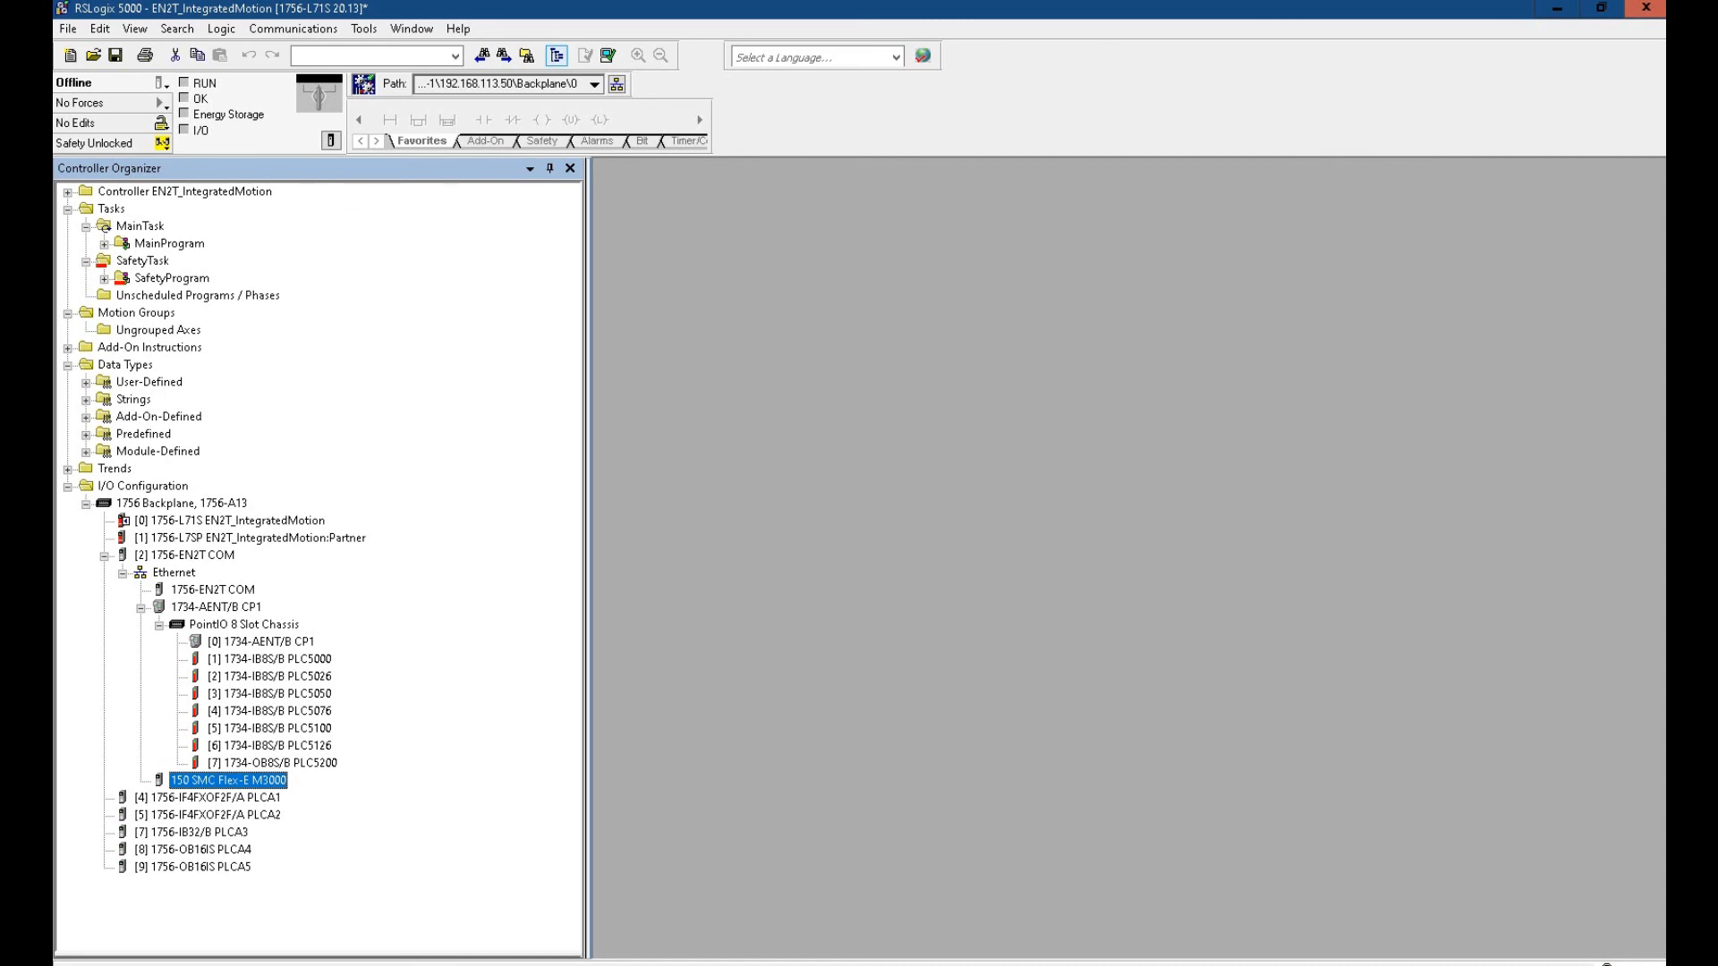
{"action": "left_click_drag", "start_coordinate": [1665, 168], "coordinate": [1226, 168]}
{"action": "double_click", "coordinate": [1226, 170]}
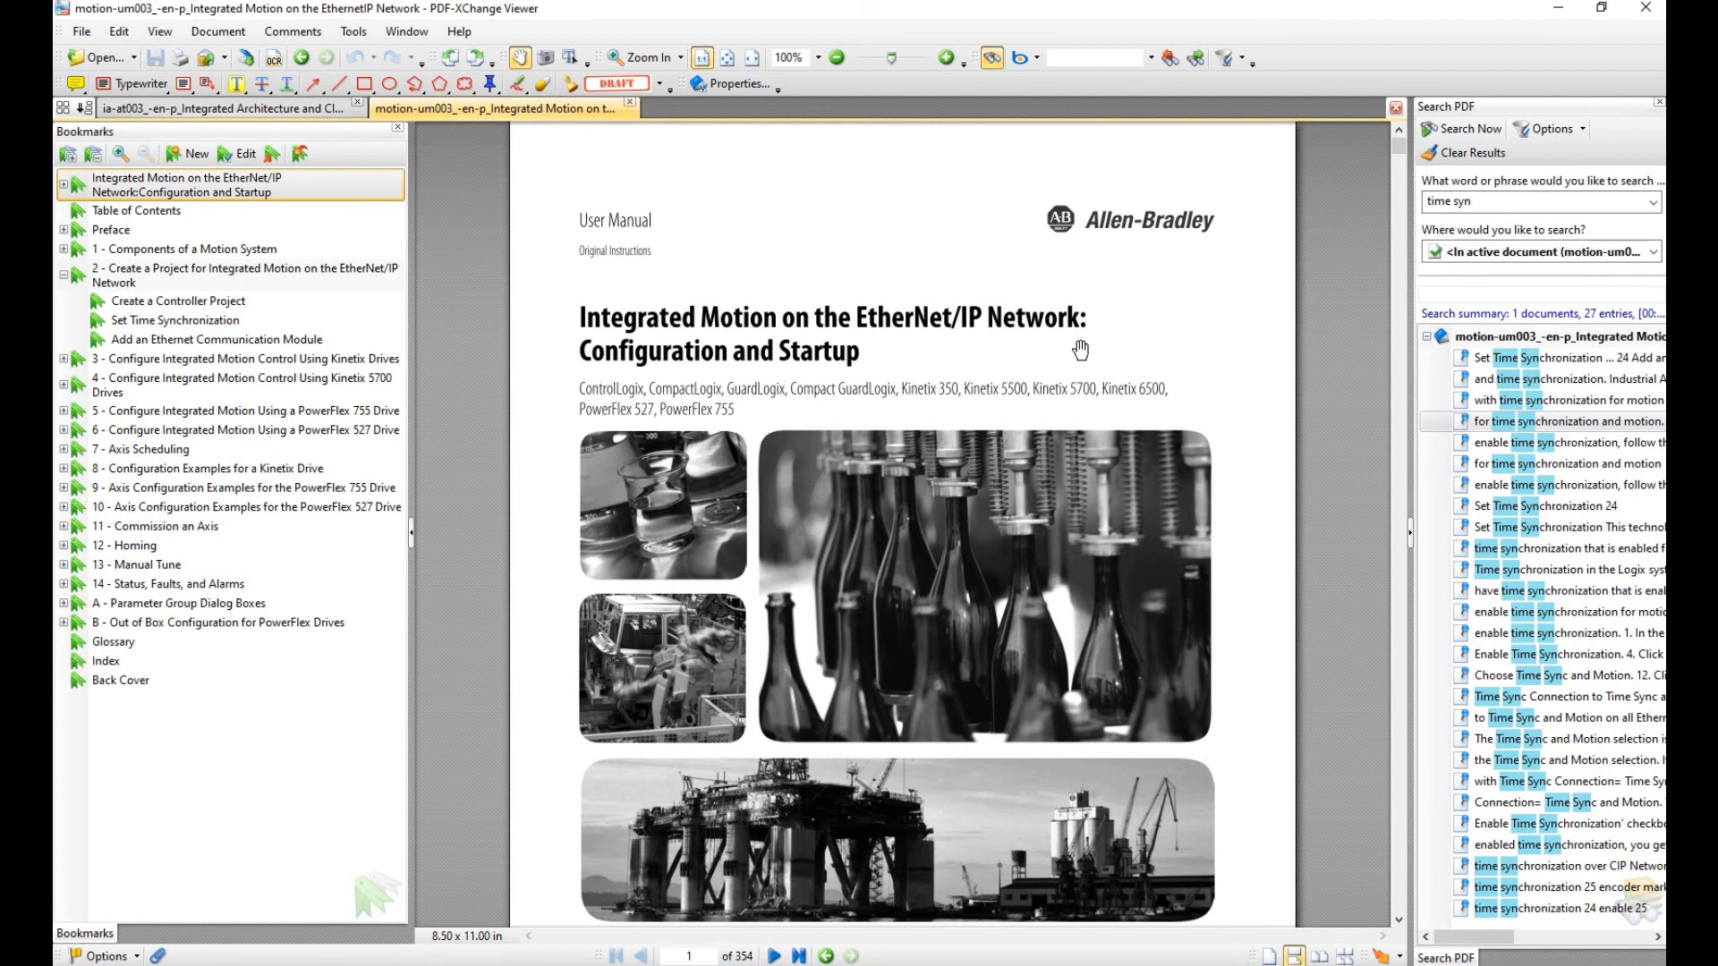
- Clear the manual's search phrase, go to page 11 and examine Table 2 of controllers and required software versions at 125% zoom
{"action": "left_click", "coordinate": [1514, 204]}
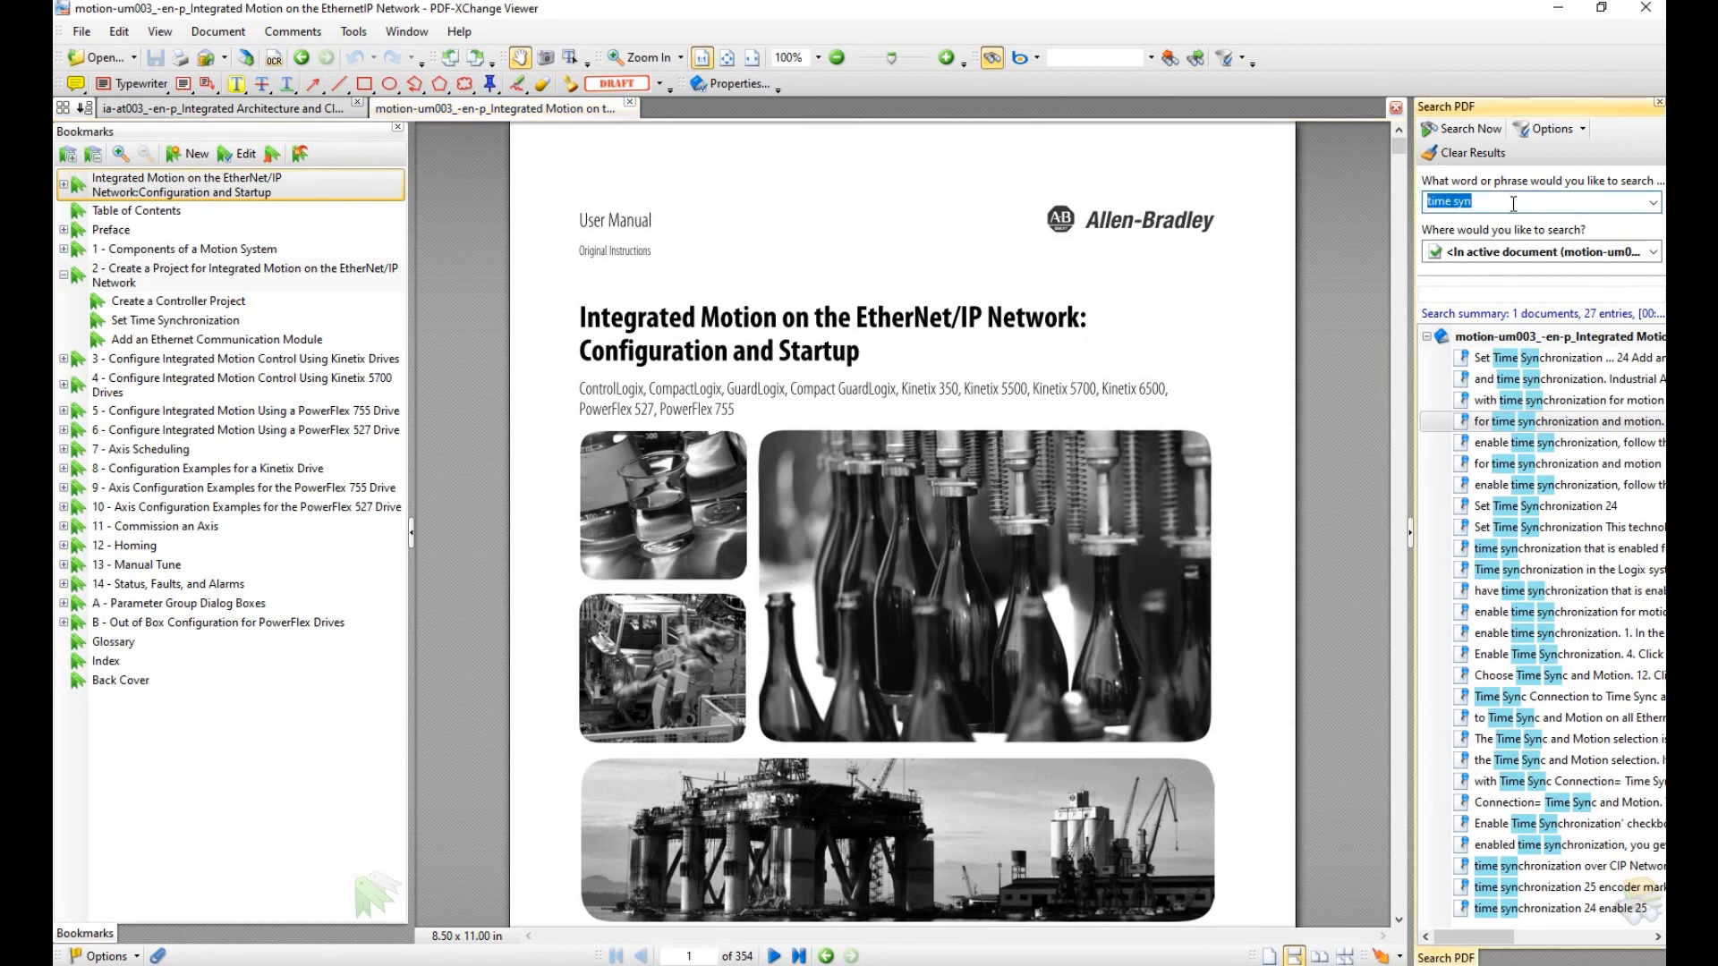
{"action": "key", "text": "BackSpace"}
{"action": "left_click", "coordinate": [972, 453]}
{"action": "scroll", "coordinate": [985, 467], "scroll_direction": "down", "scroll_amount": 15}
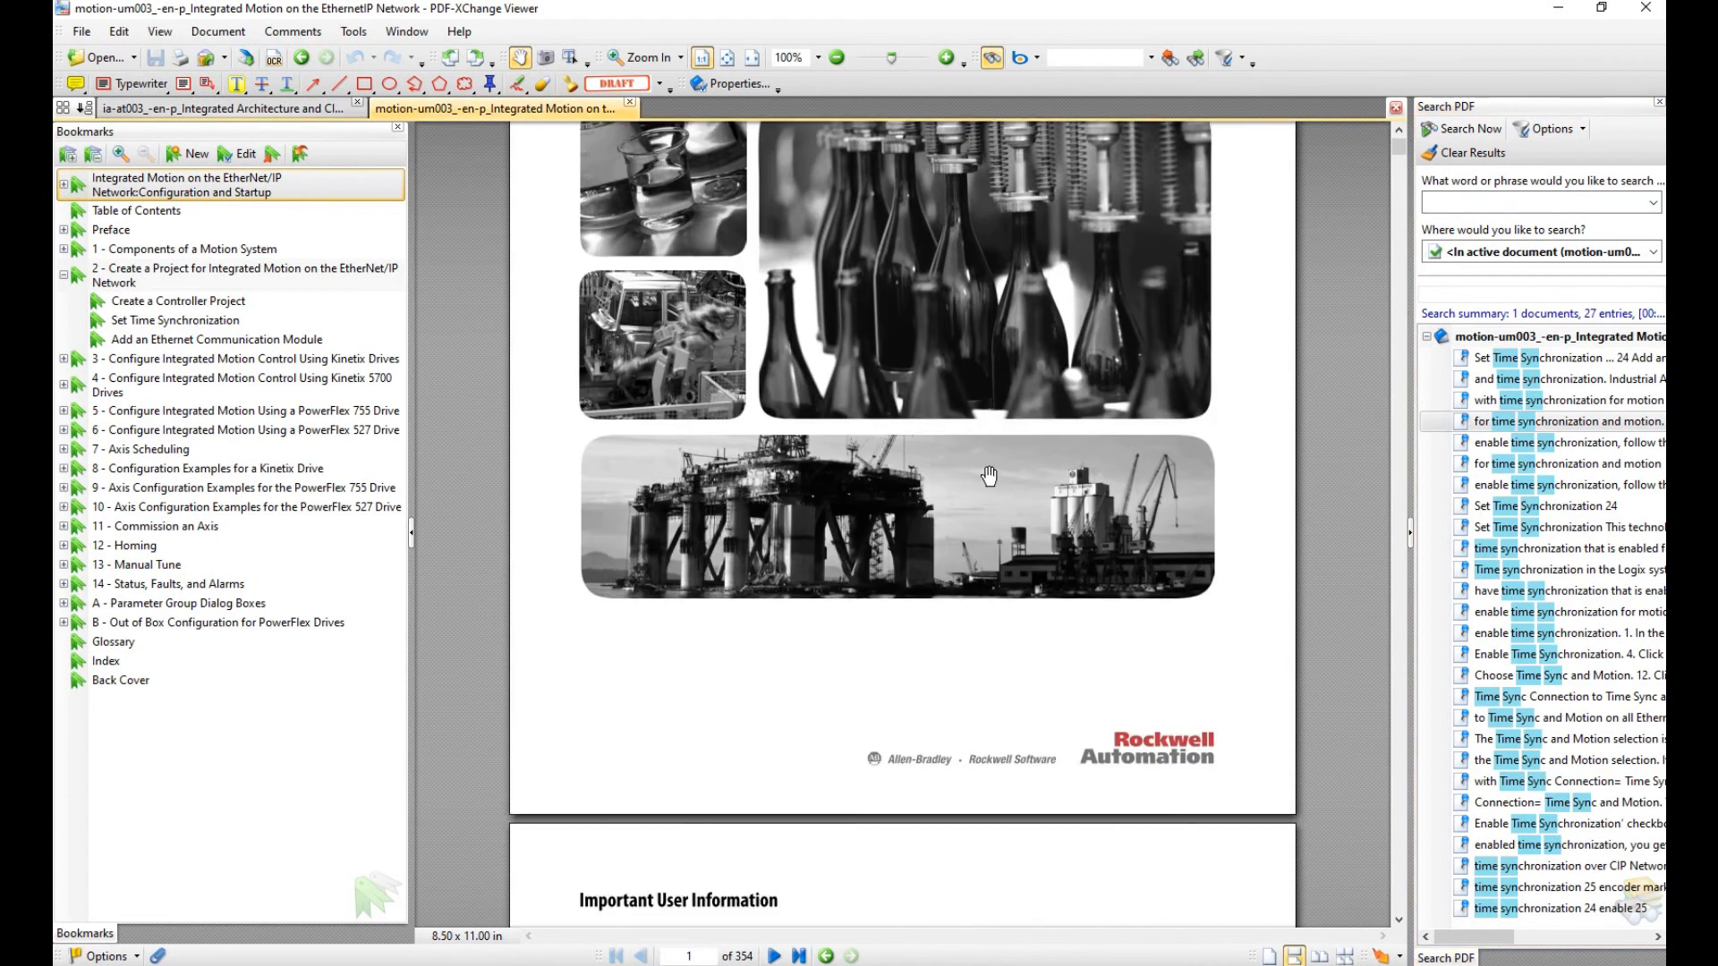
{"action": "scroll", "coordinate": [1019, 533], "scroll_direction": "down", "scroll_amount": 20}
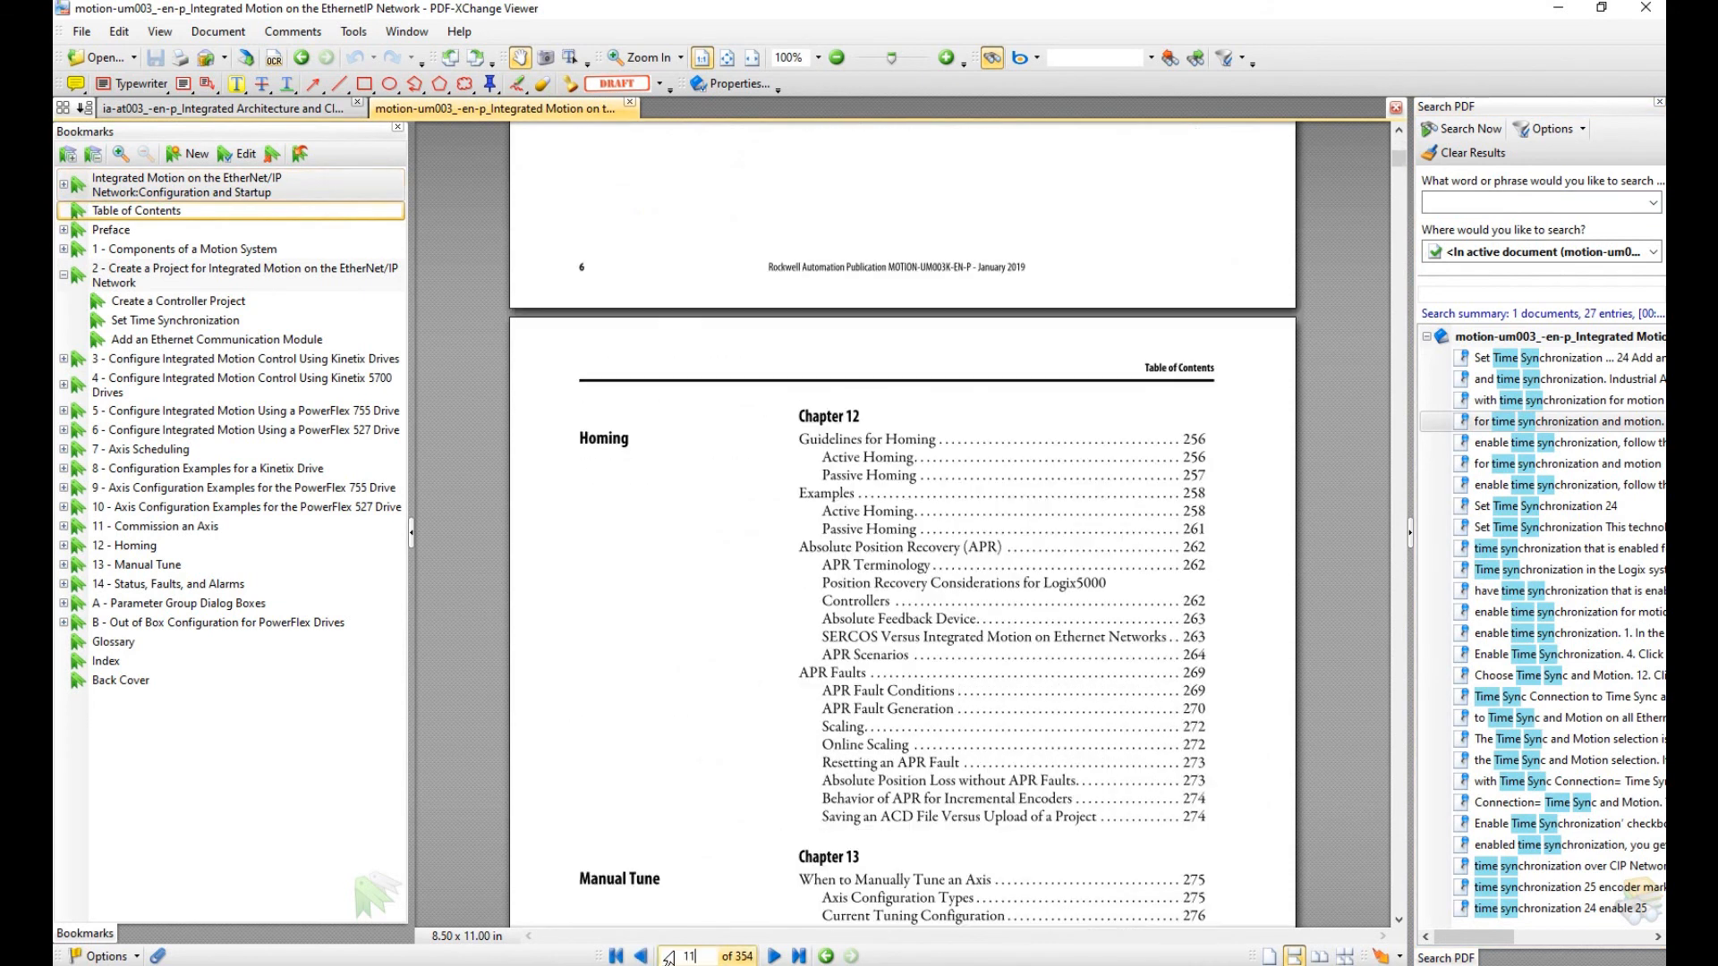
{"action": "scroll", "coordinate": [784, 649], "scroll_direction": "down", "scroll_amount": 3}
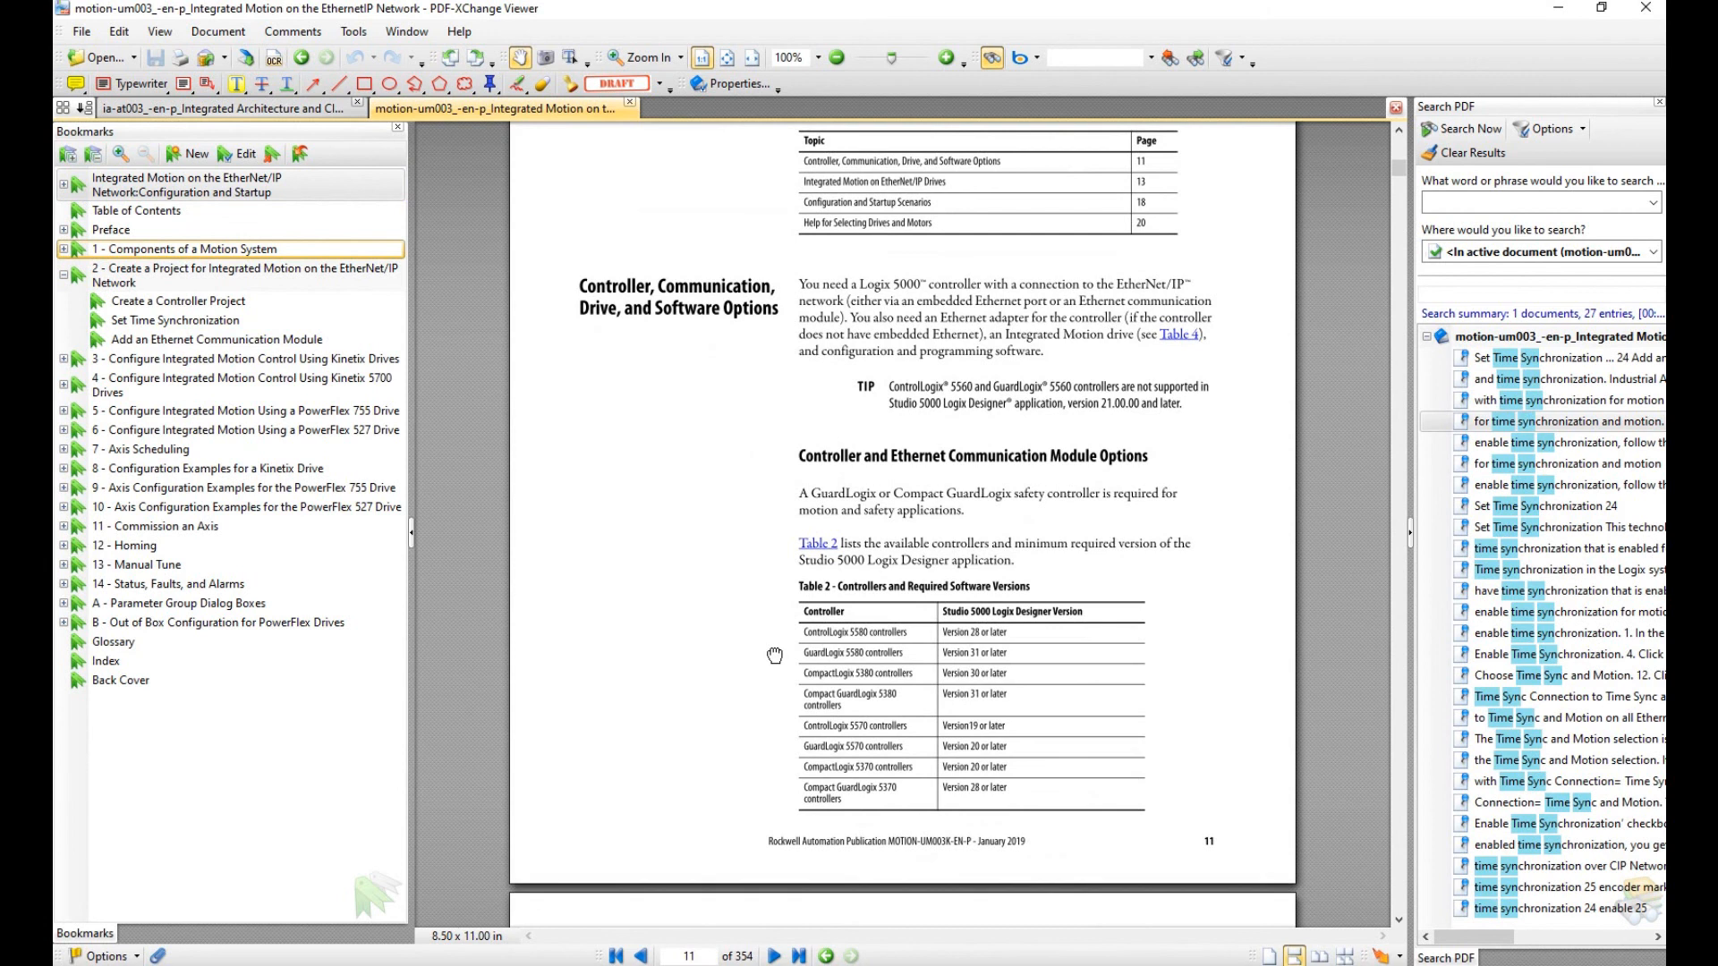
{"action": "mouse_move", "coordinate": [784, 650]}
{"action": "left_mouse_down"}
{"action": "mouse_move", "coordinate": [783, 736]}
{"action": "mouse_move", "coordinate": [785, 675]}
{"action": "left_mouse_up"}
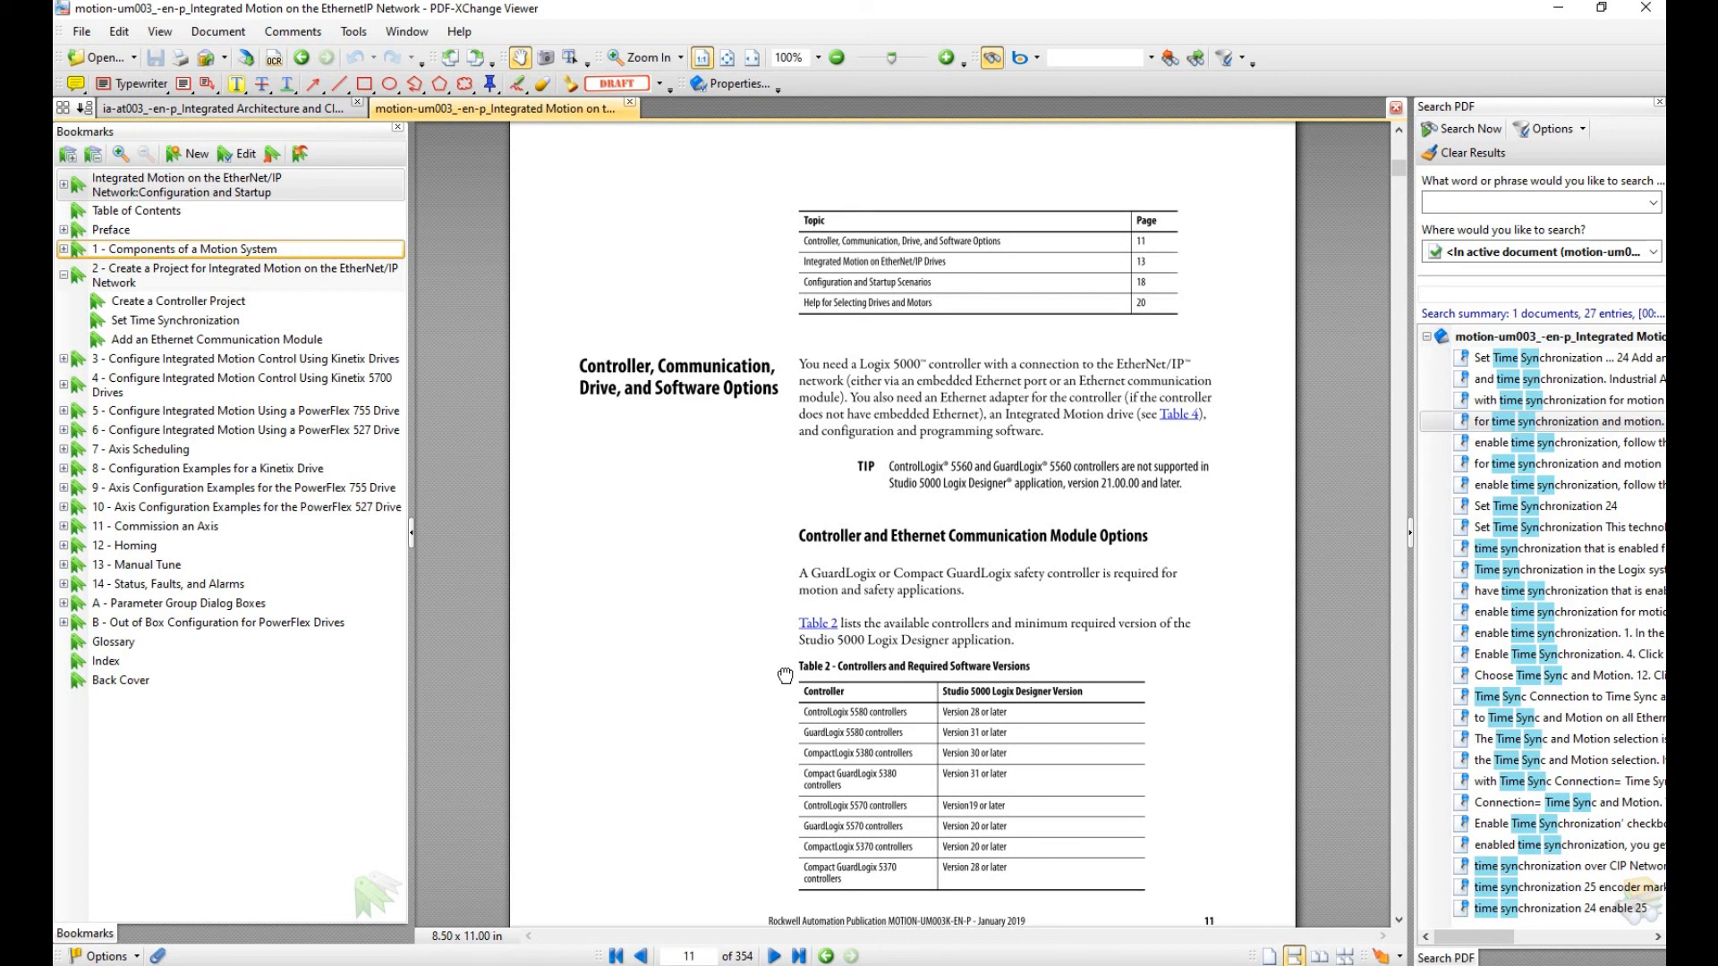
{"action": "left_click", "coordinate": [946, 57]}
{"action": "left_click_drag", "start_coordinate": [1048, 390], "coordinate": [1038, 280]}
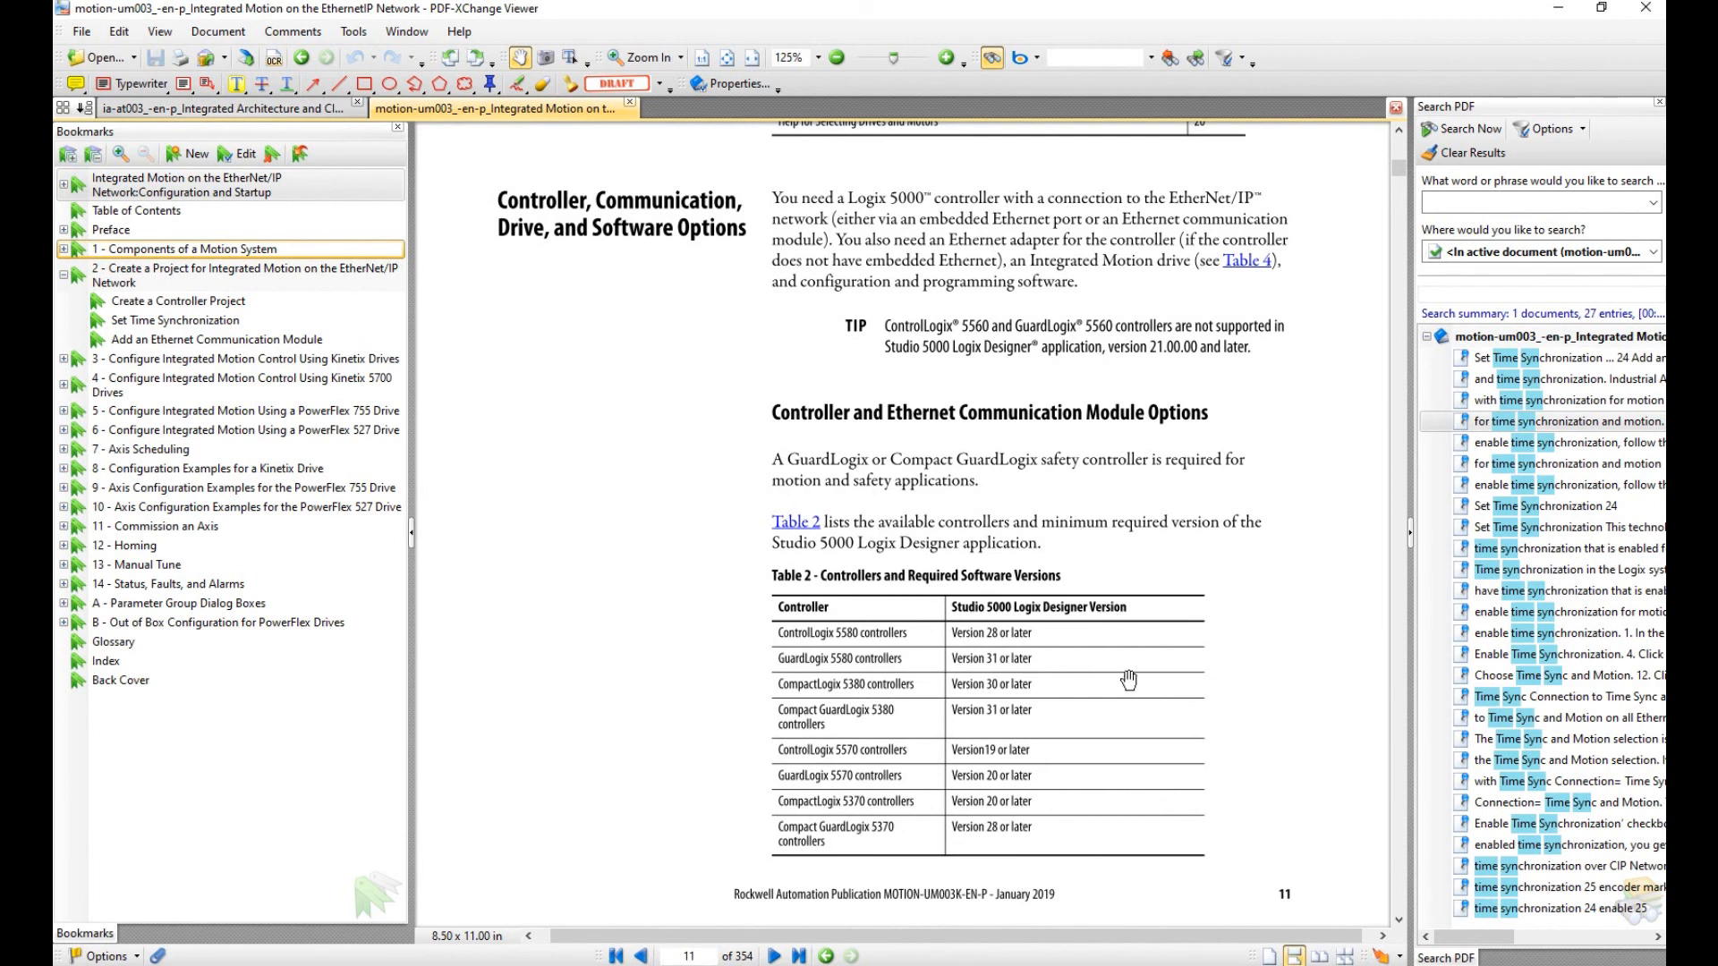
- Examine Table 3 on page 12 for the supported axes of each controller and communication module
{"action": "scroll", "coordinate": [1128, 680], "scroll_direction": "down", "scroll_amount": 10}
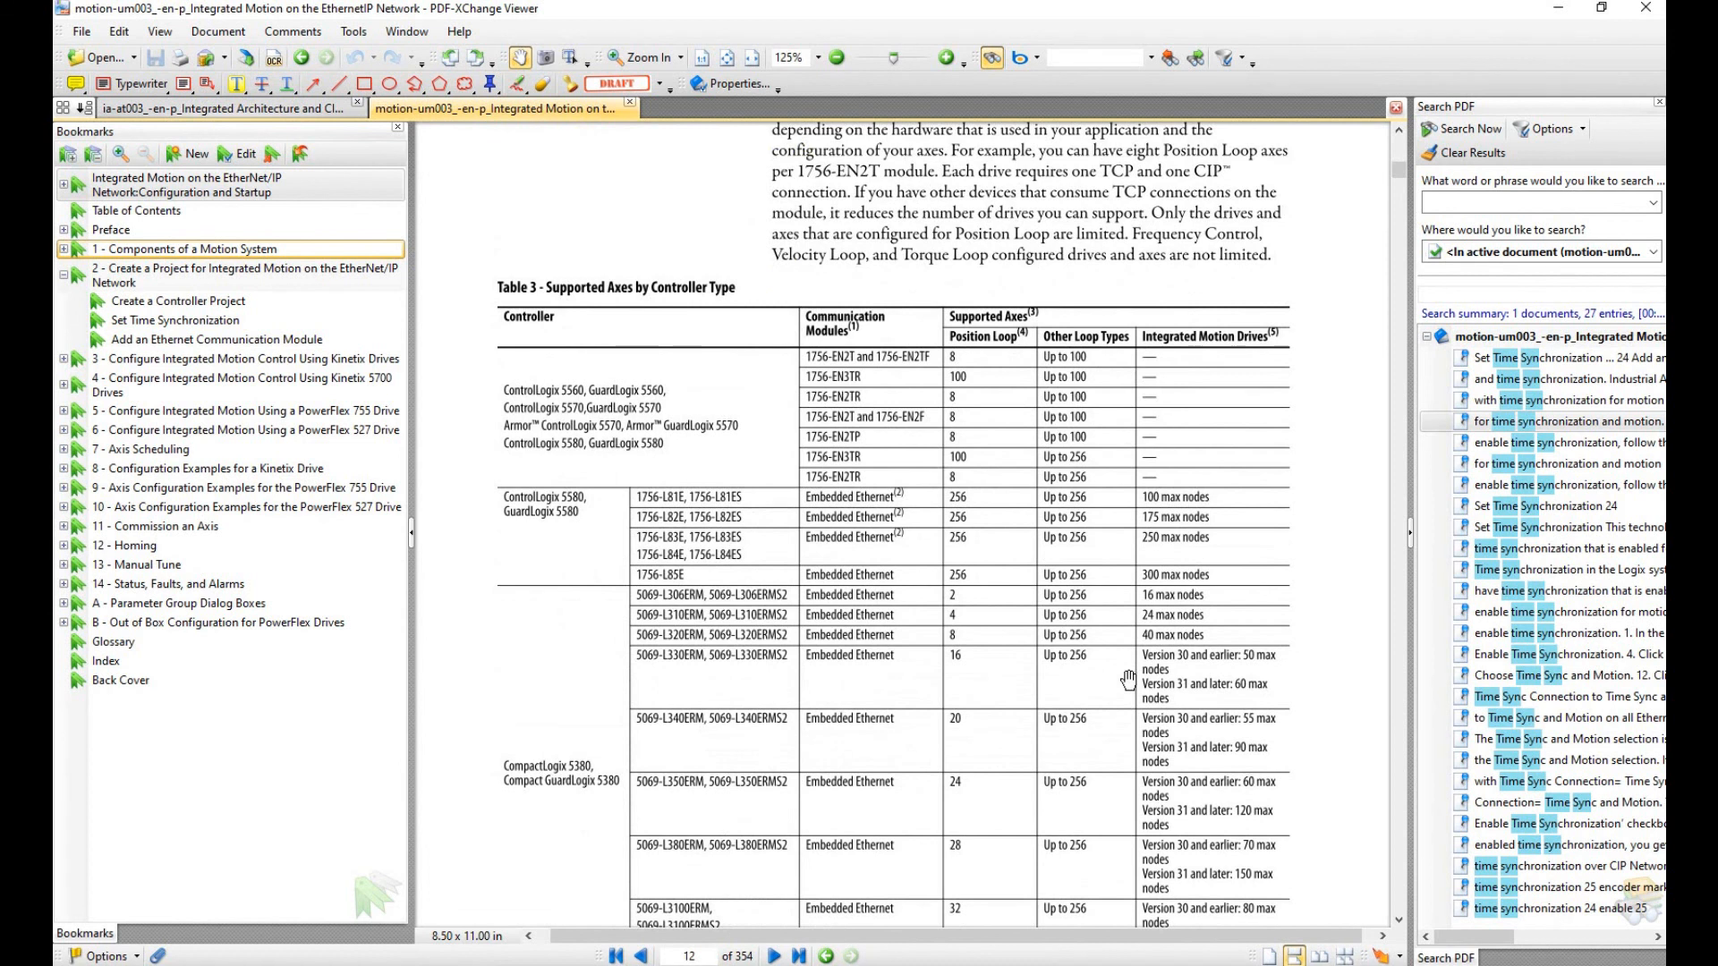
{"action": "scroll", "coordinate": [1128, 680], "scroll_direction": "up", "scroll_amount": 1}
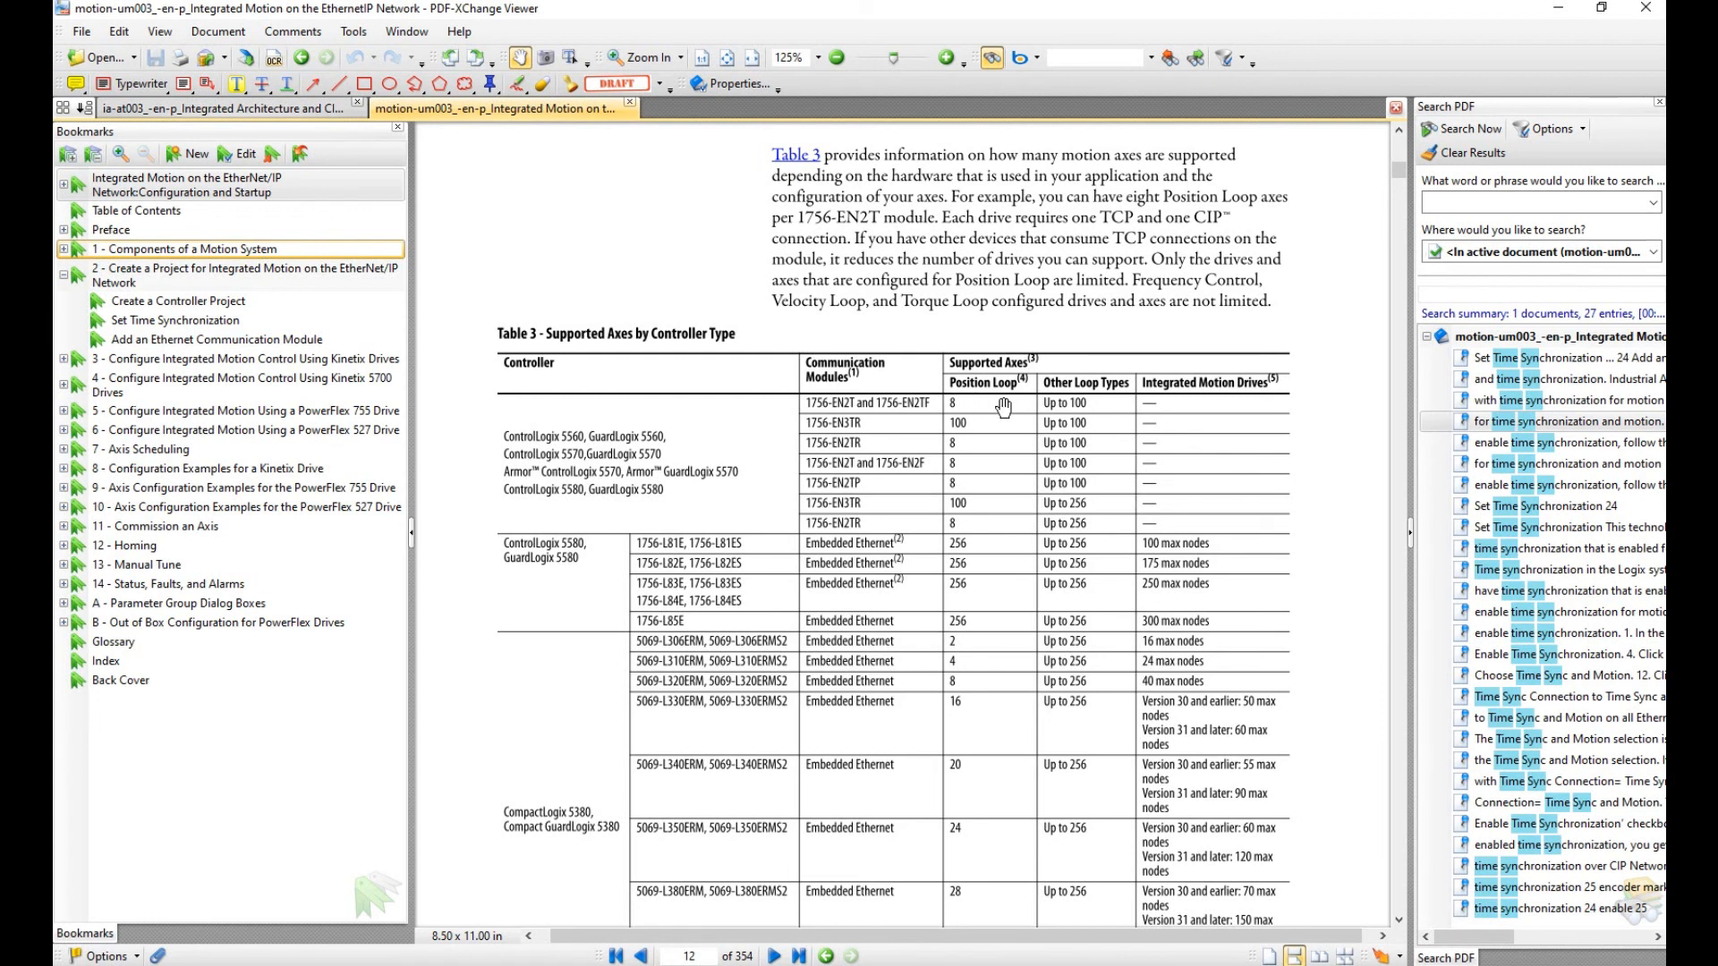
{"action": "scroll", "coordinate": [1319, 497], "scroll_direction": "down", "scroll_amount": 3}
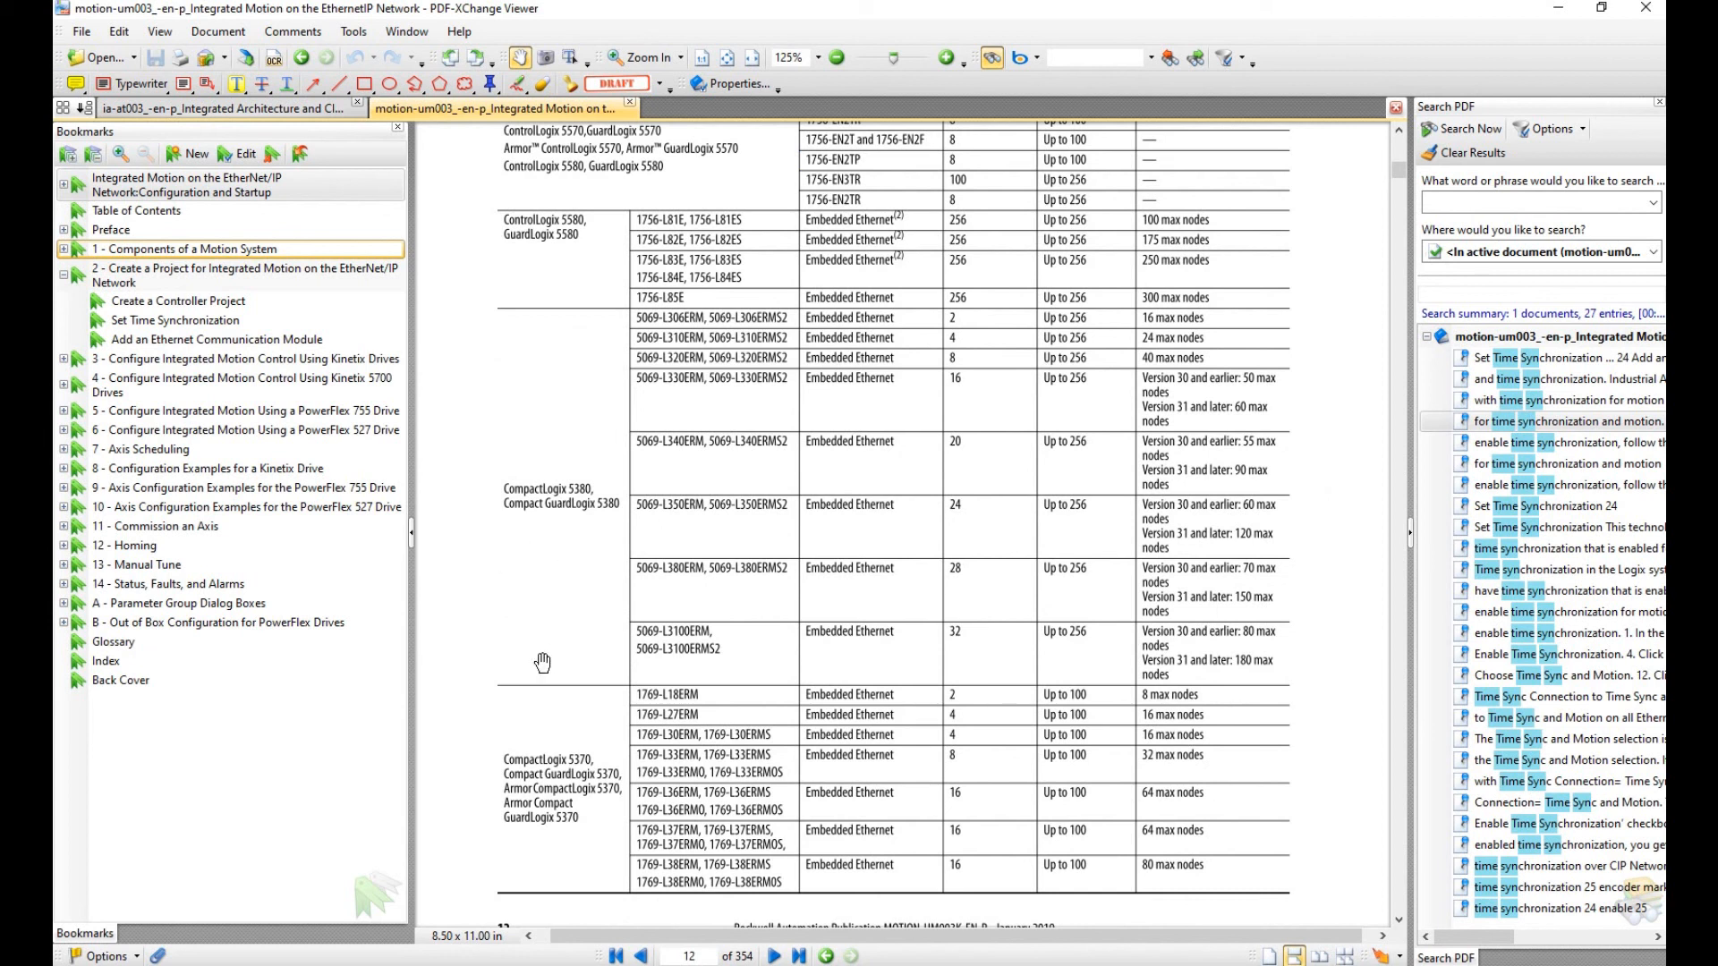
{"action": "scroll", "coordinate": [543, 662], "scroll_direction": "down", "scroll_amount": 7}
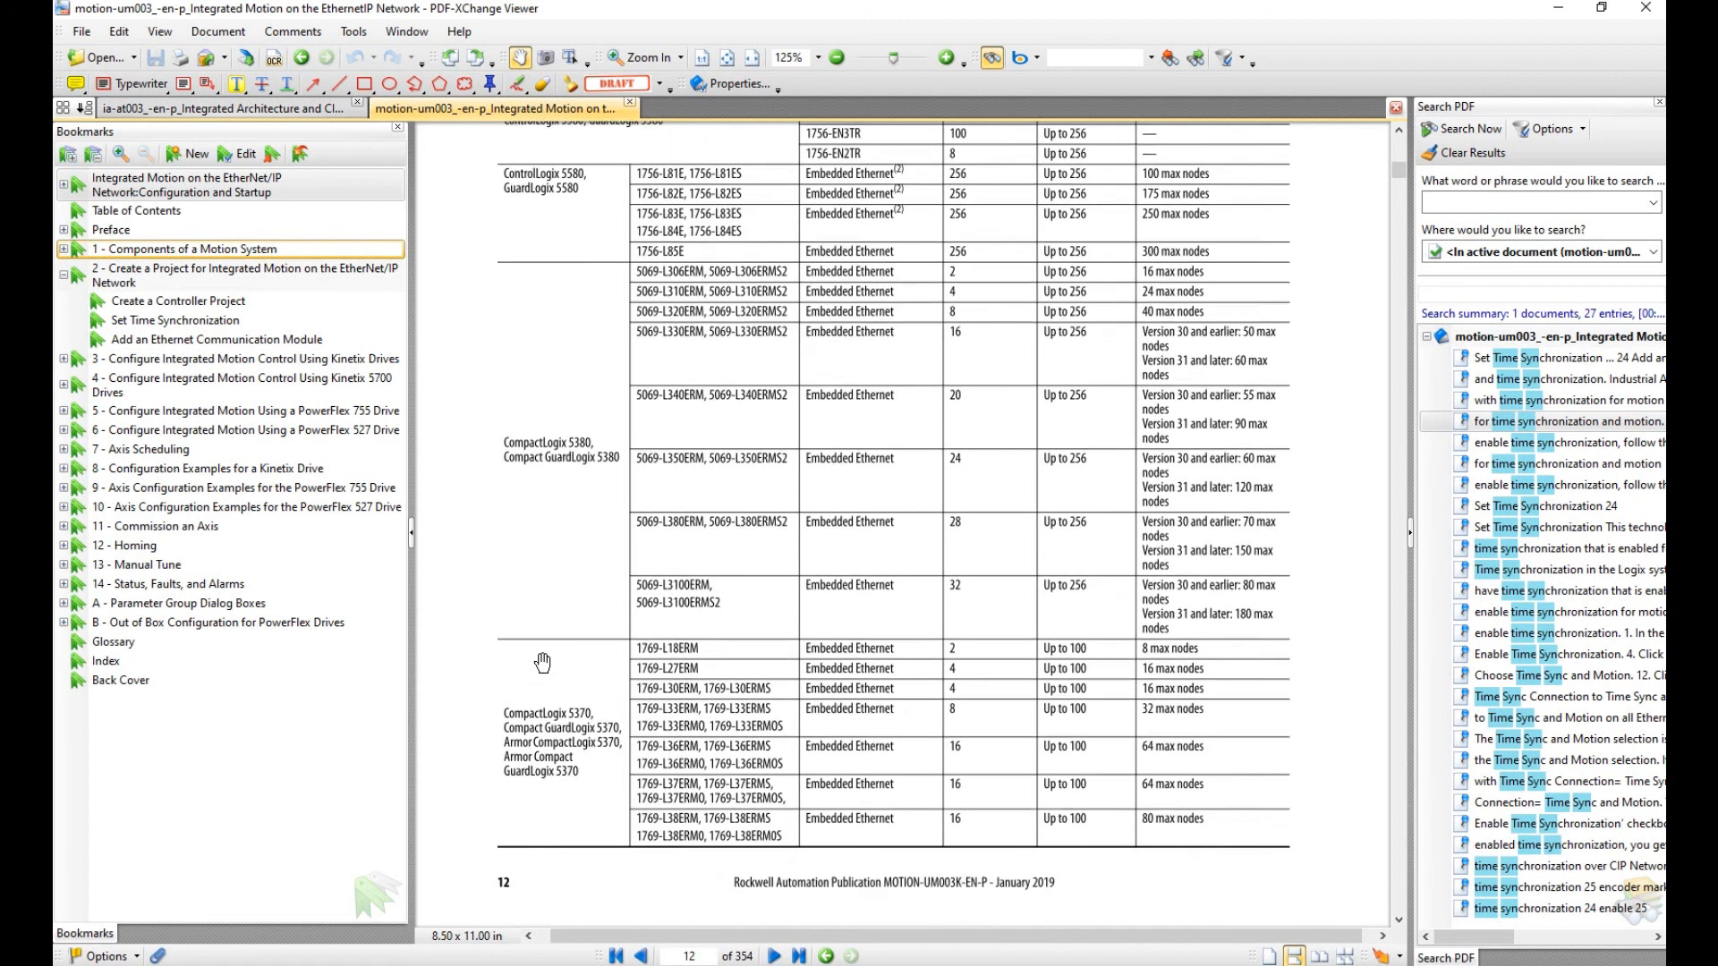
- Examine Table 4 on page 13 for the minimum Logix Designer version of the Kinetix 350 and Kinetix 5500 drives
{"action": "scroll", "coordinate": [542, 667], "scroll_direction": "down", "scroll_amount": 2}
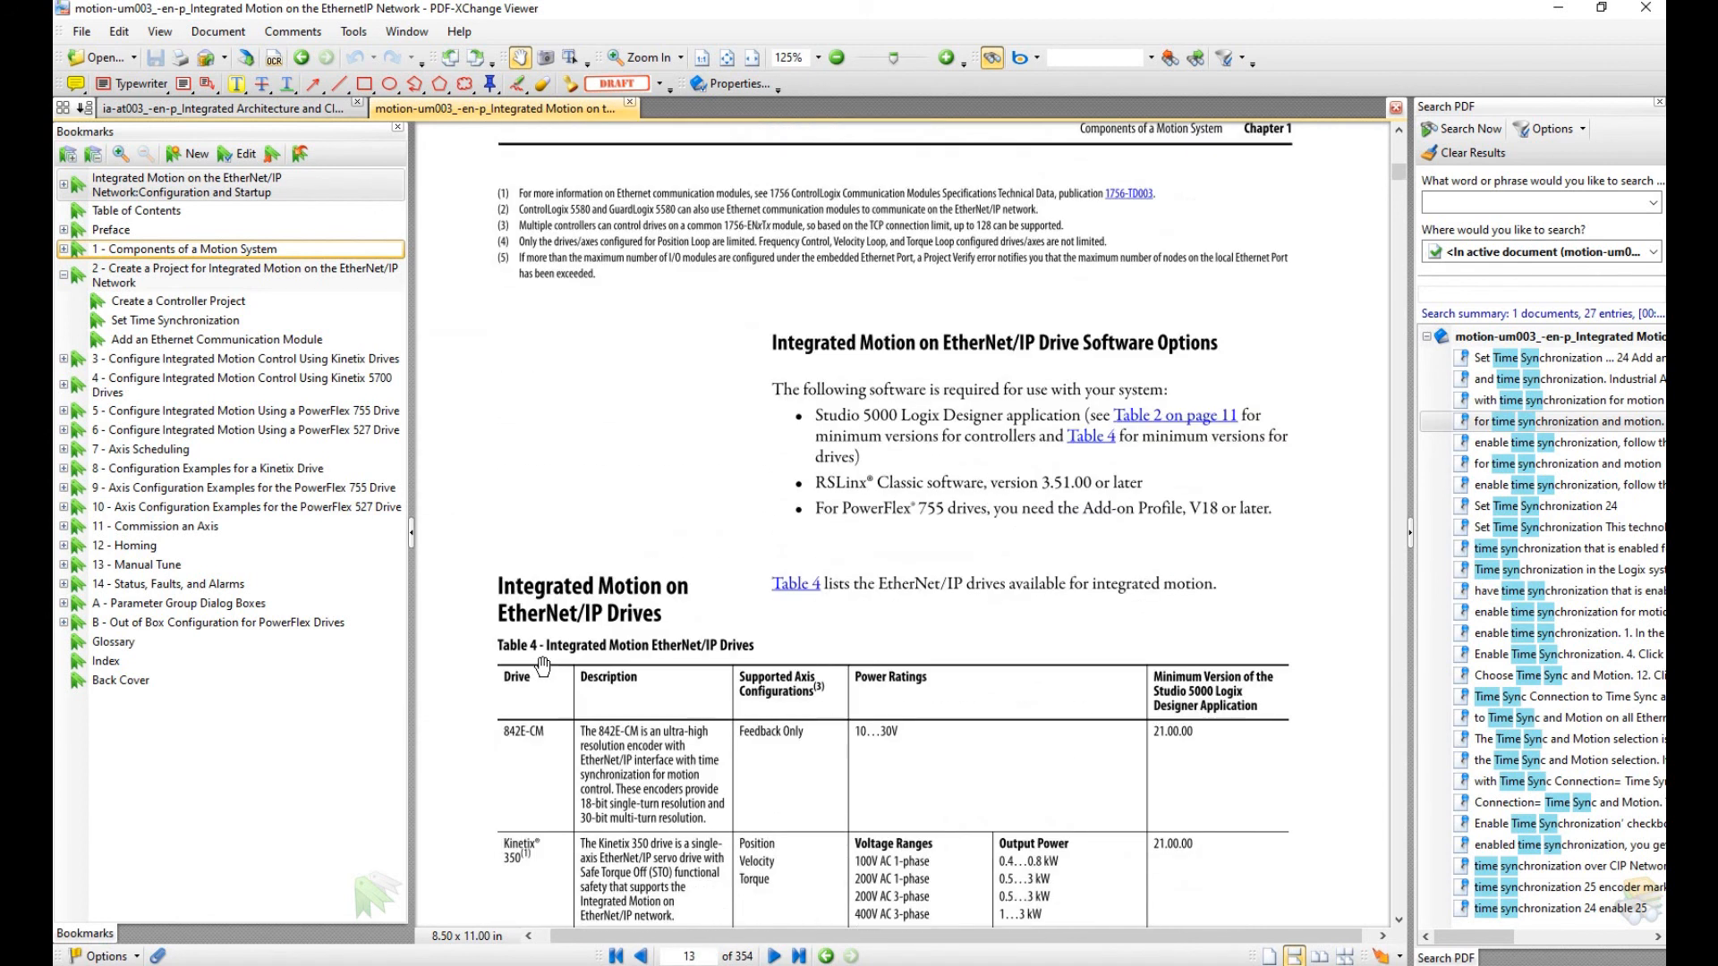
{"action": "scroll", "coordinate": [542, 666], "scroll_direction": "down", "scroll_amount": 3}
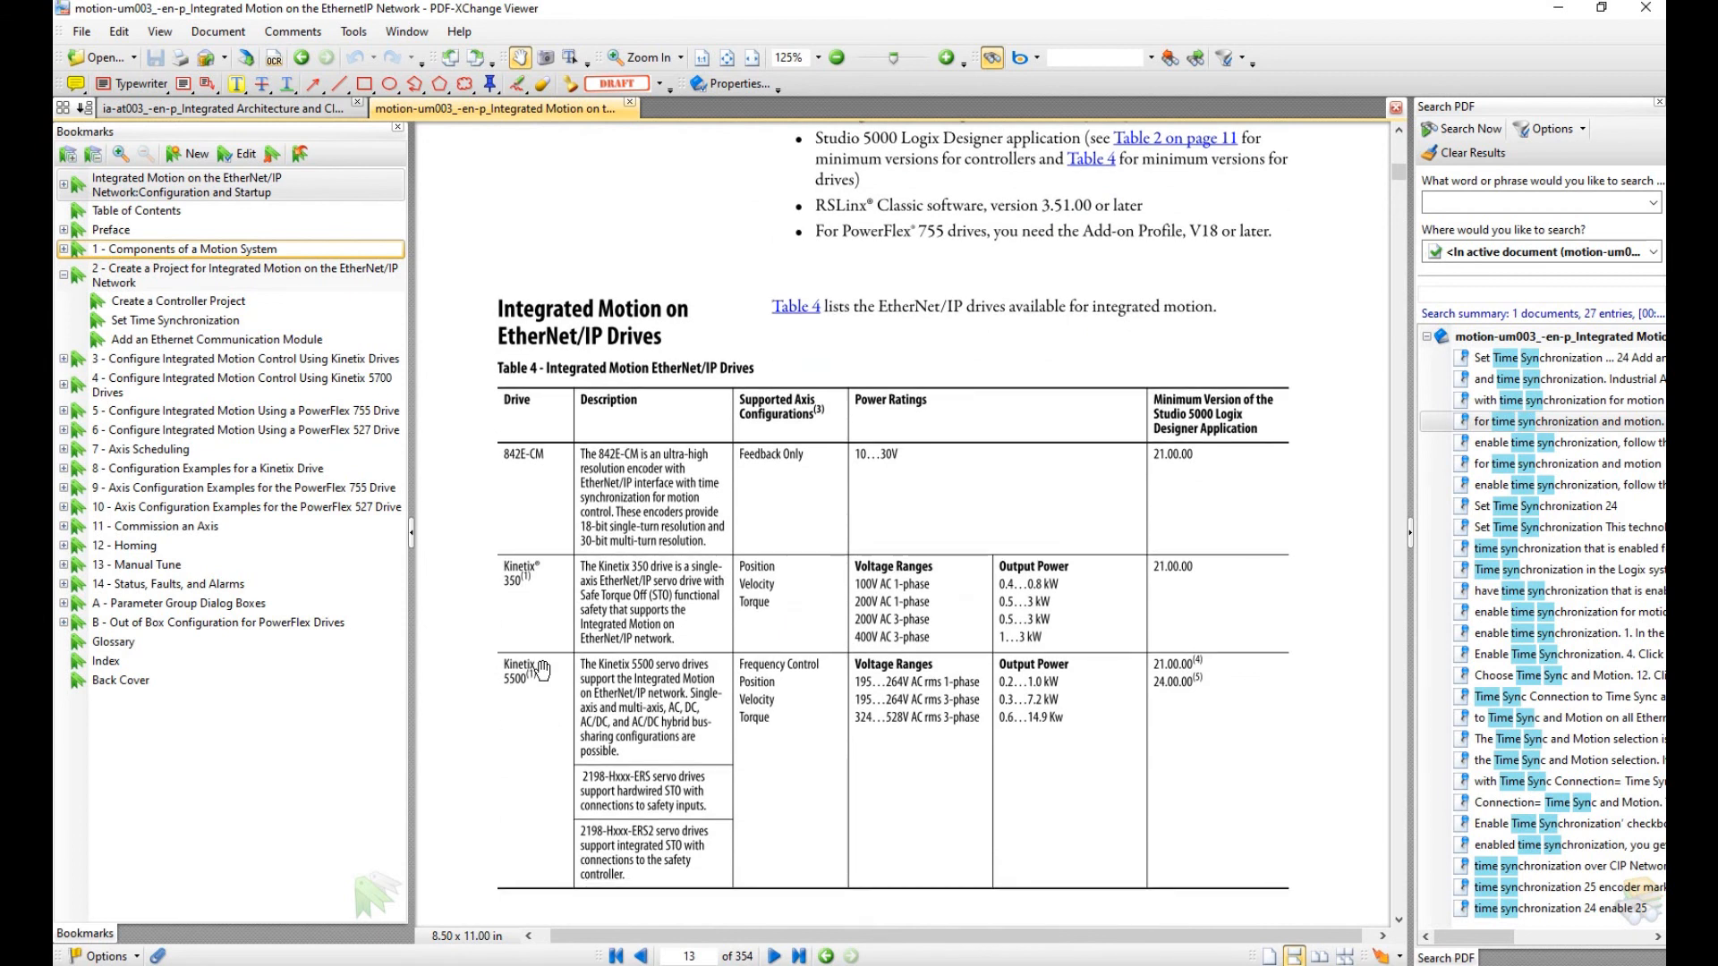
{"action": "scroll", "coordinate": [462, 599], "scroll_direction": "down", "scroll_amount": 2}
{"action": "scroll", "coordinate": [461, 599], "scroll_direction": "down", "scroll_amount": 4}
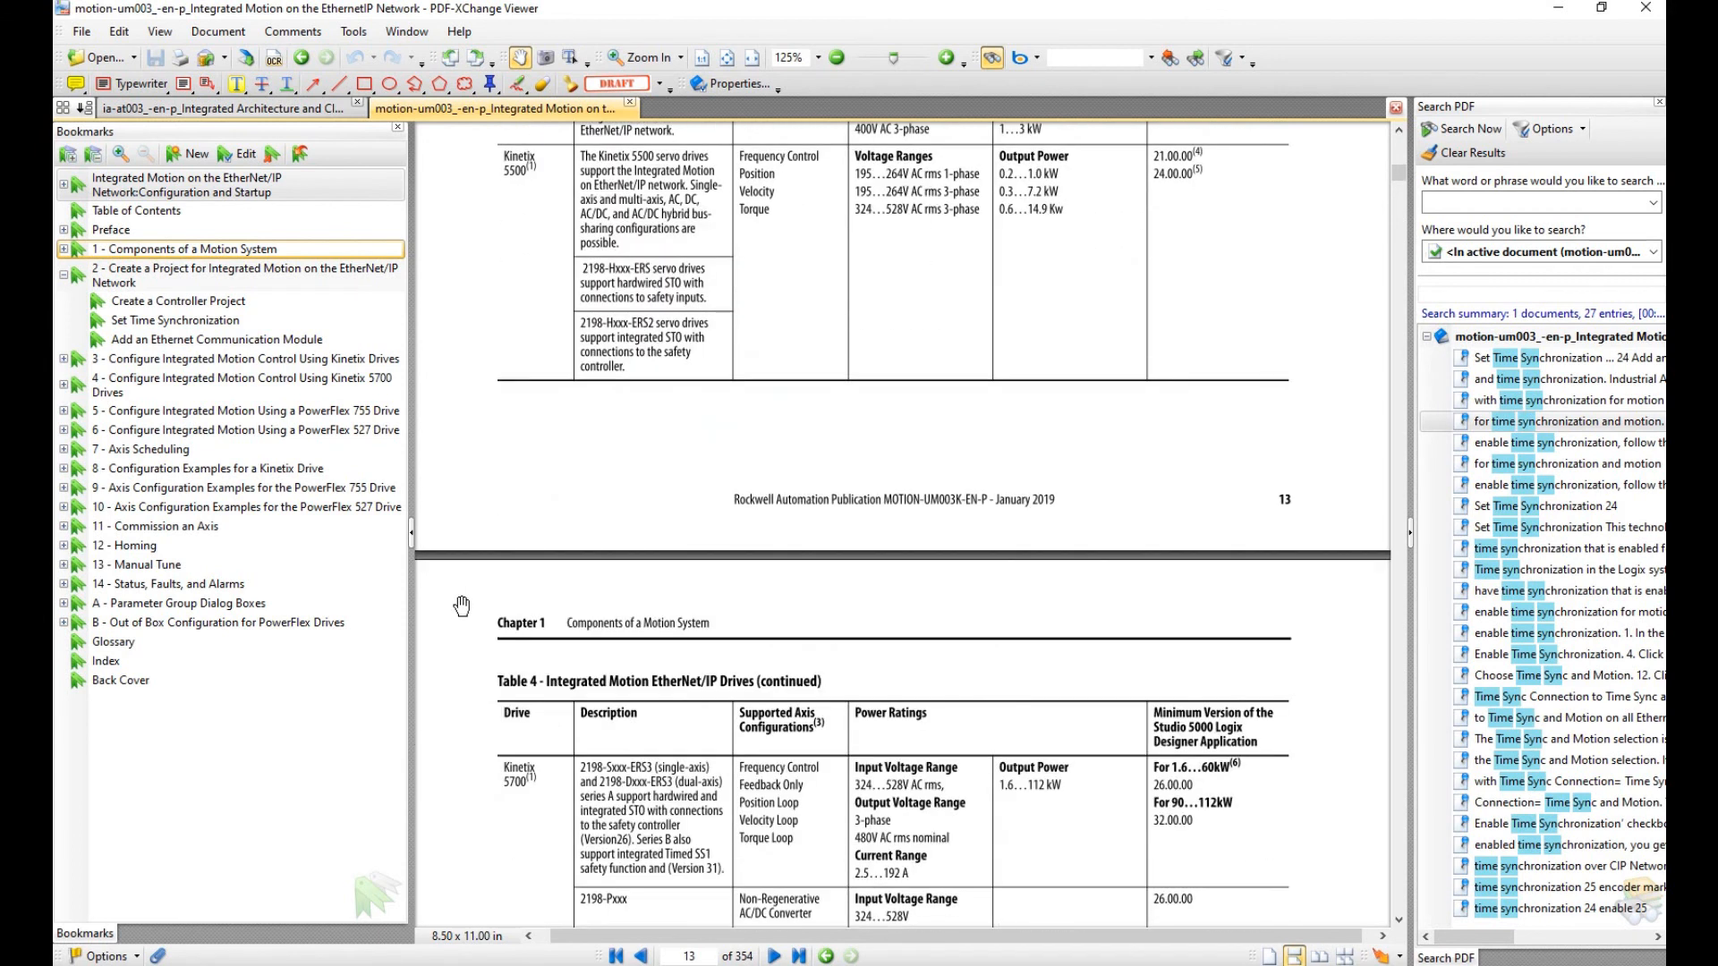
{"action": "scroll", "coordinate": [462, 607], "scroll_direction": "up", "scroll_amount": 5}
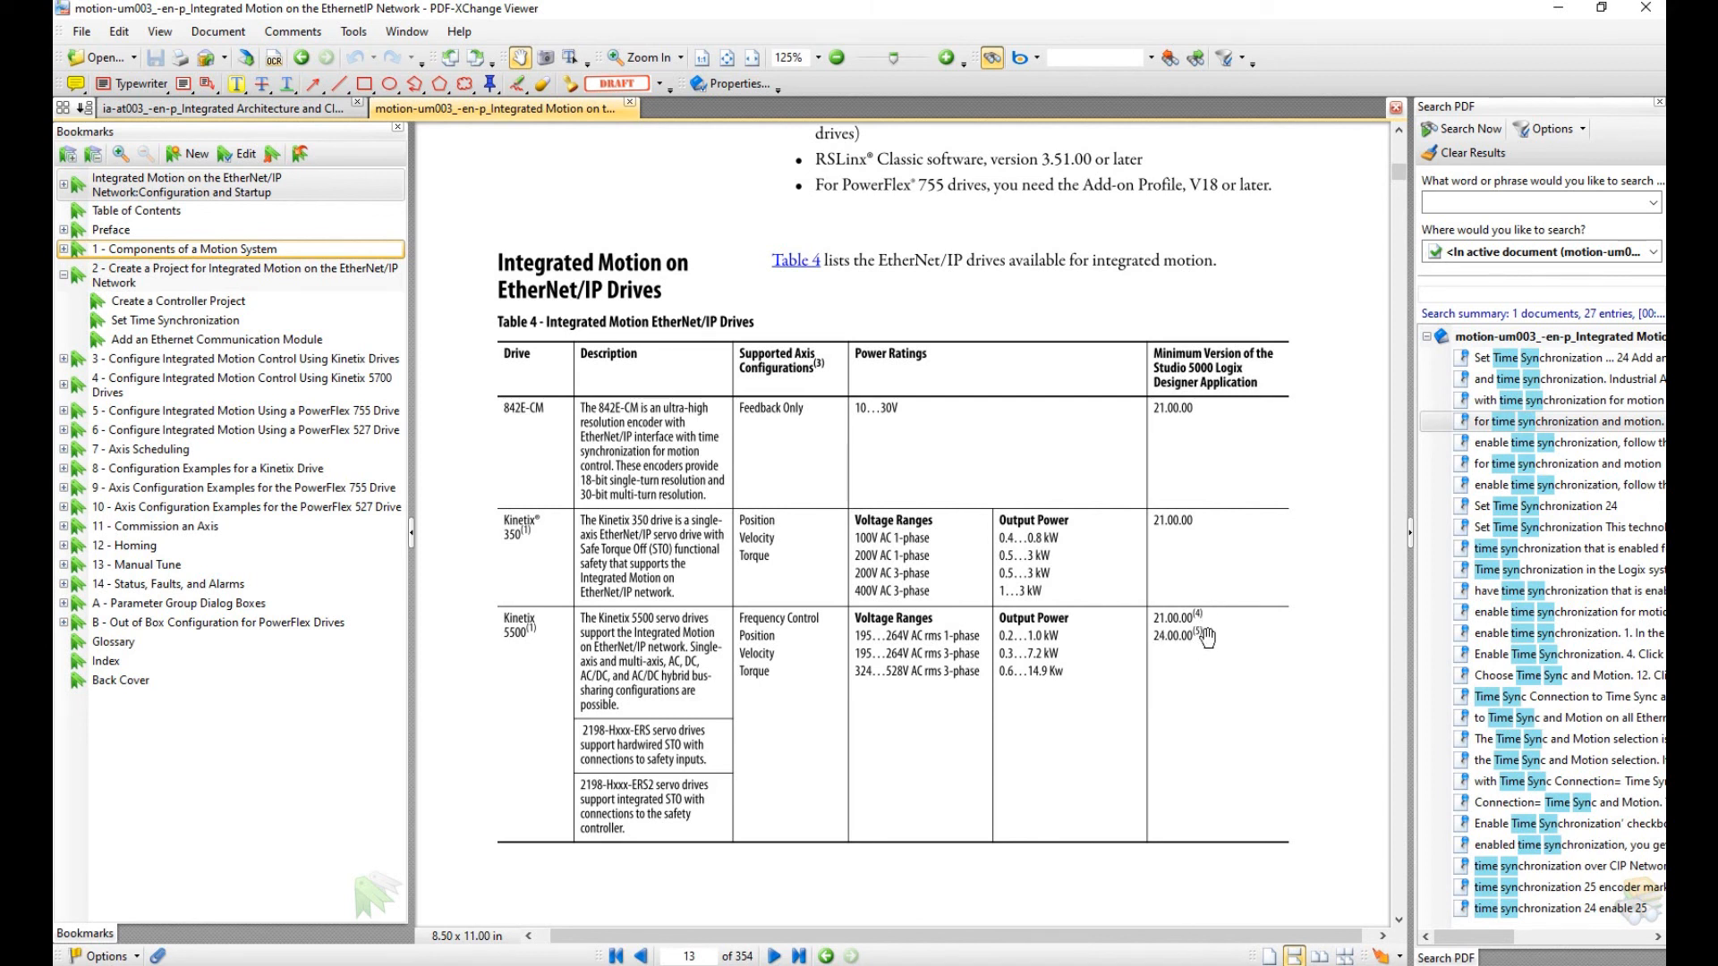
{"action": "scroll", "coordinate": [1213, 671], "scroll_direction": "down", "scroll_amount": 3}
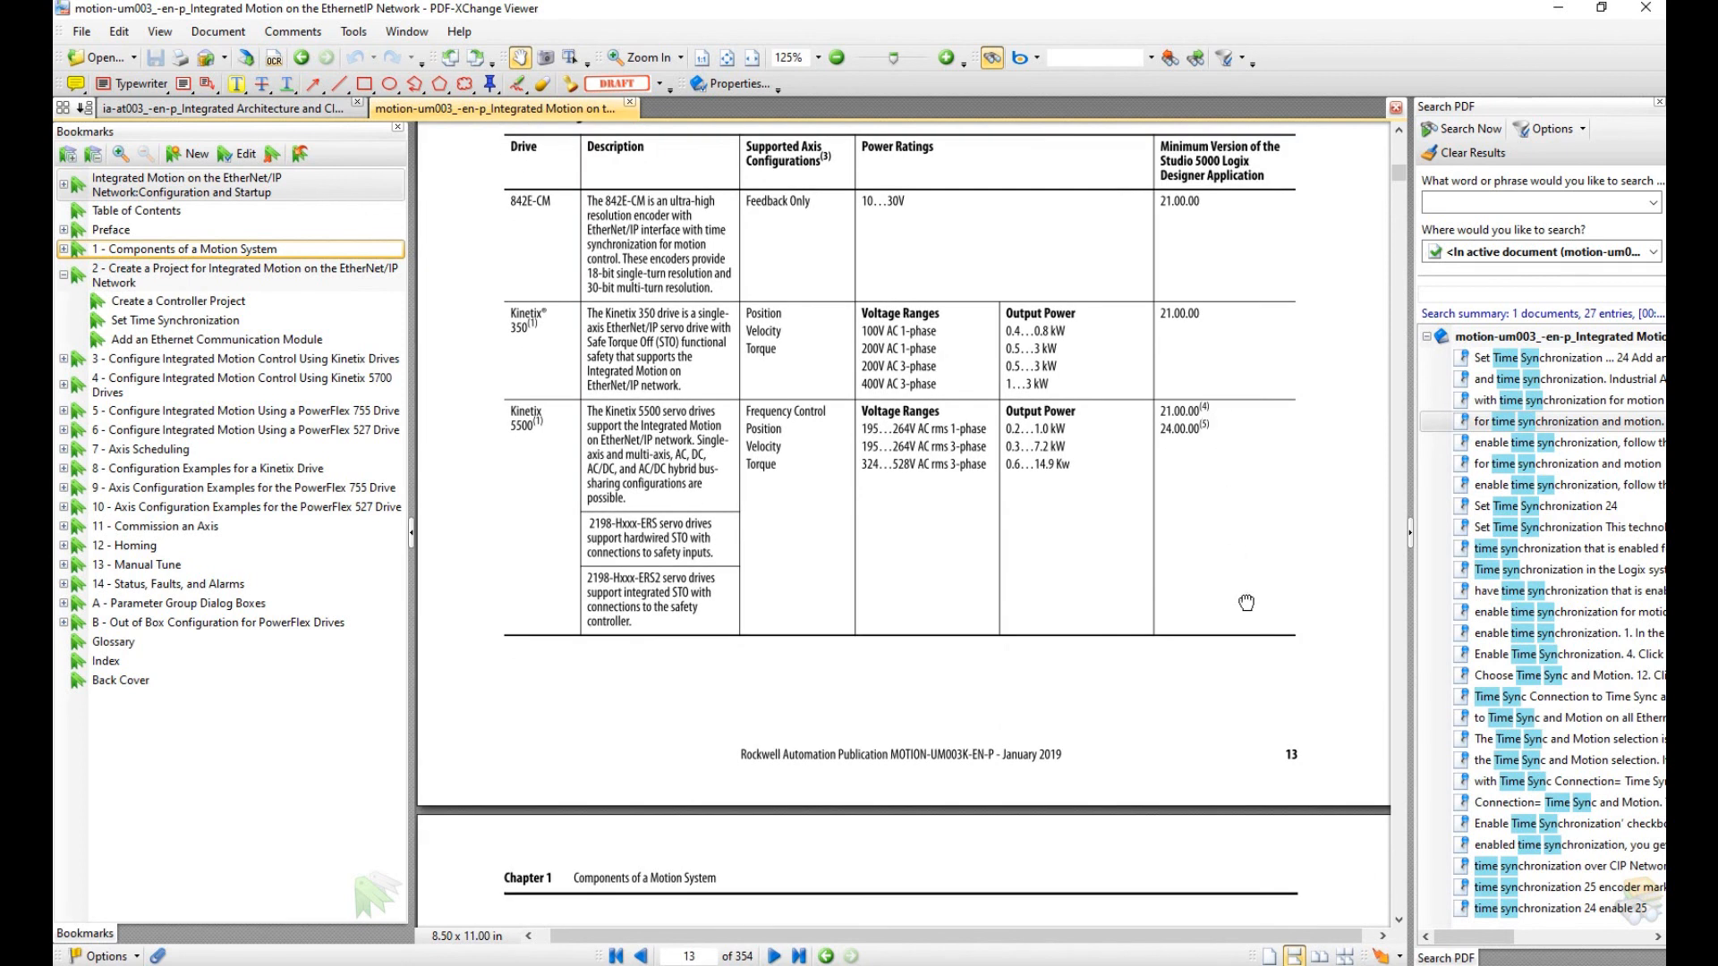
- Examine the rest of Table 4 through page 15, covering the Kinetix 6500, PowerFlex 527 and PowerFlex 755 drives and the footnotes
{"action": "scroll", "coordinate": [1246, 597], "scroll_direction": "down", "scroll_amount": 3}
{"action": "scroll", "coordinate": [1279, 659], "scroll_direction": "down", "scroll_amount": 15}
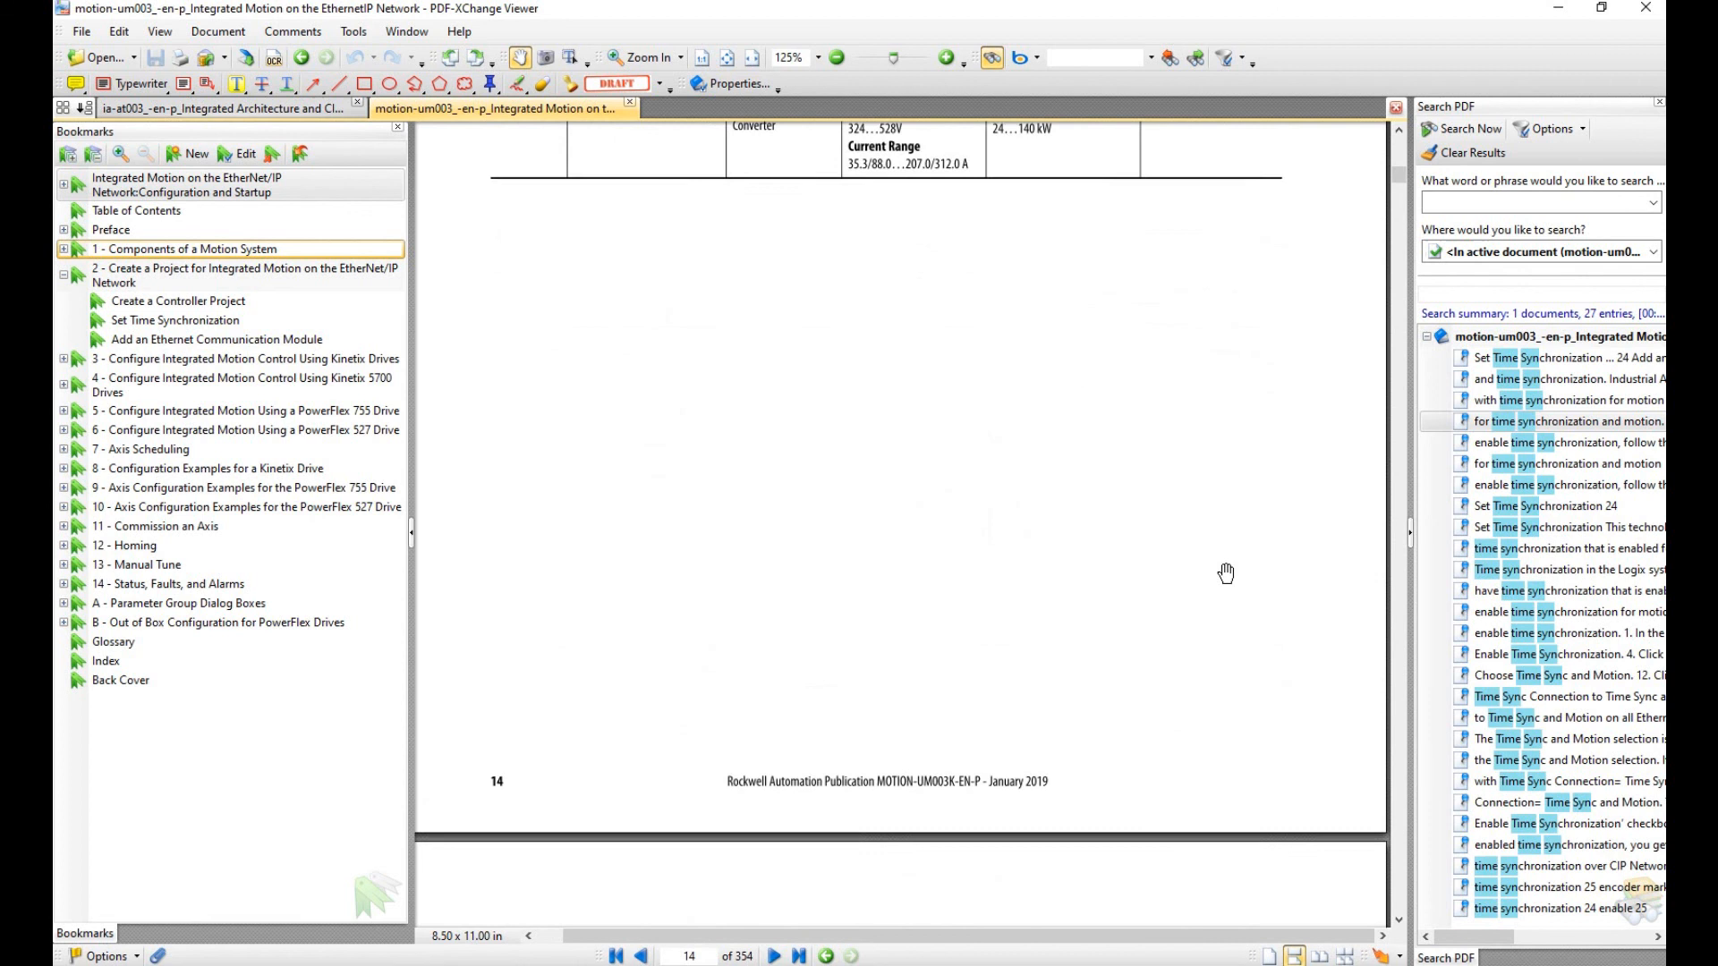
{"action": "scroll", "coordinate": [1226, 581], "scroll_direction": "down", "scroll_amount": 5}
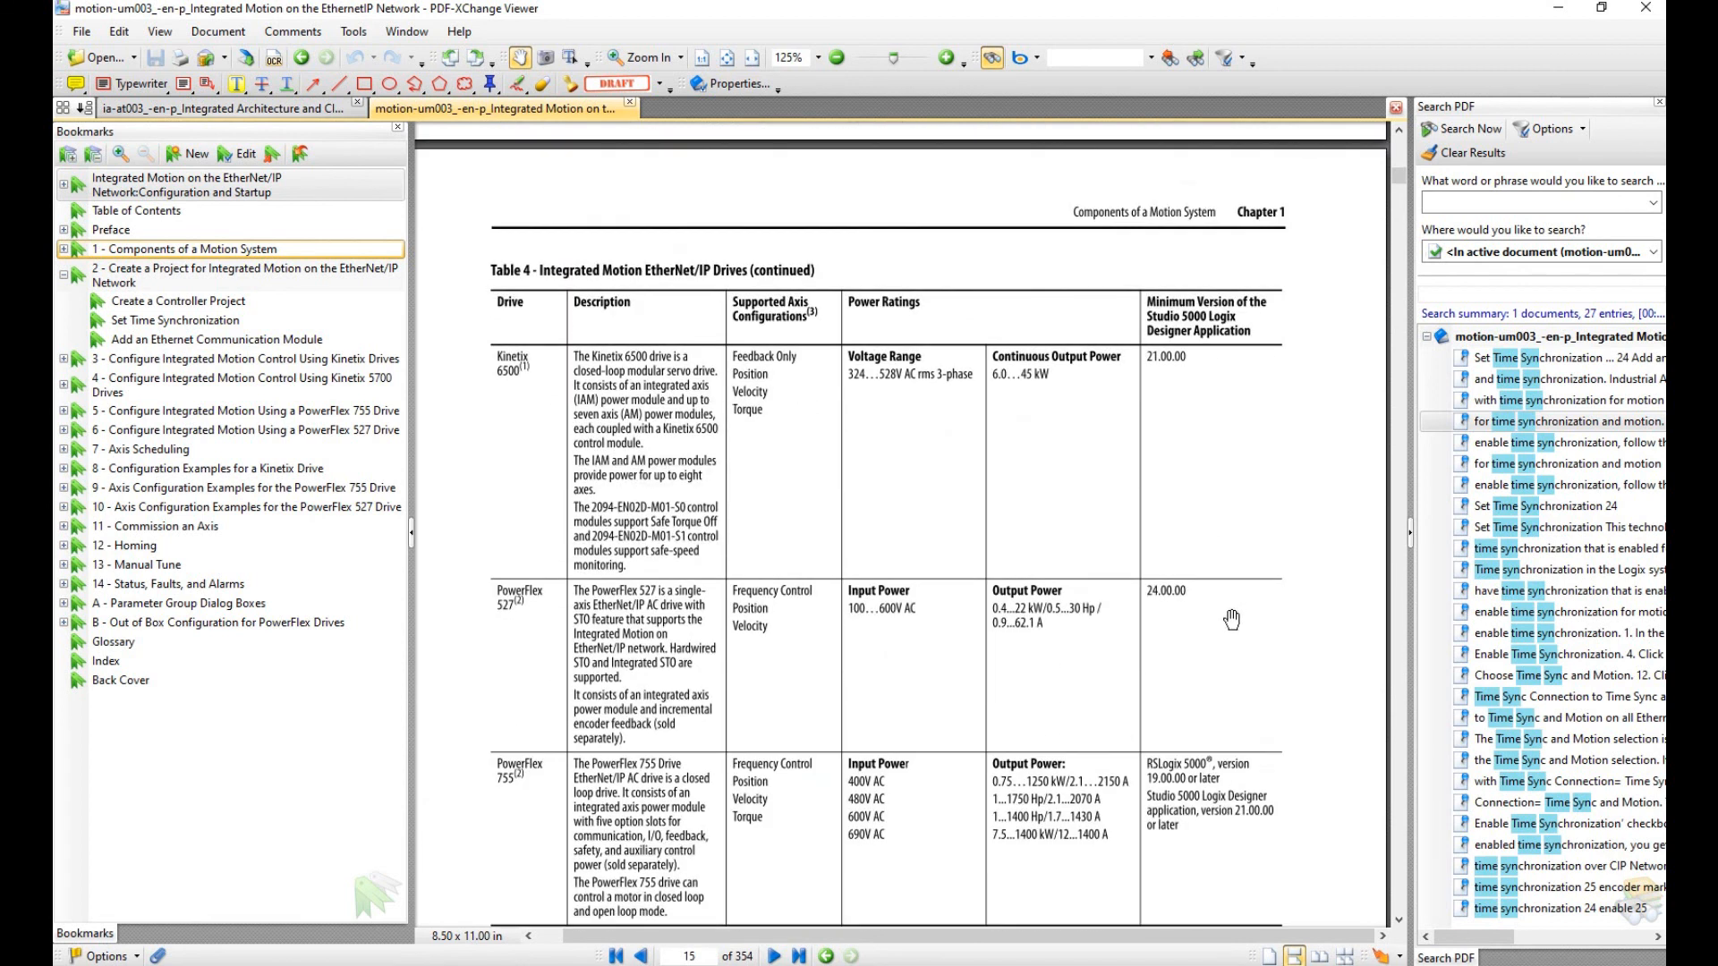
{"action": "scroll", "coordinate": [1002, 491], "scroll_direction": "down", "scroll_amount": 1}
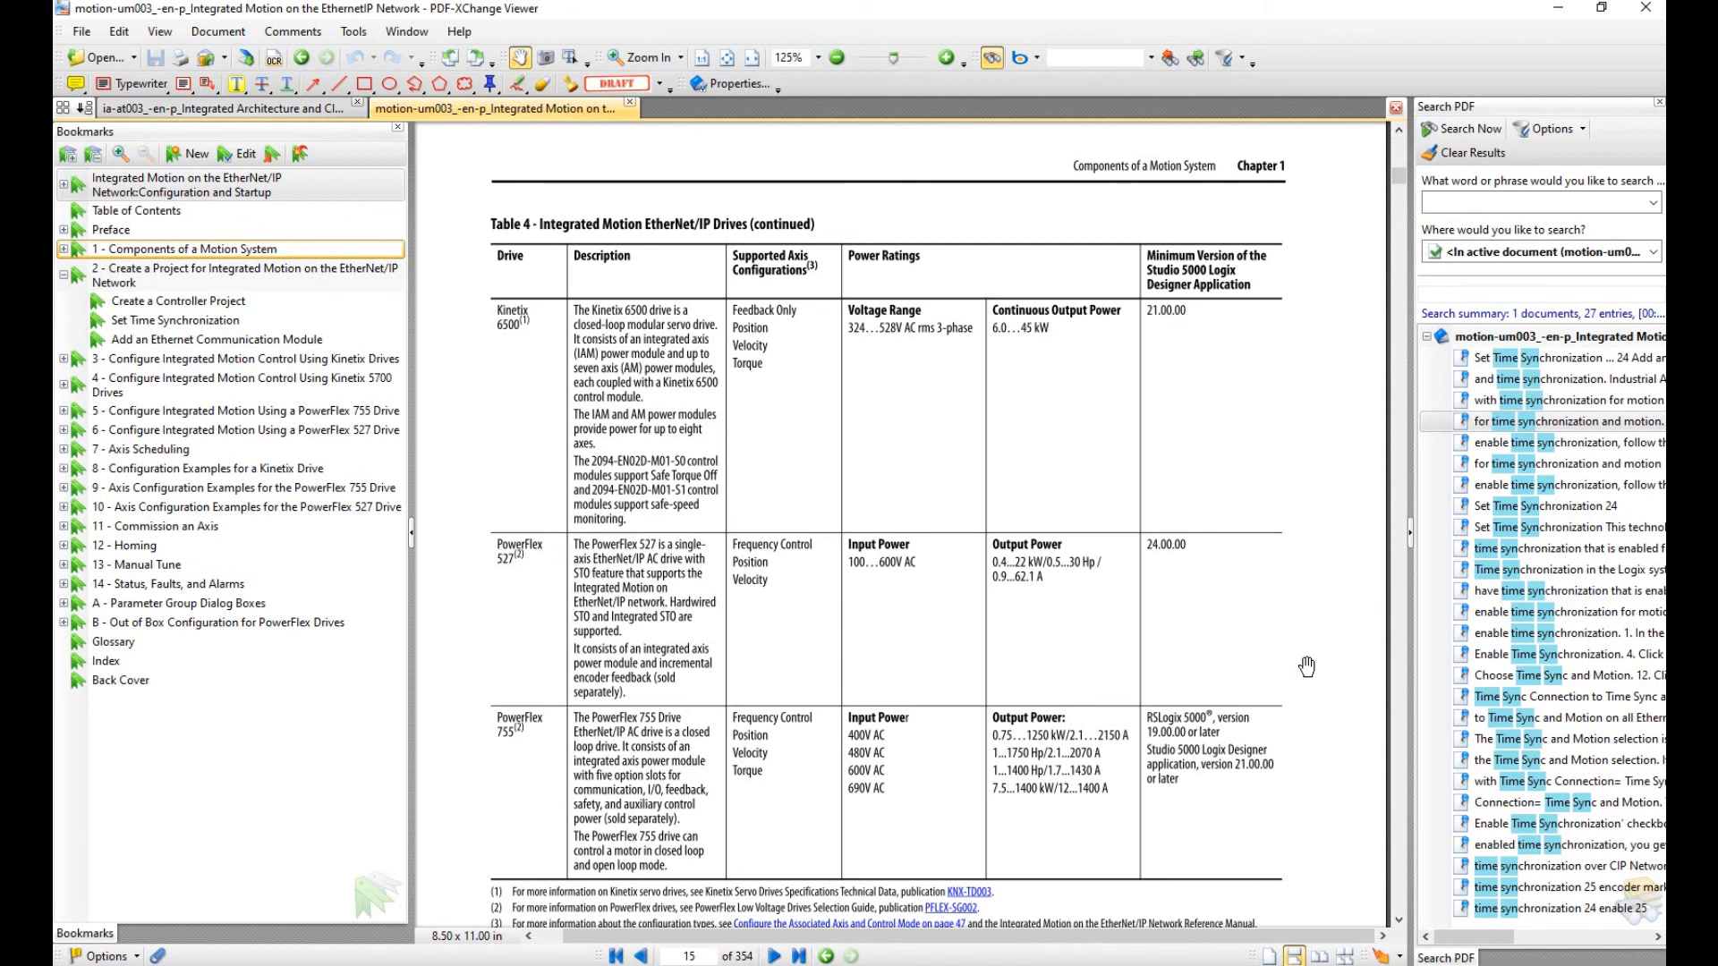
{"action": "scroll", "coordinate": [1280, 689], "scroll_direction": "down", "scroll_amount": 4}
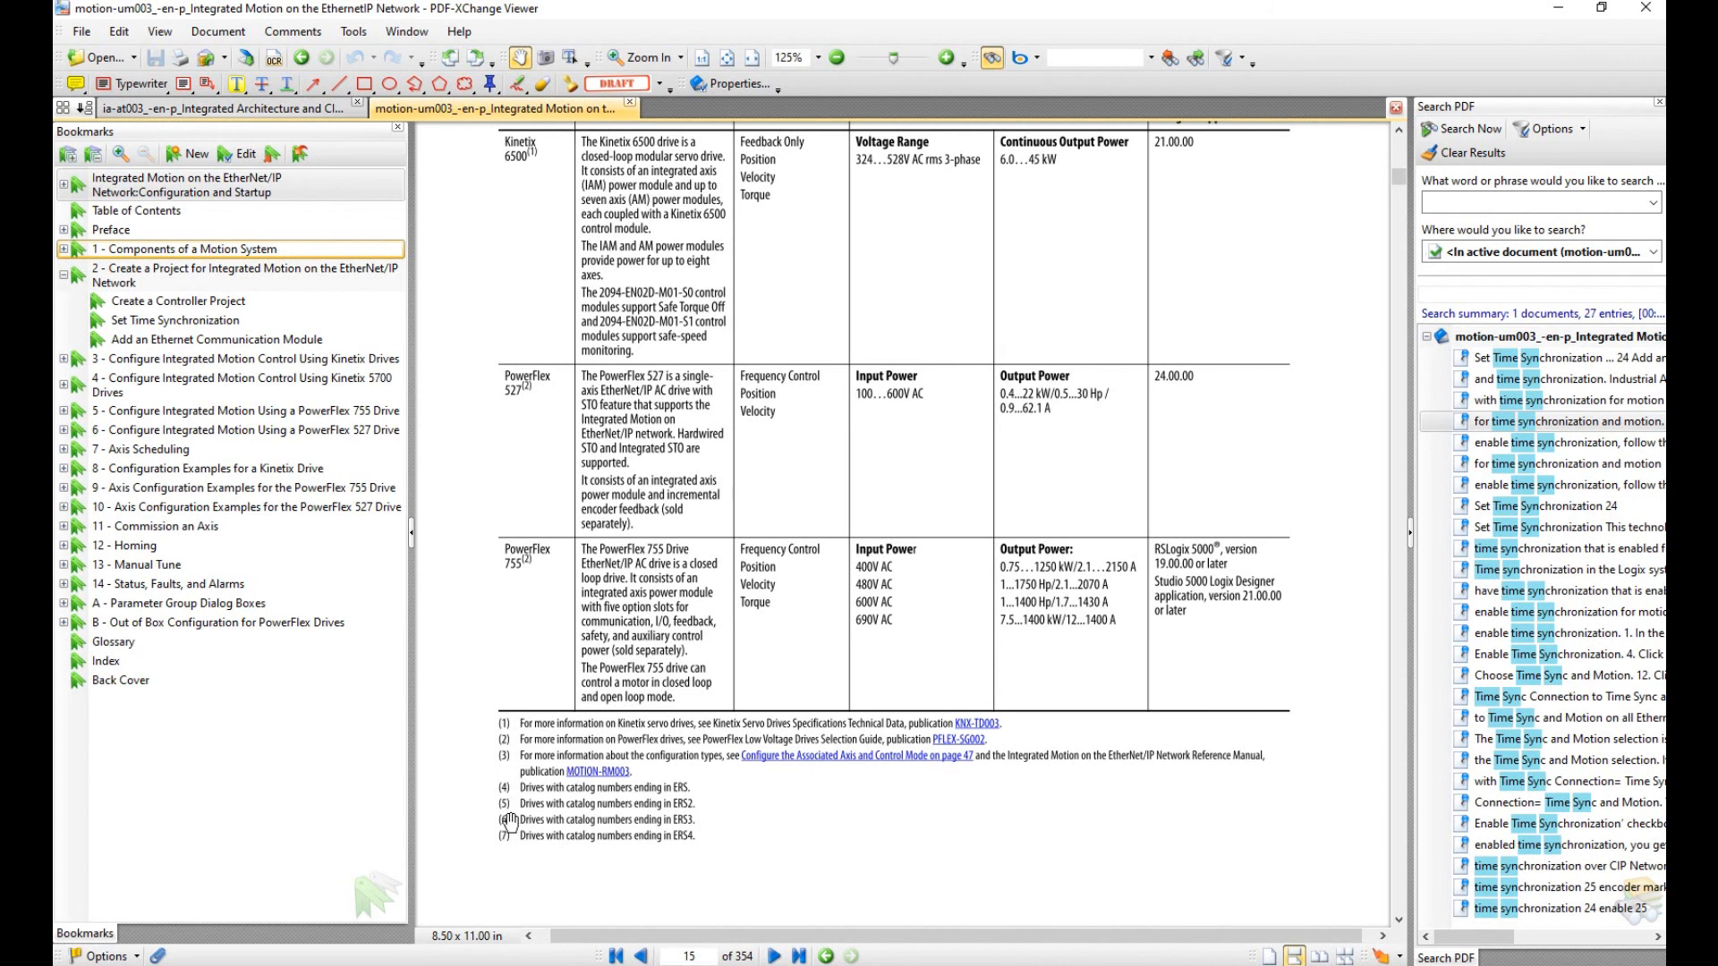
- Return to the Kinetix 5500 row of Table 4 on page 13 to compare its version entries with the footnotes
{"action": "scroll", "coordinate": [917, 791], "scroll_direction": "up", "scroll_amount": 15}
{"action": "scroll", "coordinate": [918, 792], "scroll_direction": "up", "scroll_amount": 10}
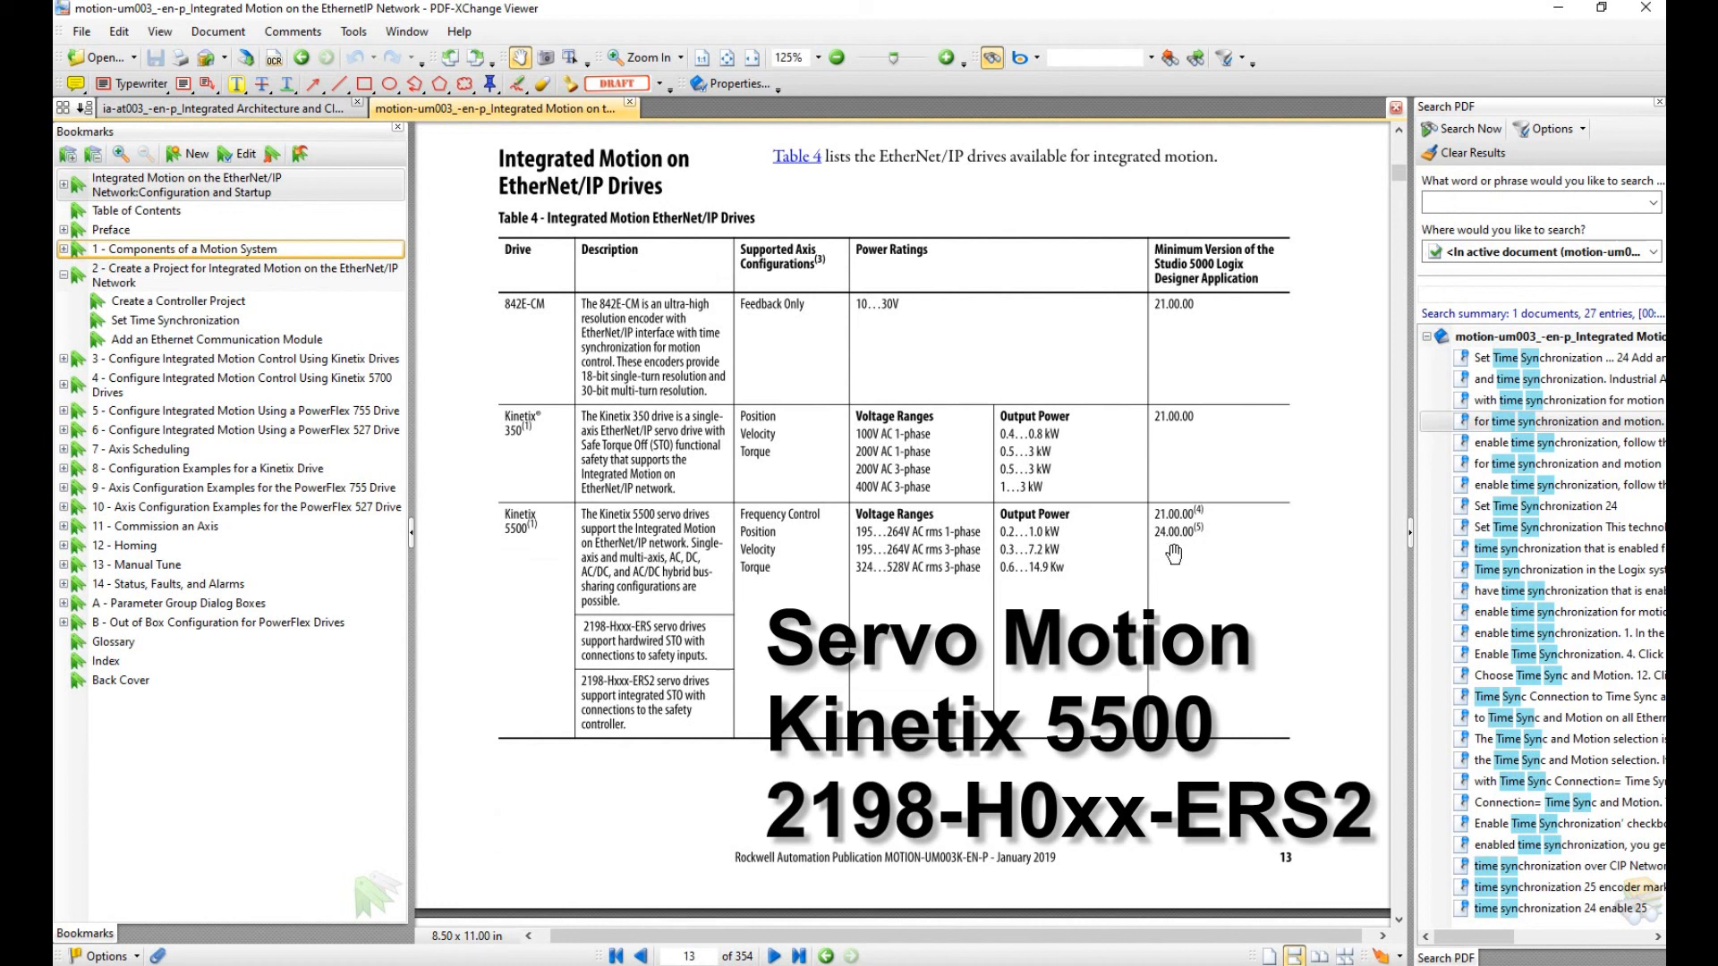
{"action": "left_click_drag", "start_coordinate": [1173, 555], "coordinate": [1169, 555]}
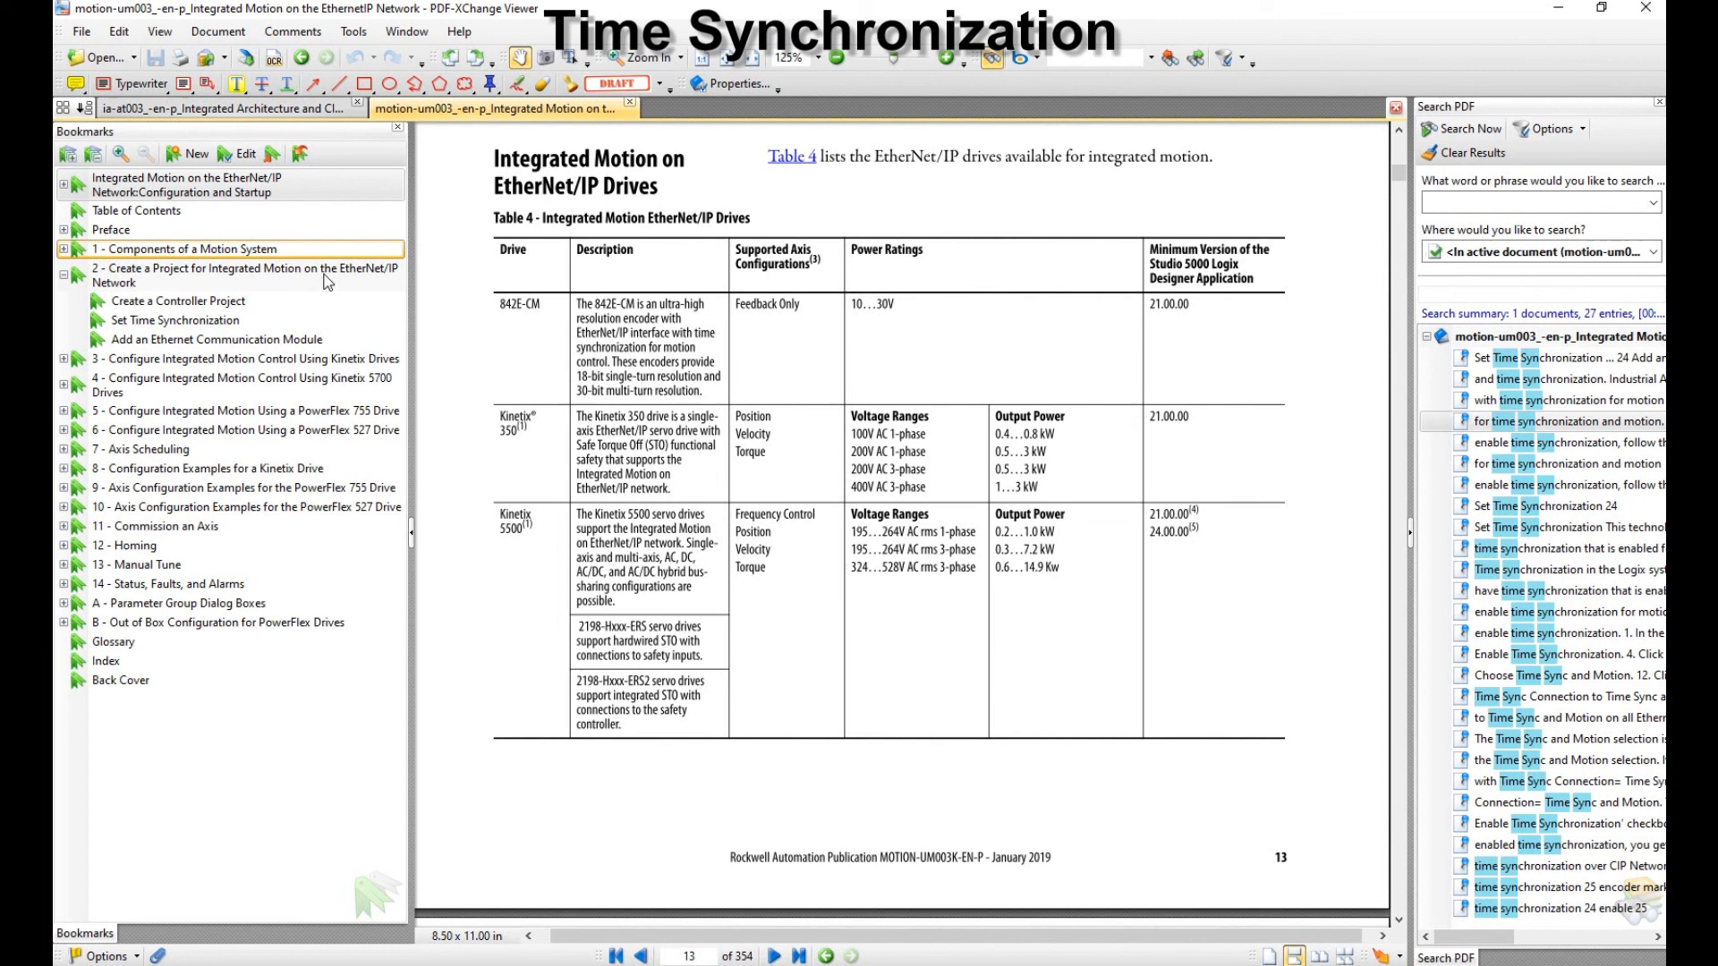
- Review the manual's Create a Controller Project section and open the Set Time Synchronization section
{"action": "left_click", "coordinate": [171, 306]}
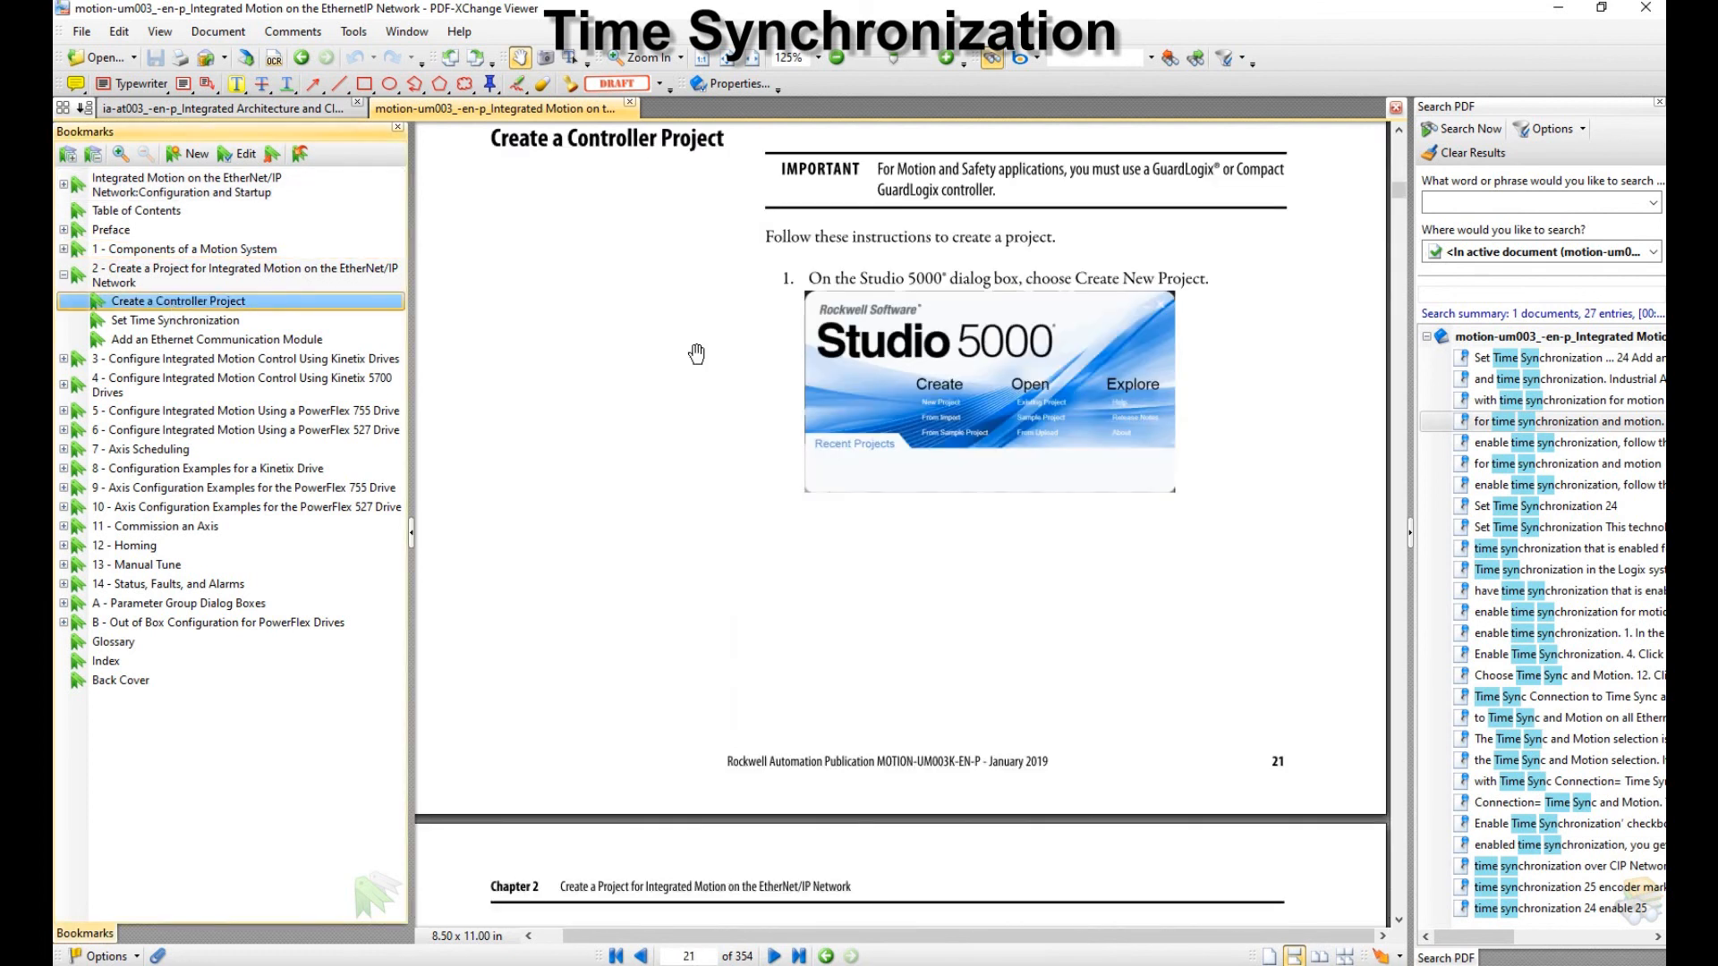
{"action": "scroll", "coordinate": [801, 372], "scroll_direction": "down", "scroll_amount": 5}
{"action": "scroll", "coordinate": [802, 375], "scroll_direction": "down", "scroll_amount": 10}
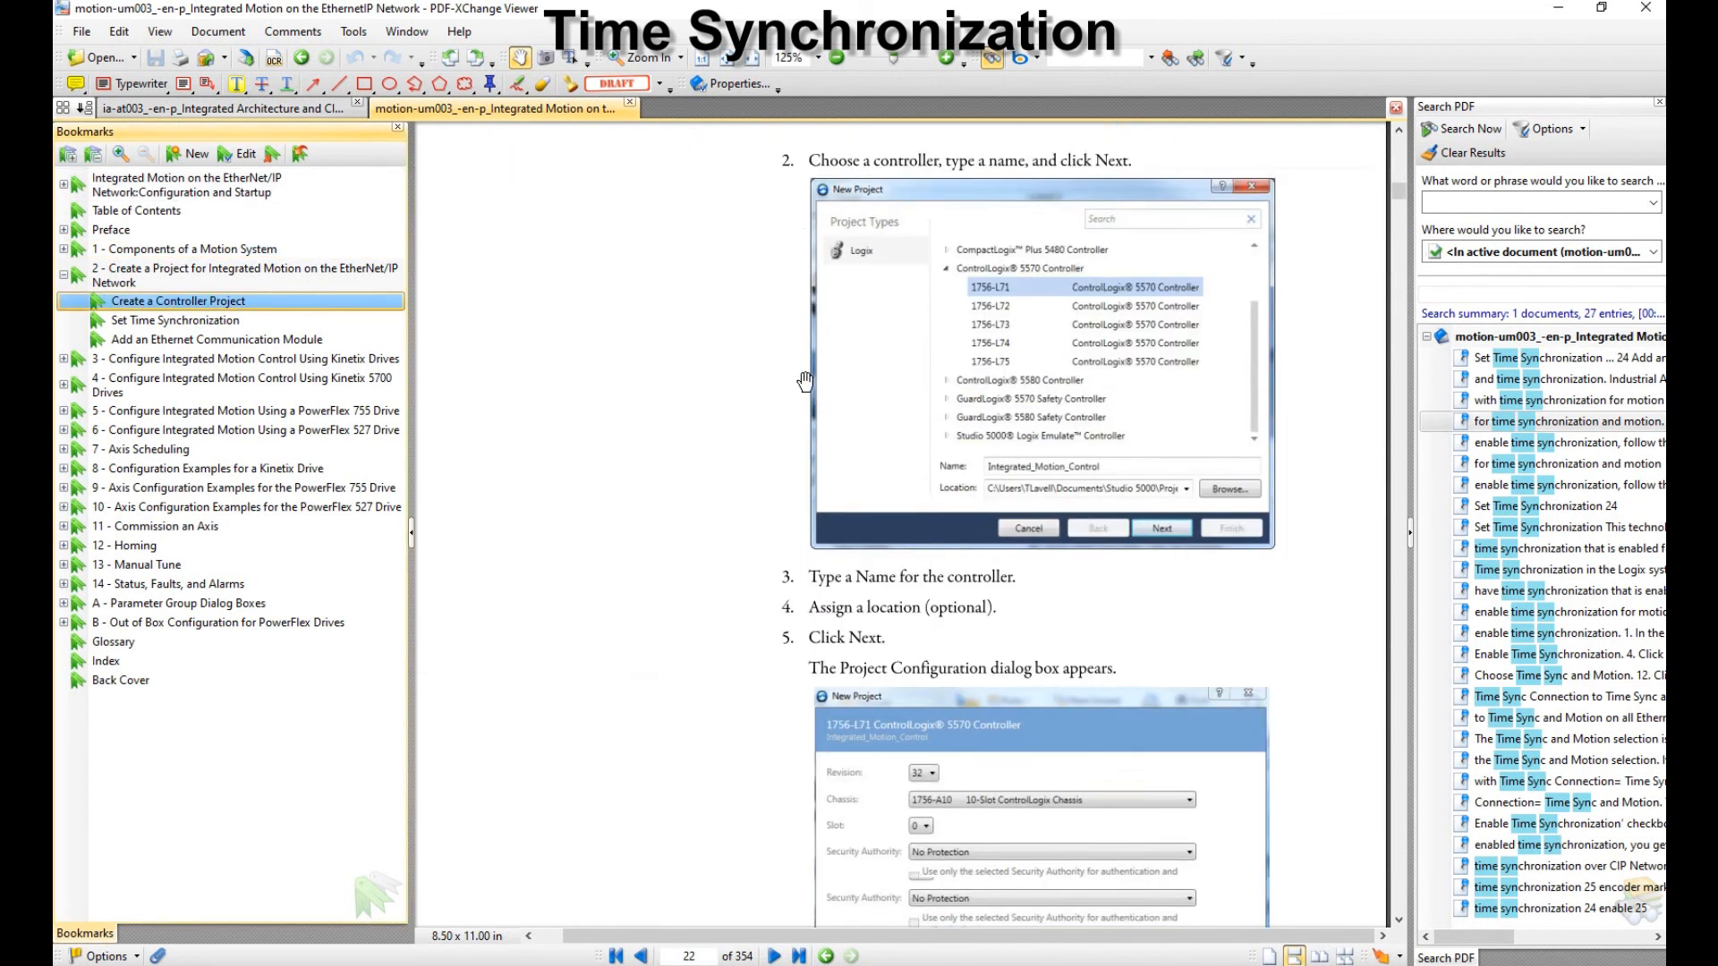
{"action": "scroll", "coordinate": [818, 398], "scroll_direction": "down", "scroll_amount": 3}
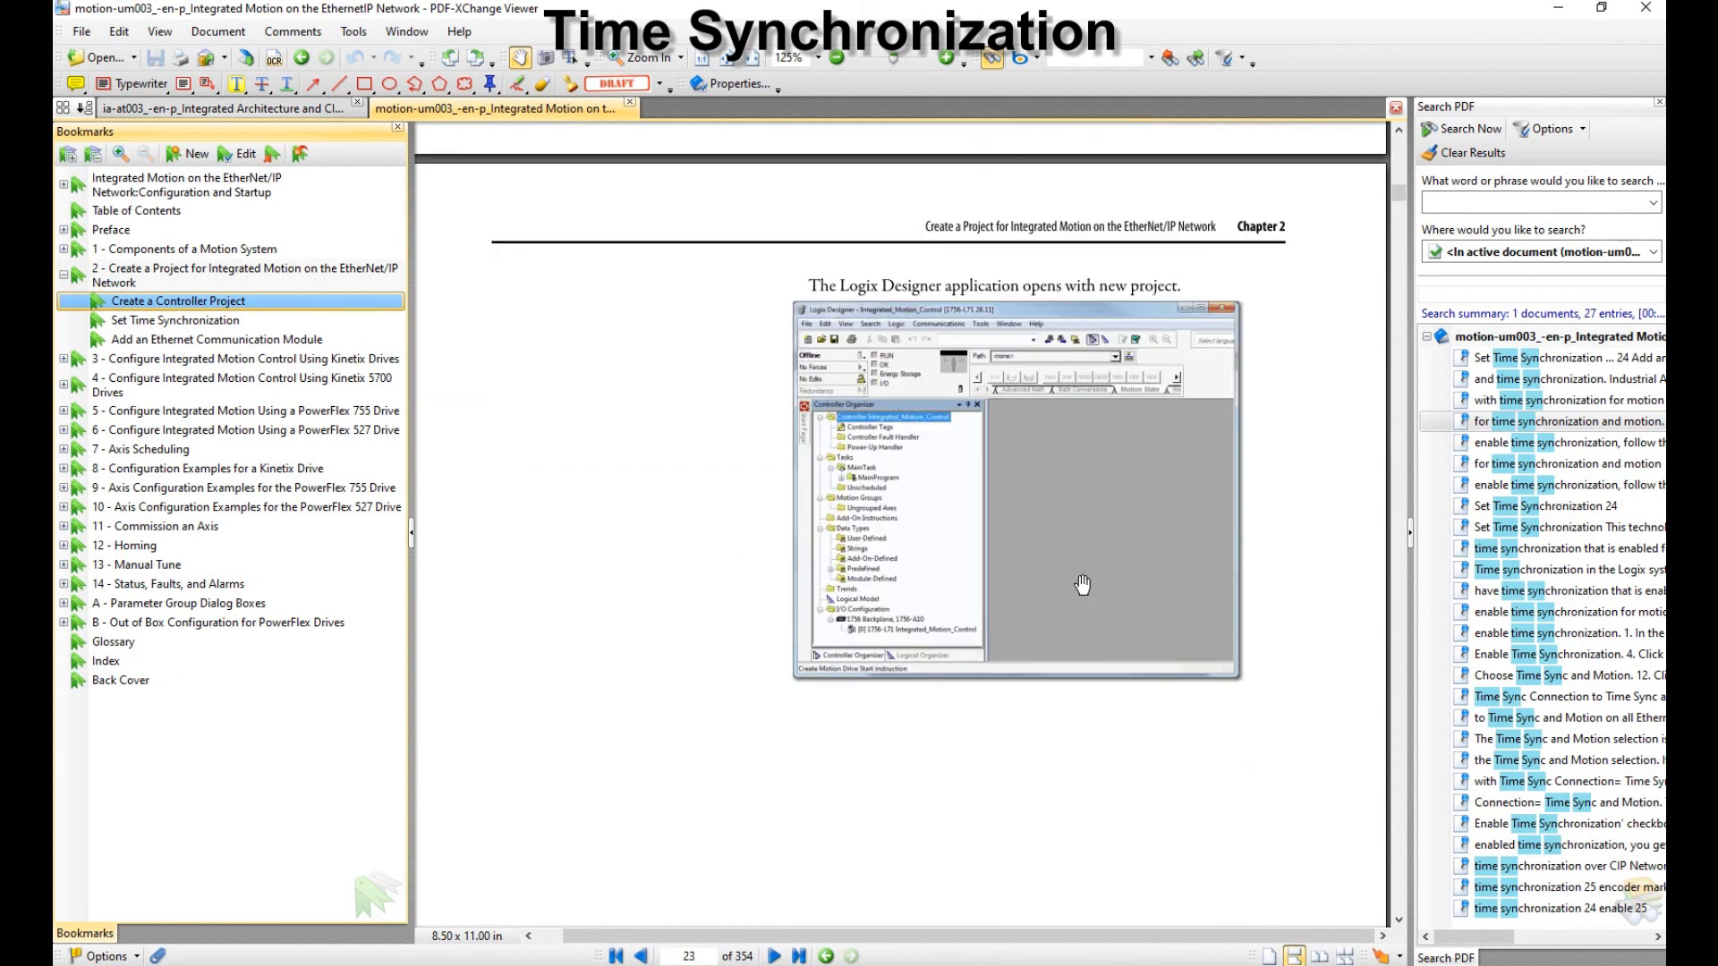
{"action": "scroll", "coordinate": [1083, 585], "scroll_direction": "down", "scroll_amount": 3}
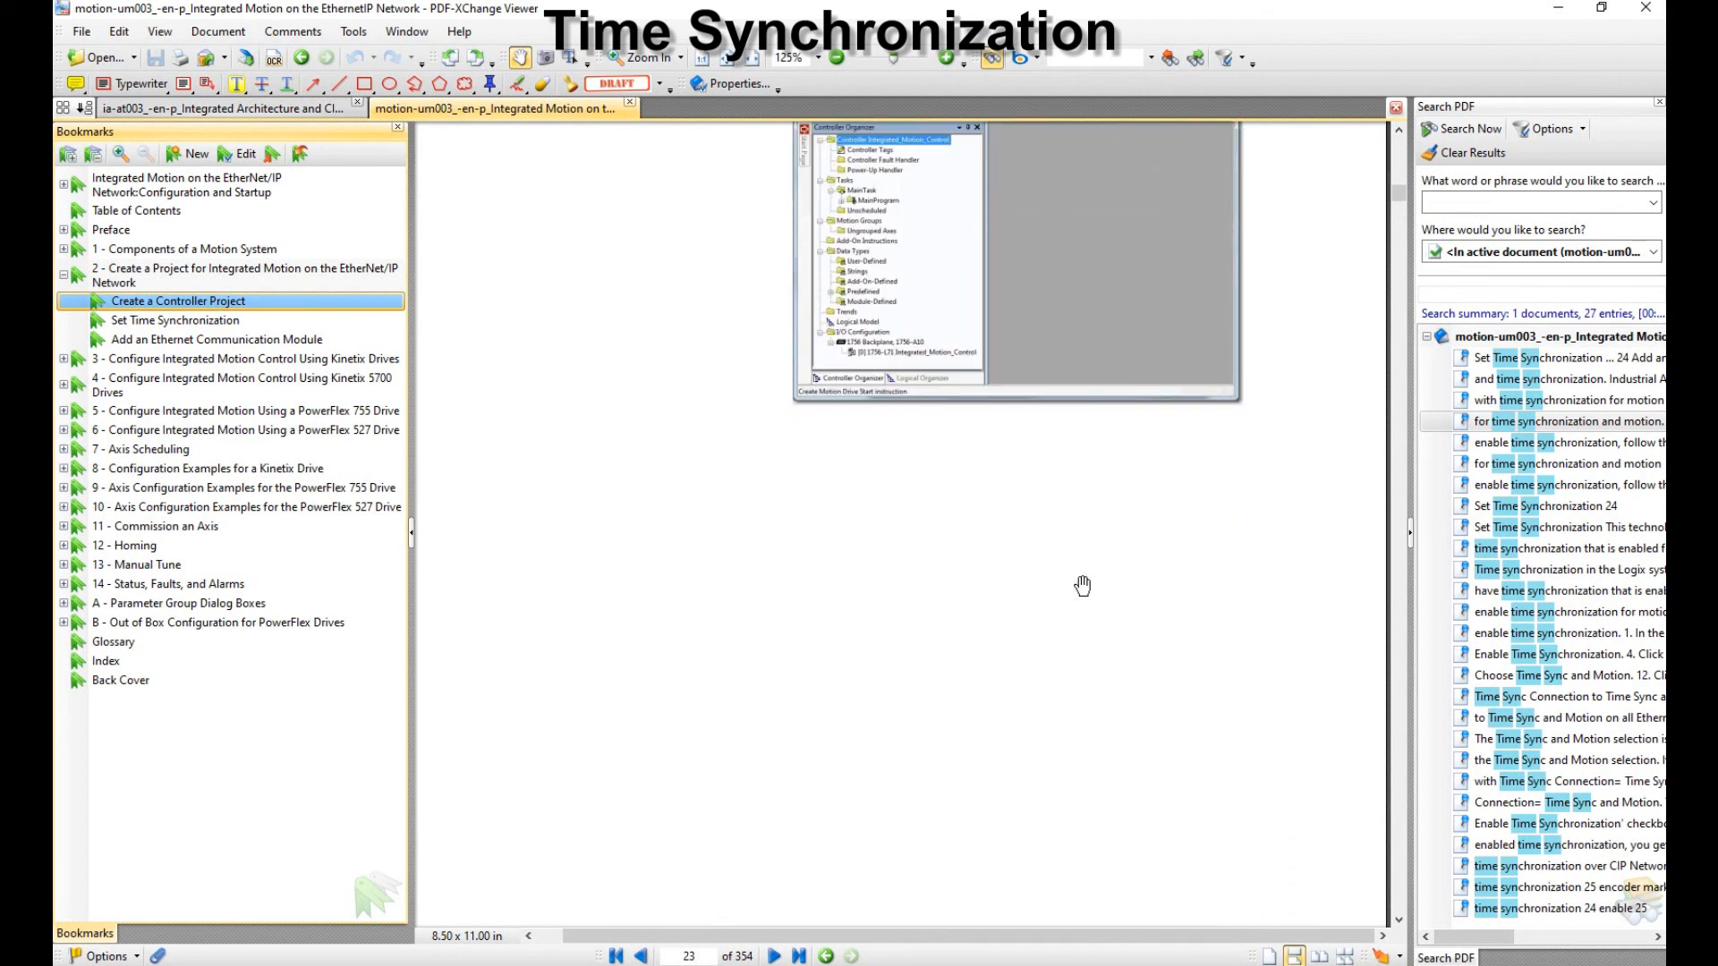
{"action": "left_click", "coordinate": [197, 323]}
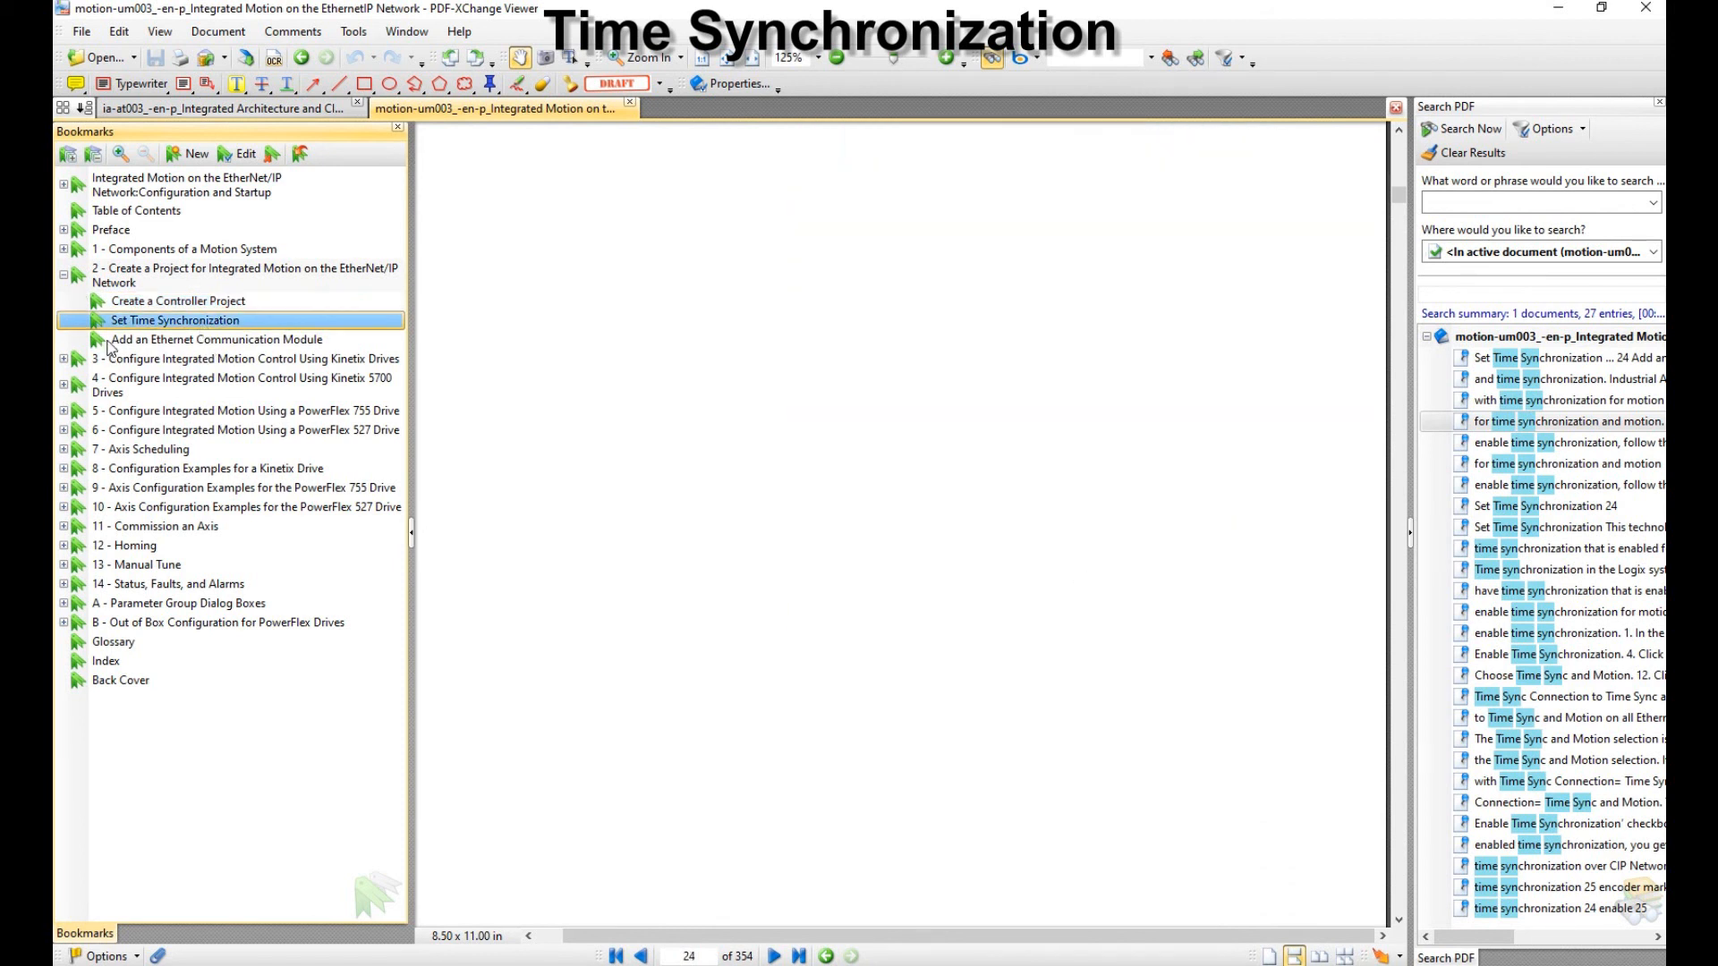
{"action": "scroll", "coordinate": [750, 420], "scroll_direction": "up", "scroll_amount": 1}
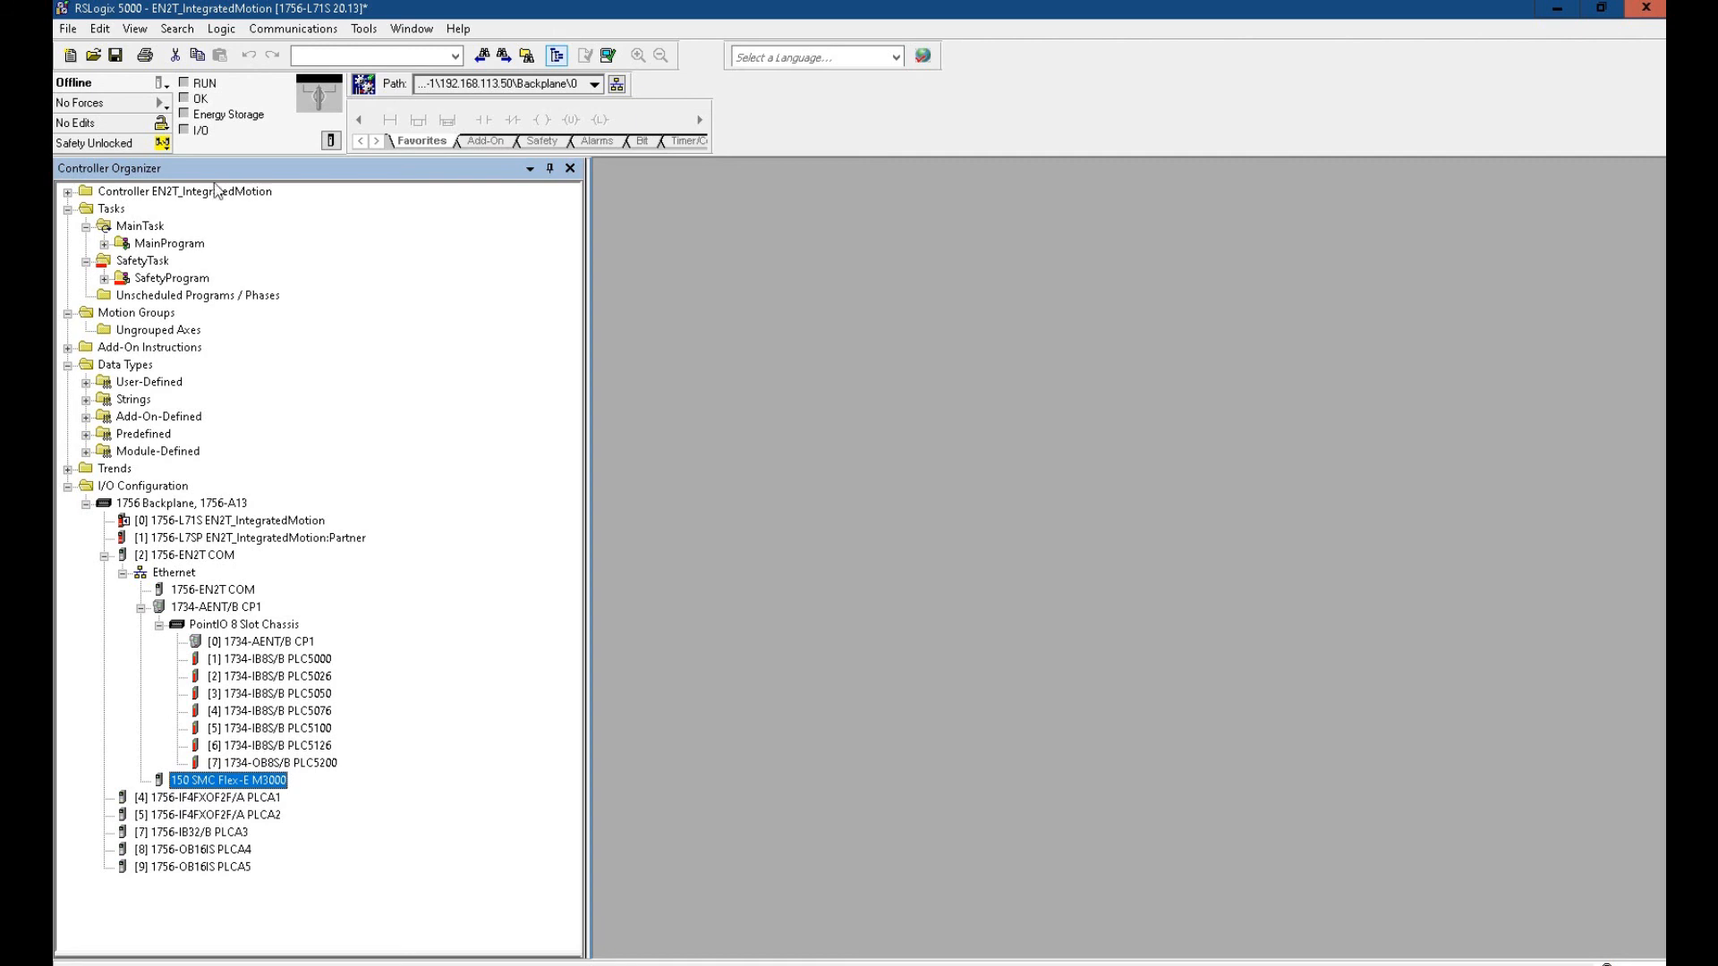
- Switch to RSLogix 5000, check the controller's type and revision in its properties, and select the 1756-EN2T COM module in slot 2
{"action": "left_click", "coordinate": [331, 141]}
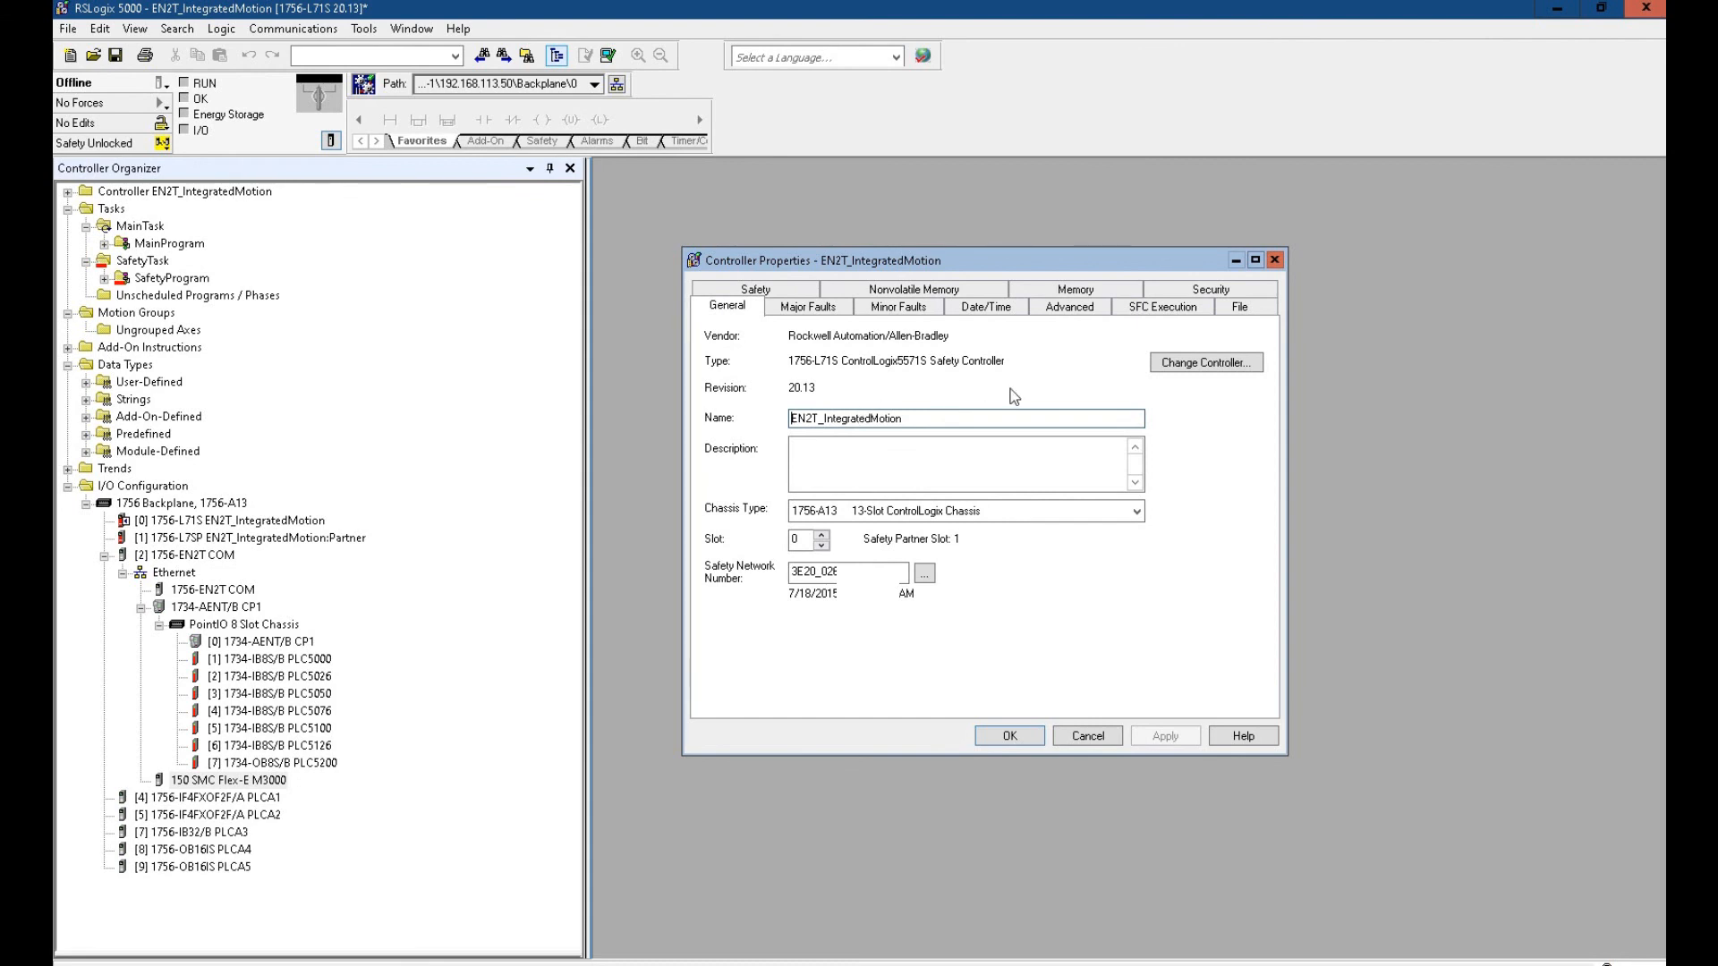
{"action": "left_click", "coordinate": [161, 556]}
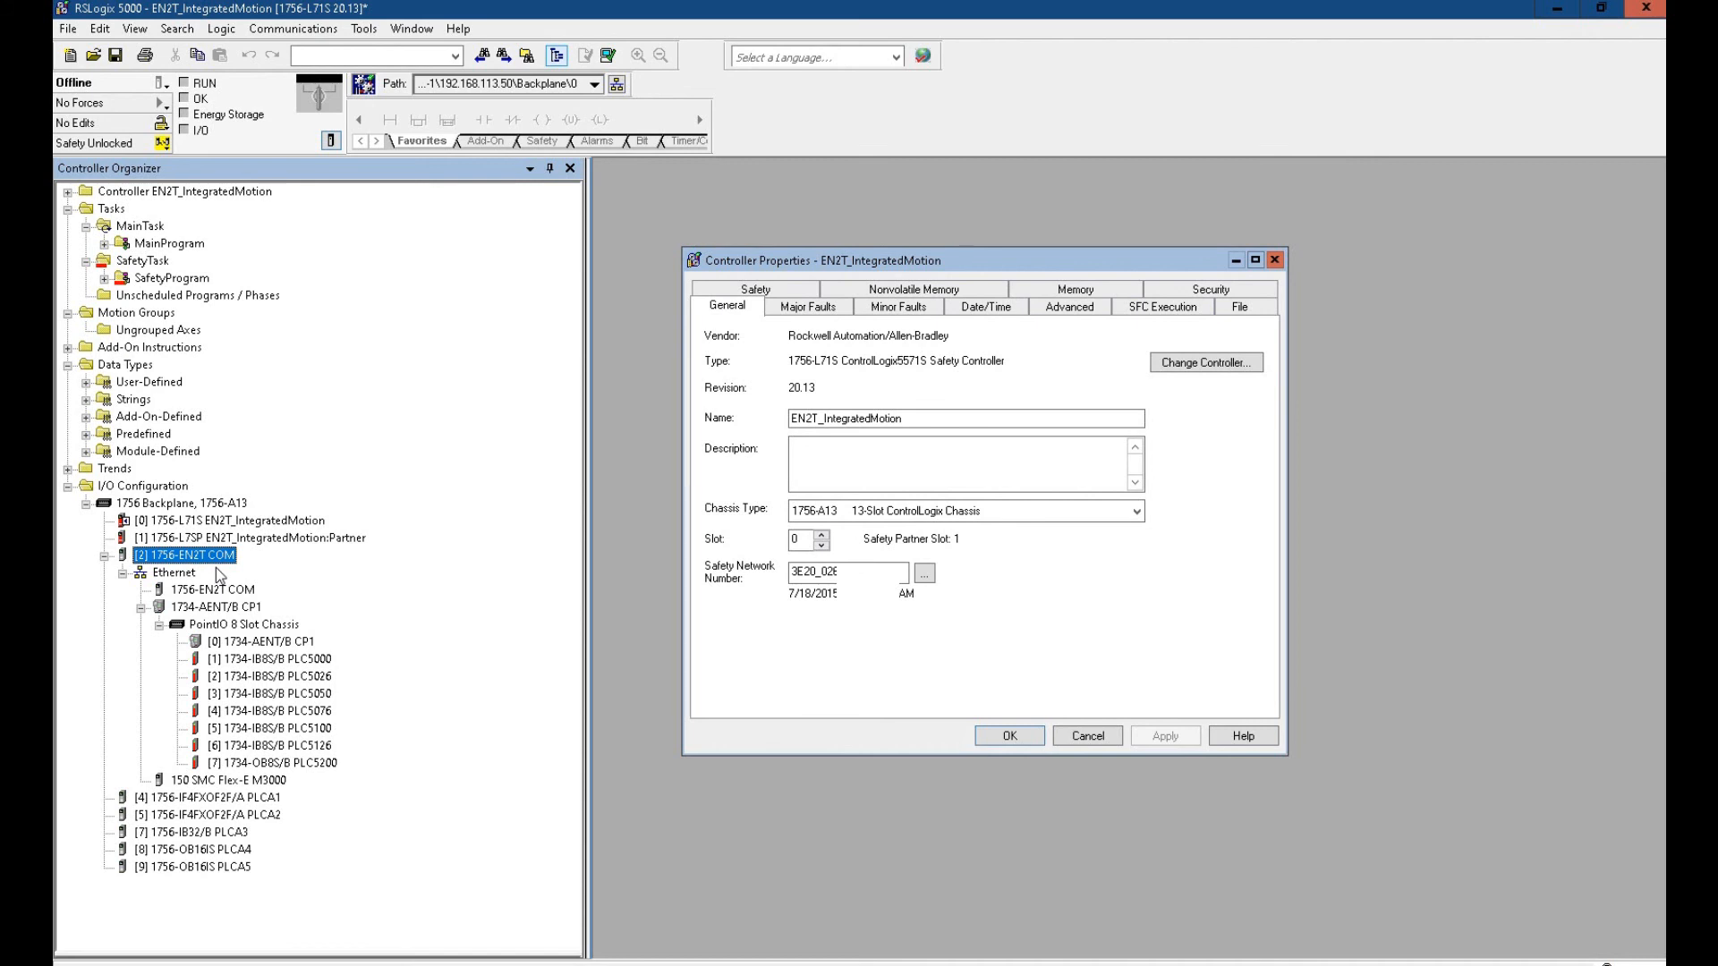
{"action": "left_click", "coordinate": [1275, 259]}
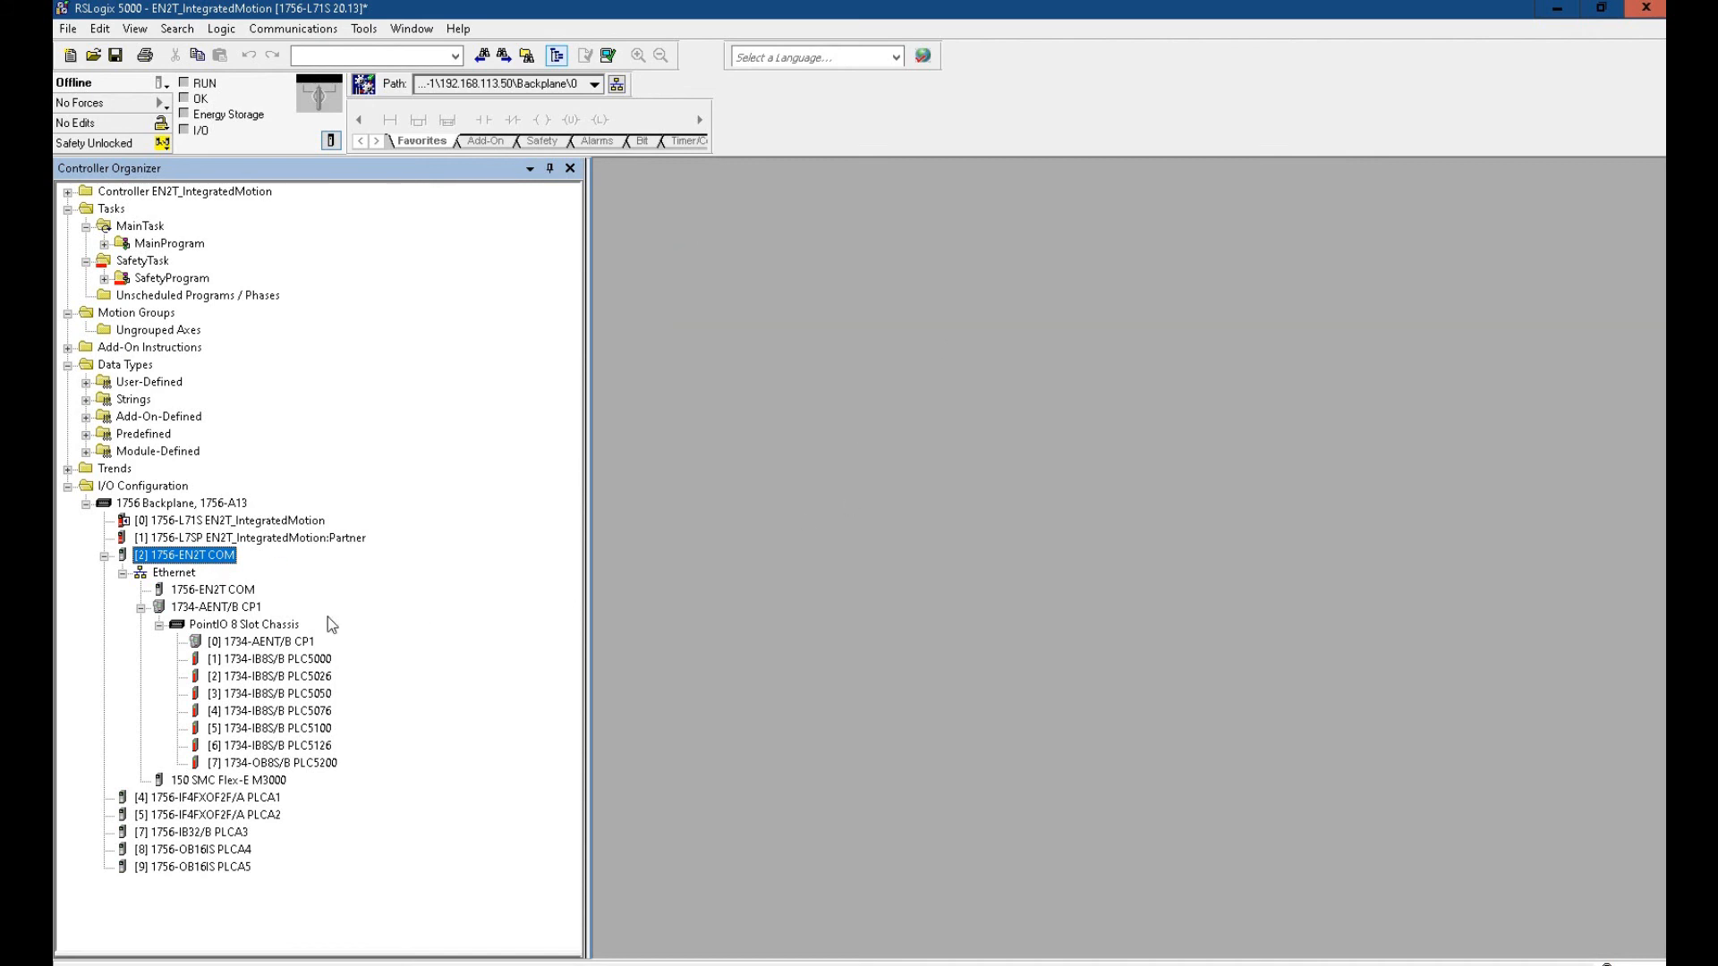
- Start adding a new module under the 1756-EN2T COM module and filter the module catalog to the Motion category only
{"action": "right_click", "coordinate": [224, 560]}
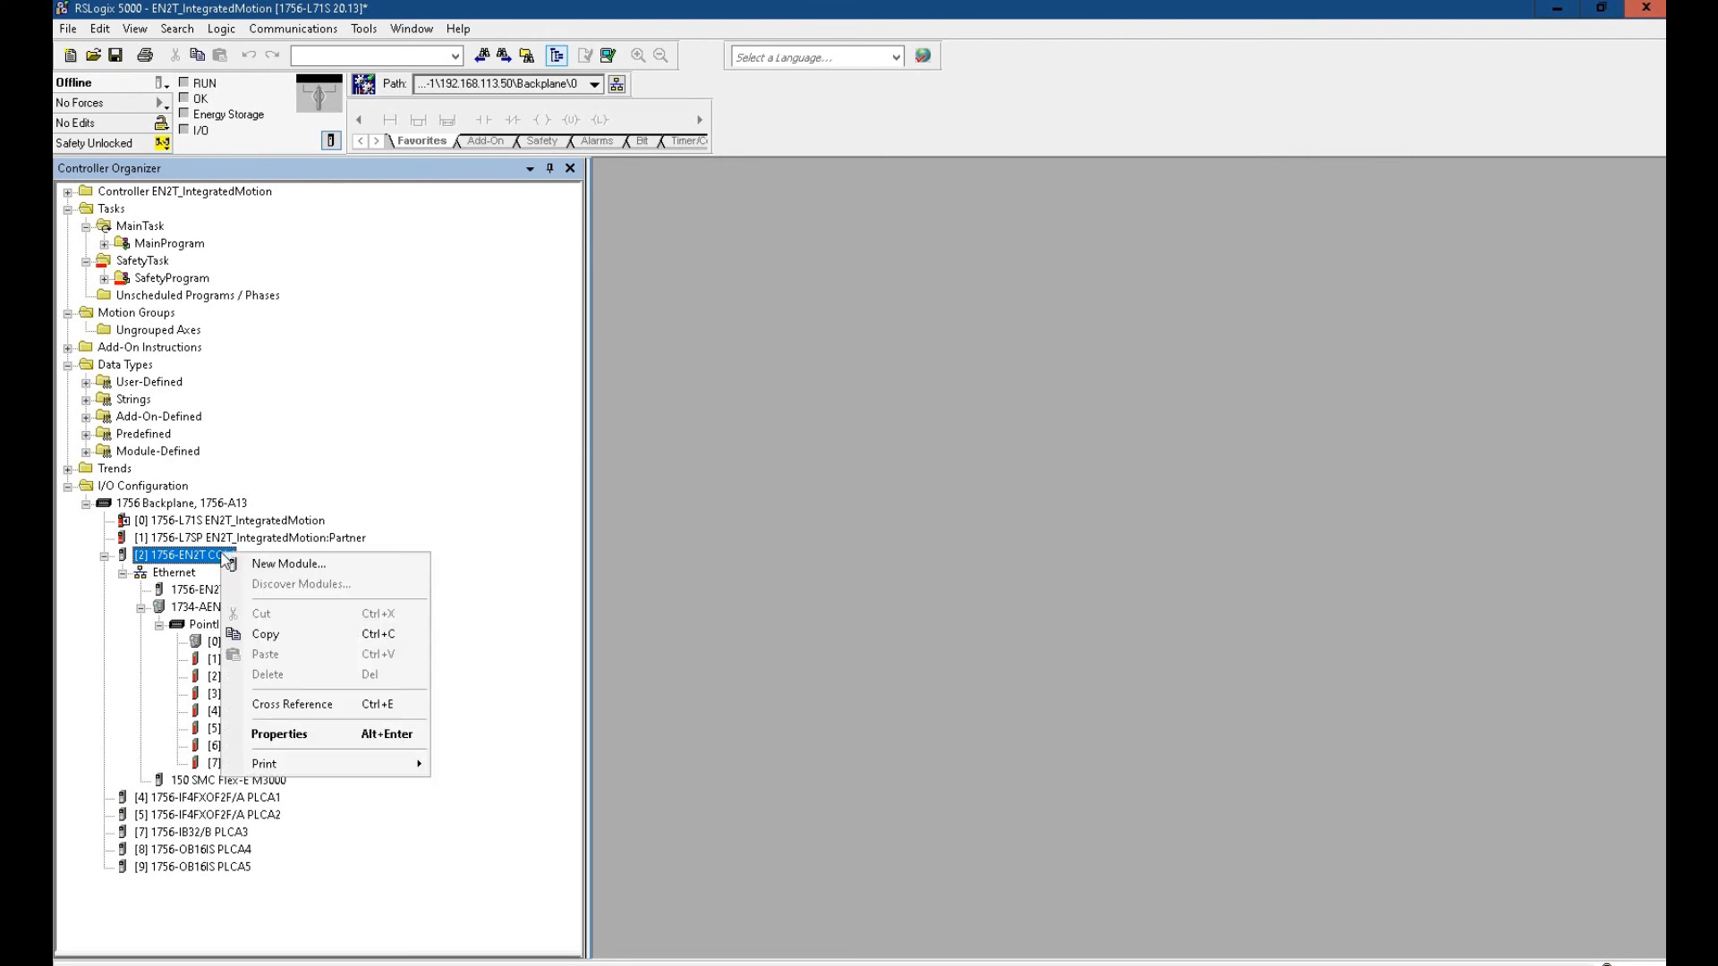
{"action": "left_click", "coordinate": [274, 564]}
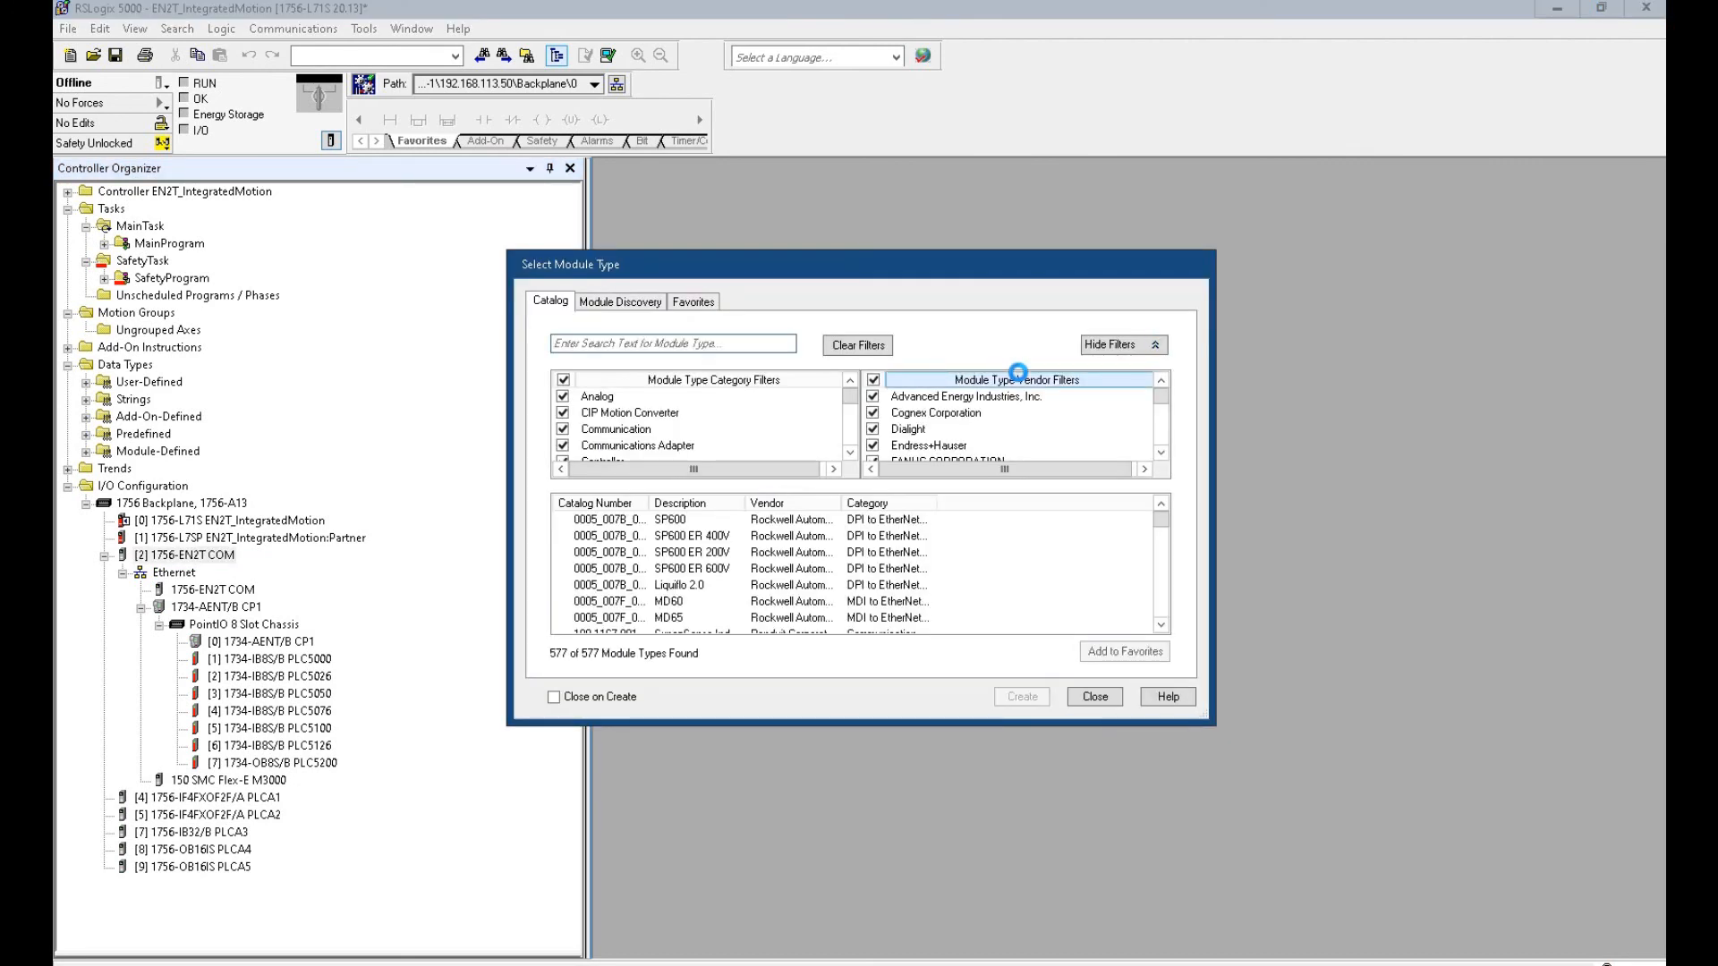
{"action": "scroll", "coordinate": [665, 433], "scroll_direction": "down", "scroll_amount": 3}
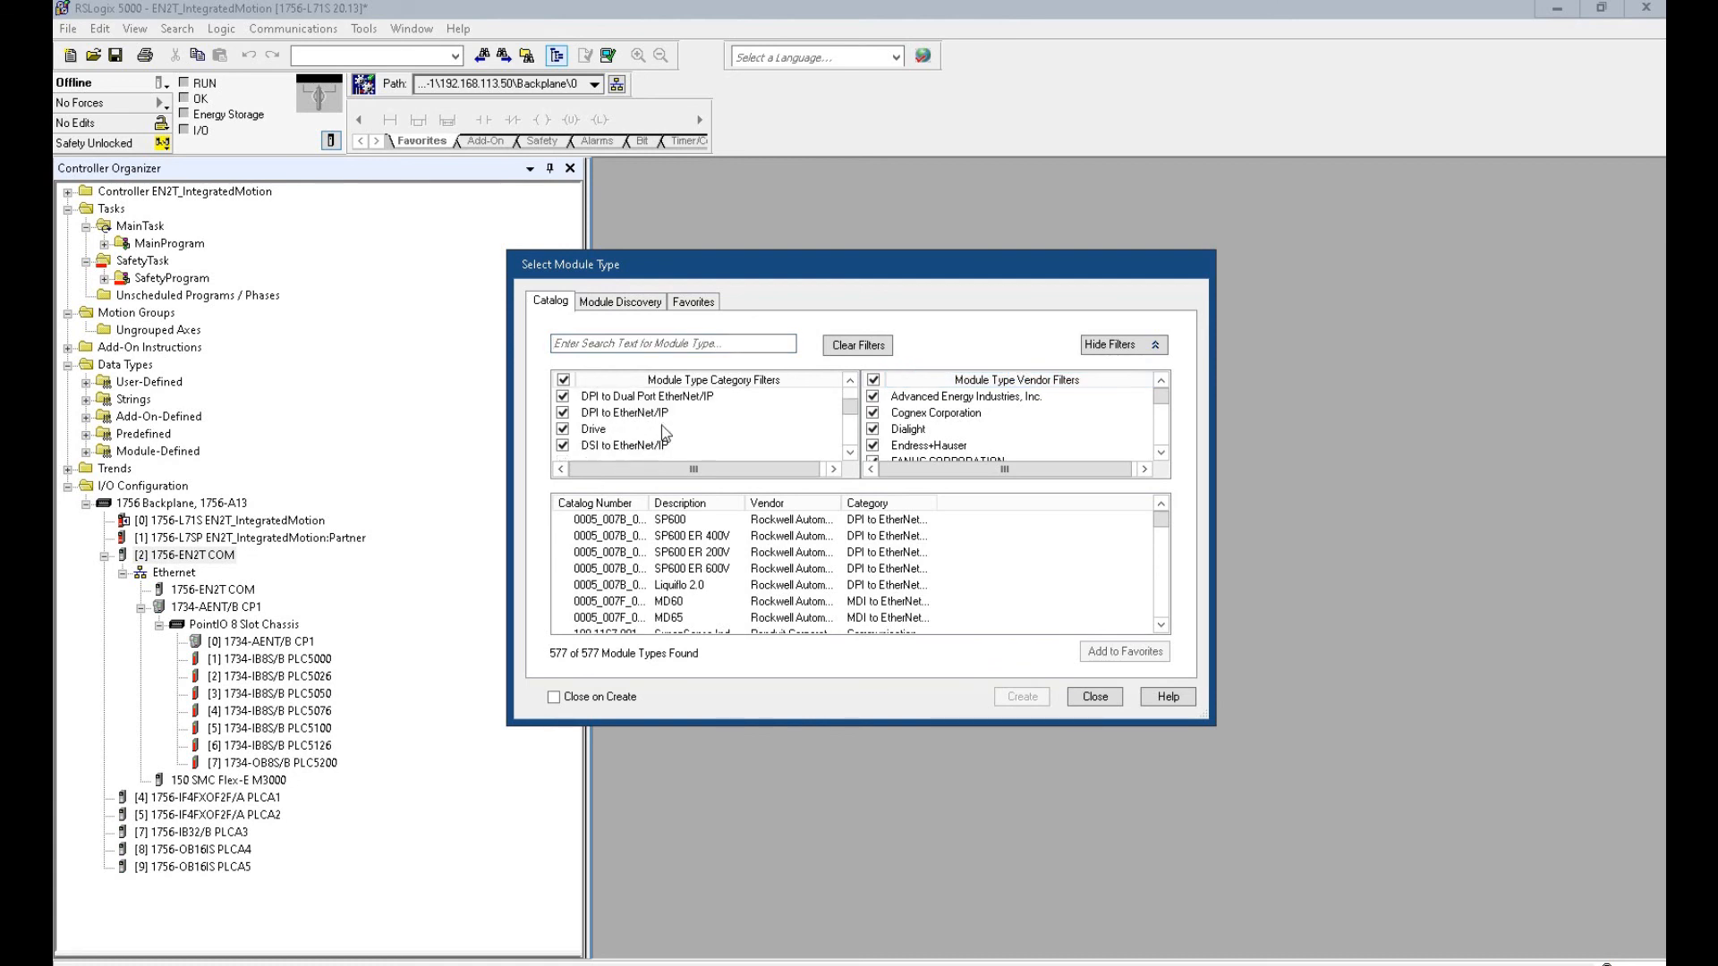
{"action": "scroll", "coordinate": [665, 433], "scroll_direction": "down", "scroll_amount": 4}
{"action": "scroll", "coordinate": [662, 432], "scroll_direction": "down", "scroll_amount": 3}
{"action": "scroll", "coordinate": [665, 433], "scroll_direction": "up", "scroll_amount": 2}
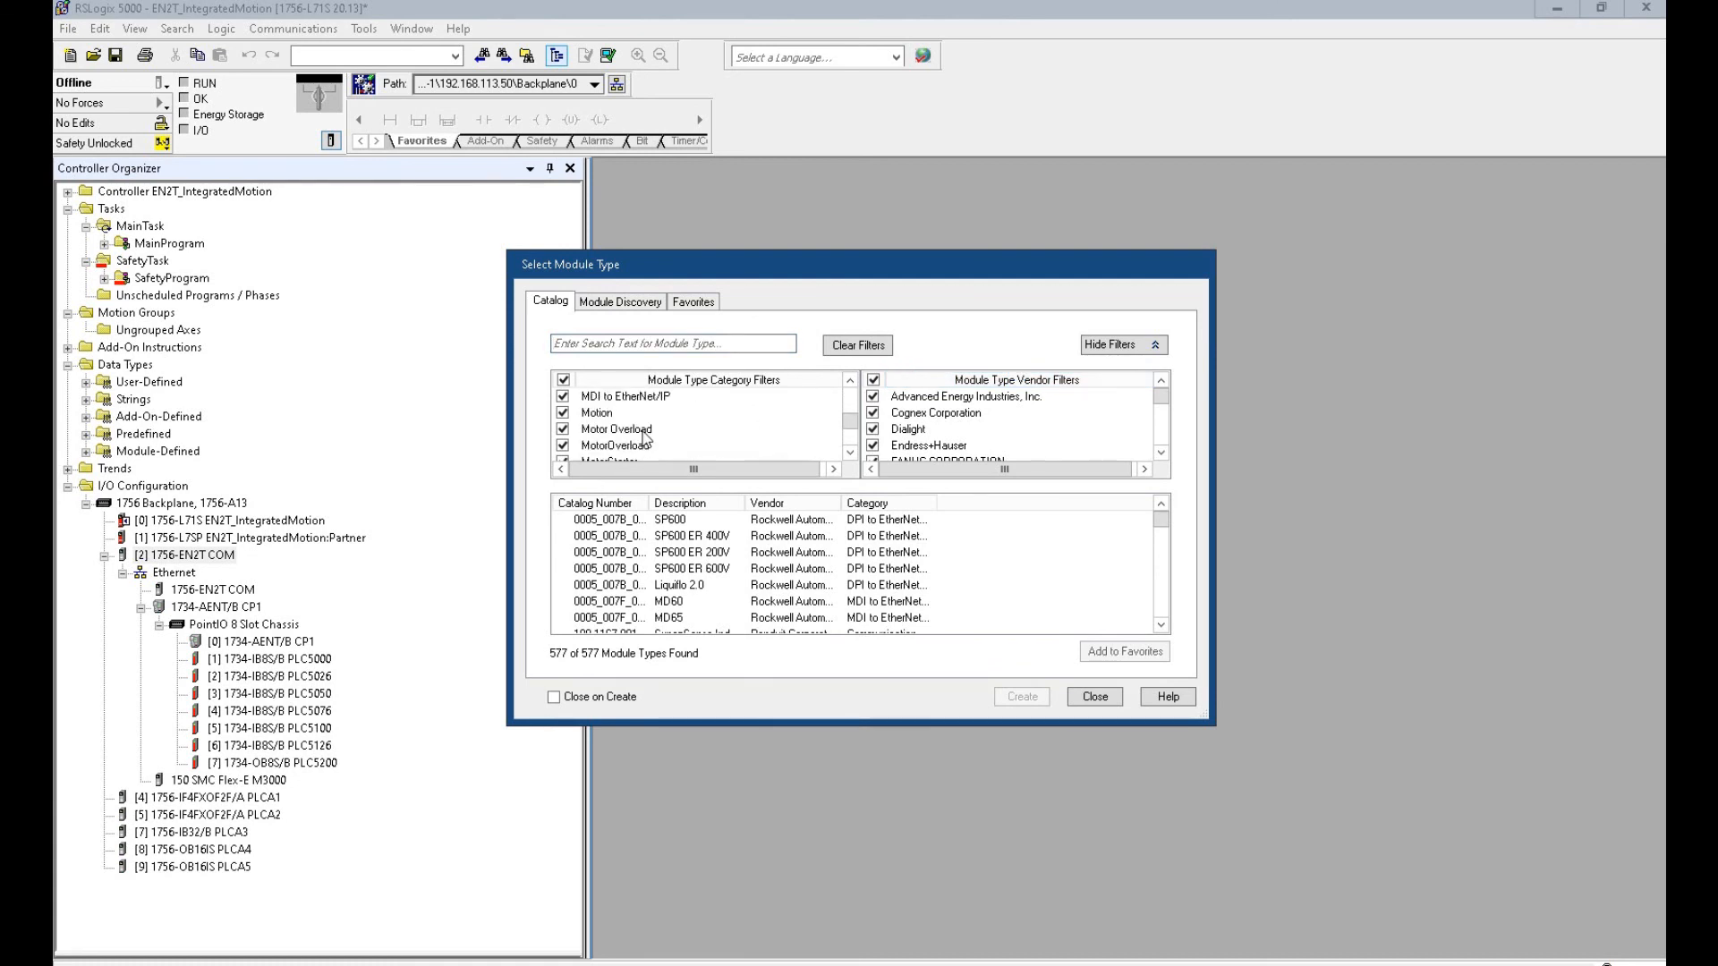
{"action": "left_click", "coordinate": [564, 380]}
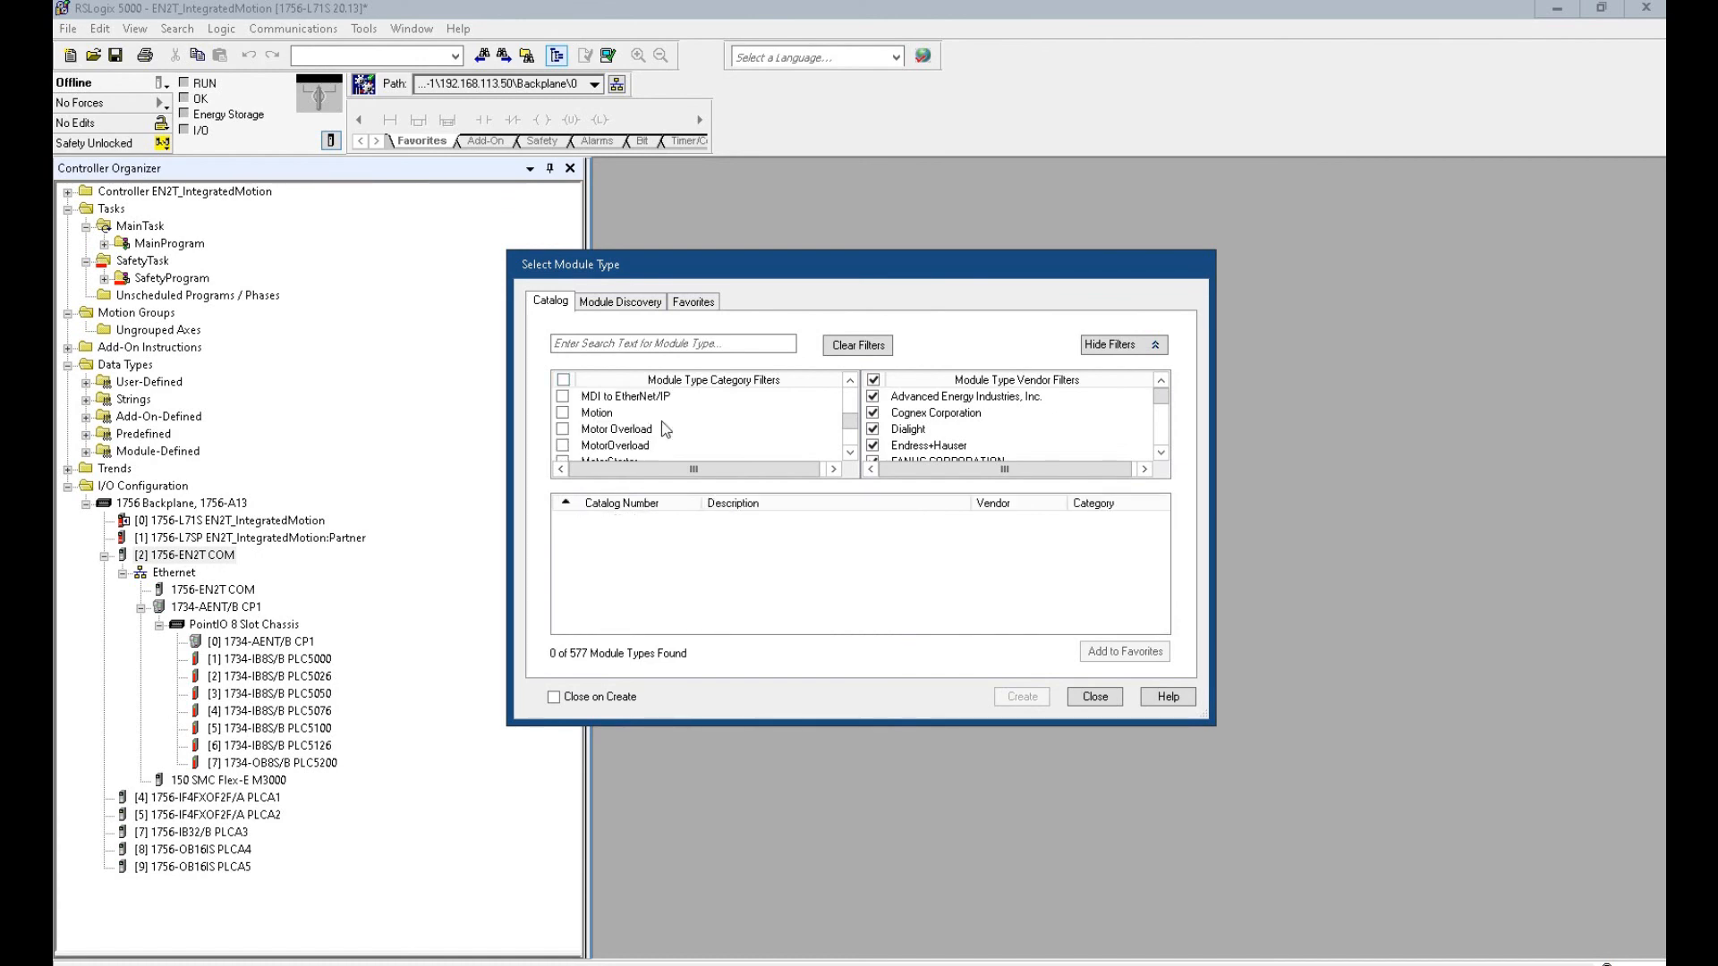
{"action": "left_click", "coordinate": [563, 414]}
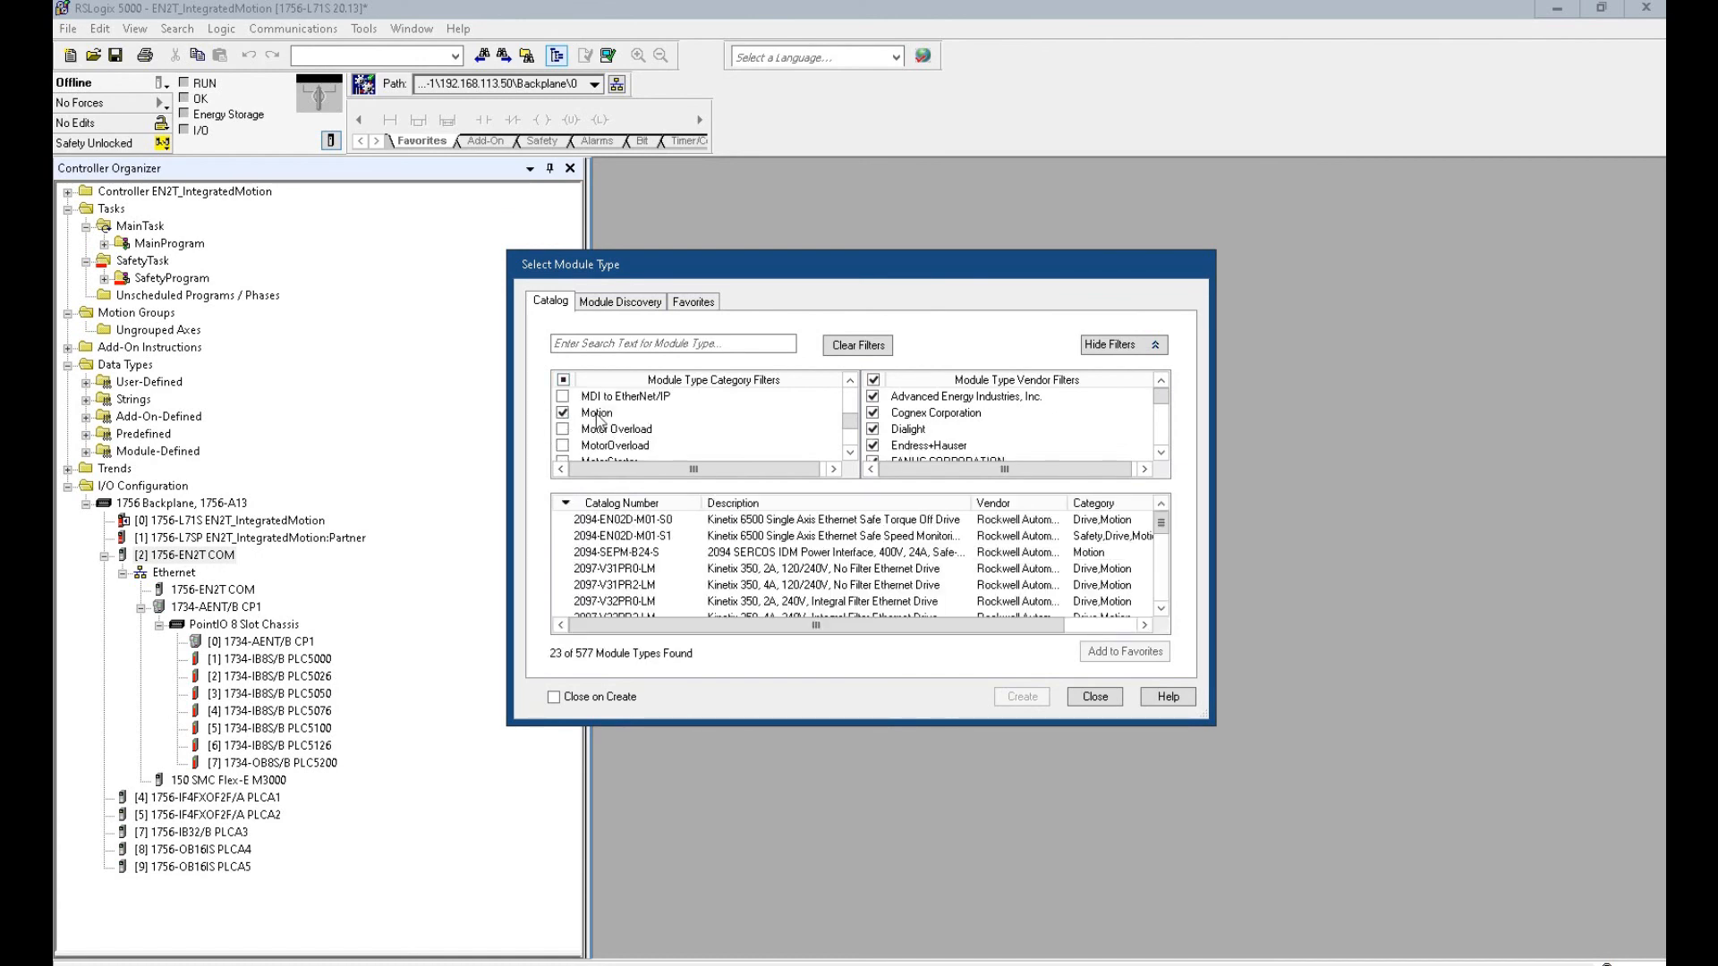
- Look through the filtered motion modules for a Kinetix 5500 drive, and close the catalog without creating a module
{"action": "left_click", "coordinate": [609, 569]}
{"action": "scroll", "coordinate": [608, 571], "scroll_direction": "down", "scroll_amount": 5}
{"action": "scroll", "coordinate": [608, 573], "scroll_direction": "up", "scroll_amount": 2}
{"action": "scroll", "coordinate": [608, 573], "scroll_direction": "down", "scroll_amount": 3}
{"action": "scroll", "coordinate": [609, 571], "scroll_direction": "up", "scroll_amount": 4}
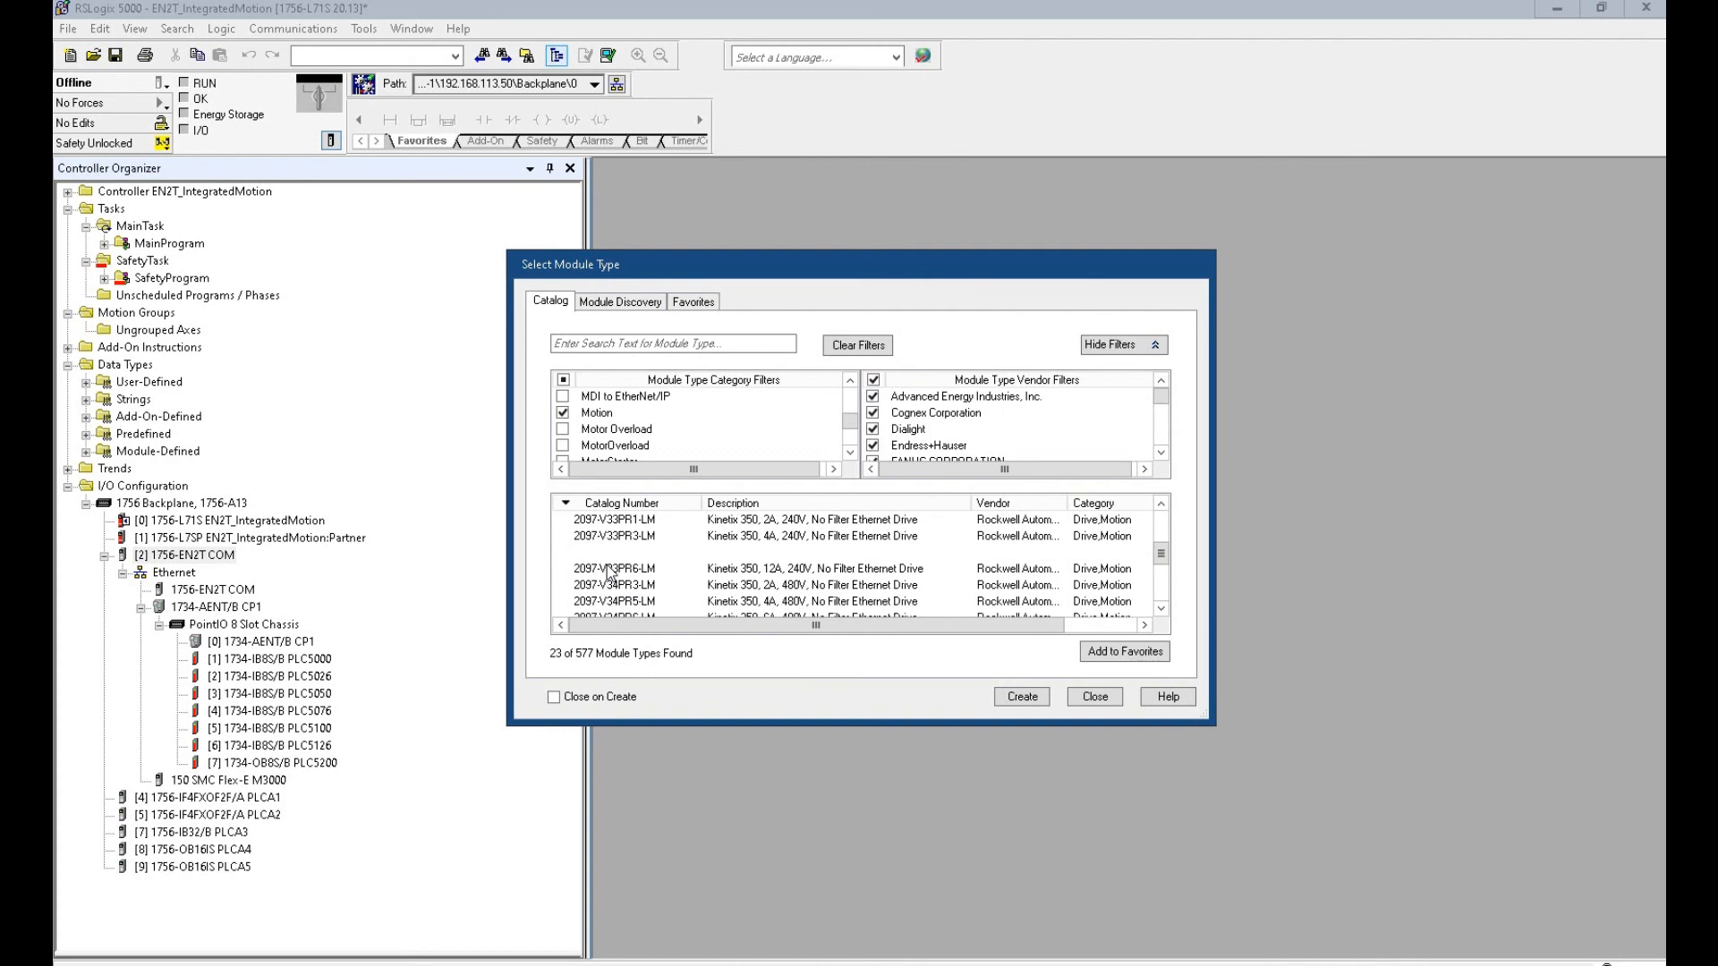
{"action": "scroll", "coordinate": [609, 571], "scroll_direction": "down", "scroll_amount": 4}
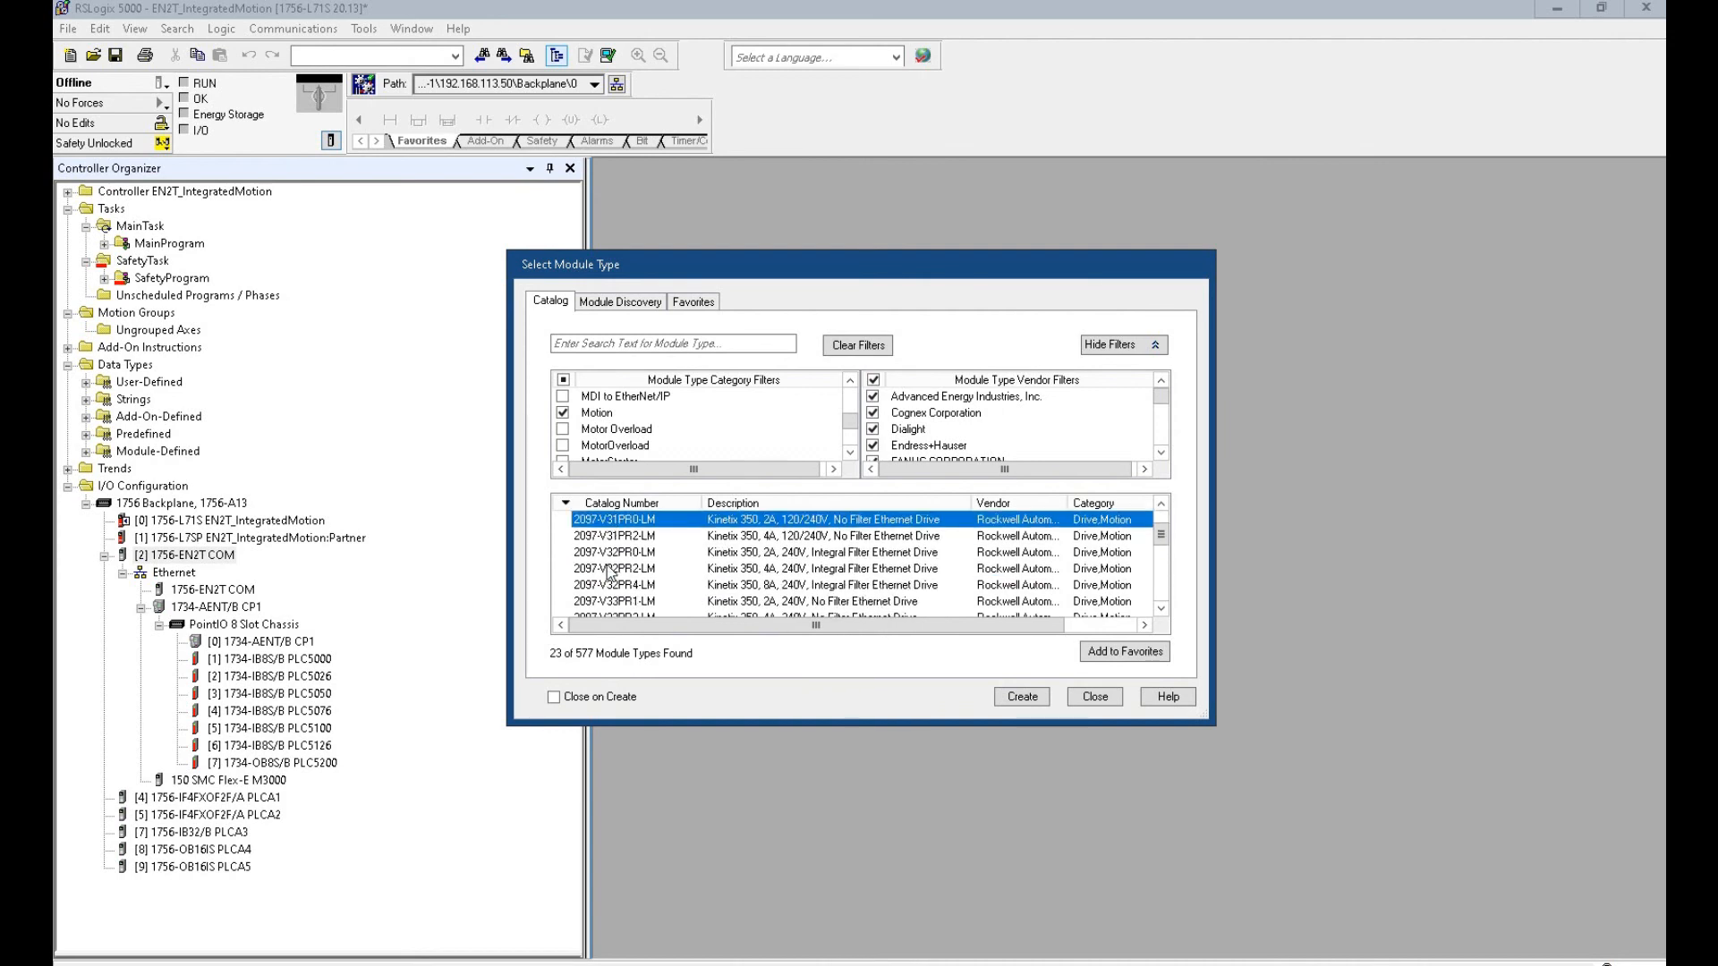
{"action": "scroll", "coordinate": [611, 574], "scroll_direction": "up", "scroll_amount": 2}
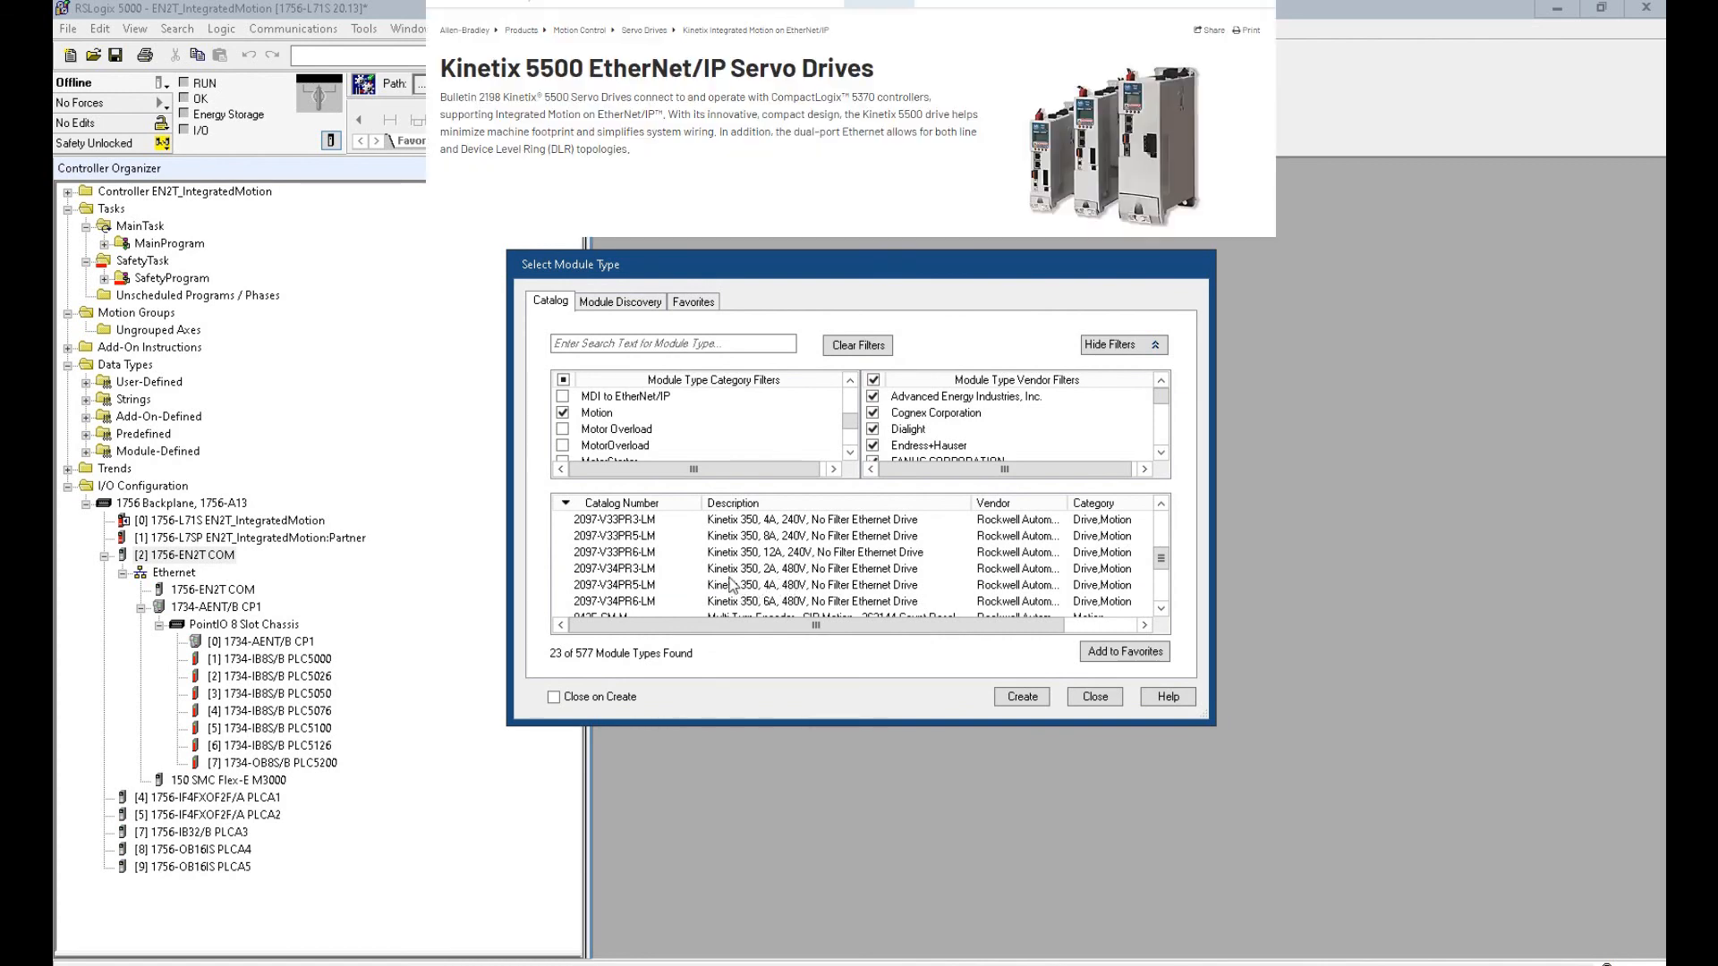
{"action": "scroll", "coordinate": [735, 586], "scroll_direction": "down", "scroll_amount": 1}
{"action": "scroll", "coordinate": [738, 588], "scroll_direction": "down", "scroll_amount": 1}
{"action": "scroll", "coordinate": [786, 594], "scroll_direction": "up", "scroll_amount": 2}
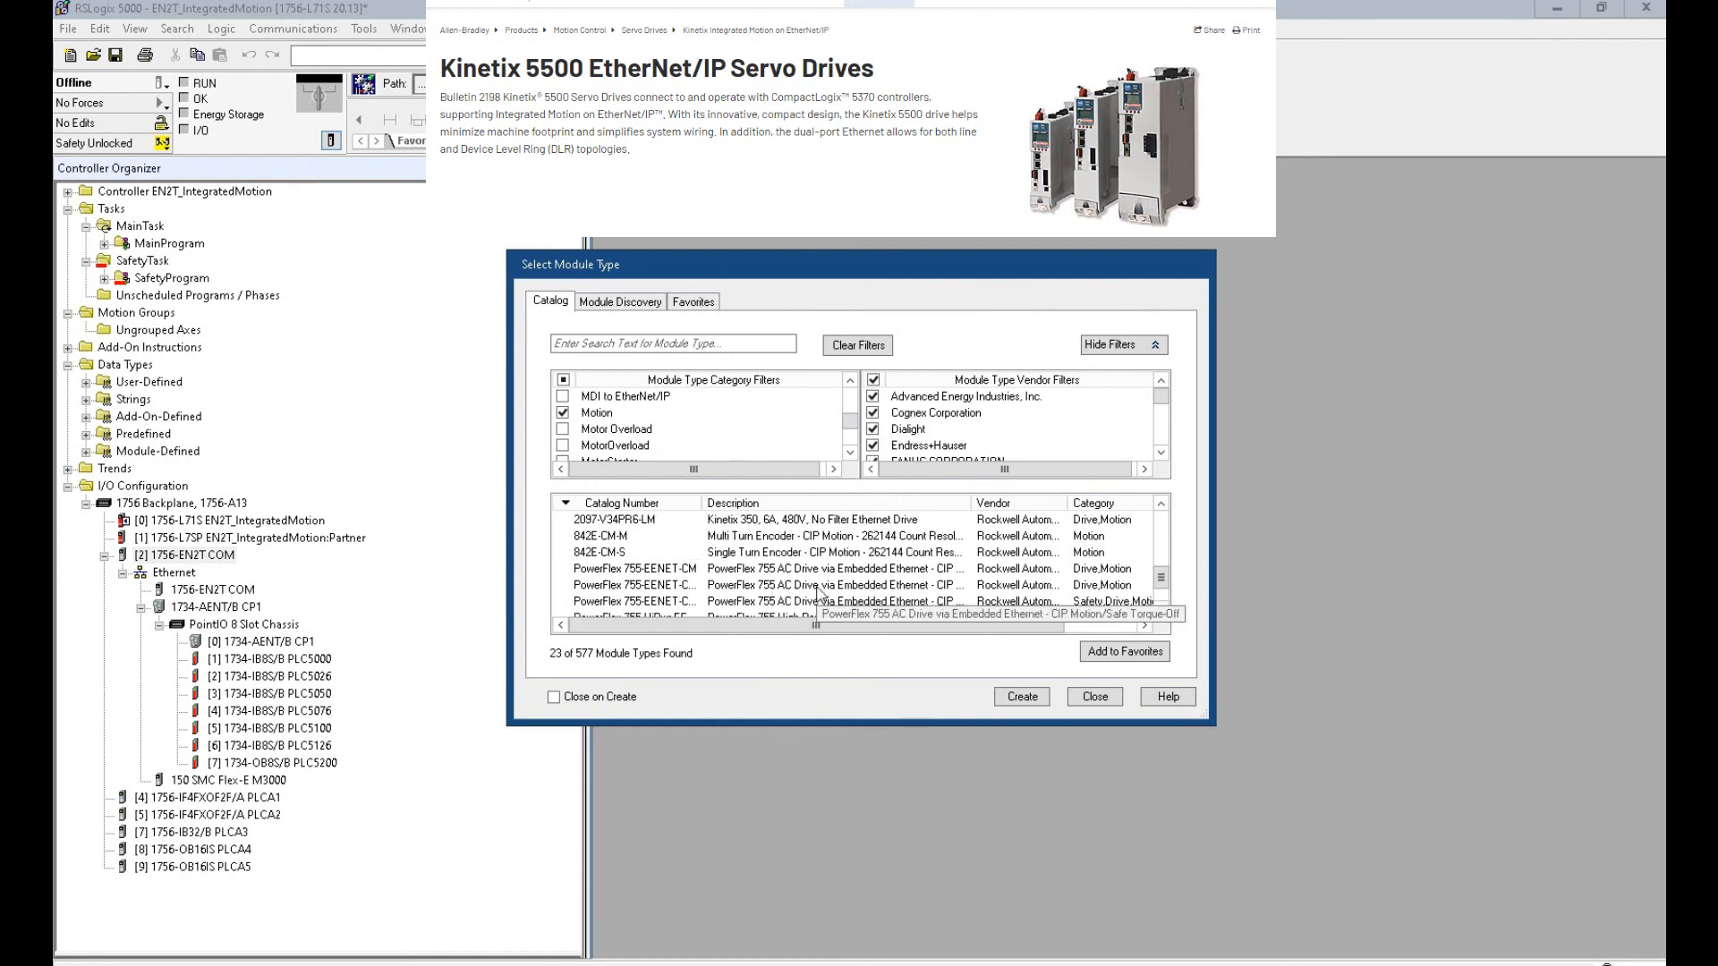
{"action": "scroll", "coordinate": [775, 571], "scroll_direction": "up", "scroll_amount": 1}
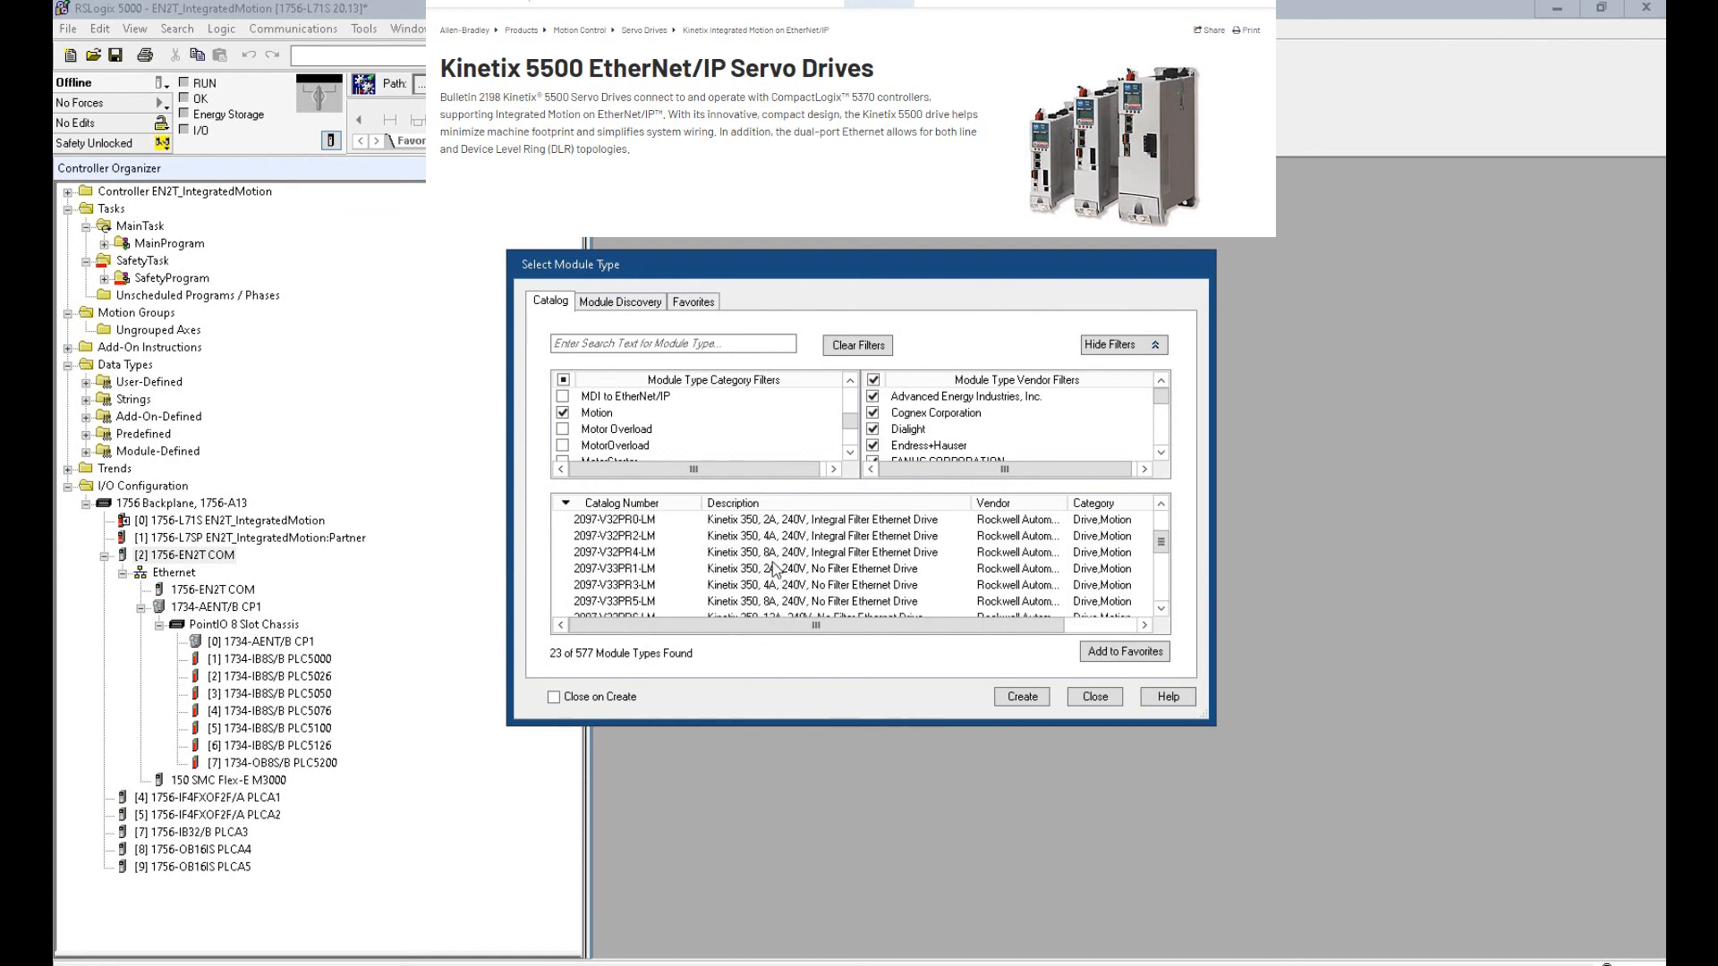
{"action": "scroll", "coordinate": [775, 565], "scroll_direction": "up", "scroll_amount": 1}
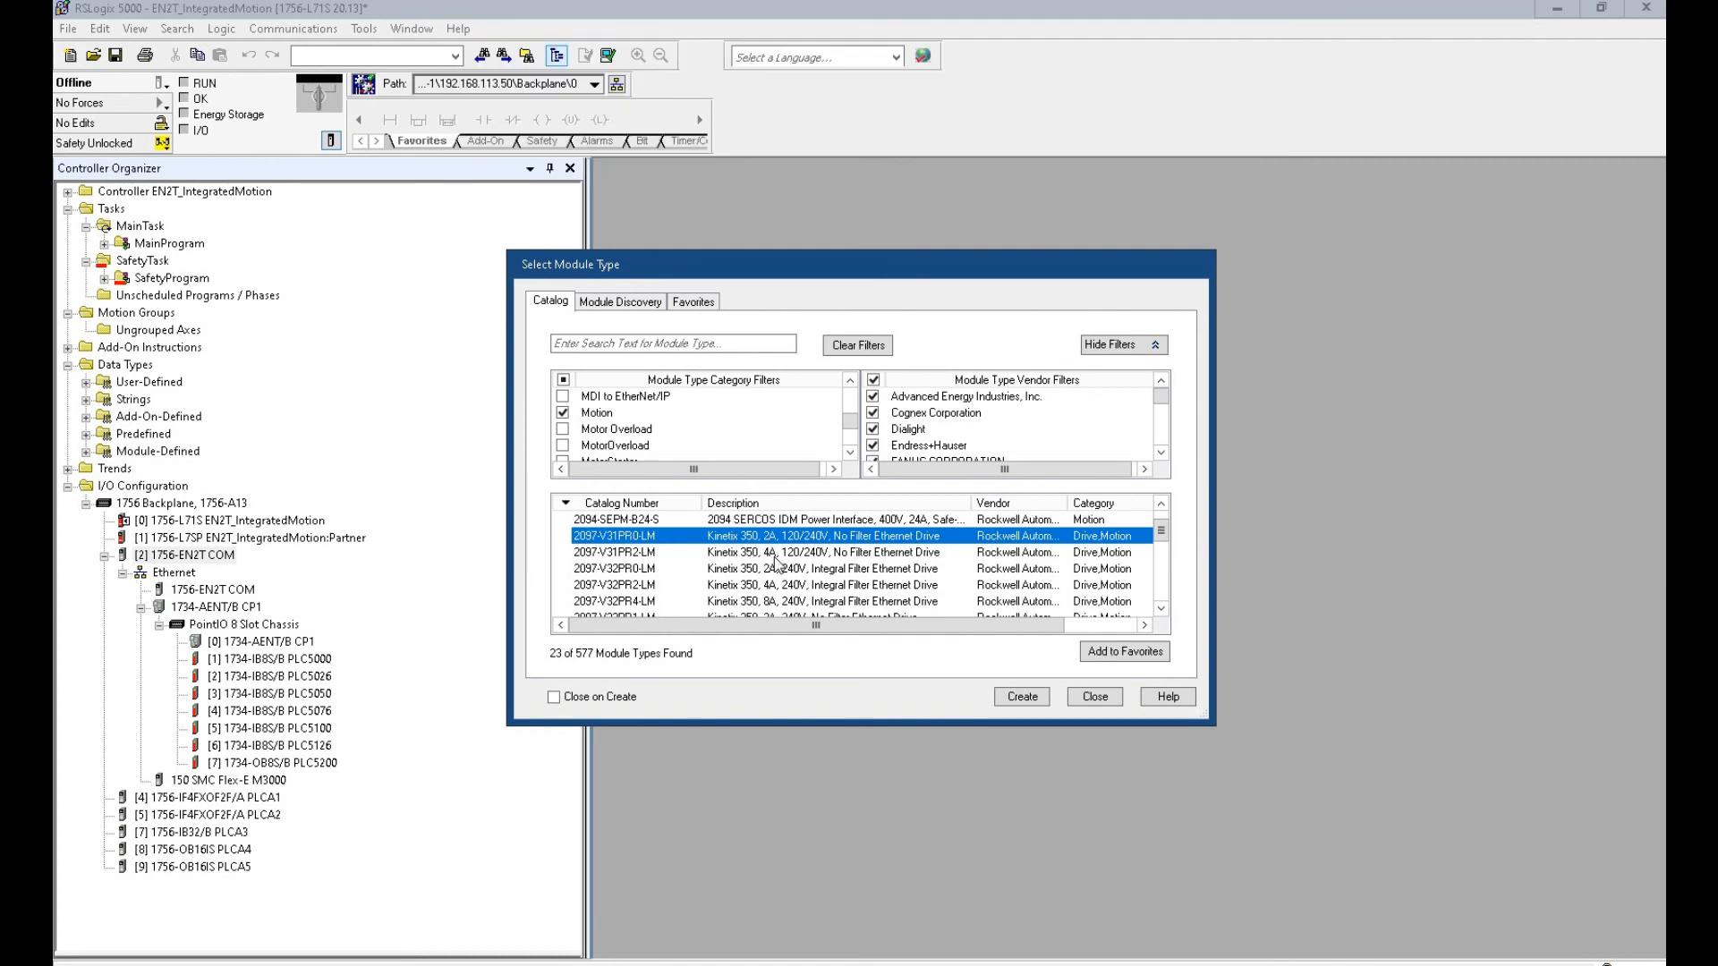
{"action": "left_click", "coordinate": [1097, 698]}
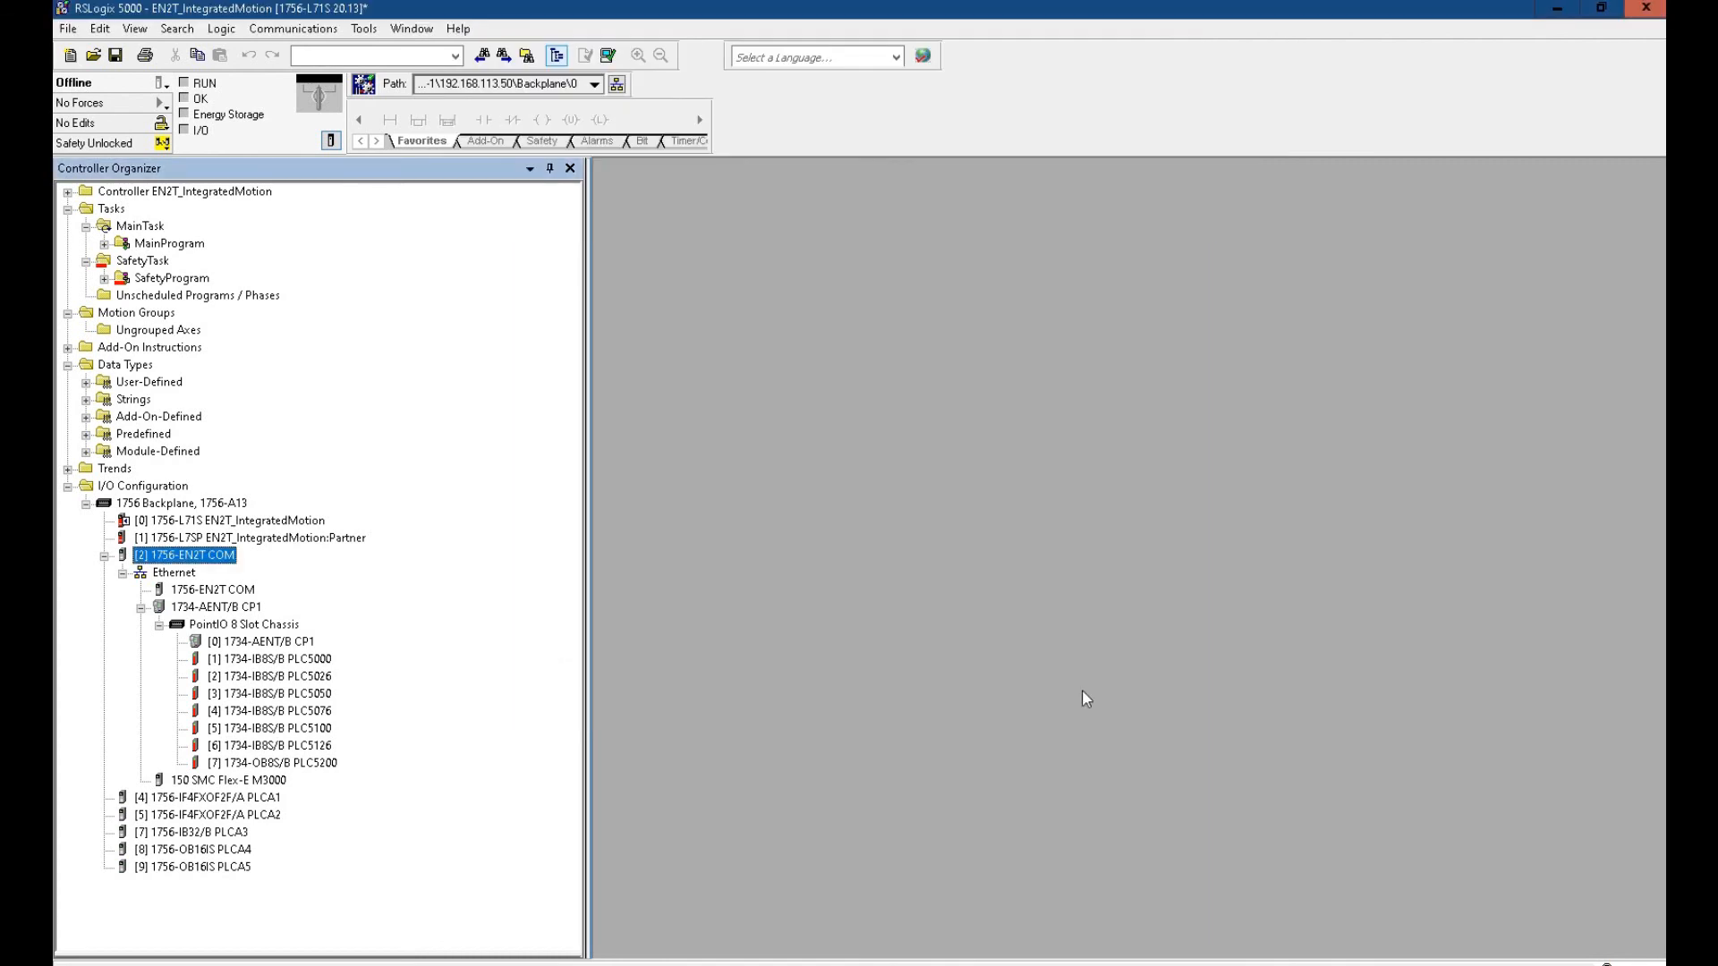
- Change the 1756-L71S controller's software version to 31 in the controller properties, saving the project changes
{"action": "left_click", "coordinate": [331, 141]}
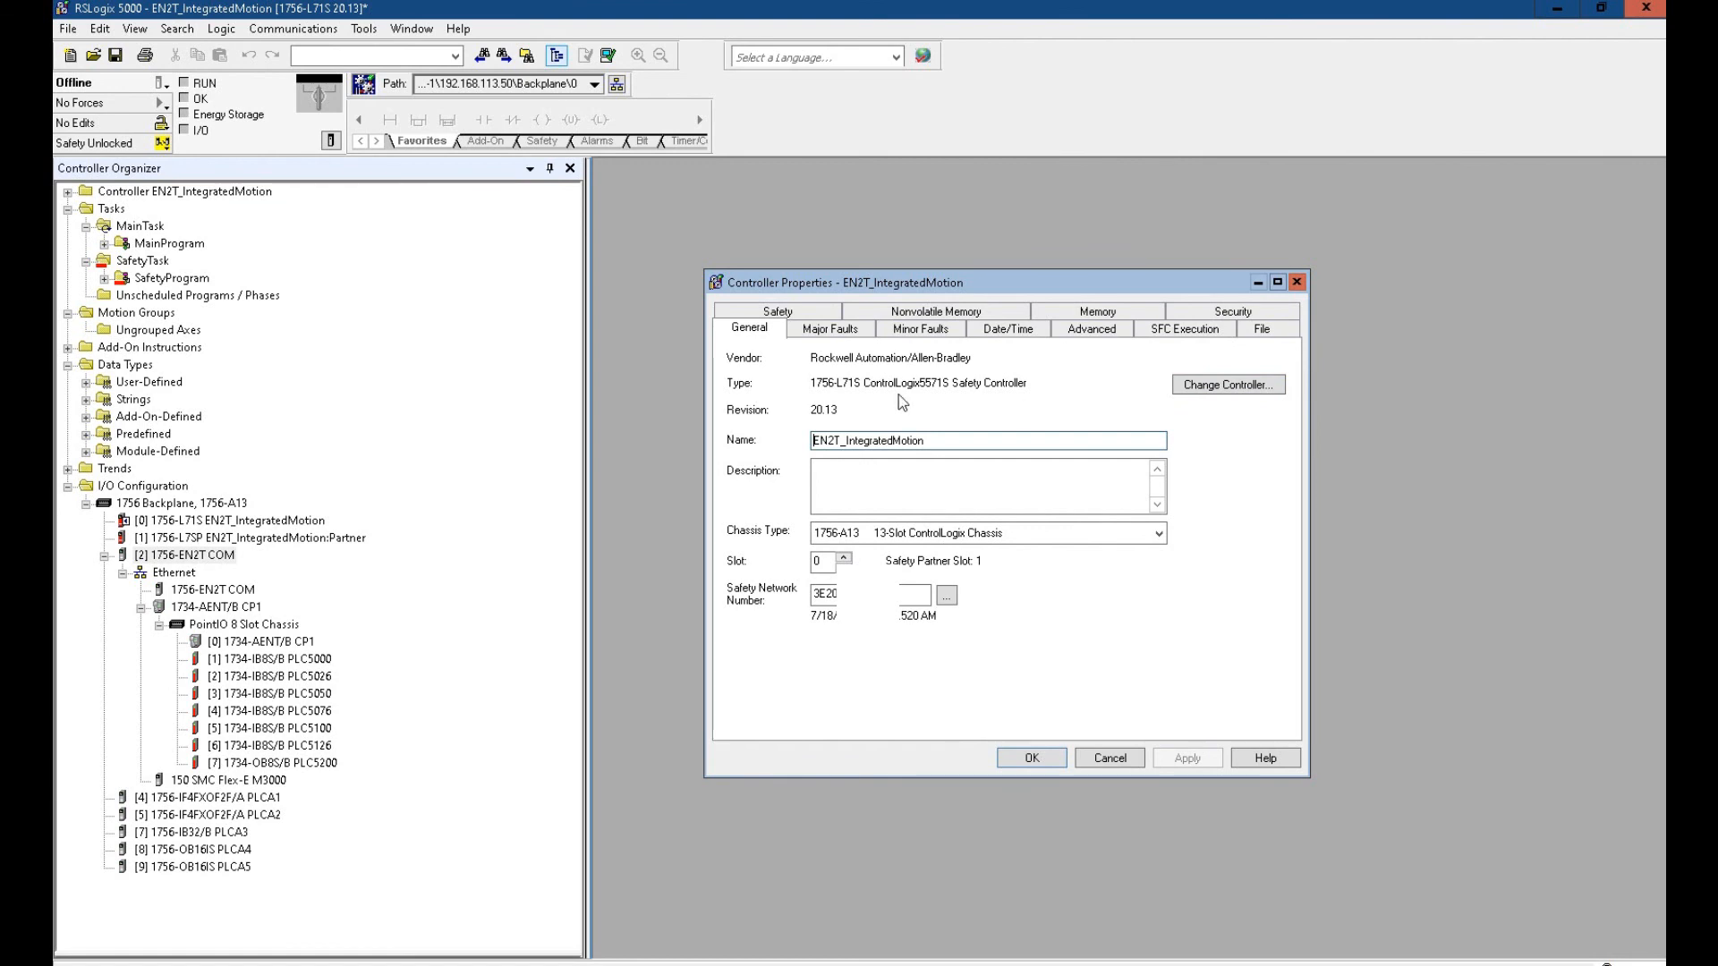
{"action": "left_click", "coordinate": [1213, 390]}
{"action": "left_click_drag", "start_coordinate": [930, 358], "coordinate": [1410, 199]}
{"action": "left_click", "coordinate": [1265, 403]}
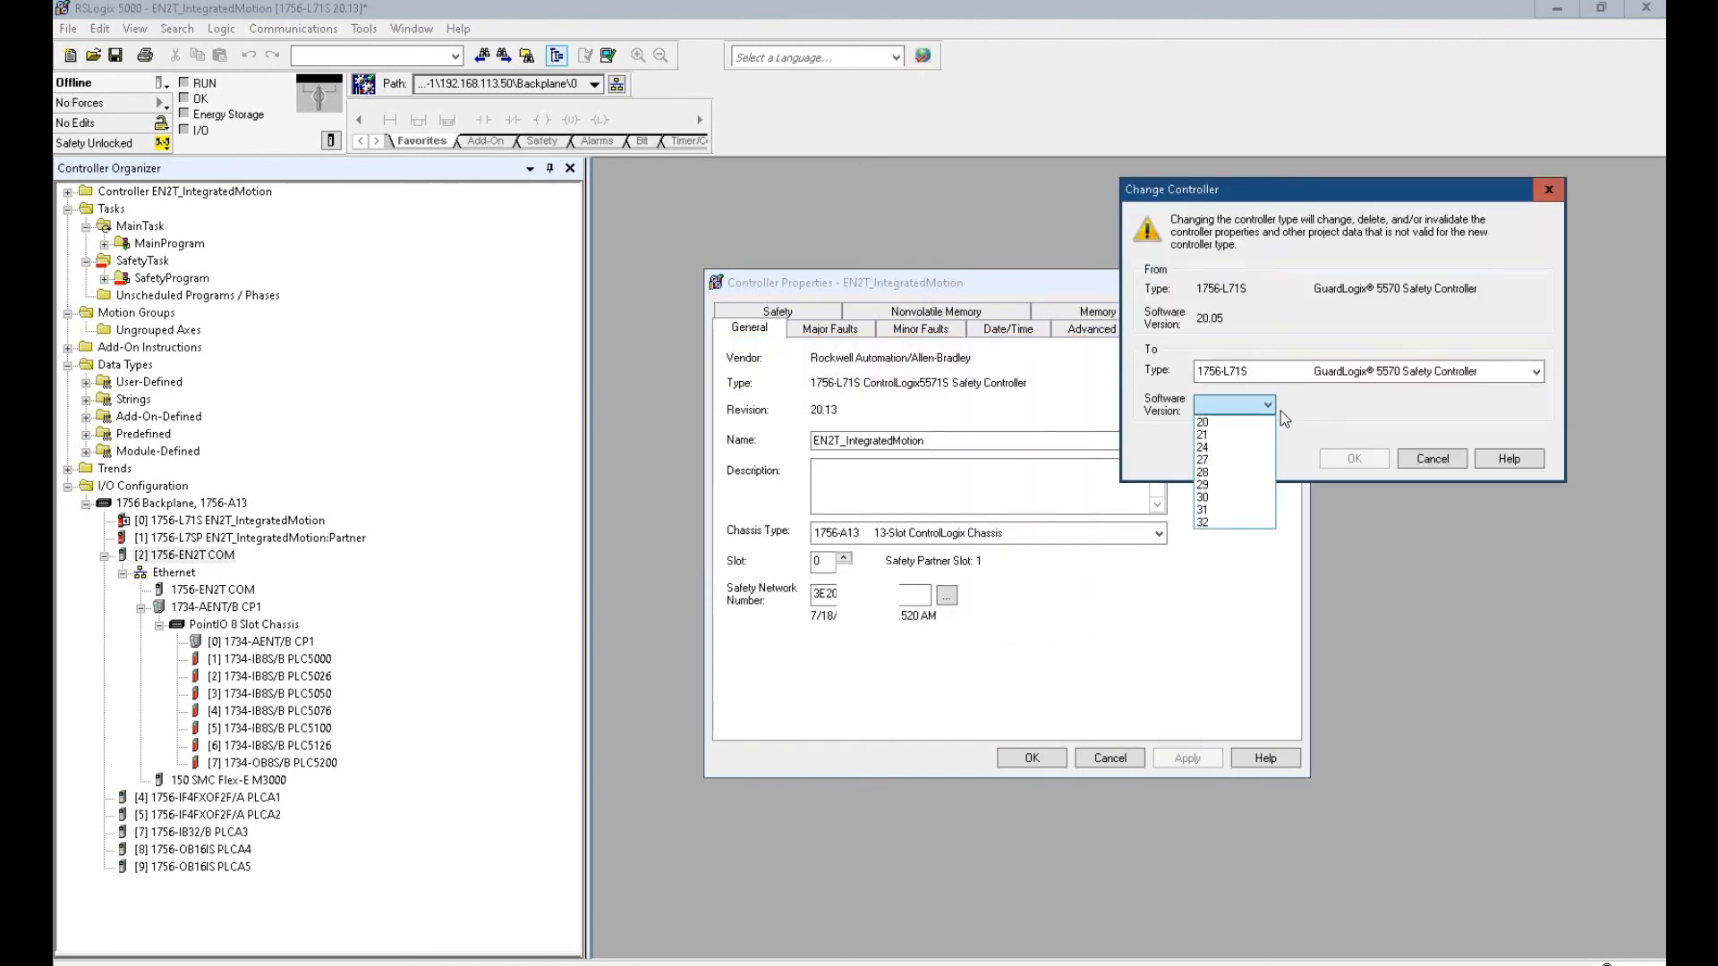
{"action": "left_click", "coordinate": [1220, 510]}
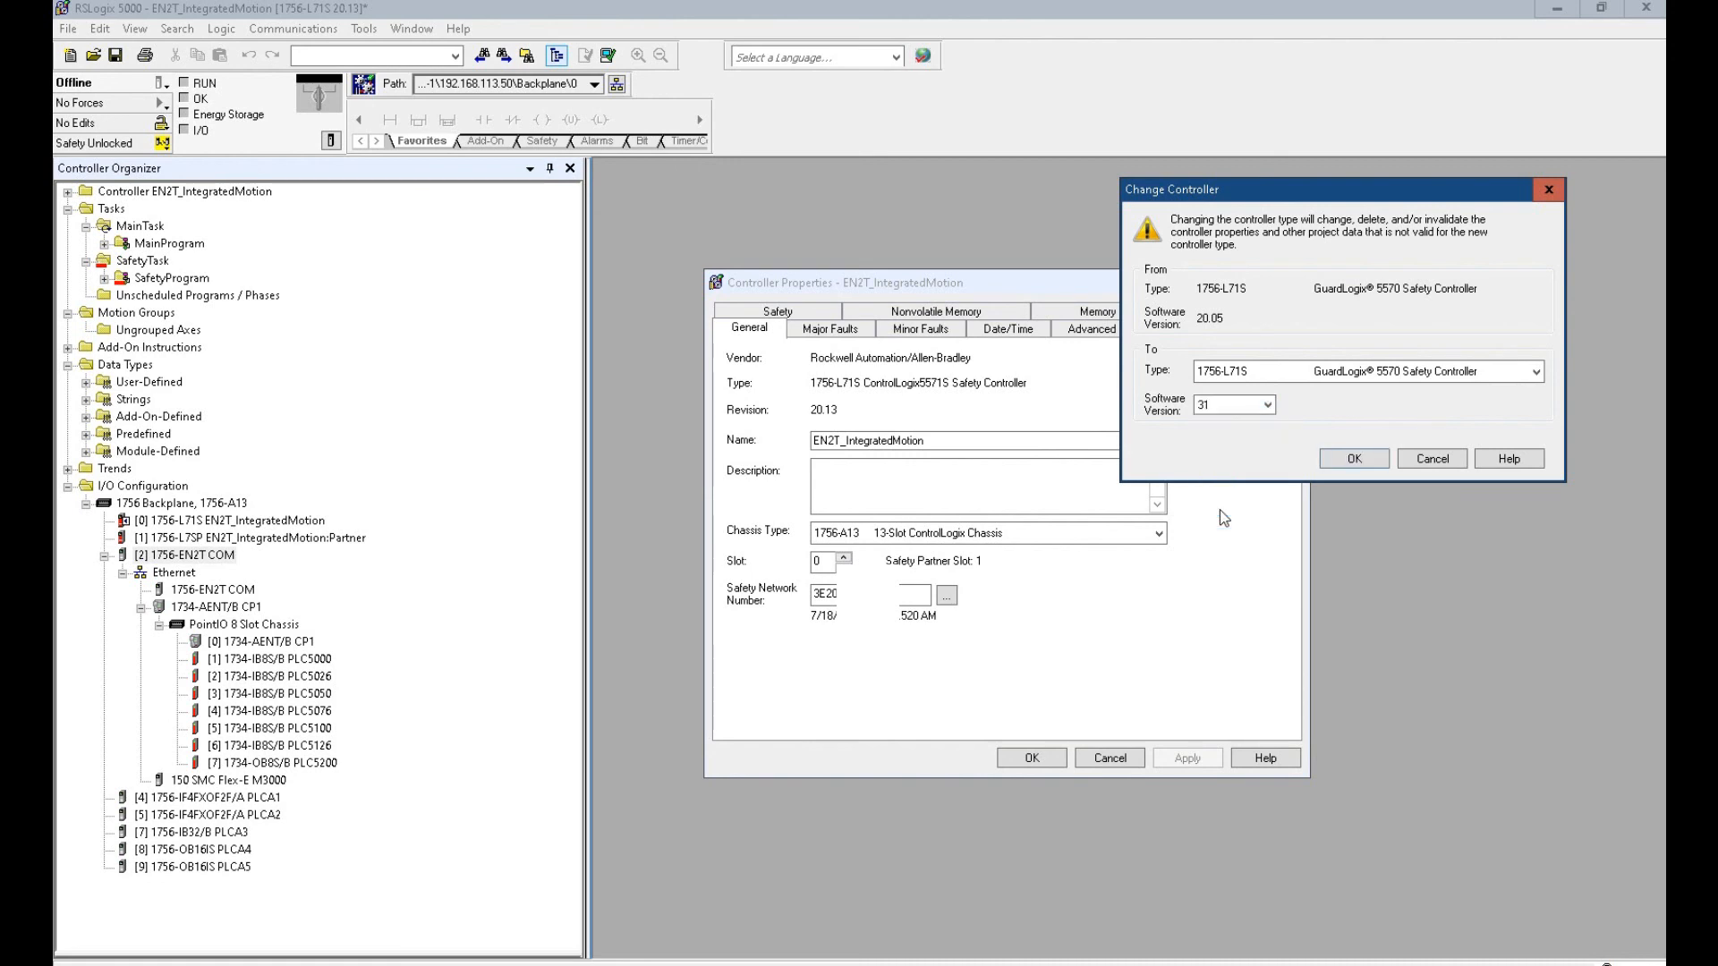
{"action": "left_click", "coordinate": [1371, 463]}
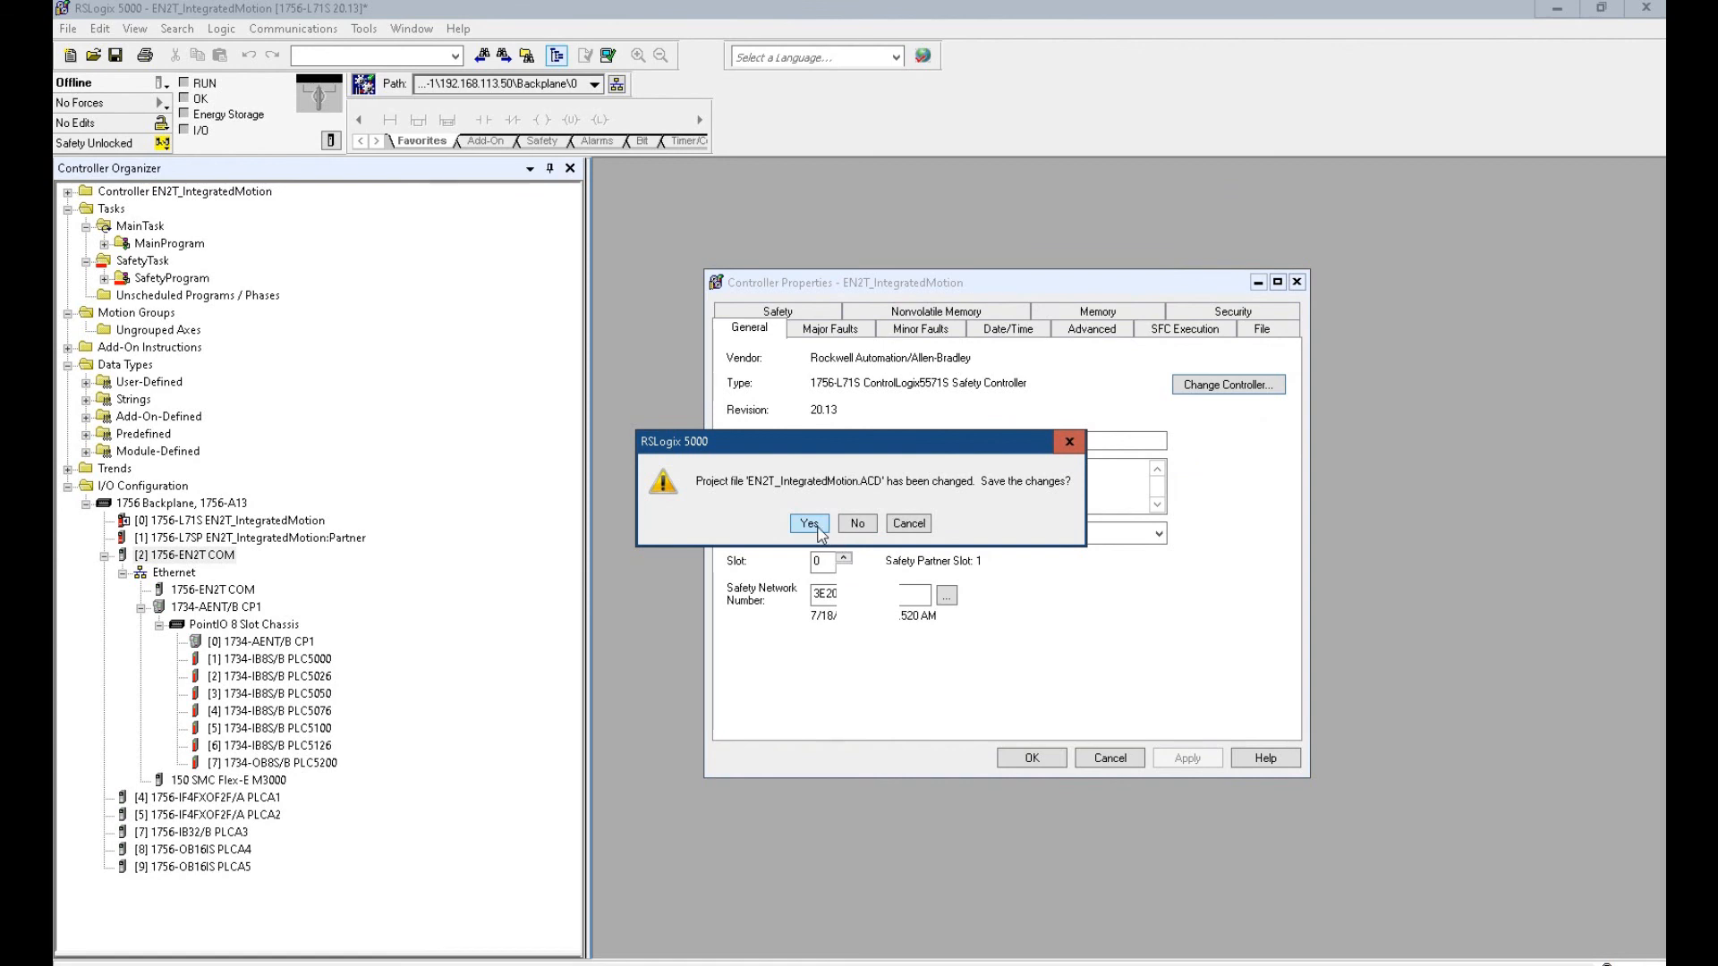
{"action": "left_click", "coordinate": [810, 524]}
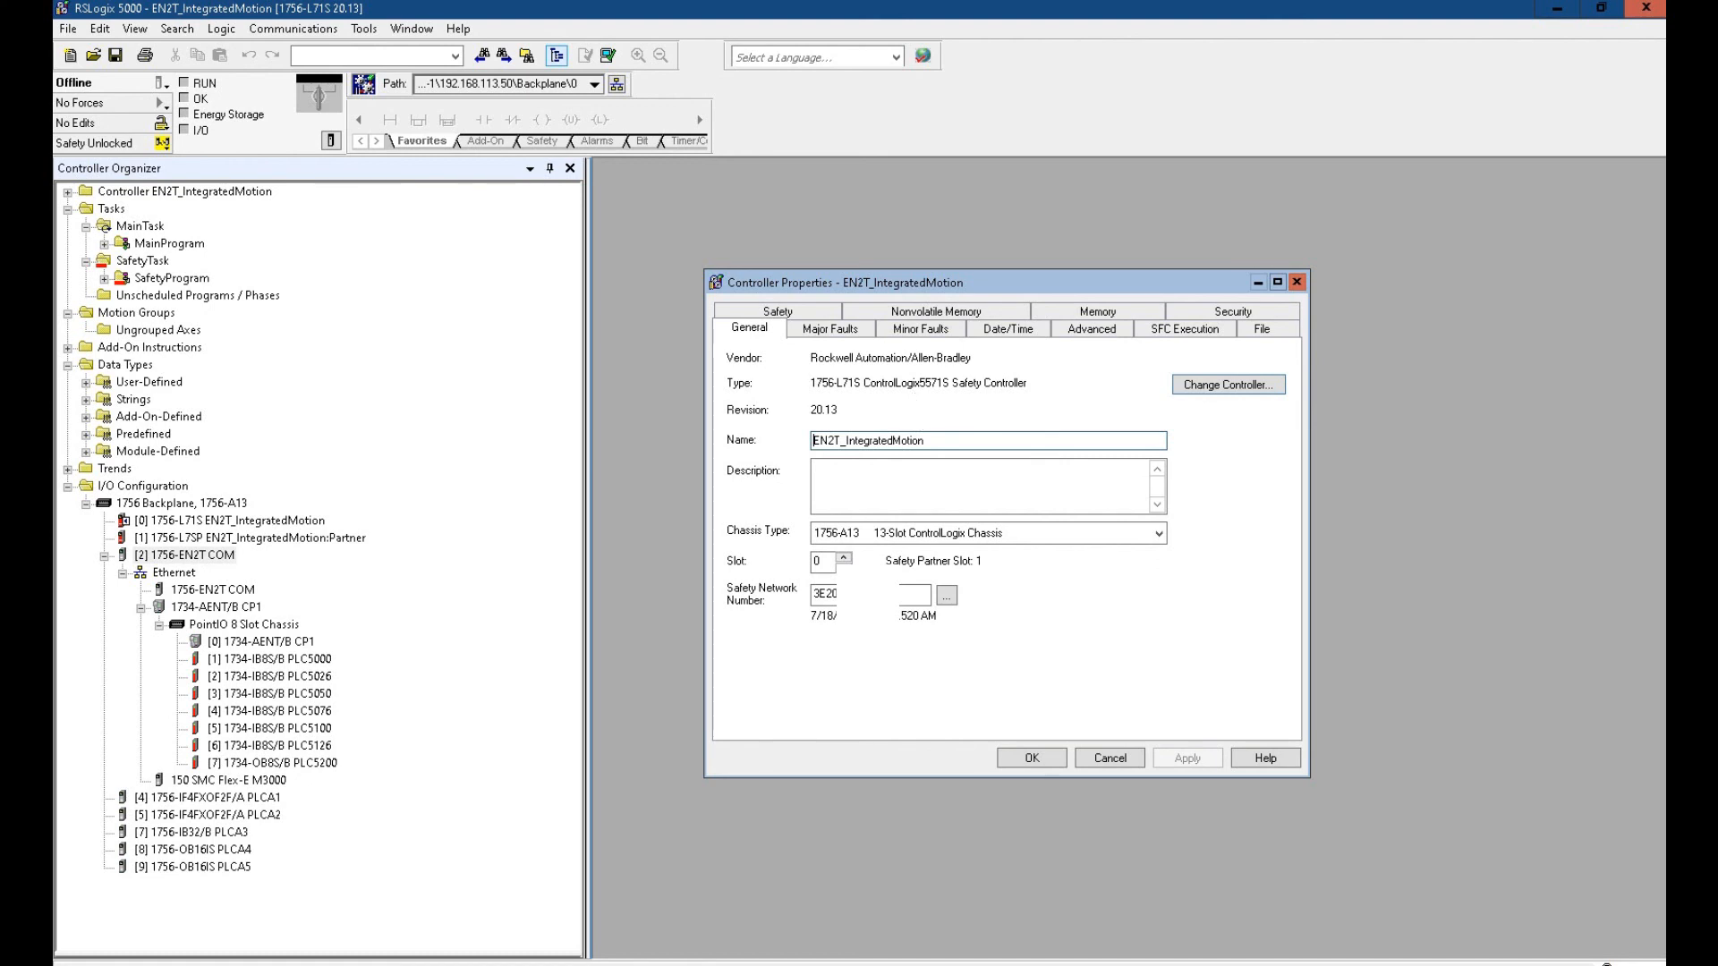
- Switch to the browser and open the Drivers & Firmware downloads in Rockwell Automation's Compatibility & Downloads center
{"action": "left_click", "coordinate": [850, 964]}
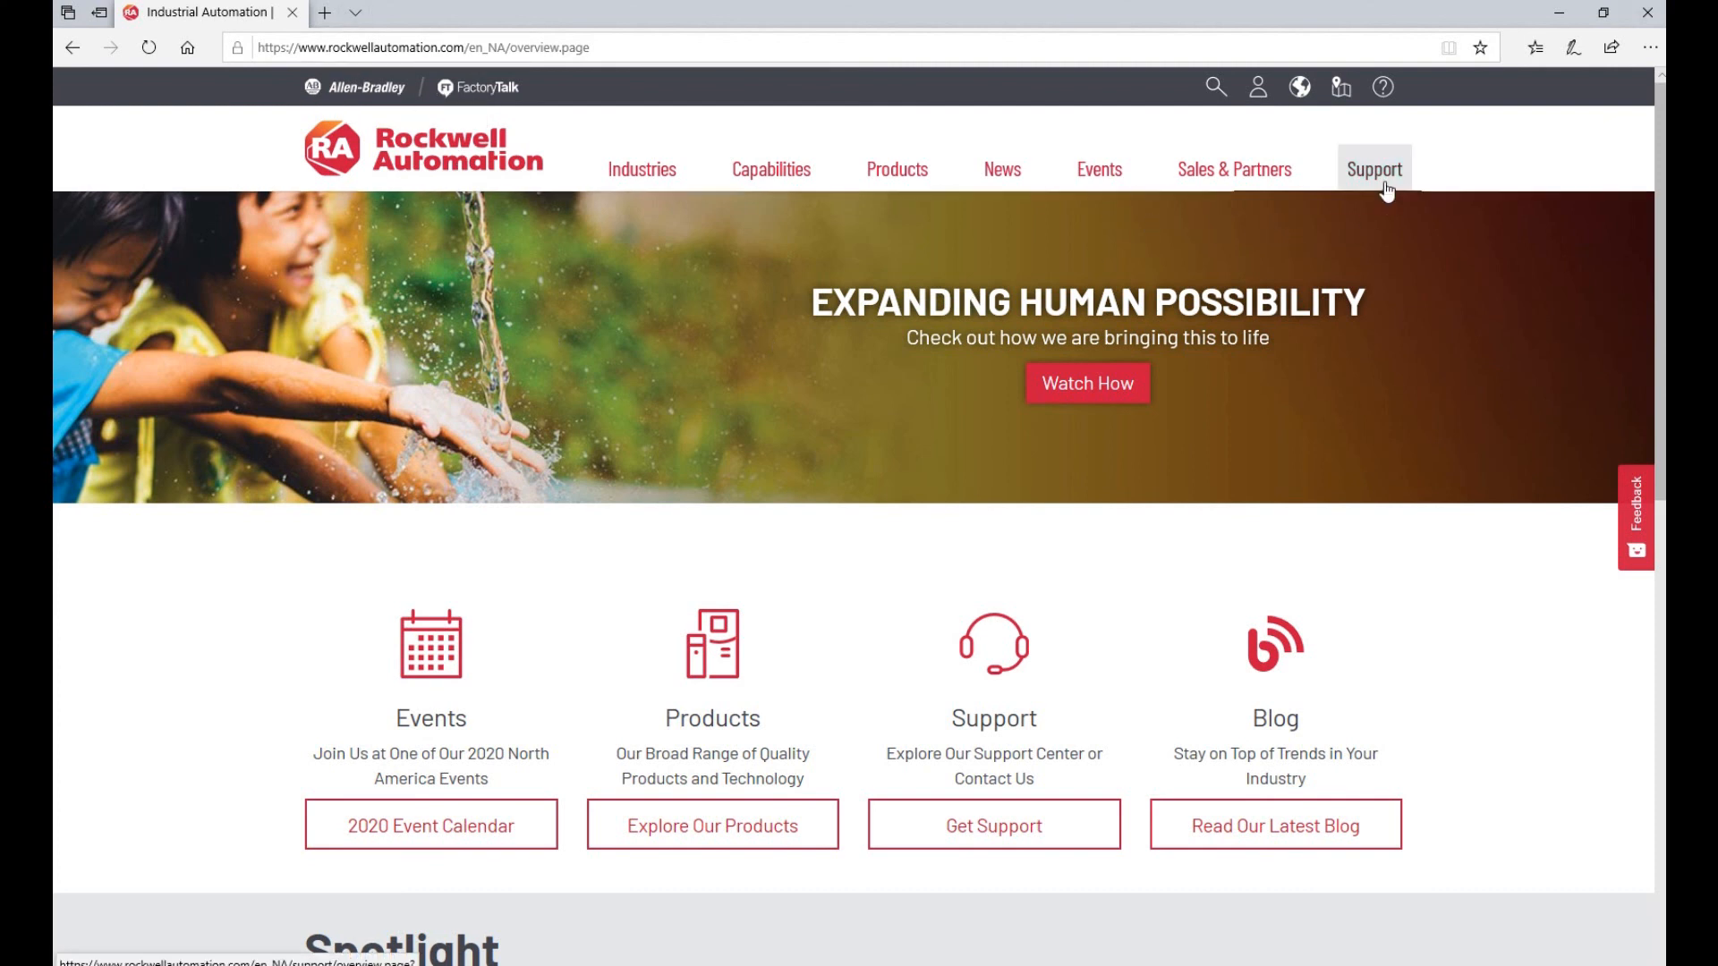
{"action": "mouse_move", "coordinate": [1385, 188]}
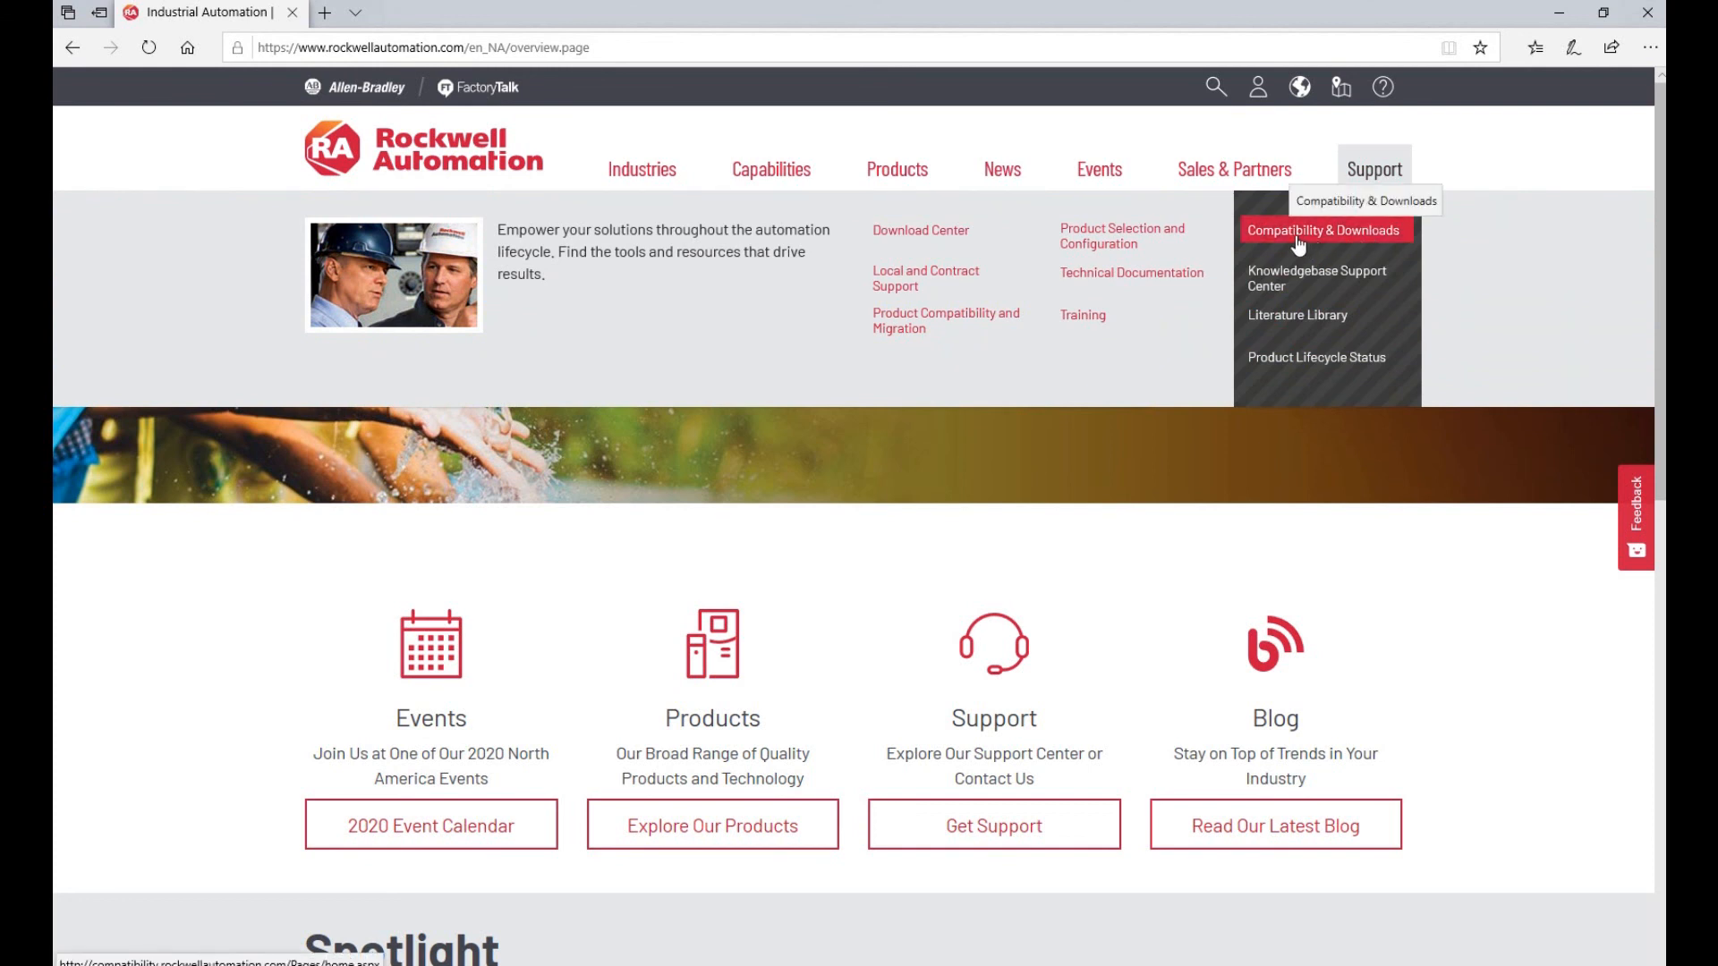
{"action": "left_click", "coordinate": [1362, 240]}
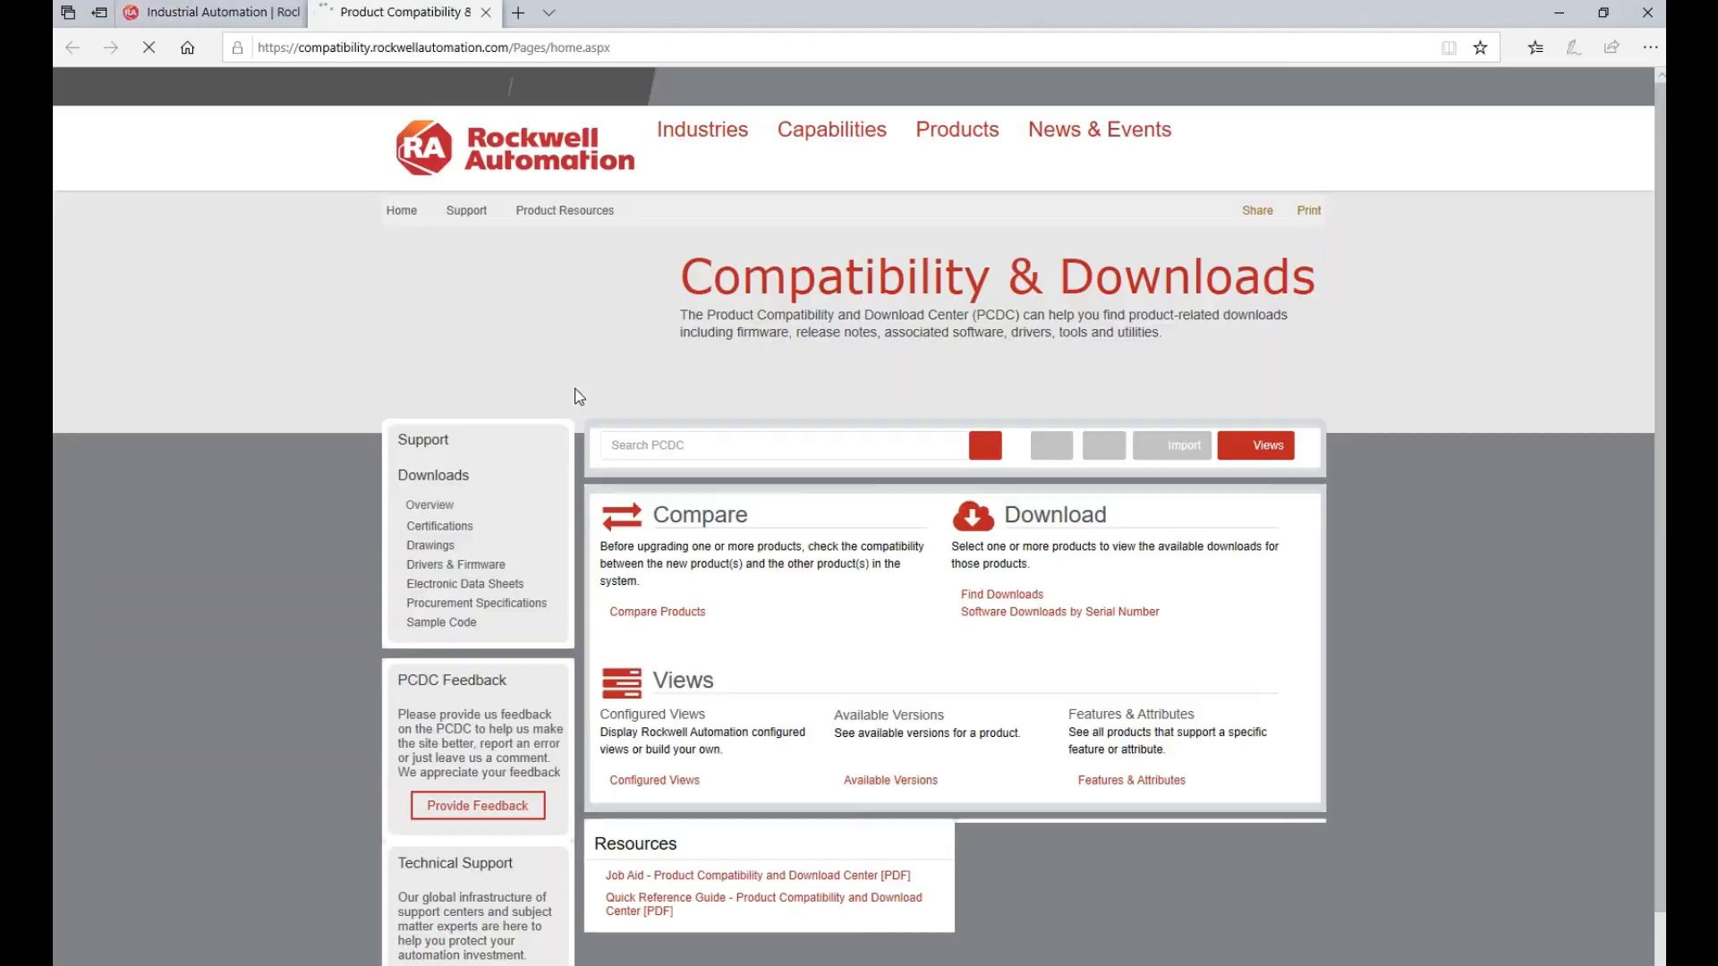
{"action": "scroll", "coordinate": [881, 527], "scroll_direction": "down", "scroll_amount": 1}
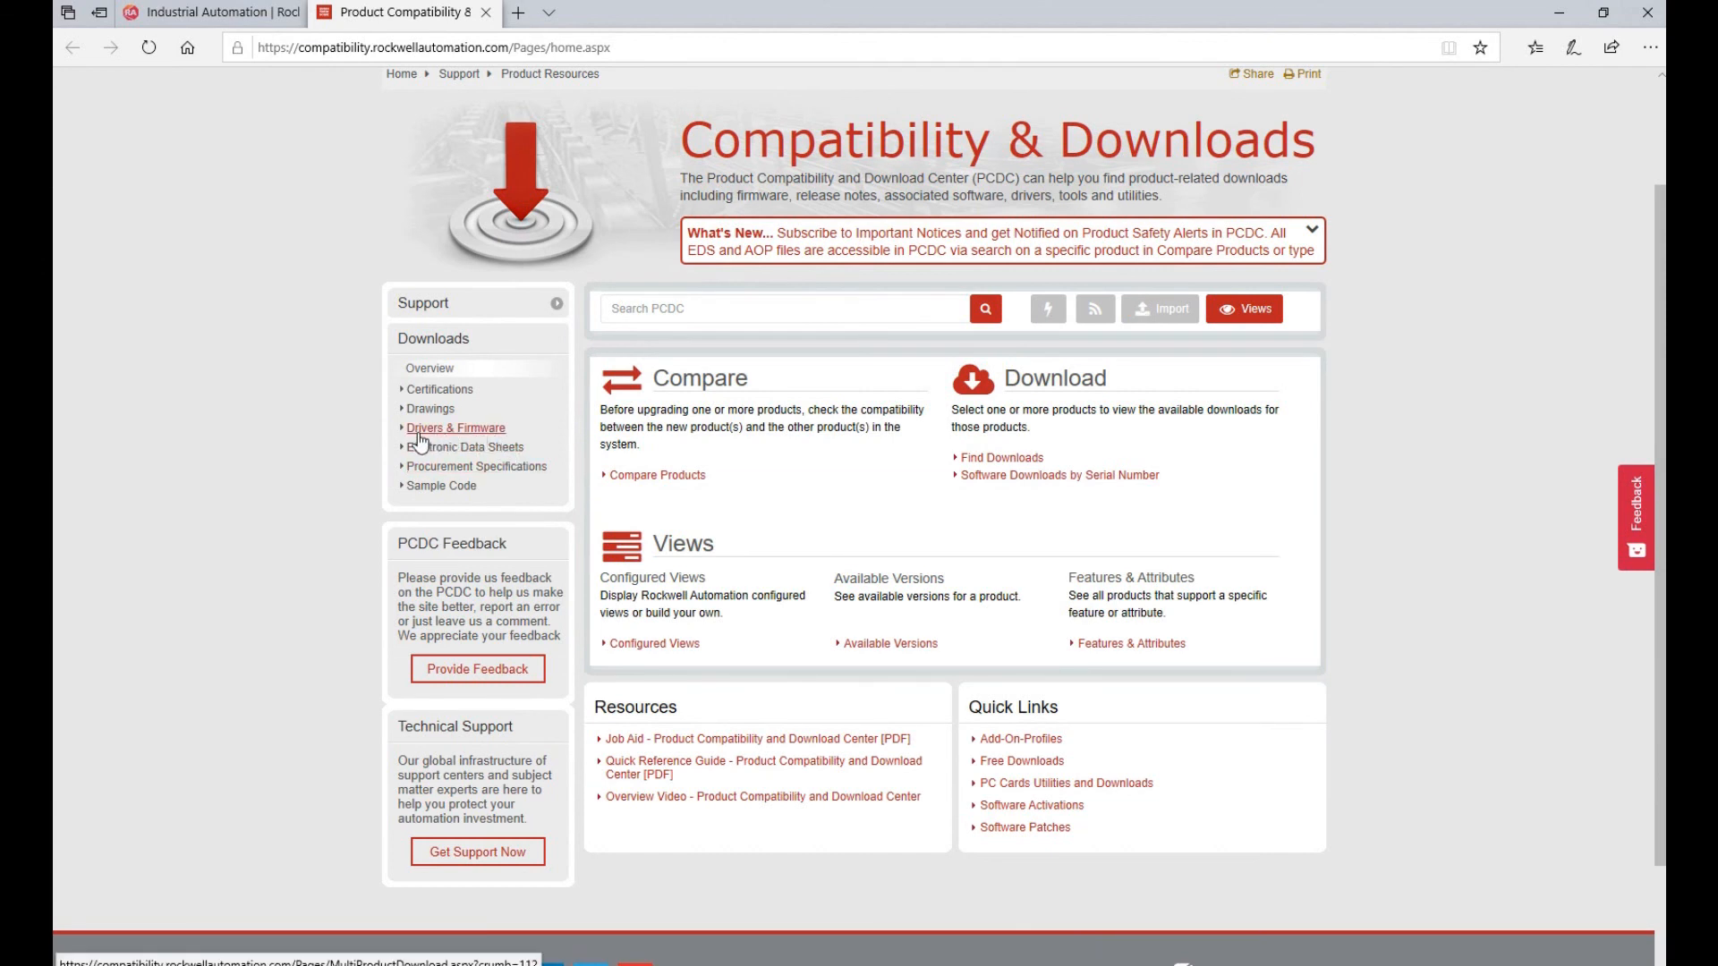
{"action": "left_click", "coordinate": [481, 433]}
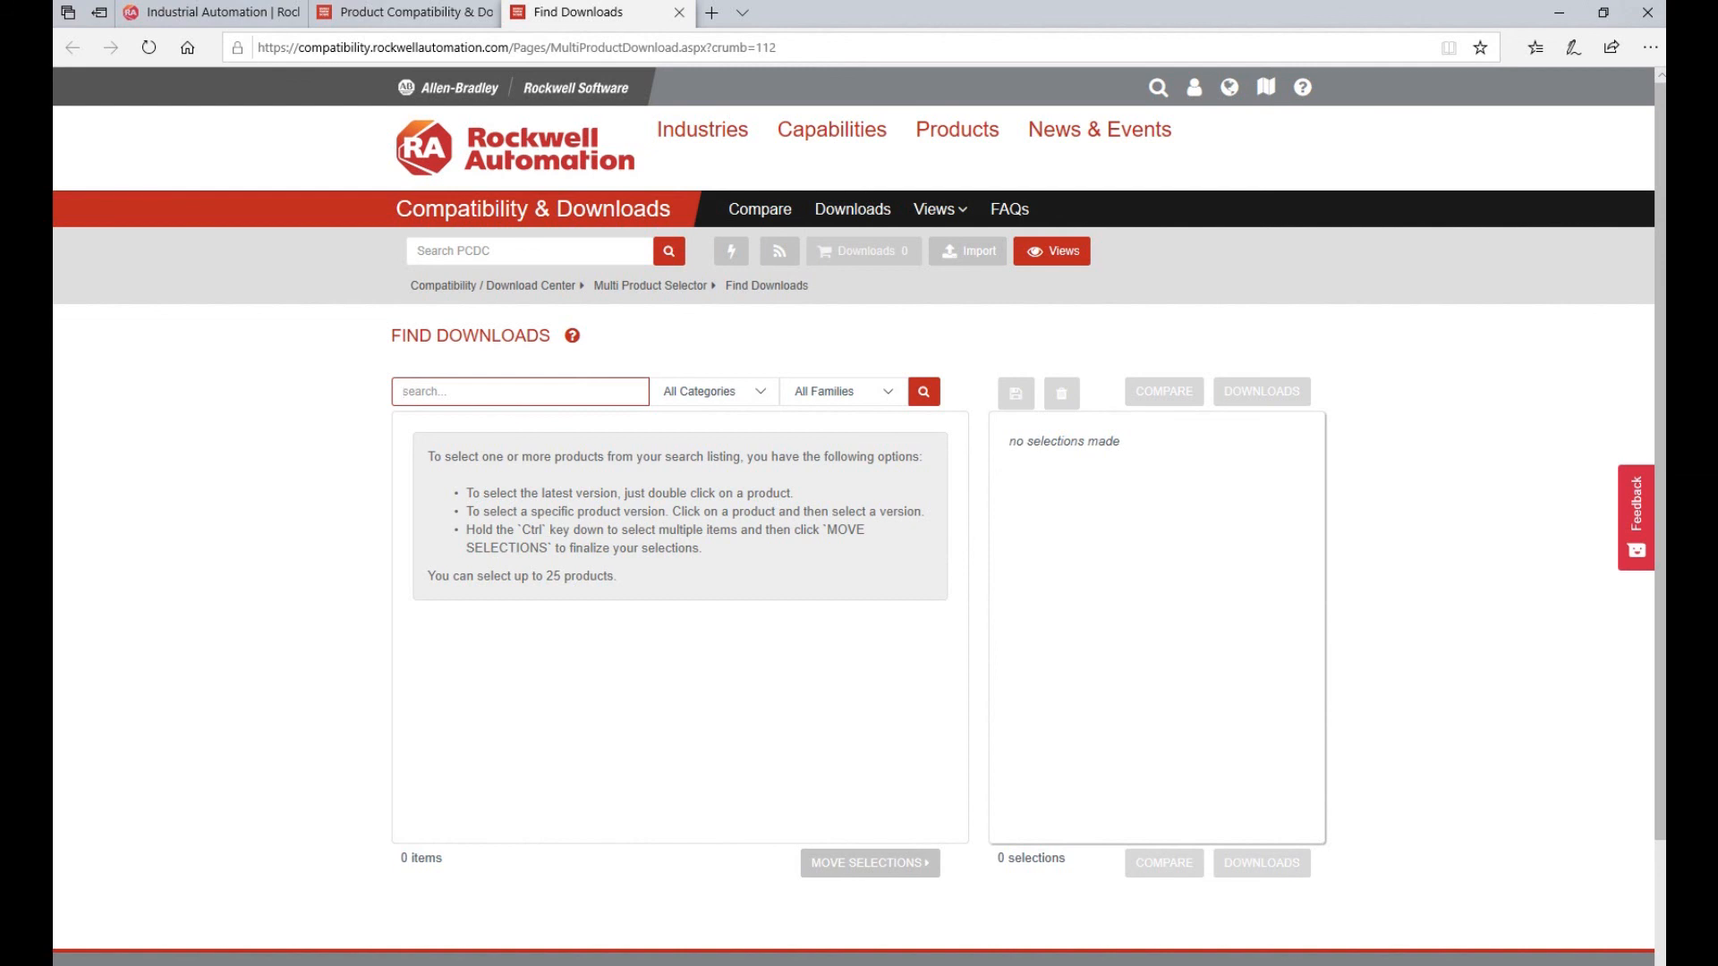
- Search the downloads for 1756-L71 and add the 1756-L71S firmware version 31.011 to the selections
{"action": "type", "text": "1756-"}
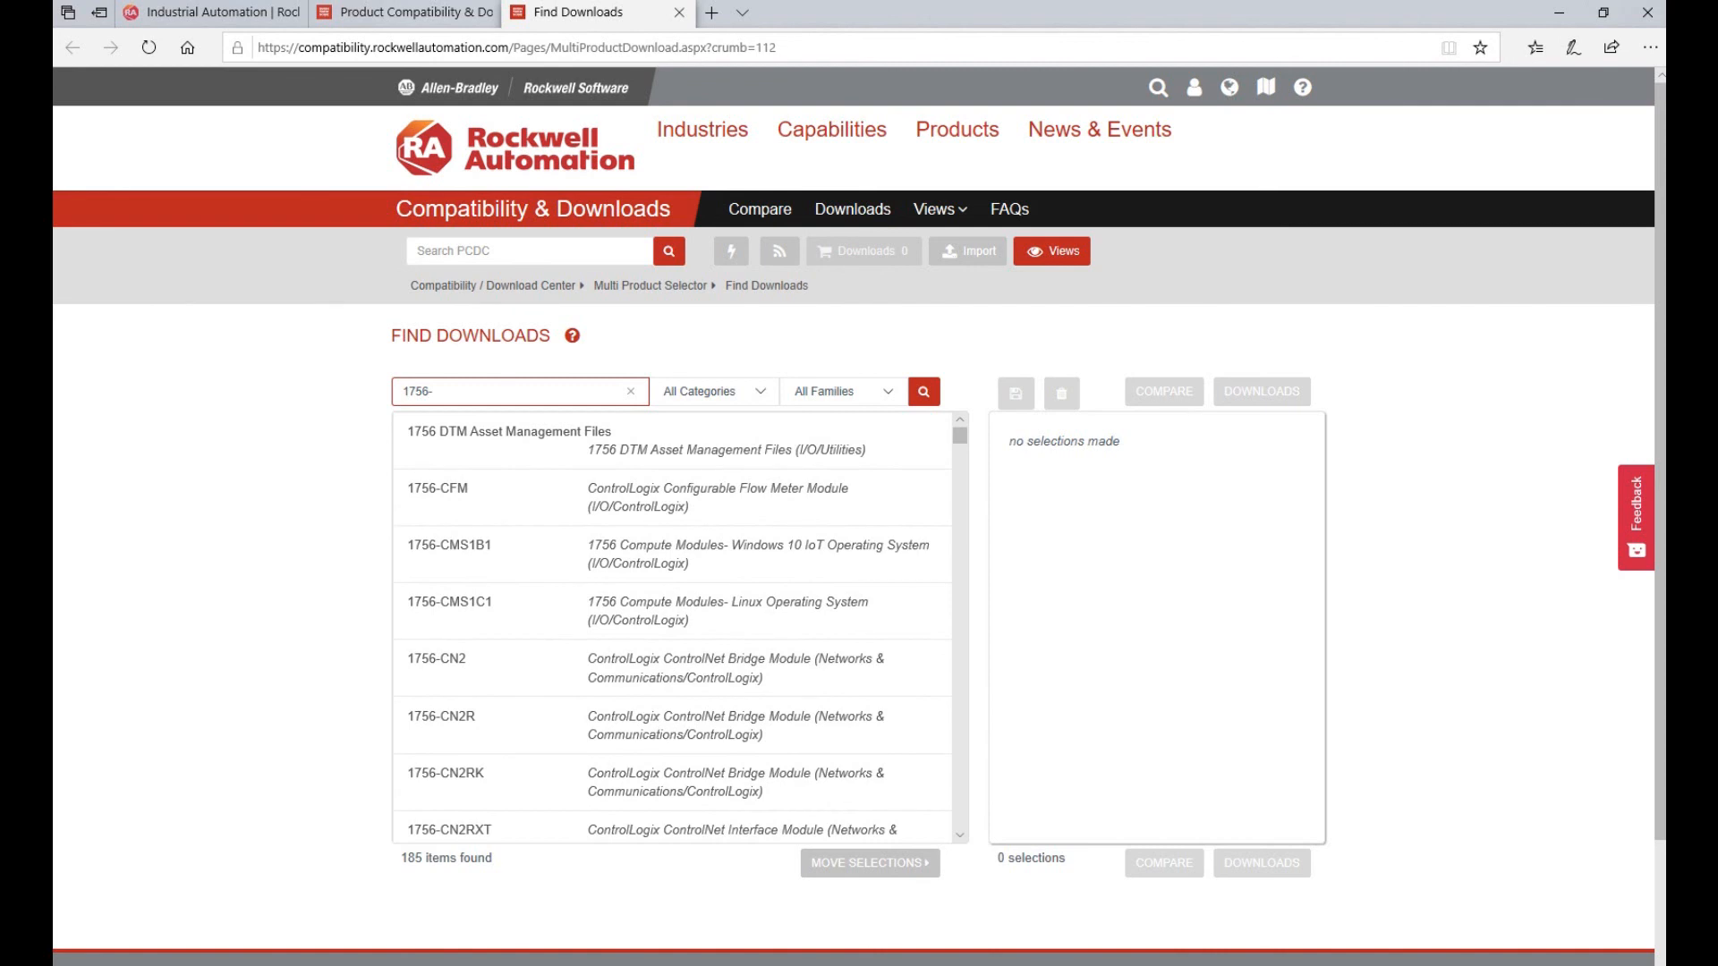
{"action": "type", "text": "L71"}
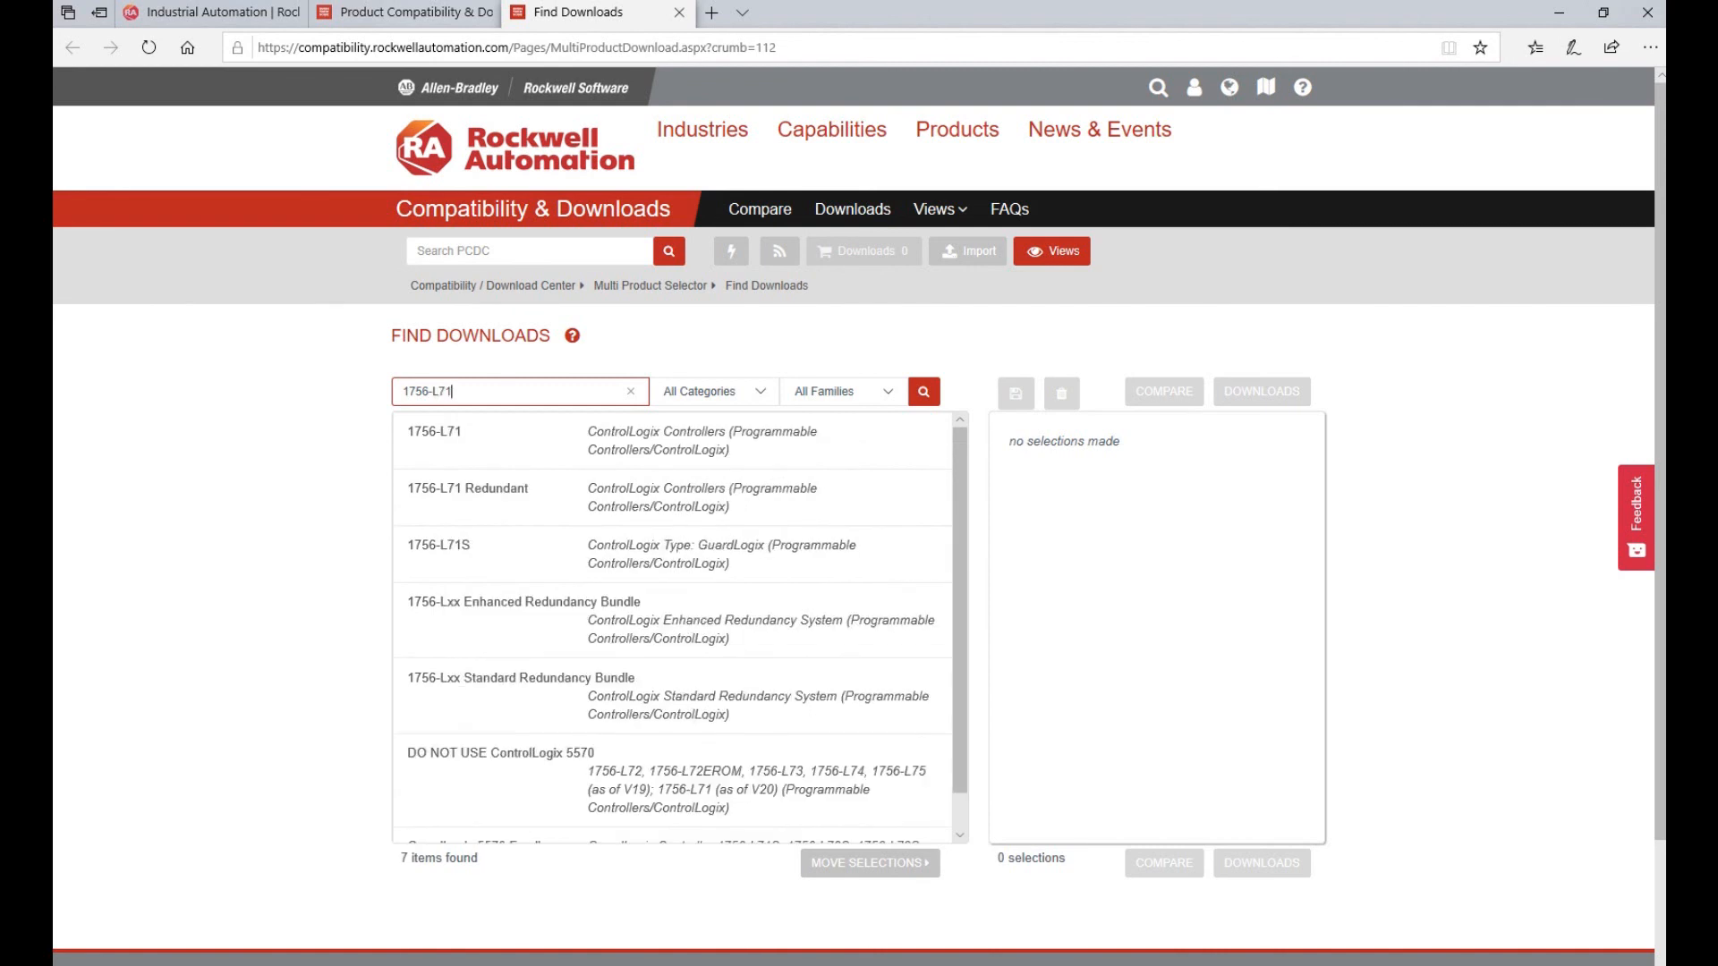
{"action": "left_click", "coordinate": [463, 559]}
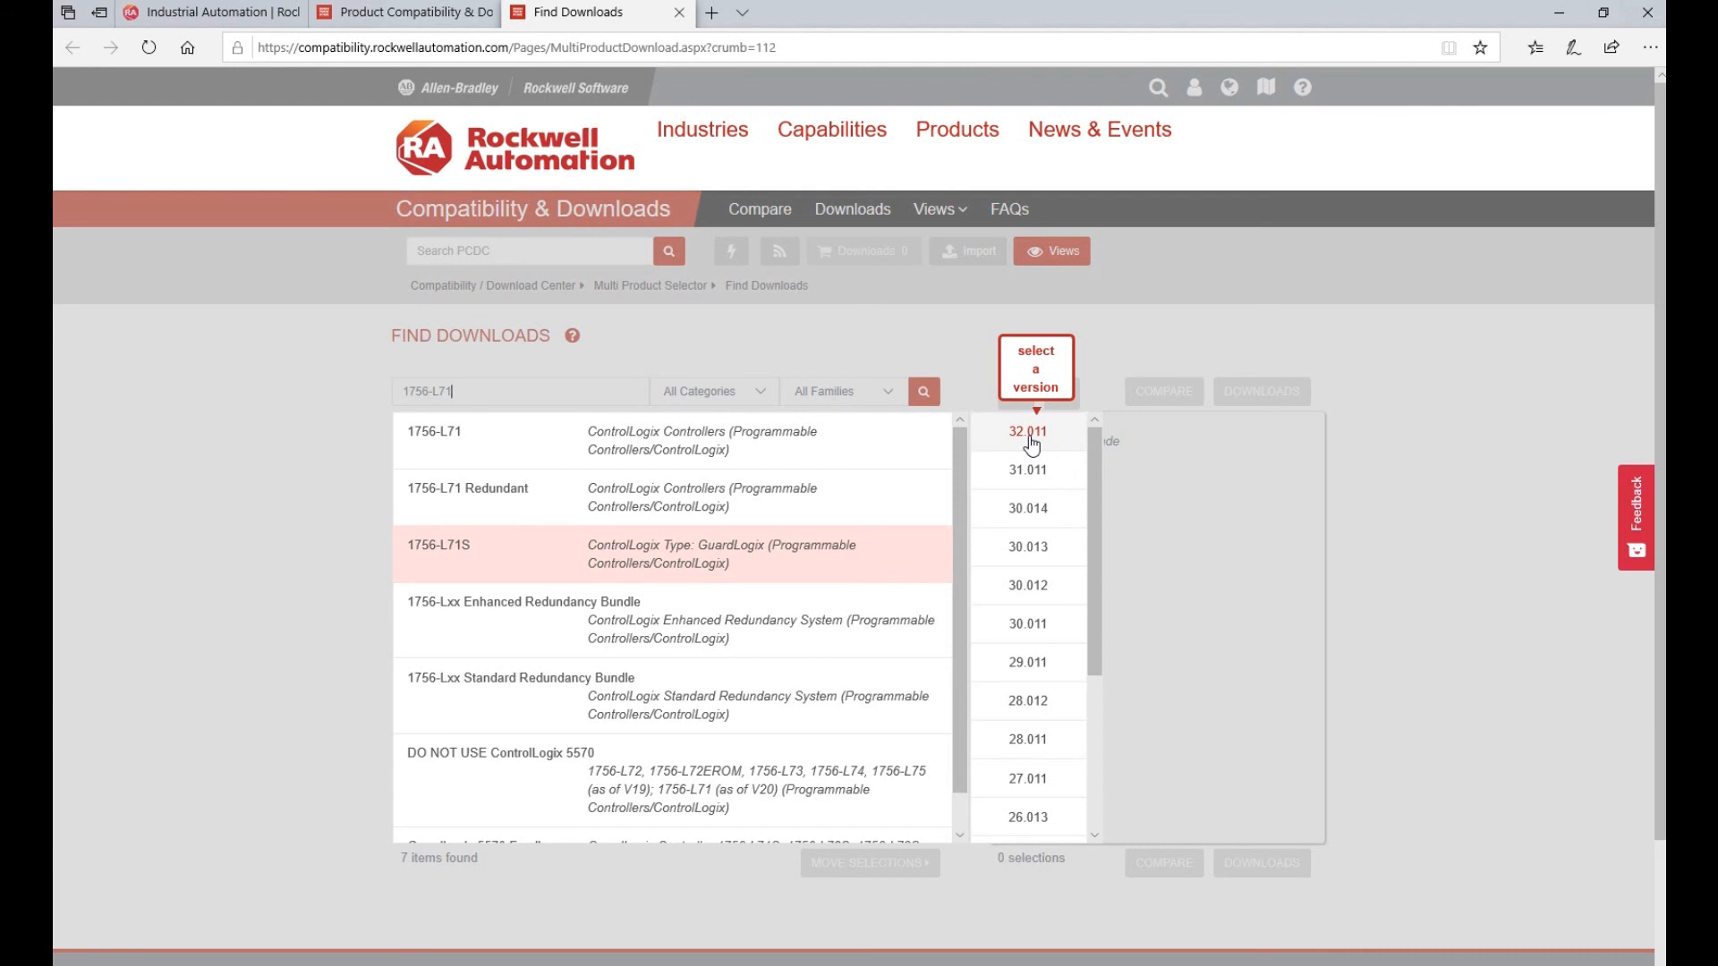
{"action": "left_click", "coordinate": [1029, 472]}
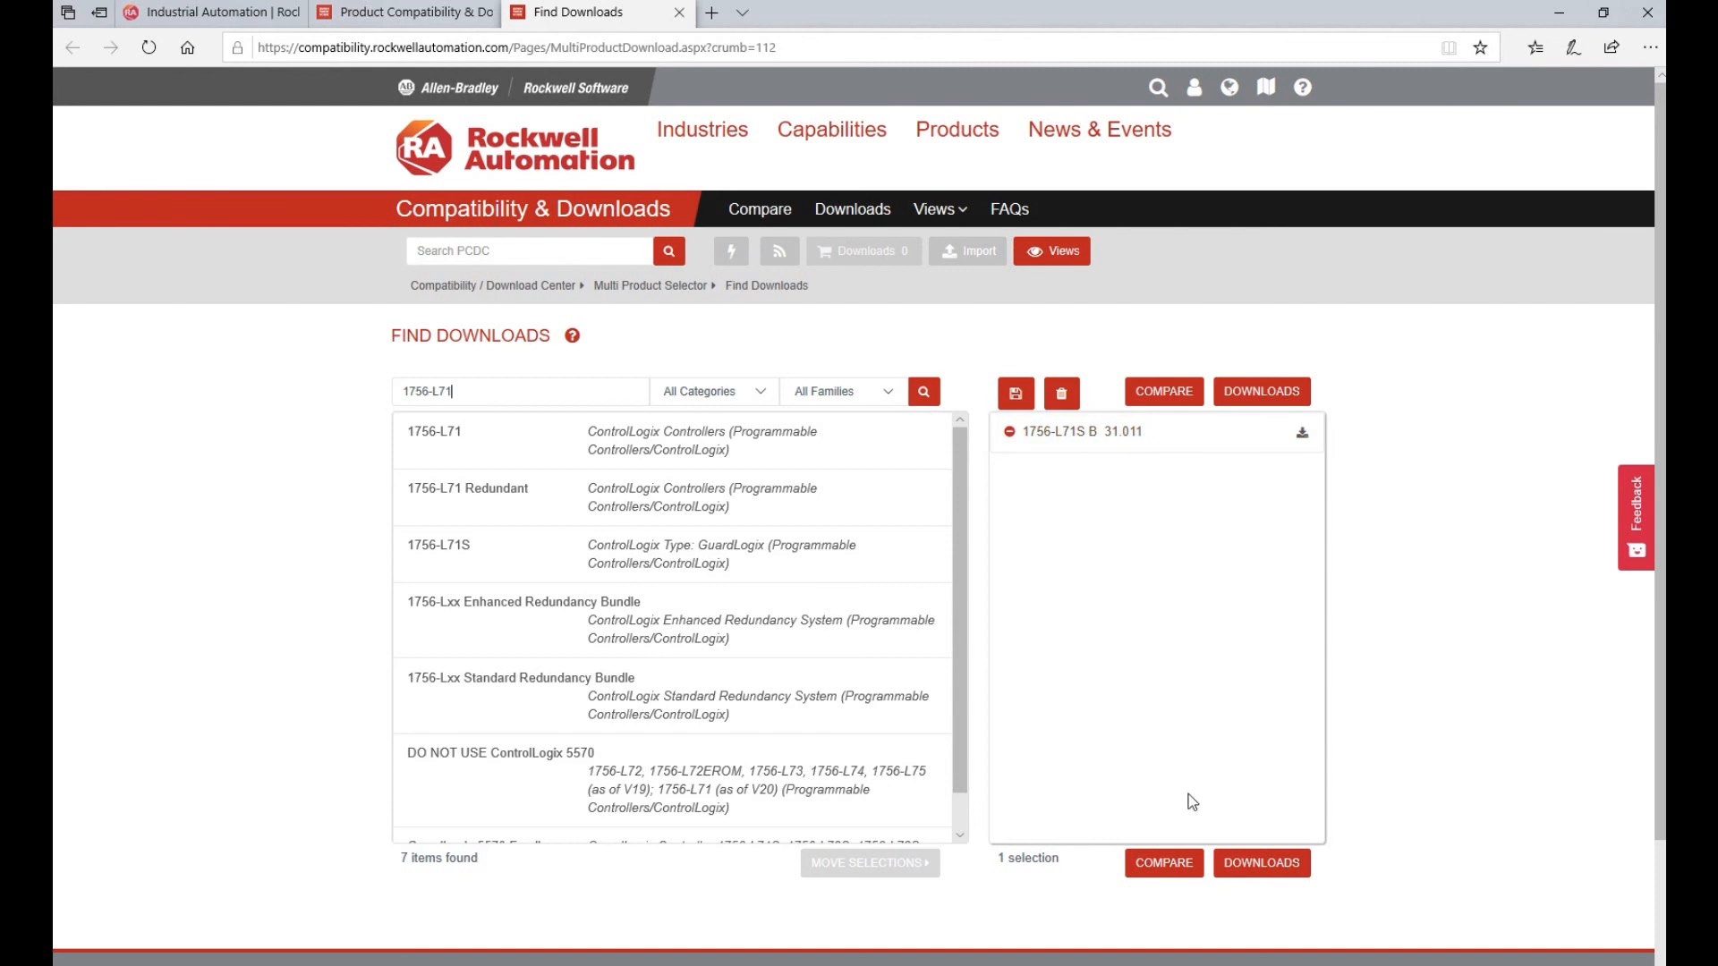
{"action": "left_click", "coordinate": [1159, 446]}
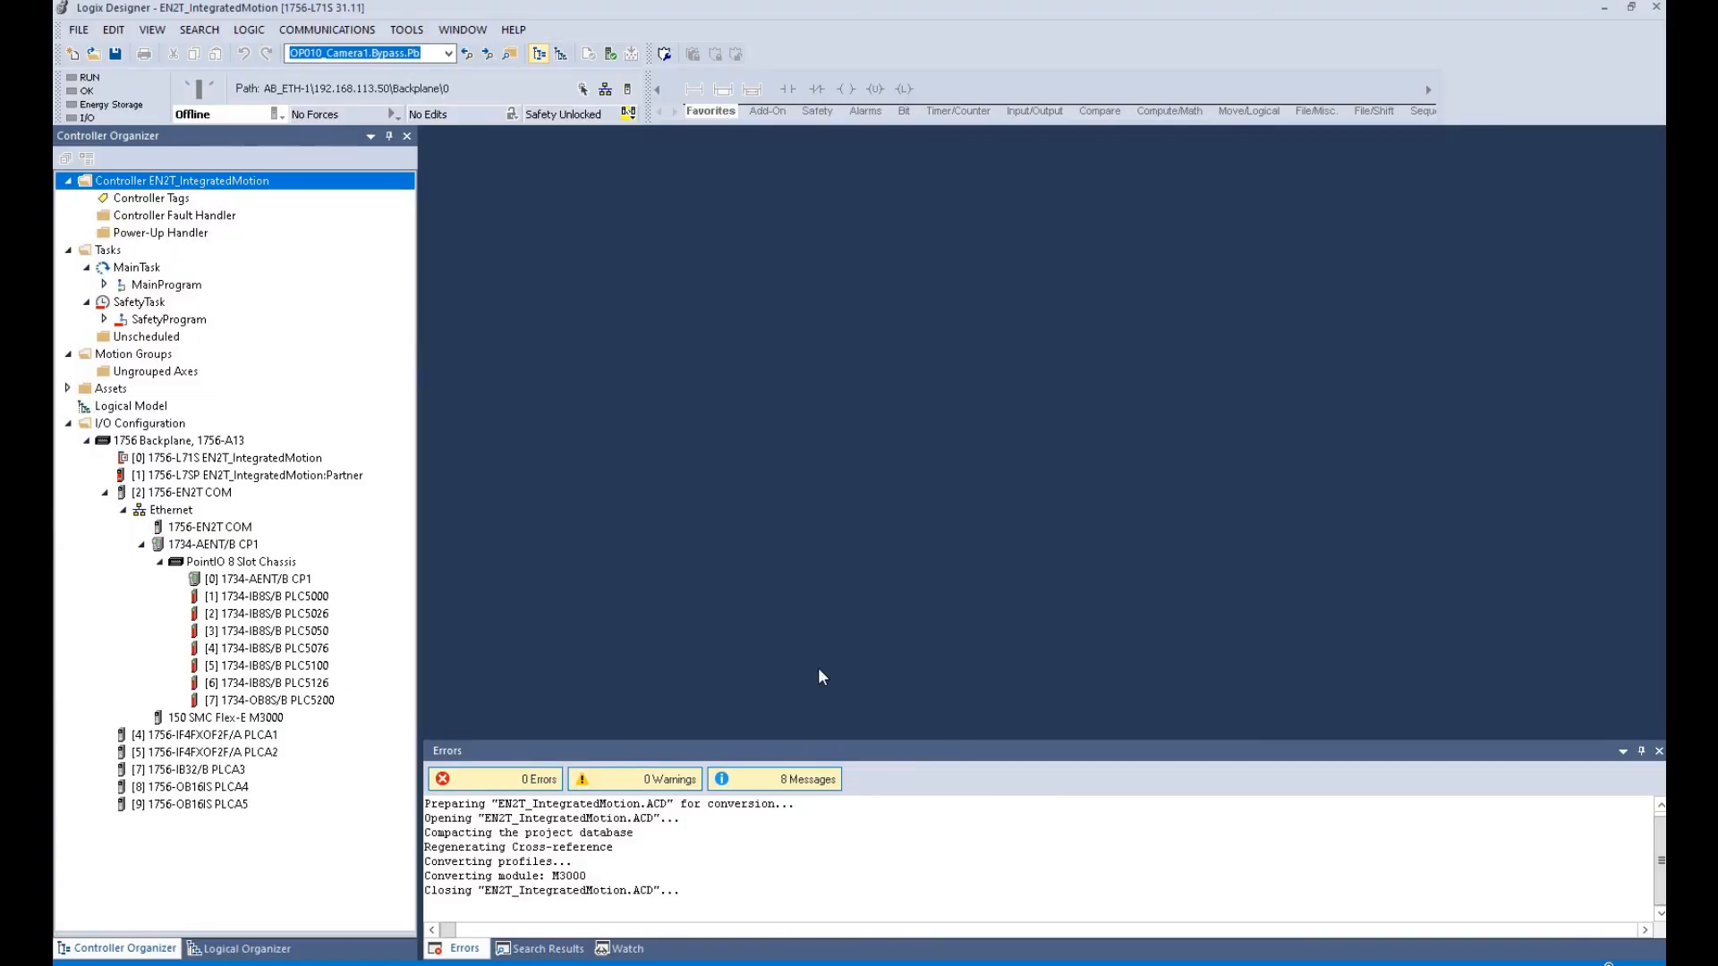
- Find ControlFLASH through the Windows search and launch it
{"action": "key", "text": "super"}
{"action": "type", "text": "CON"}
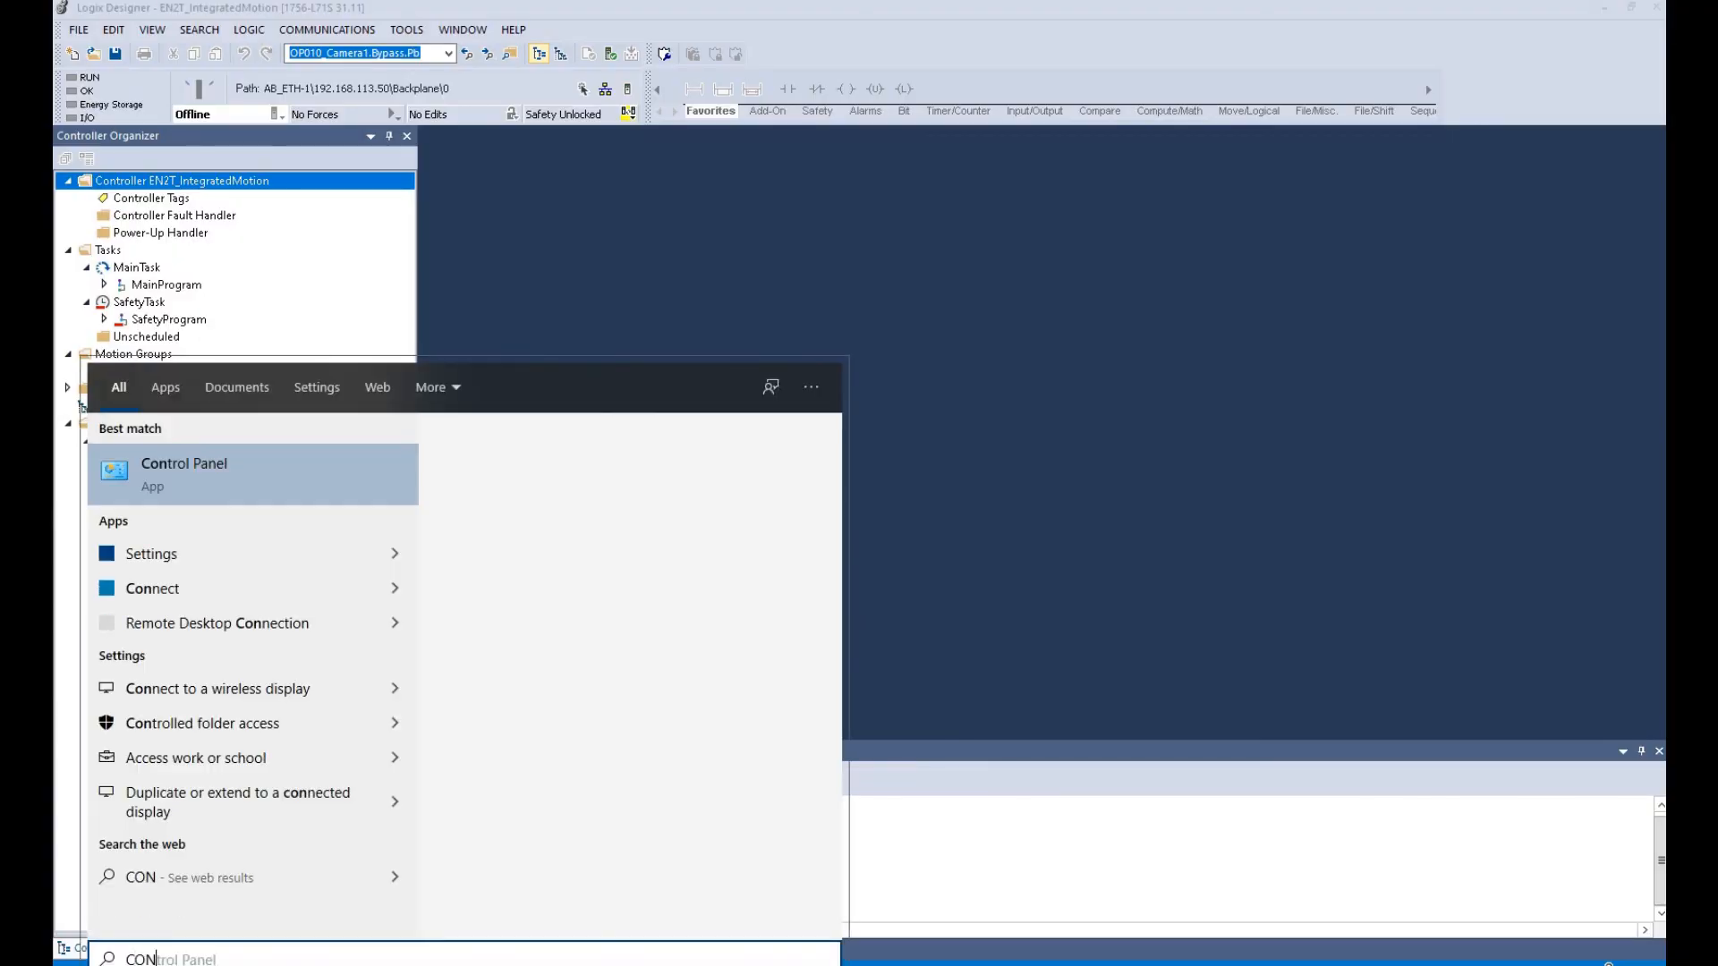
{"action": "type", "text": "TR"}
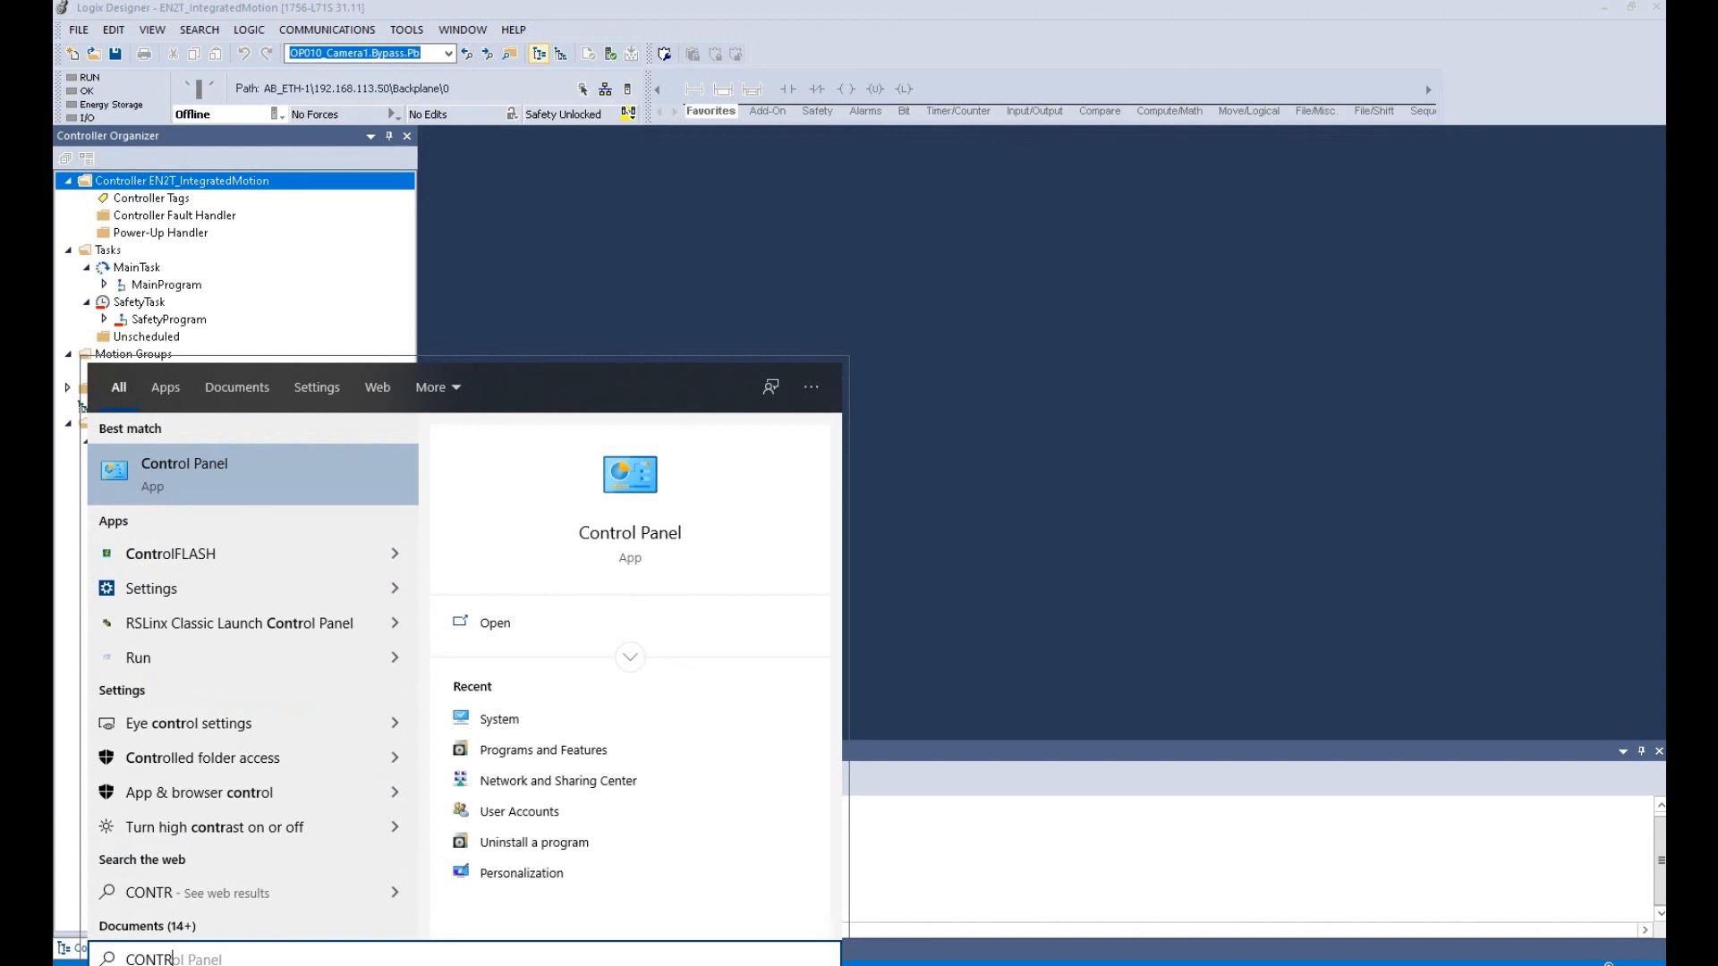
{"action": "type", "text": "LF"}
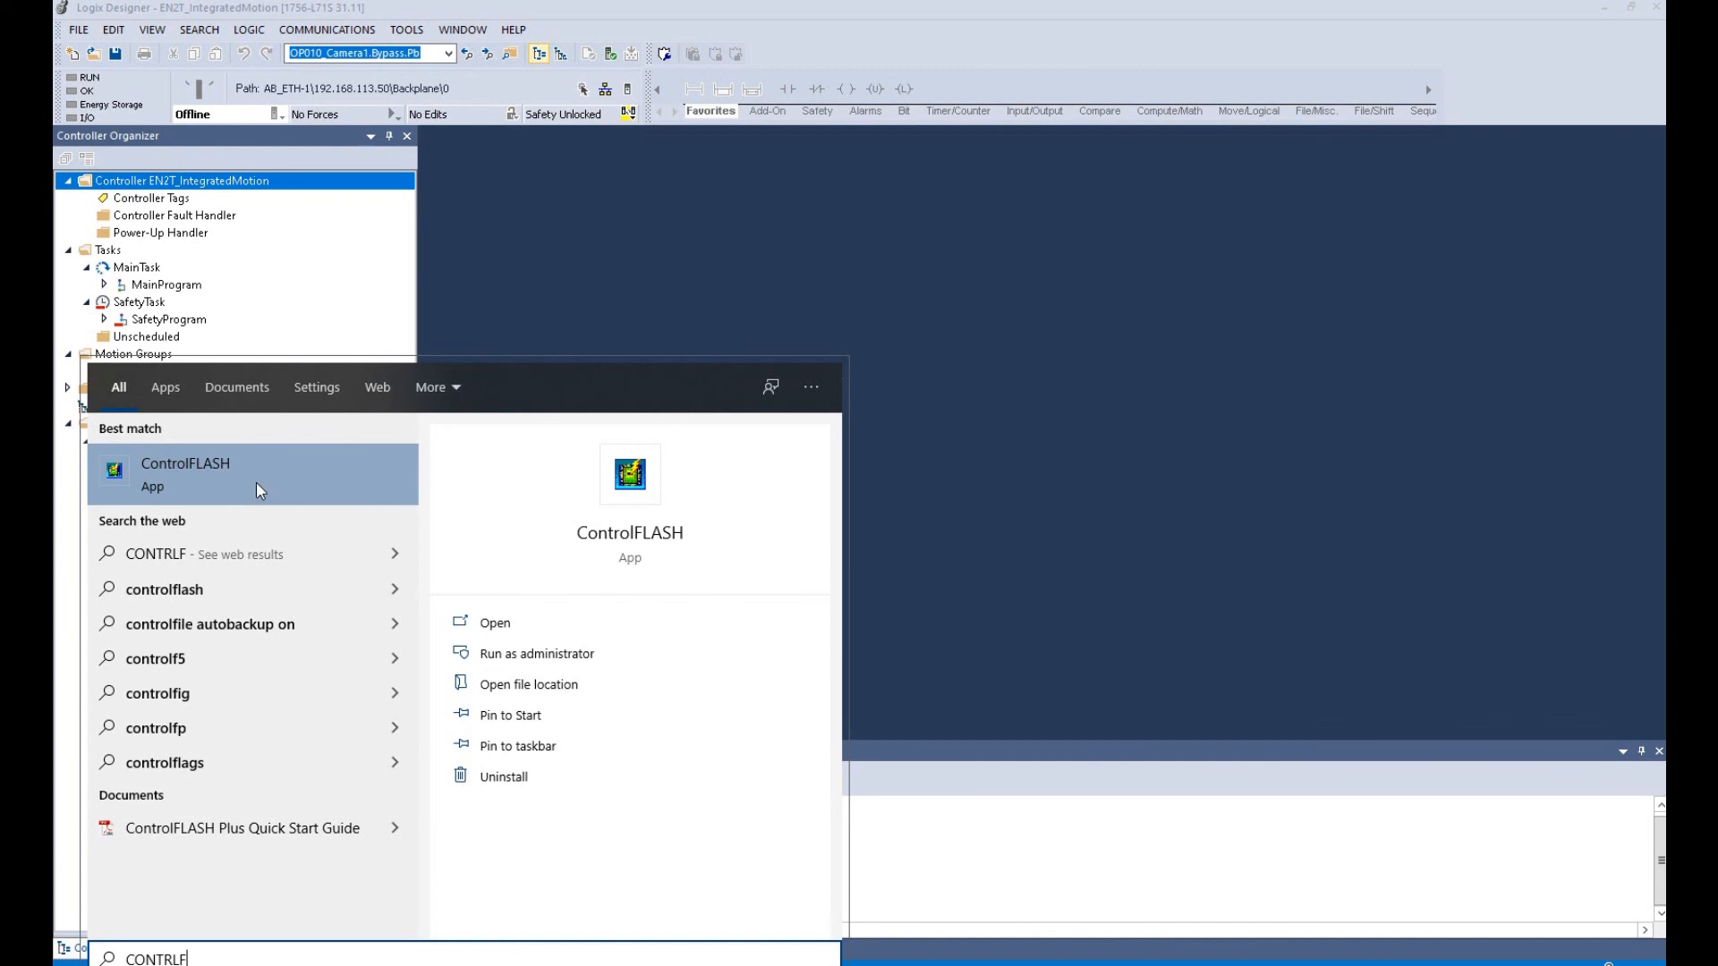
{"action": "left_click", "coordinate": [238, 465]}
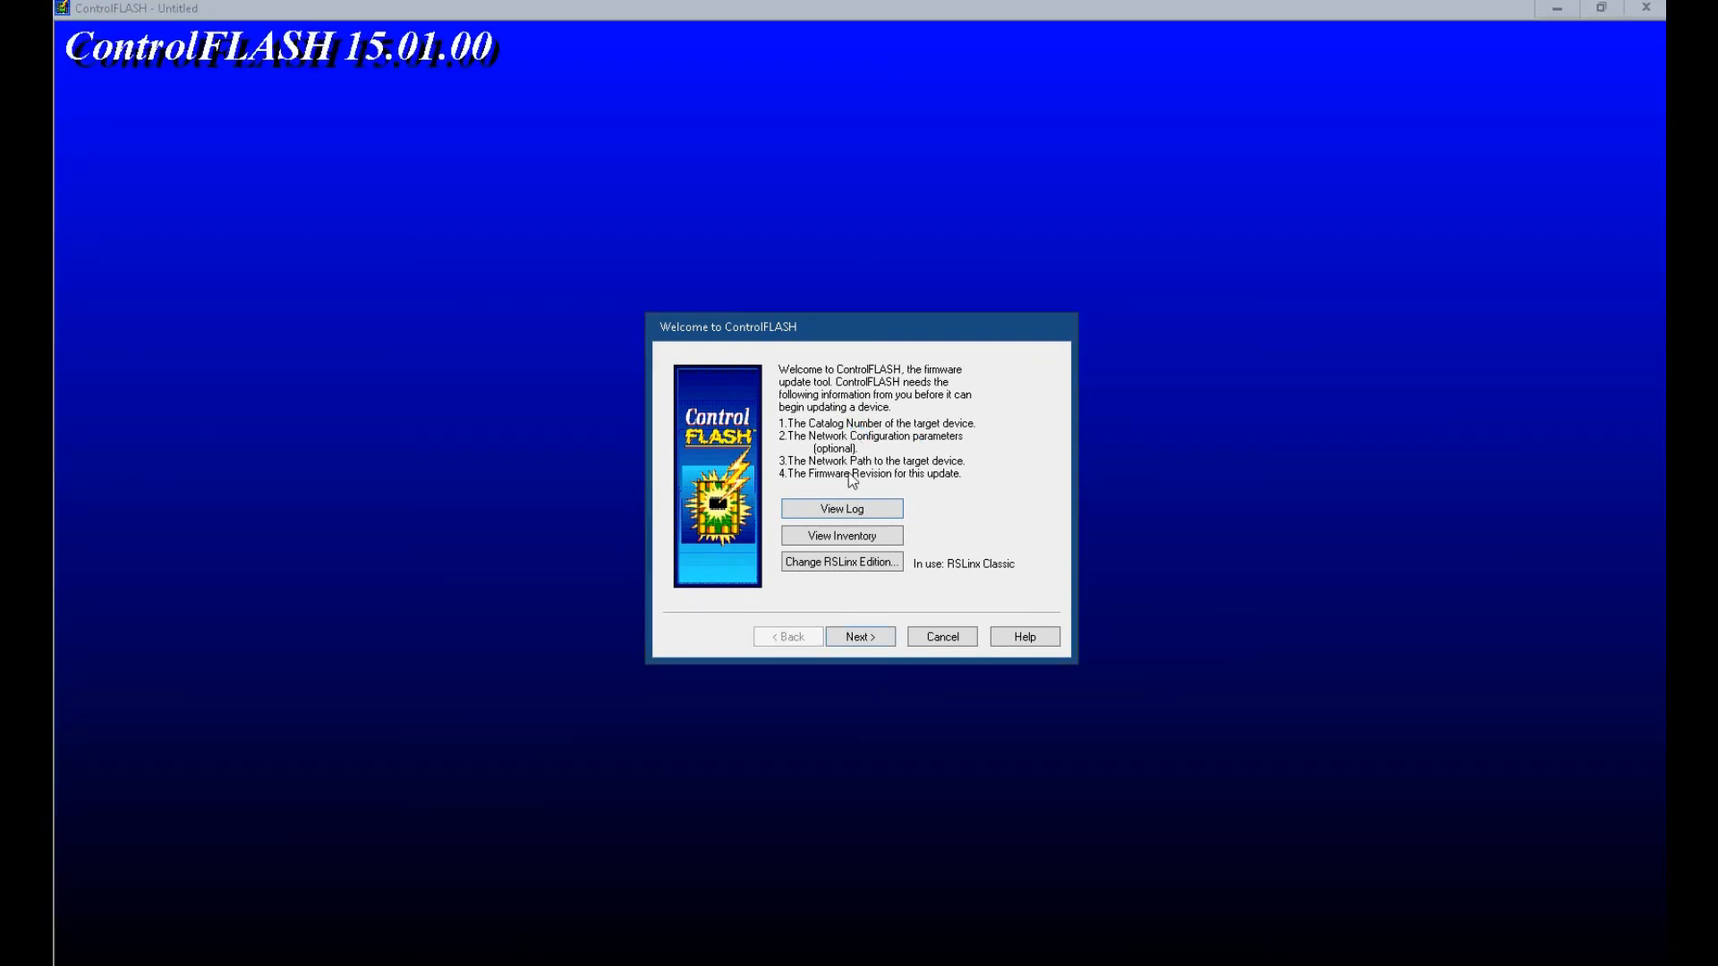
- Advance past the ControlFLASH welcome page and choose 1756-L71S as the target device's catalog number
{"action": "left_click", "coordinate": [858, 637]}
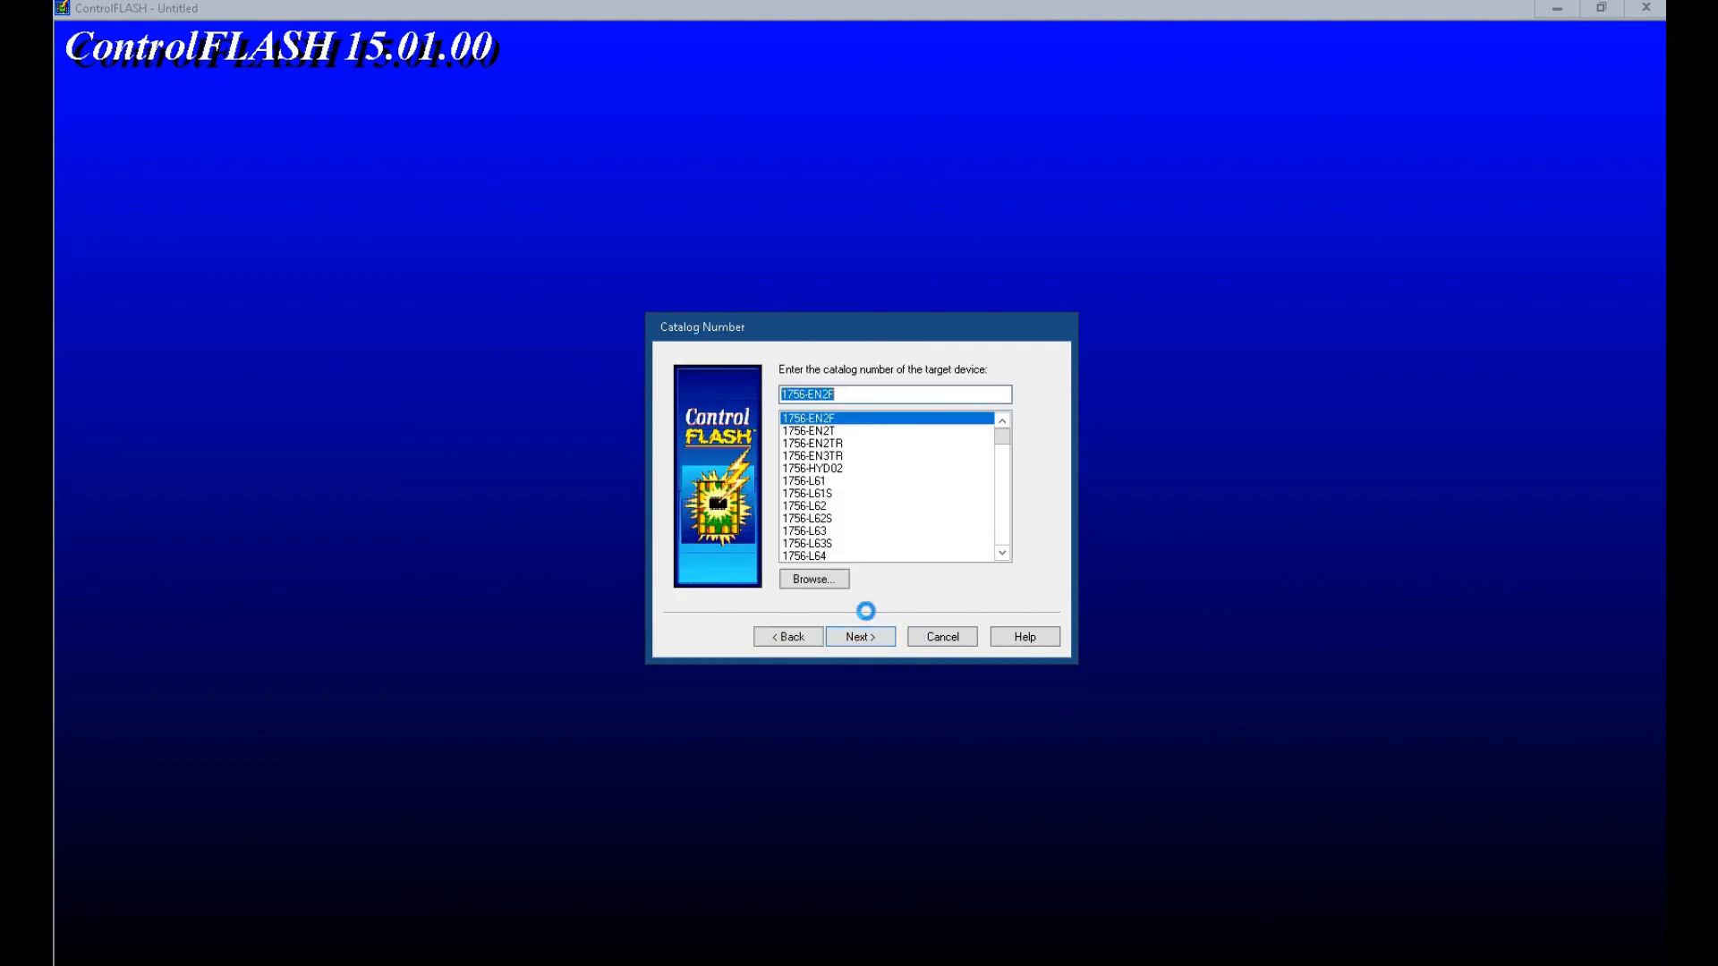
{"action": "scroll", "coordinate": [866, 533], "scroll_direction": "down", "scroll_amount": 2}
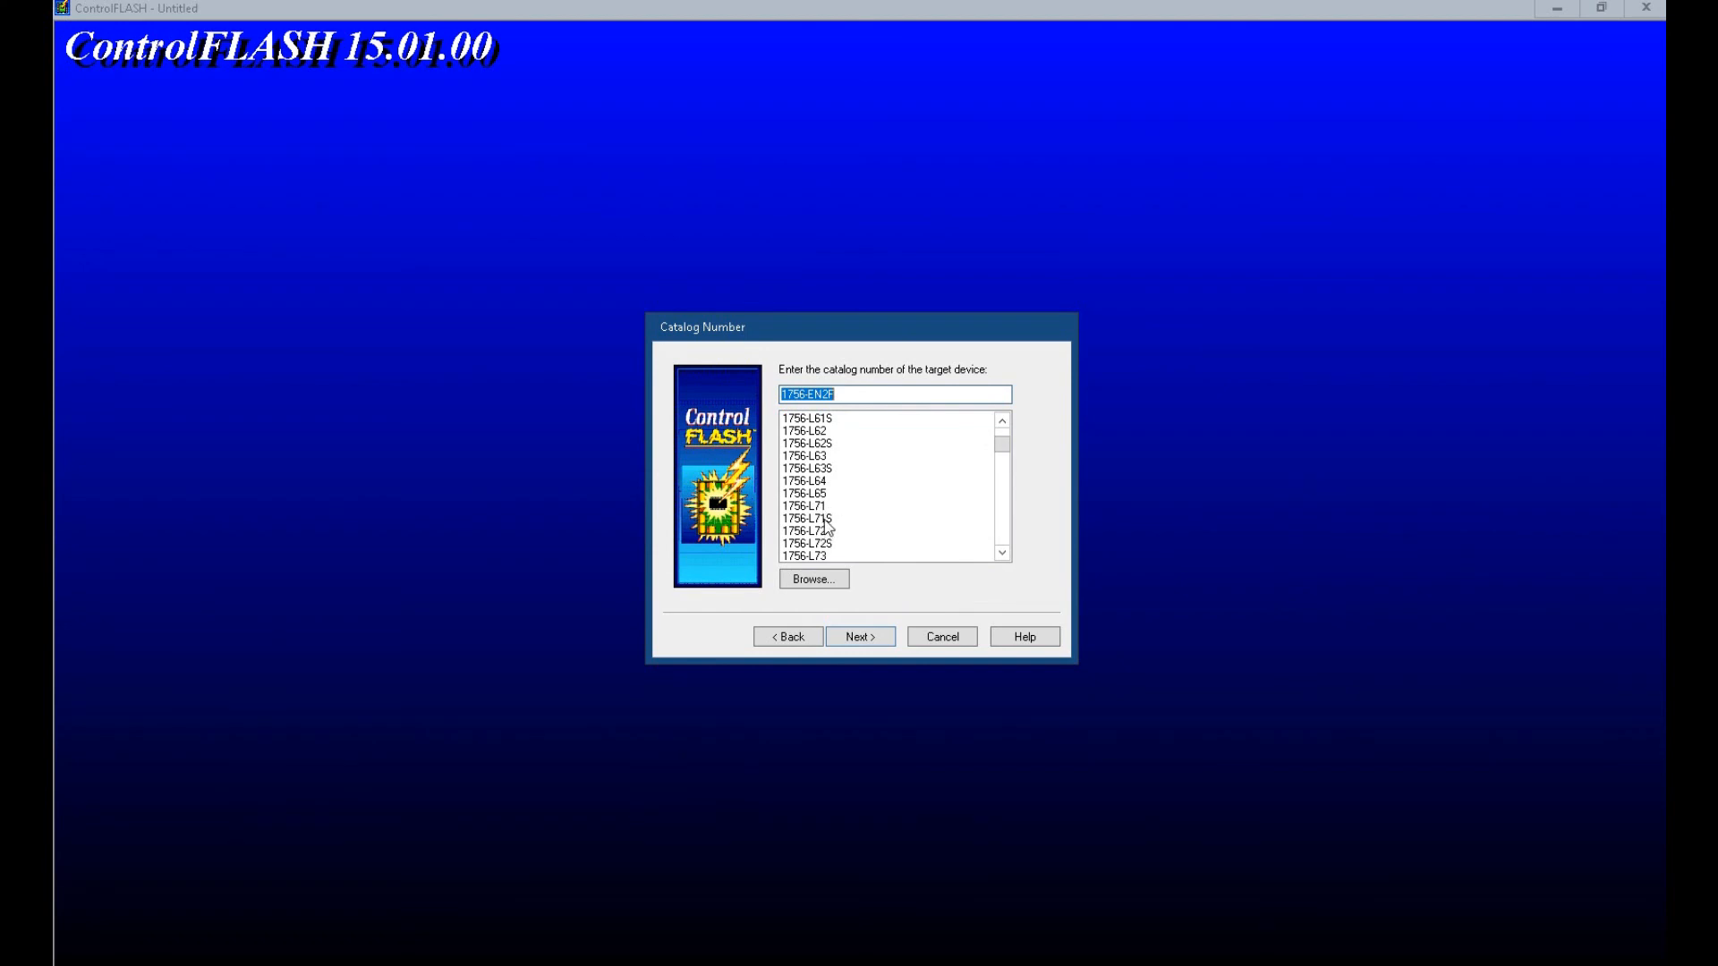
{"action": "left_click", "coordinate": [827, 519]}
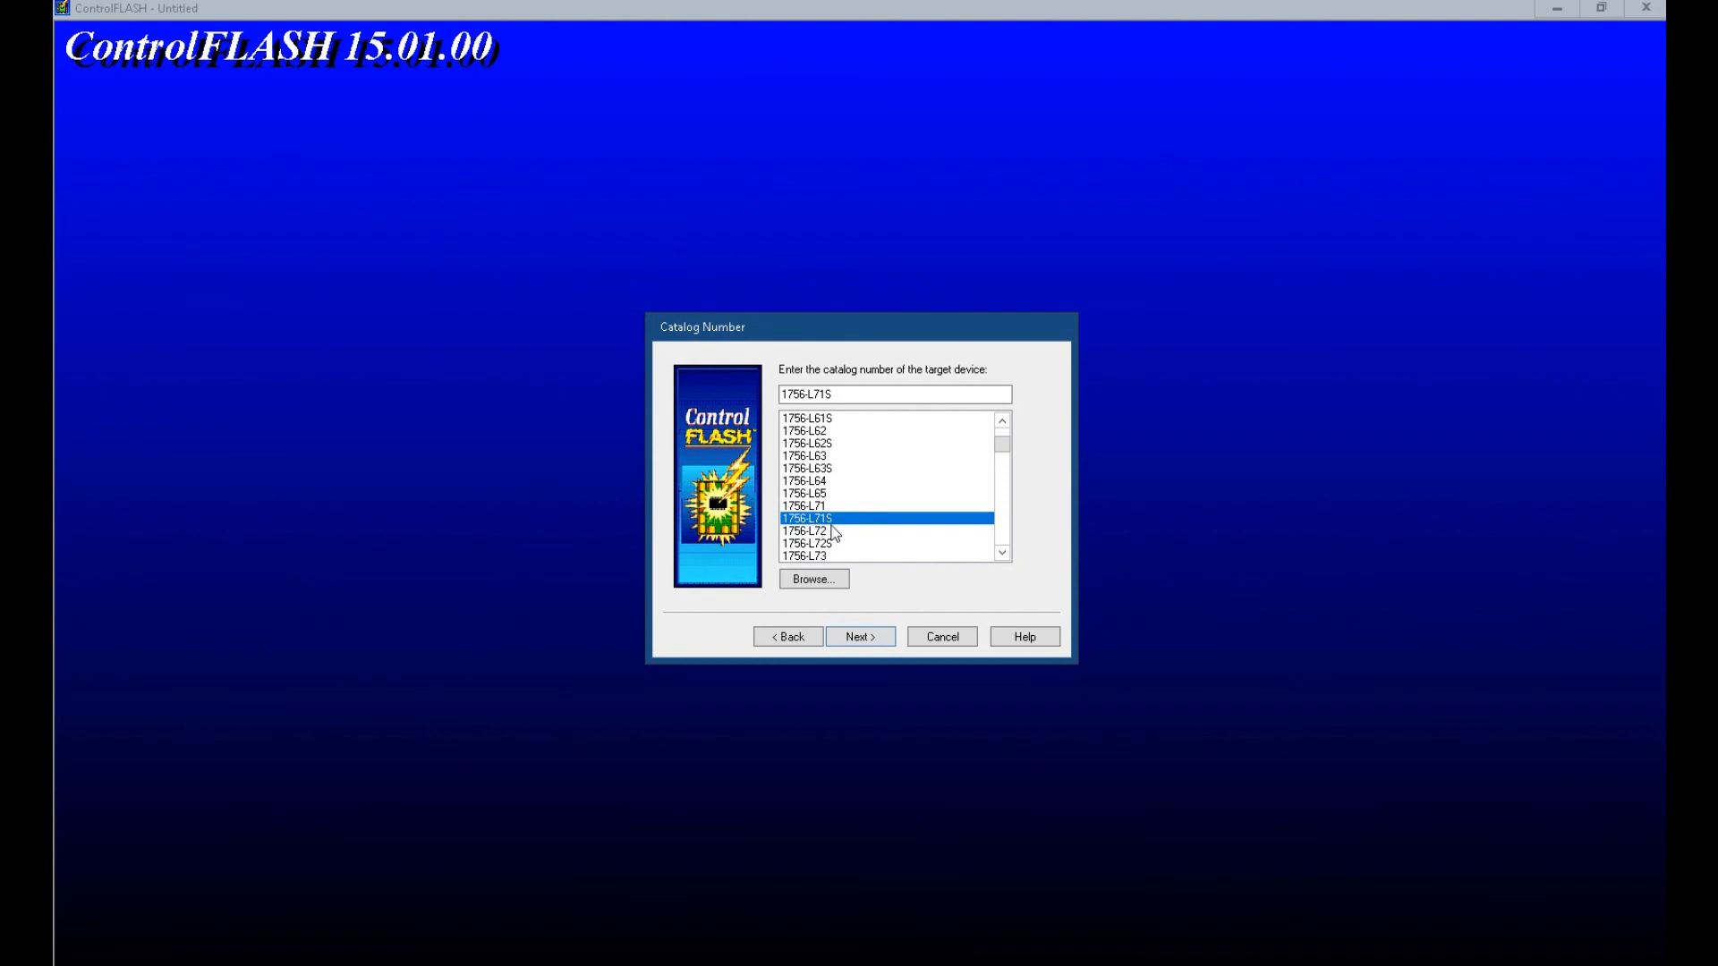
- Browse the AB_ETH-1 Ethernet network for the 1756-L71S device to update and cancel the device selection
{"action": "left_click", "coordinate": [860, 637]}
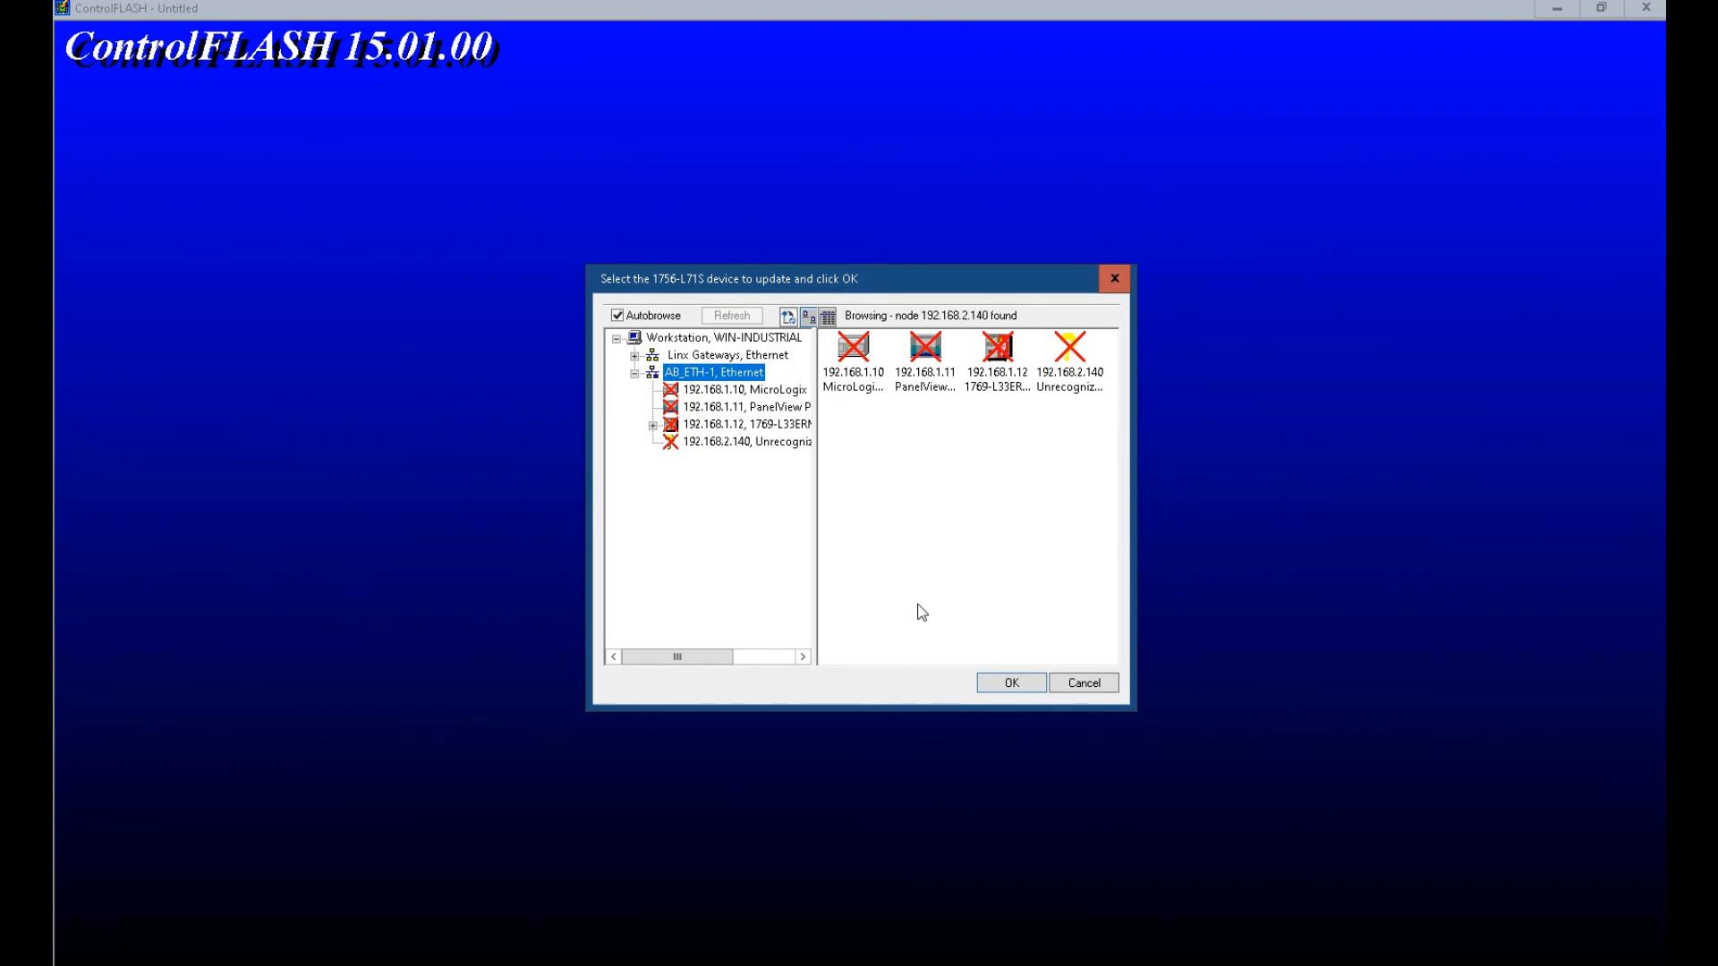
{"action": "left_click", "coordinate": [1071, 690]}
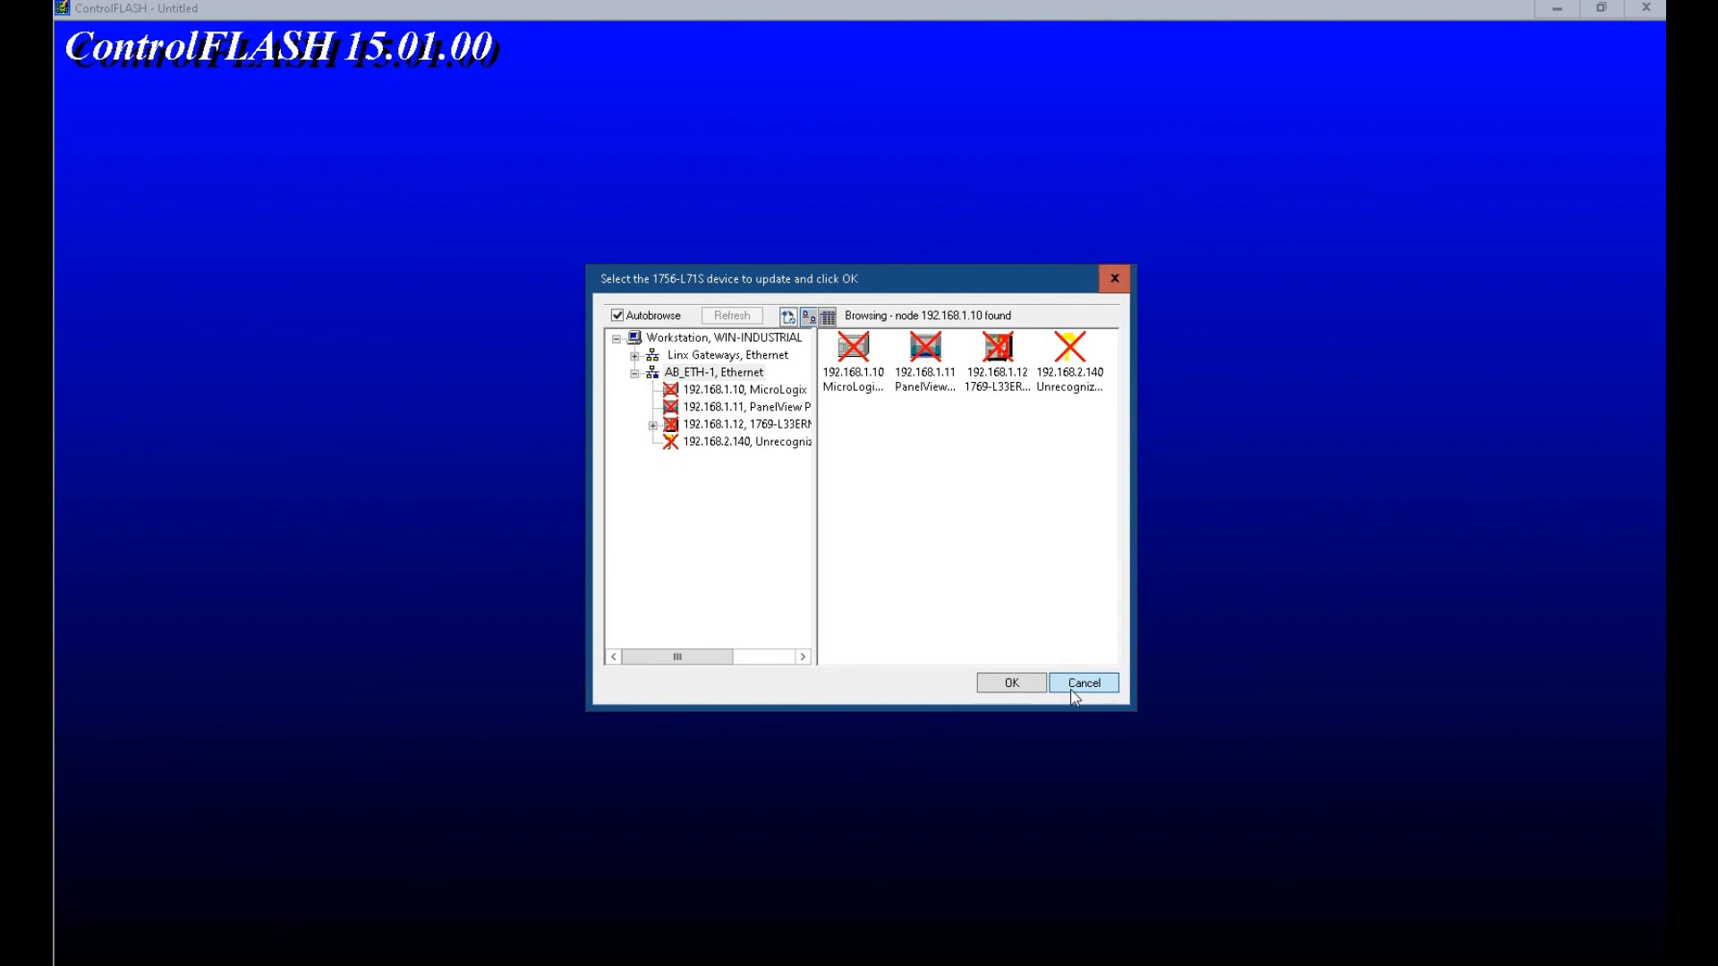
{"action": "left_click", "coordinate": [1074, 689]}
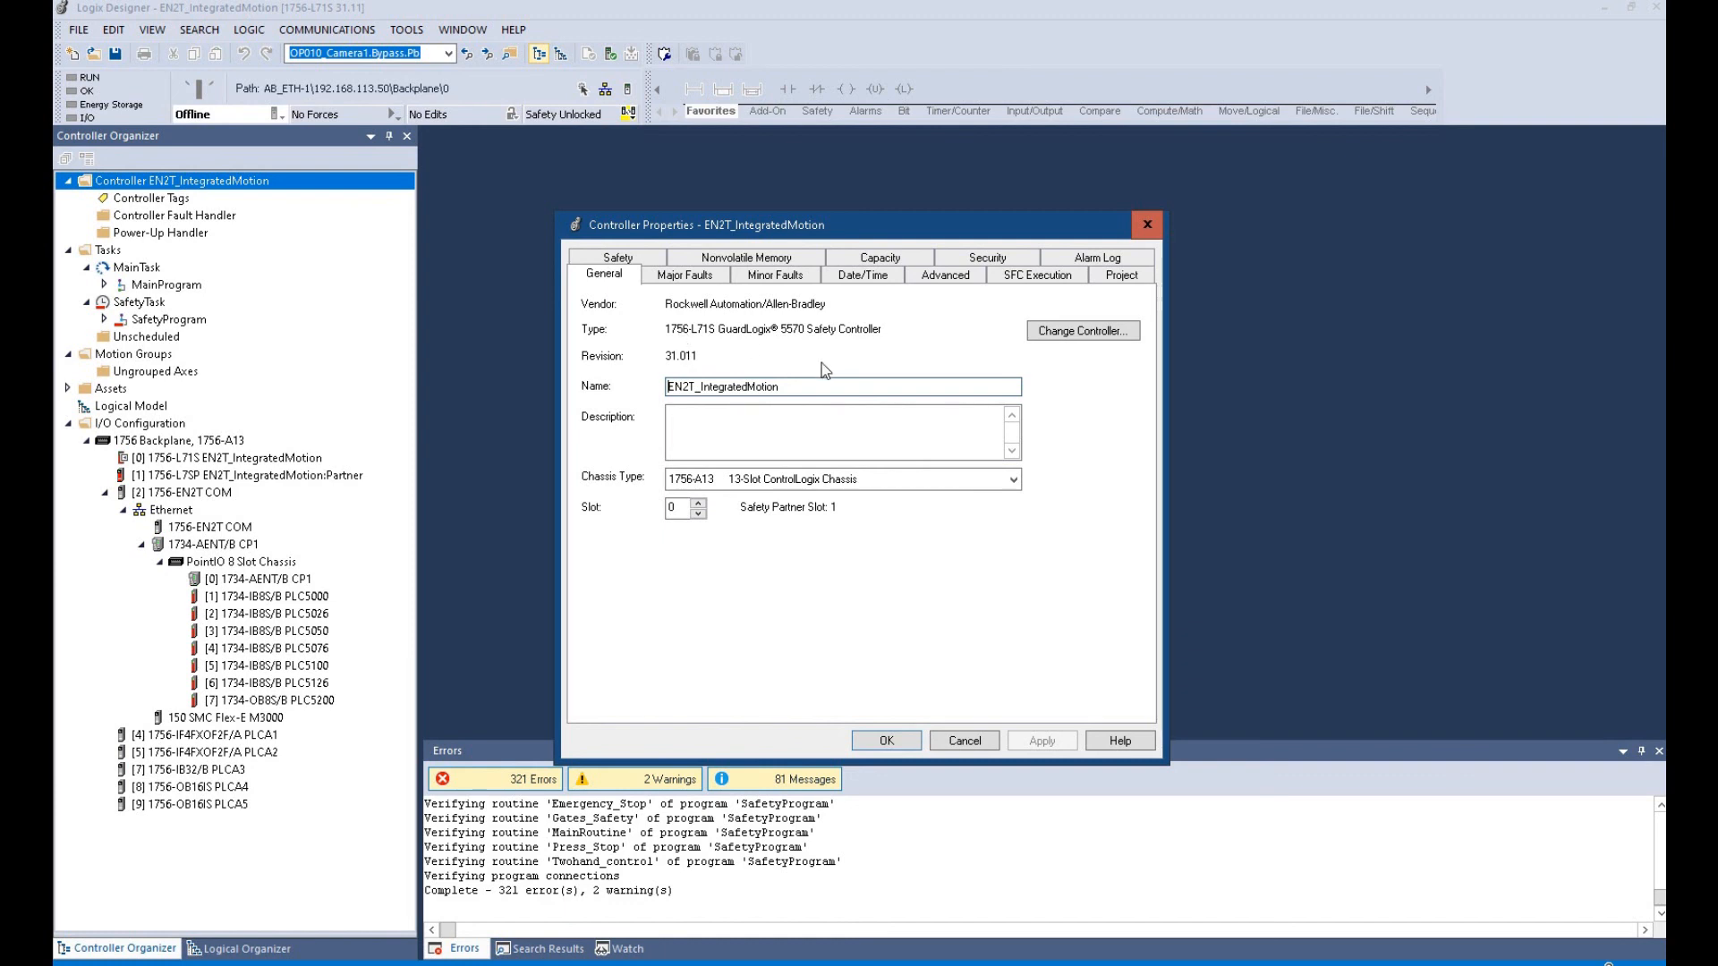
- Close the EN2T_IntegratedMotion controller properties and save the project
{"action": "left_click", "coordinate": [1147, 225]}
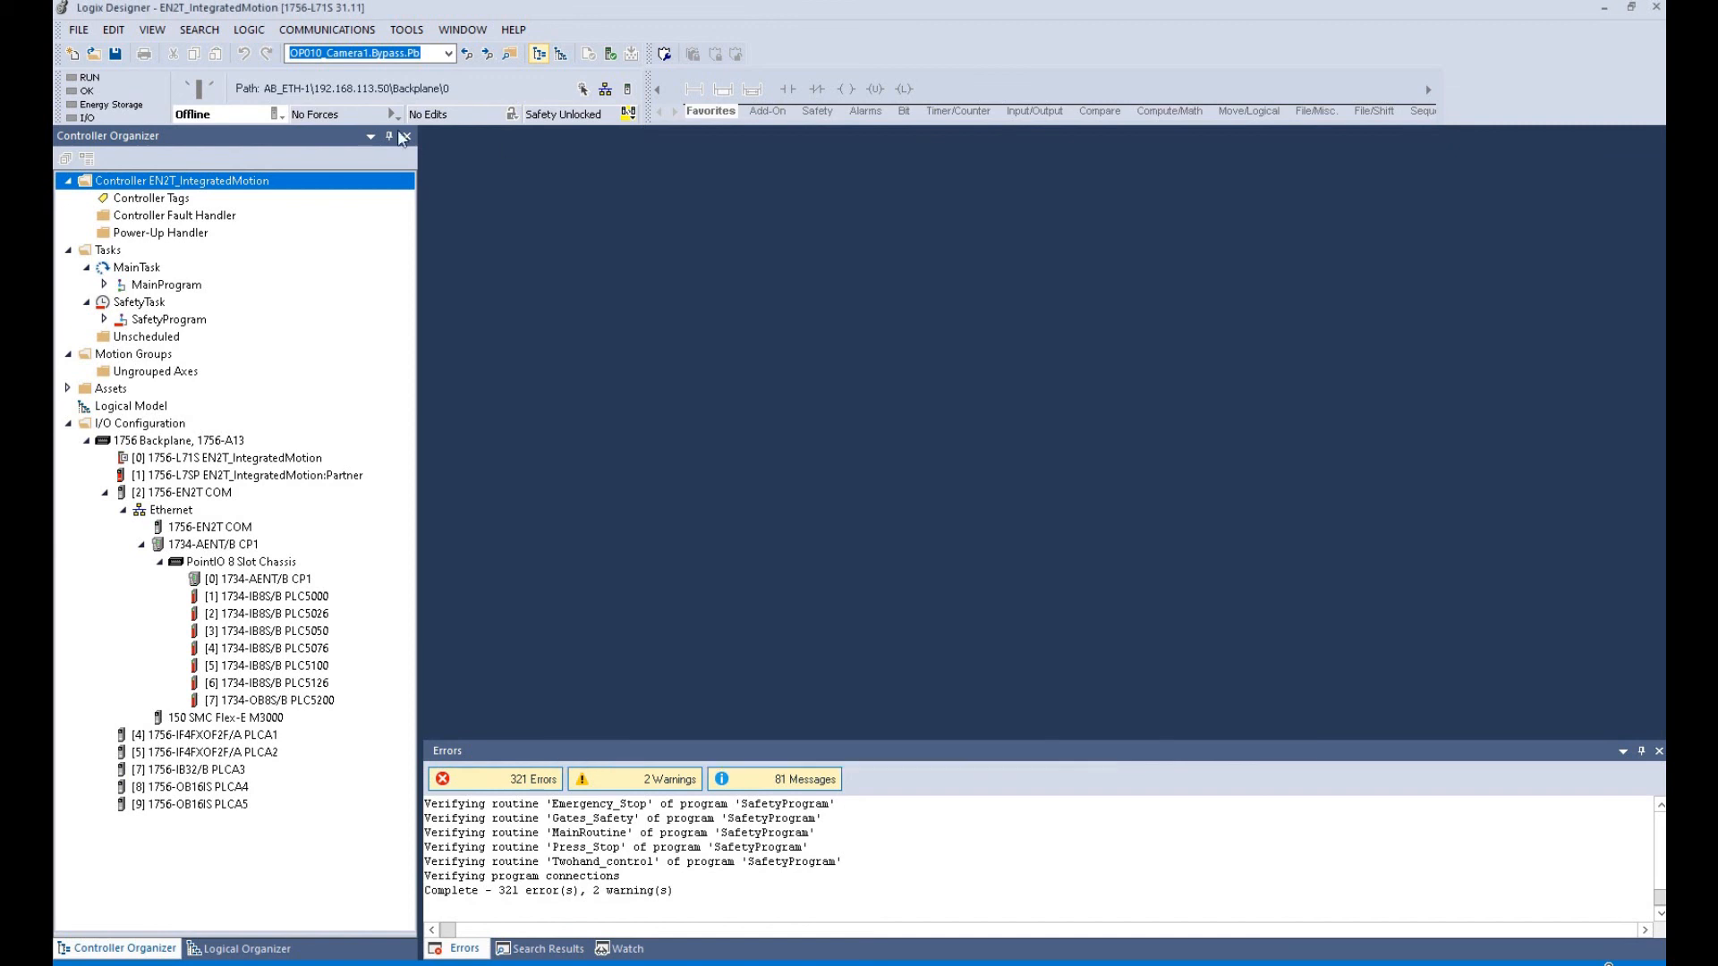
{"action": "left_click", "coordinate": [114, 54]}
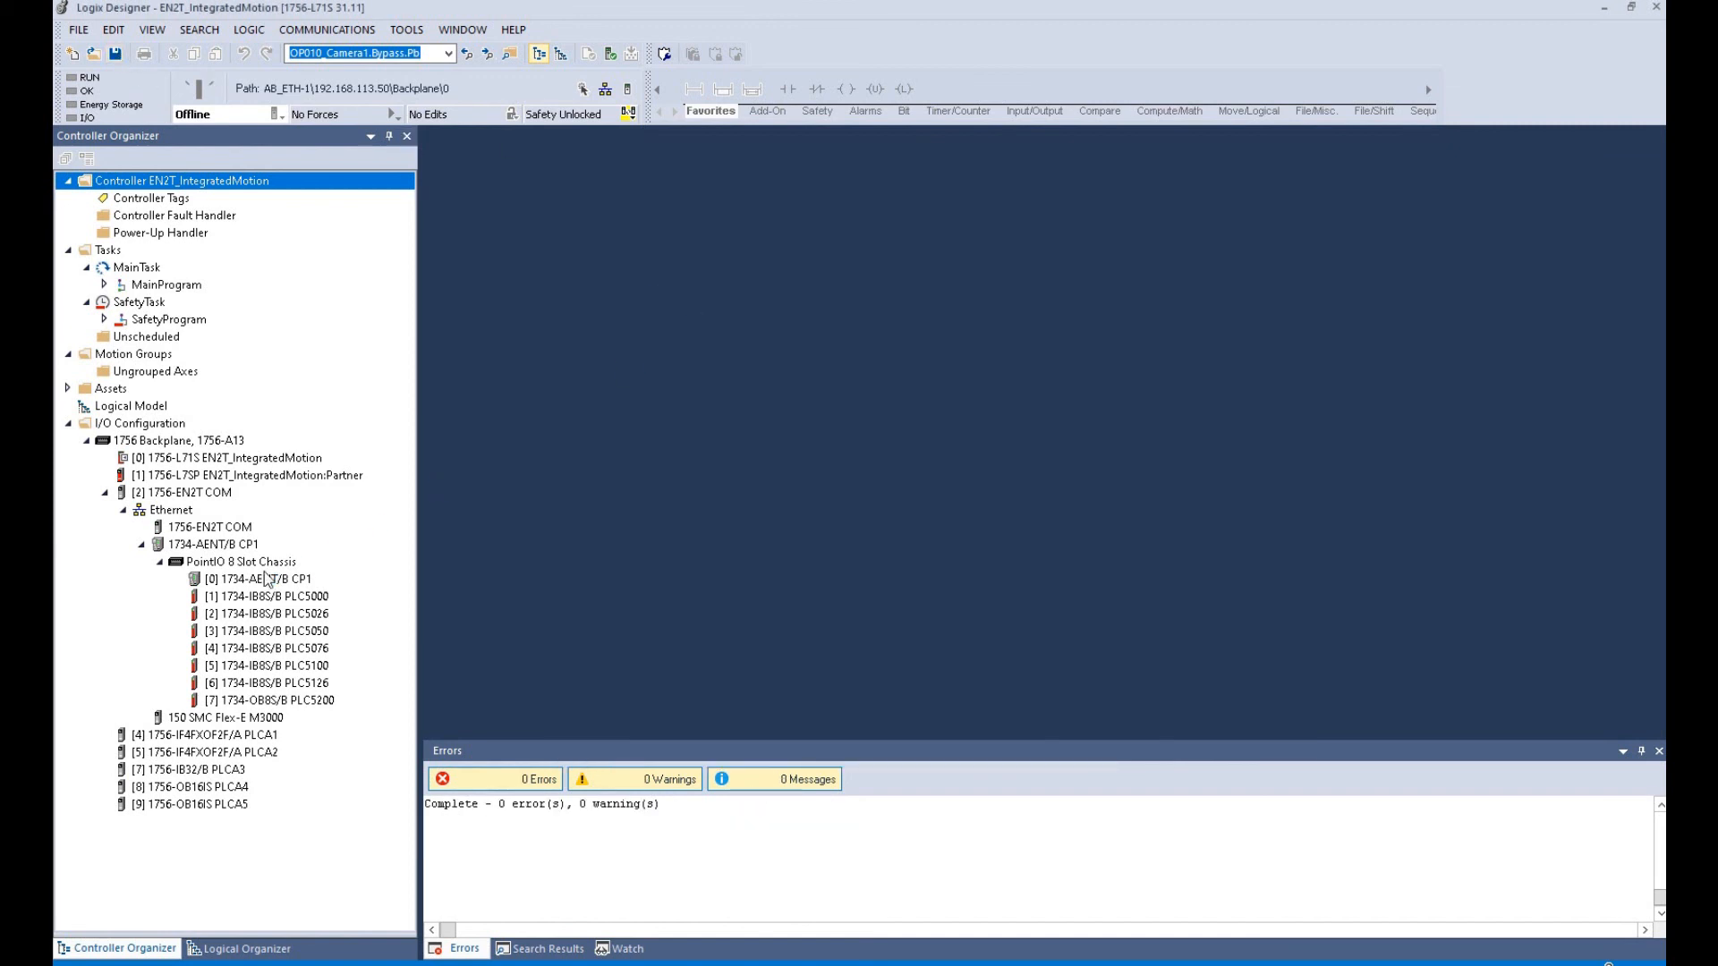
- Start adding a new module under the 1756-EN2T COM and filter the module catalog to the Motion category only
{"action": "right_click", "coordinate": [172, 495]}
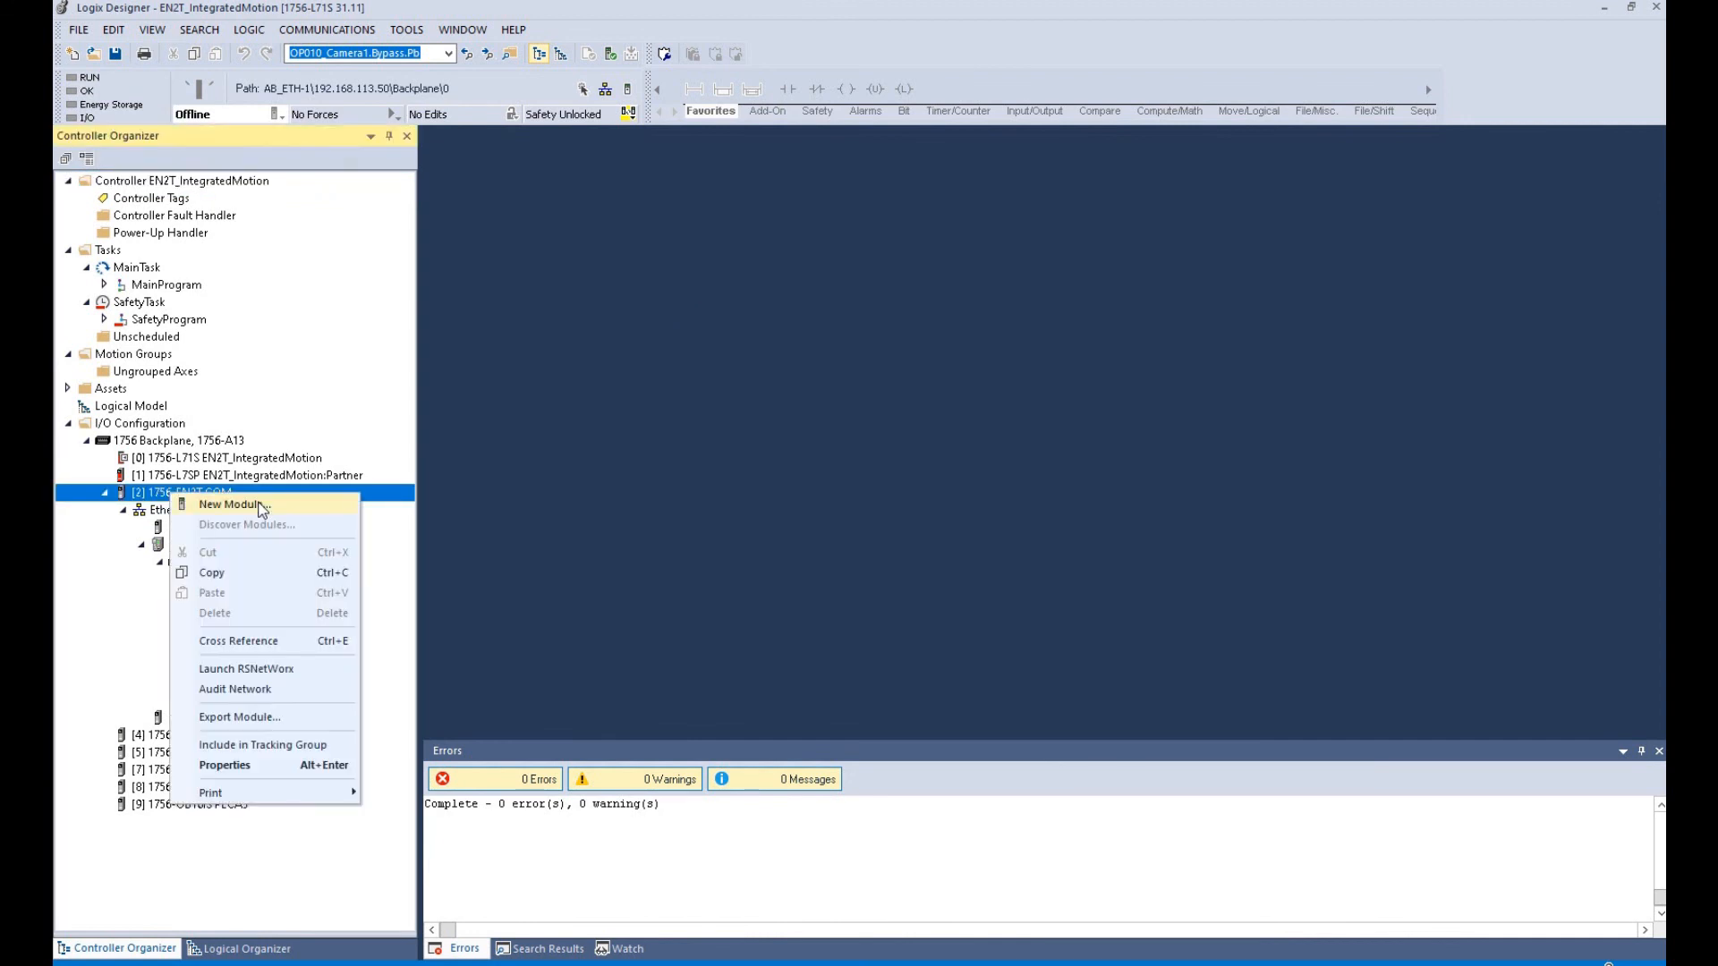
{"action": "left_click", "coordinate": [952, 438]}
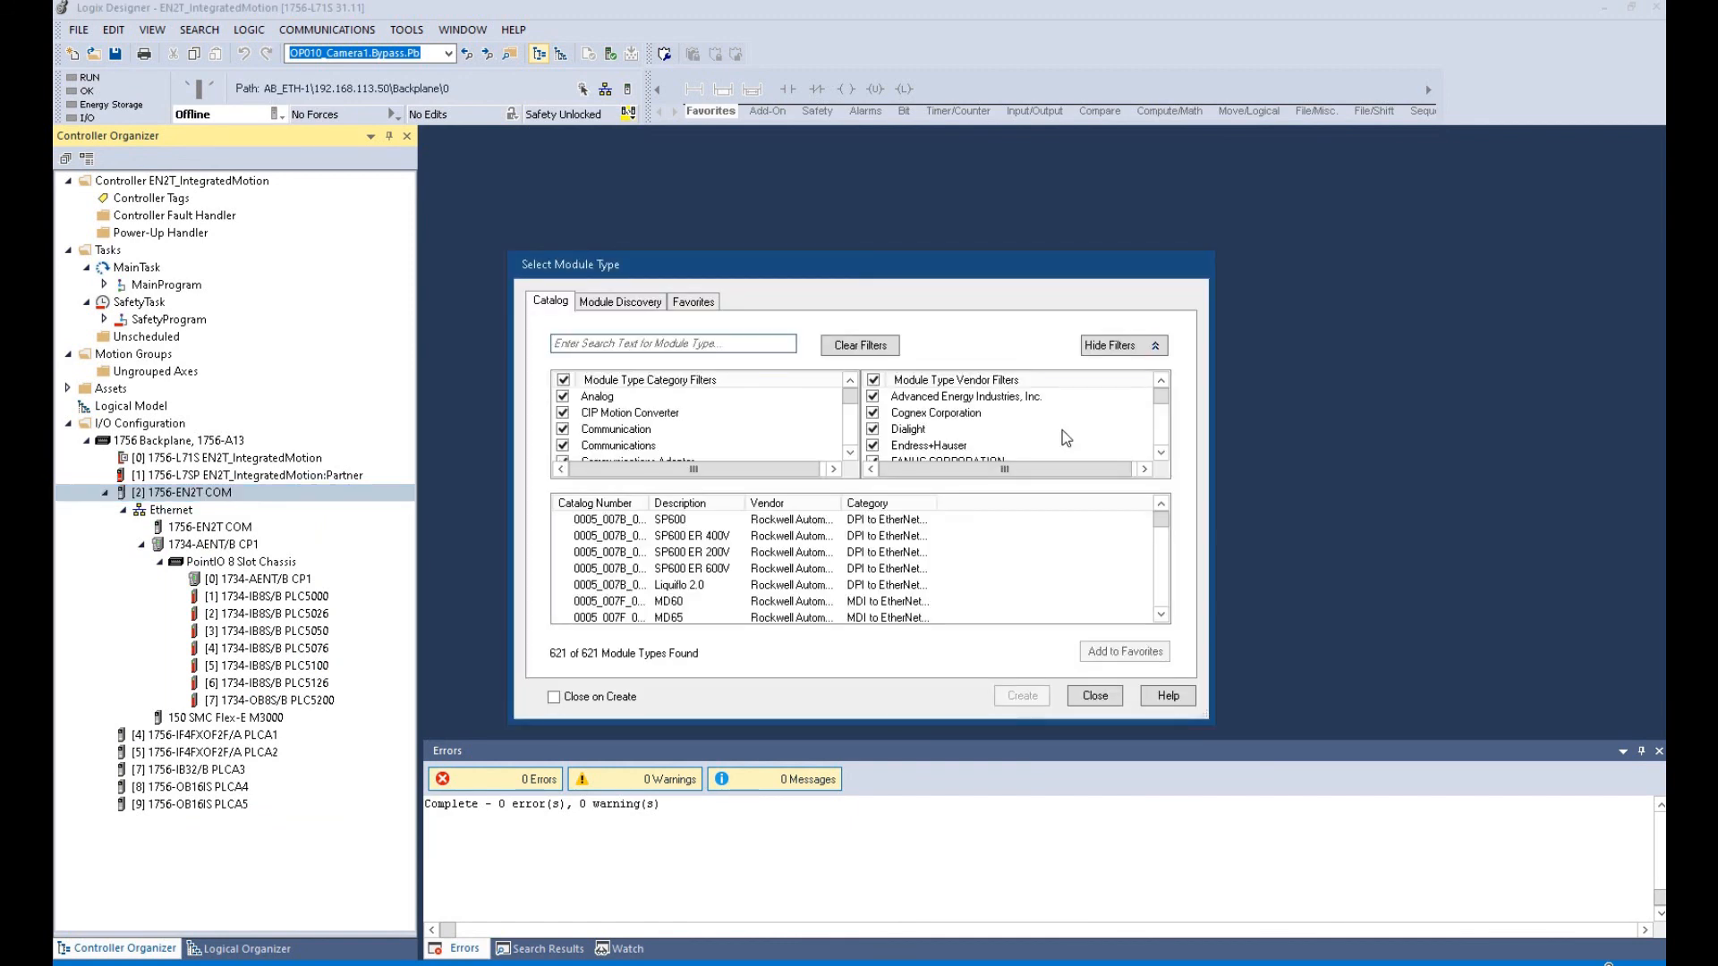
{"action": "scroll", "coordinate": [634, 439], "scroll_direction": "down", "scroll_amount": 2}
{"action": "scroll", "coordinate": [636, 444], "scroll_direction": "up", "scroll_amount": 3}
{"action": "left_click", "coordinate": [563, 380]}
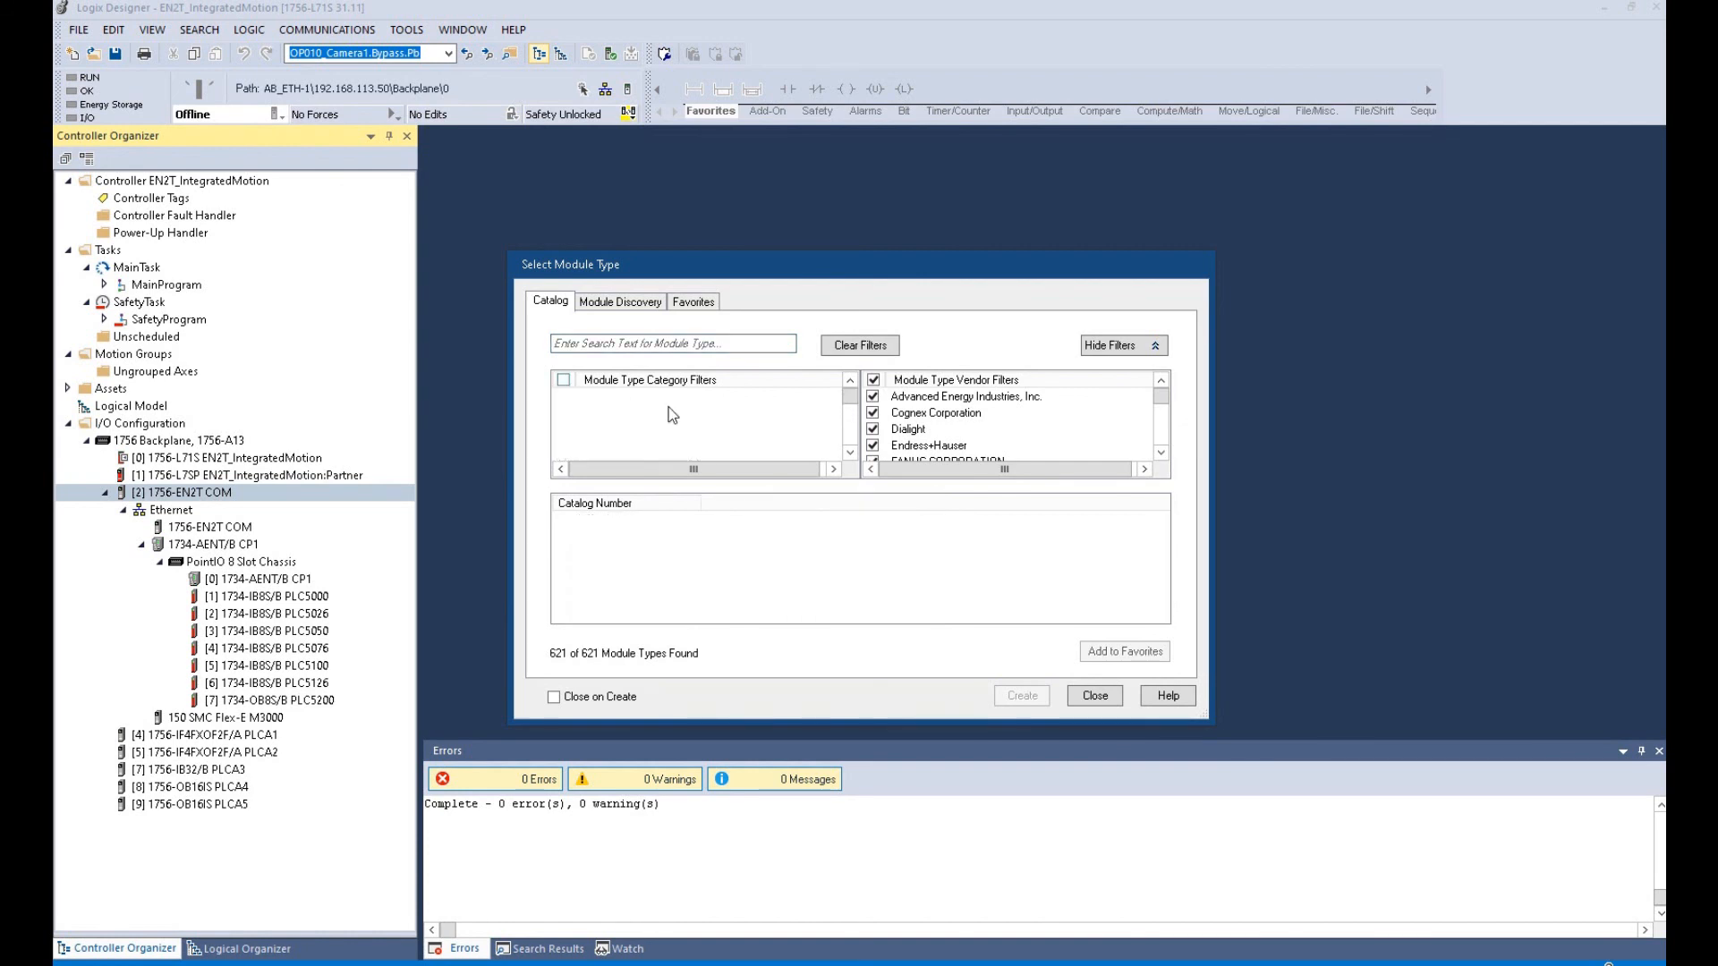
{"action": "scroll", "coordinate": [566, 448], "scroll_direction": "down", "scroll_amount": 1}
{"action": "scroll", "coordinate": [566, 448], "scroll_direction": "down", "scroll_amount": 1}
{"action": "scroll", "coordinate": [566, 448], "scroll_direction": "down", "scroll_amount": 4}
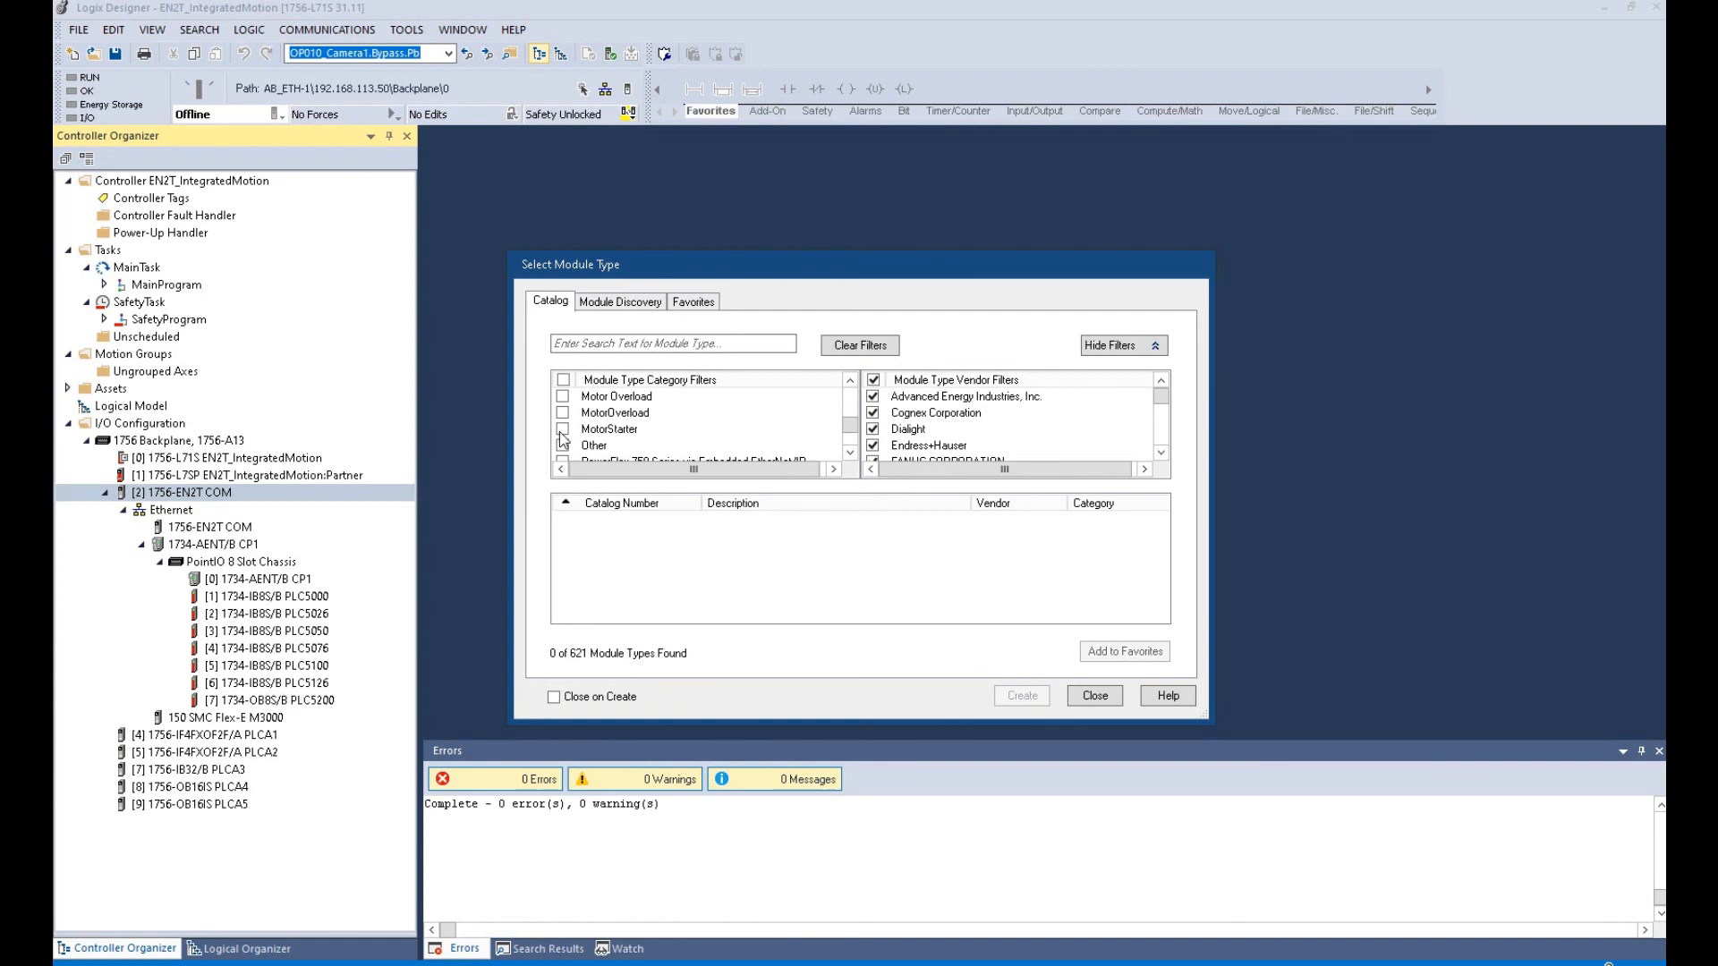
{"action": "scroll", "coordinate": [563, 432], "scroll_direction": "up", "scroll_amount": 1}
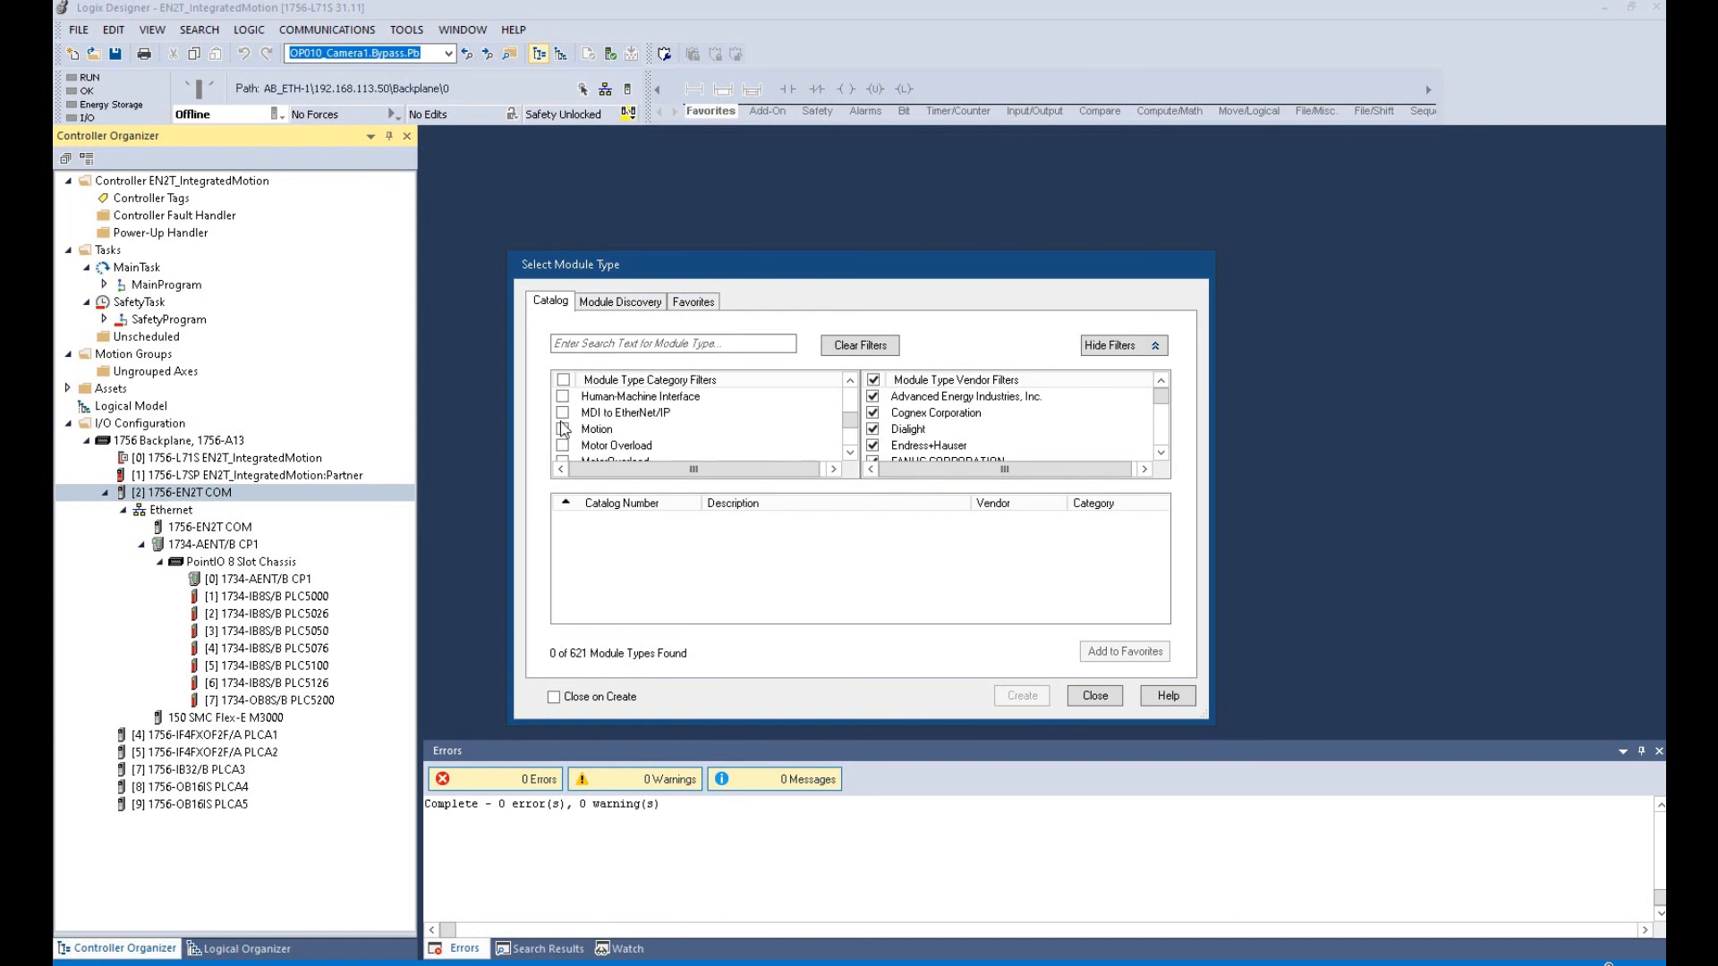
{"action": "left_click", "coordinate": [563, 428]}
{"action": "left_click", "coordinate": [840, 573]}
{"action": "scroll", "coordinate": [839, 580], "scroll_direction": "down", "scroll_amount": 5}
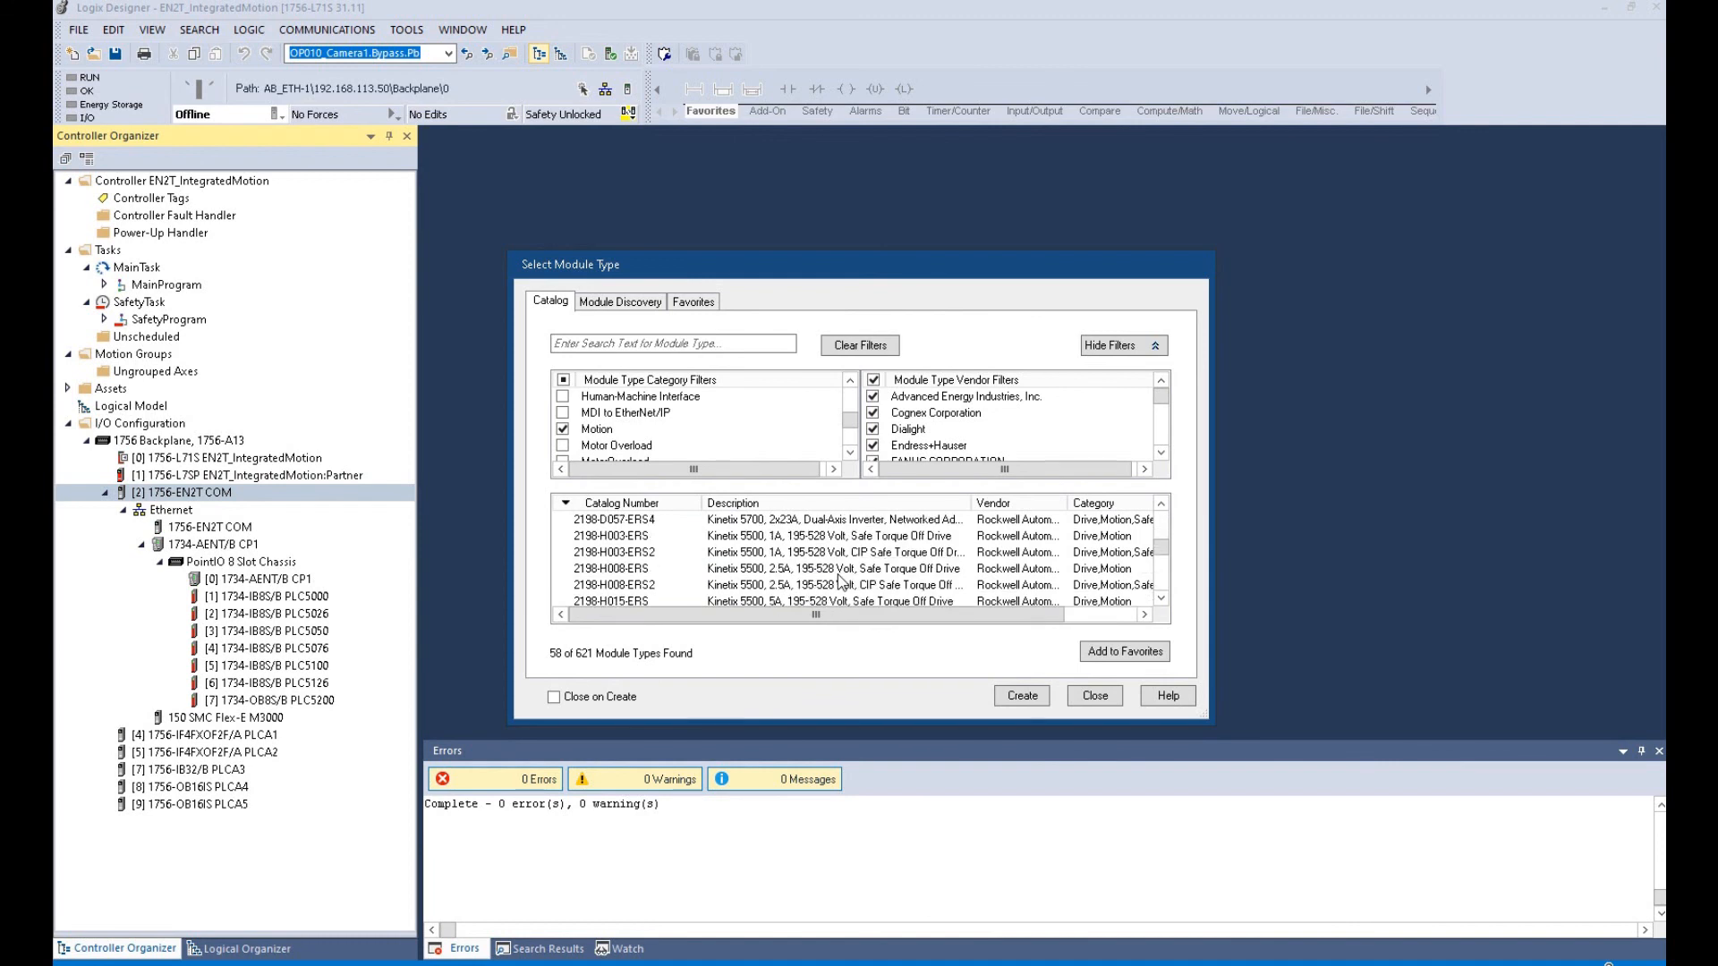
- Start creating a 2198-H008-ERS2 Kinetix 5500 drive, naming it MotionA1 with IP address 192.168.133.61
{"action": "left_click", "coordinate": [626, 570]}
{"action": "left_click", "coordinate": [629, 585]}
{"action": "scroll", "coordinate": [762, 586], "scroll_direction": "down", "scroll_amount": 1}
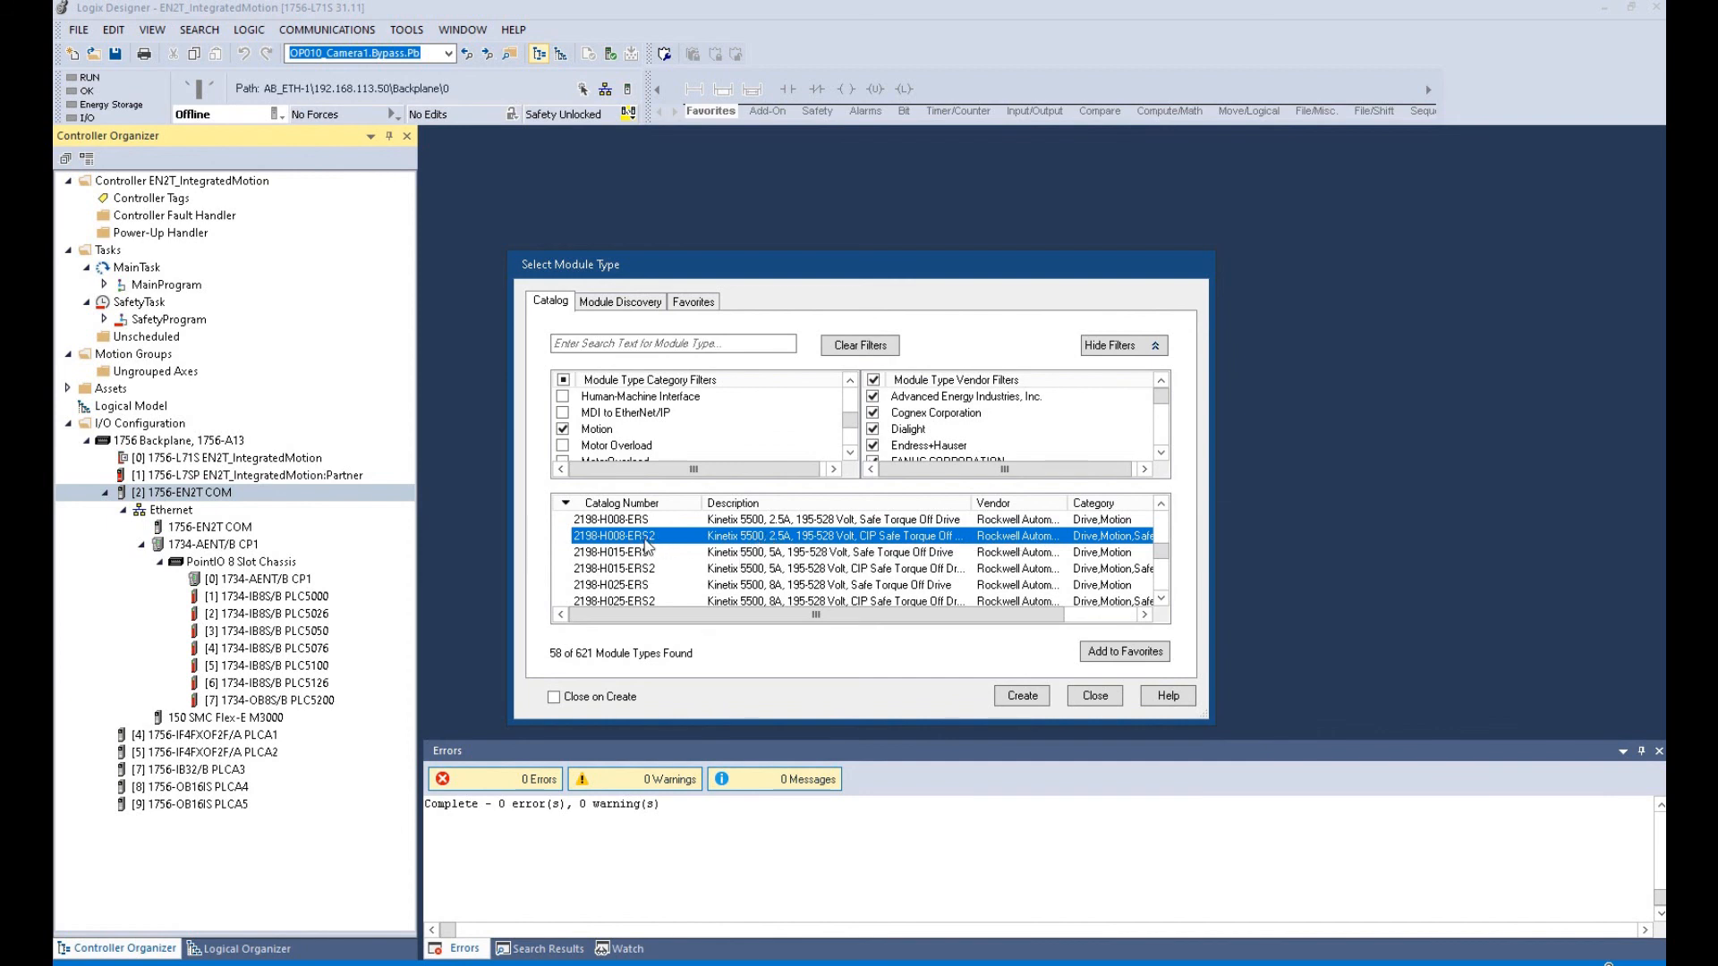
{"action": "left_click", "coordinate": [1033, 700]}
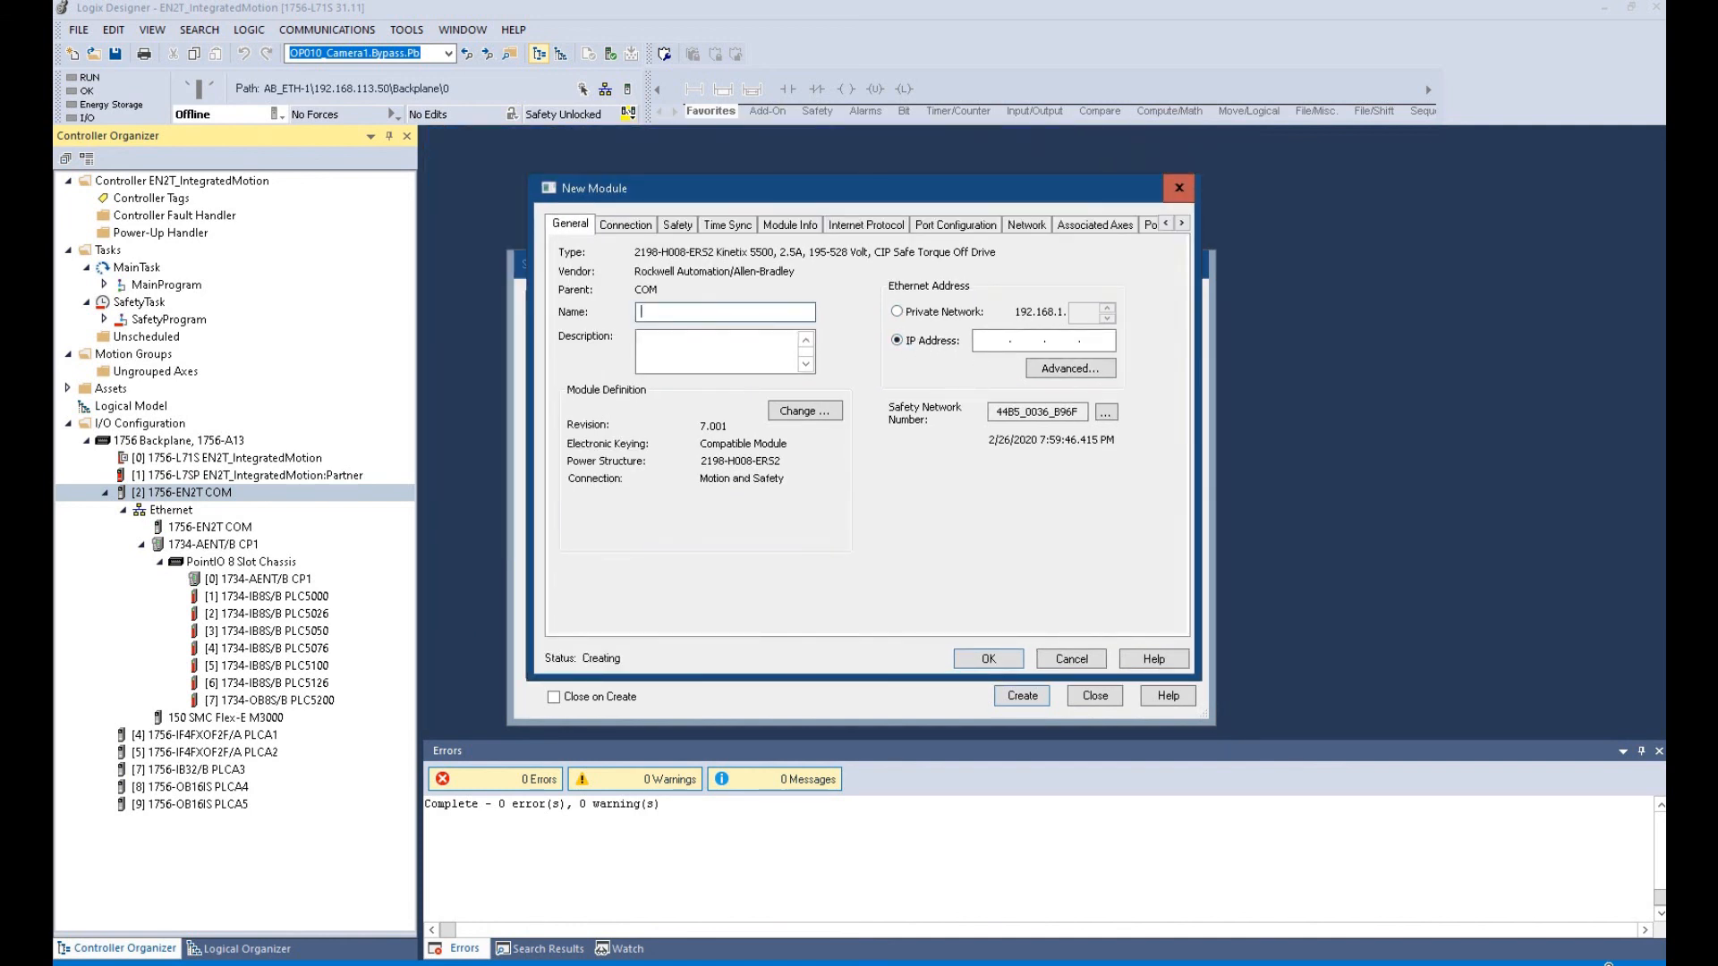
{"action": "type", "text": "MotionA1"}
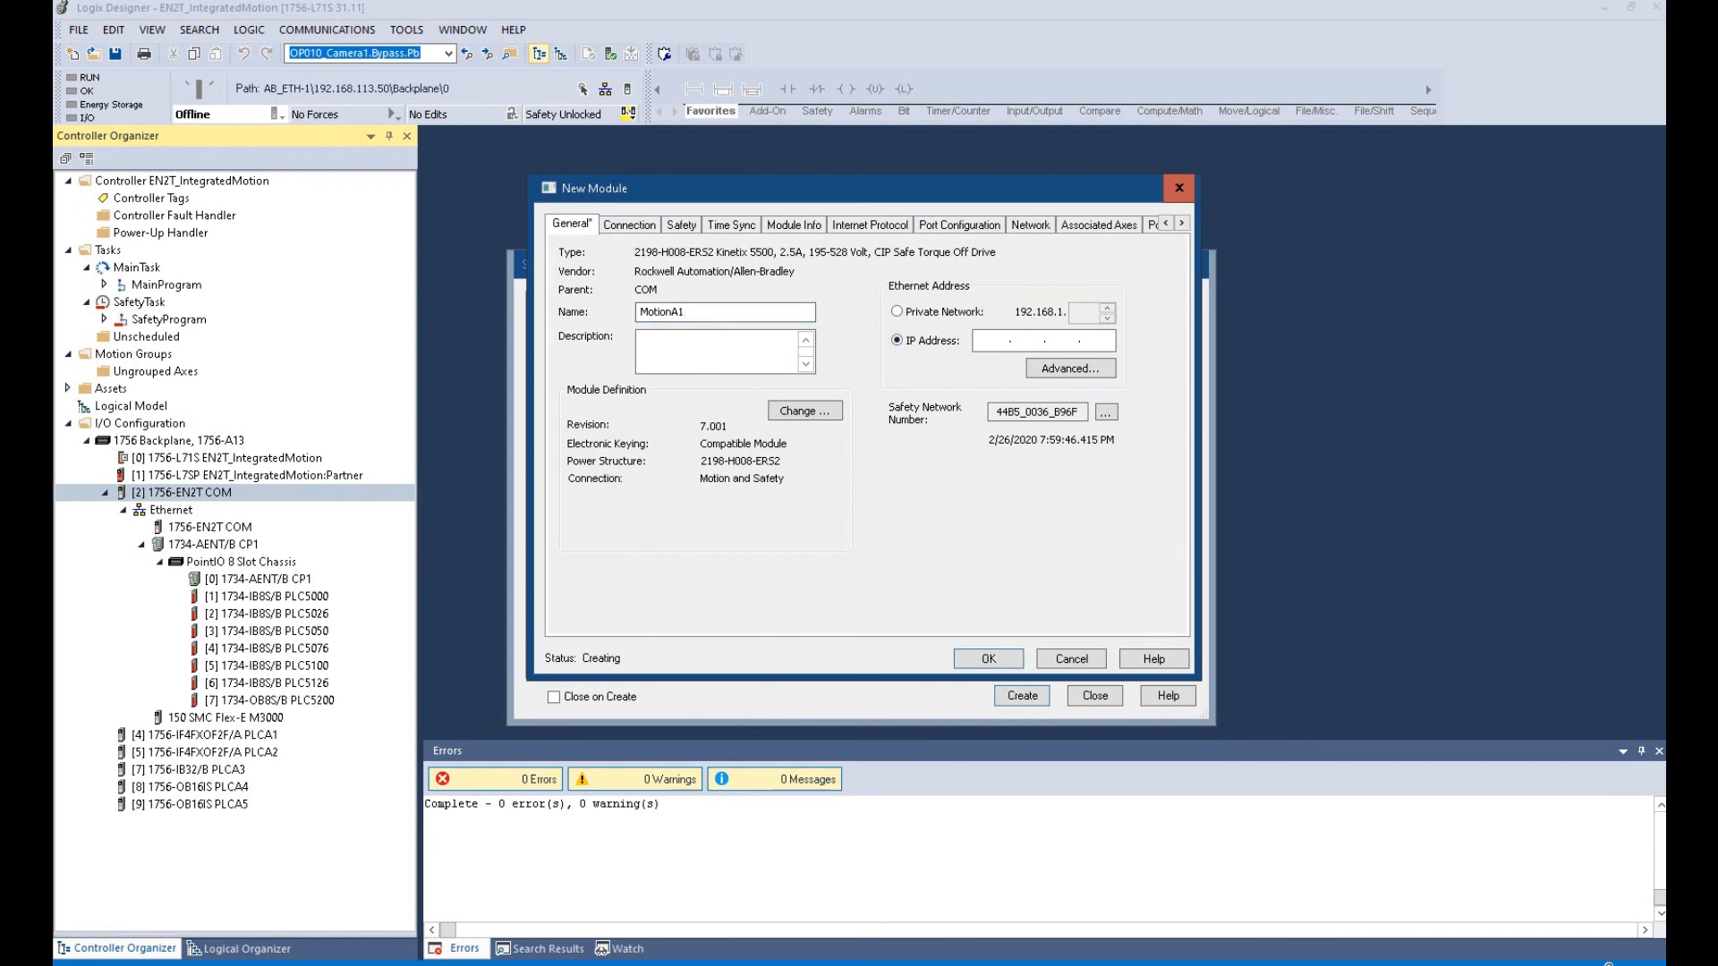
{"action": "type", "text": "68.133.61"}
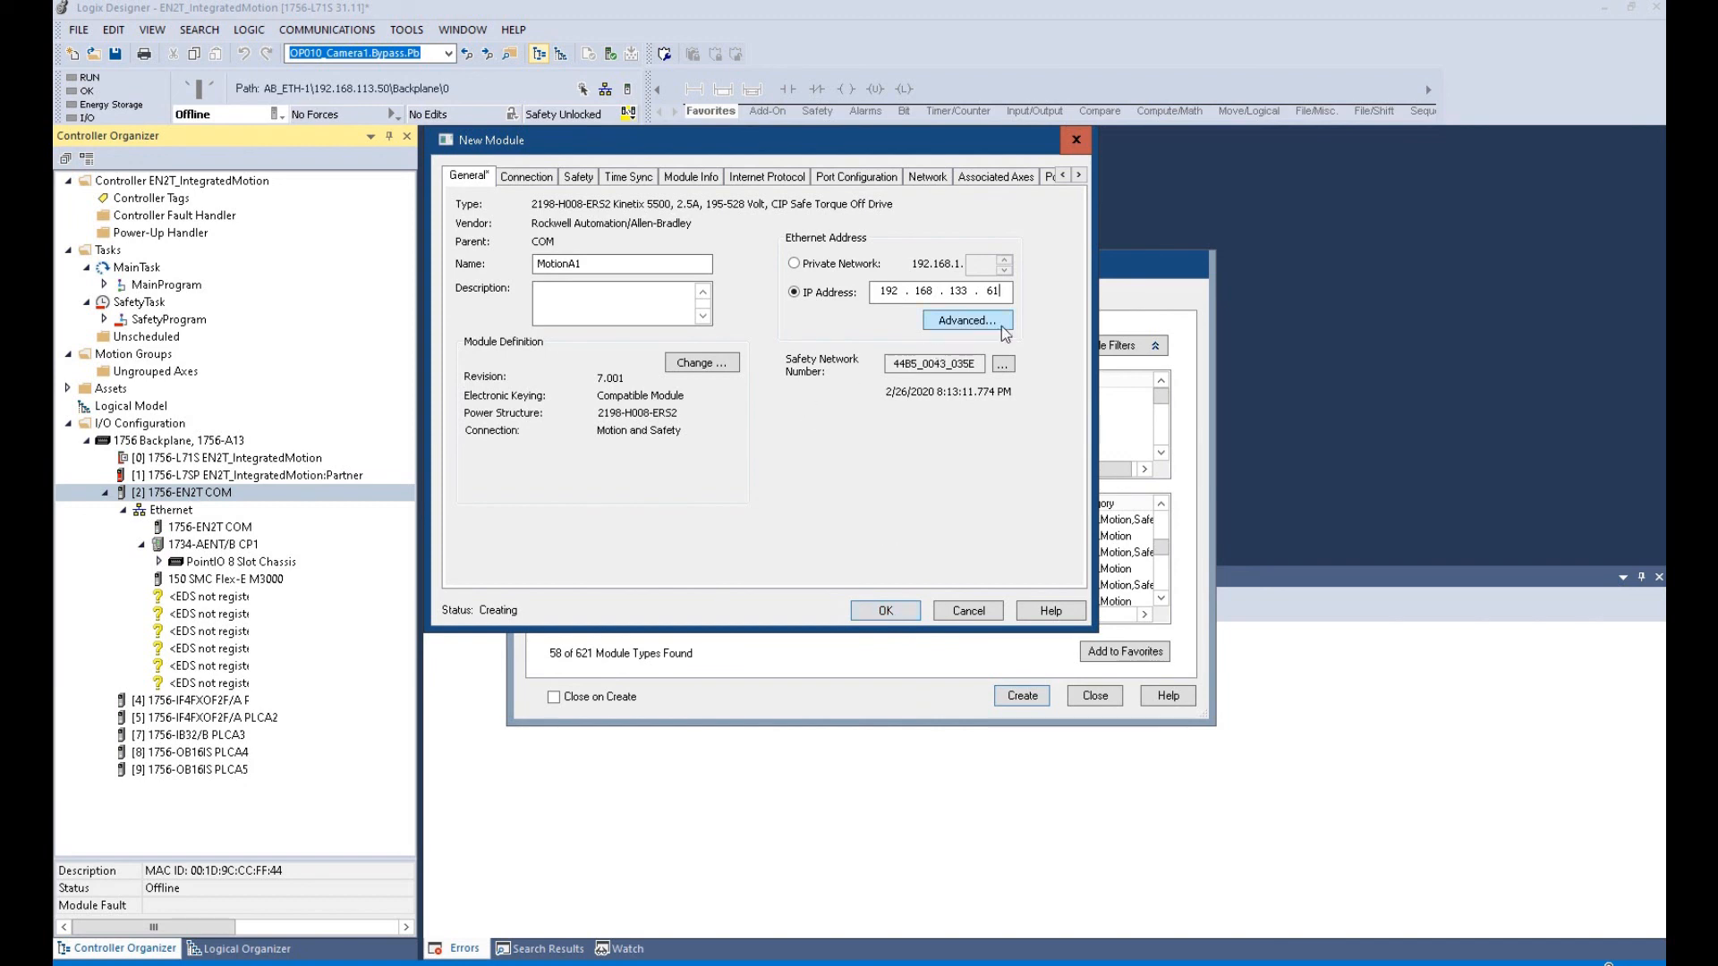
- Review the new drive's connection, safety, time sync, module info, internet protocol, port configuration, network and associated axes settings
{"action": "left_click", "coordinate": [544, 179]}
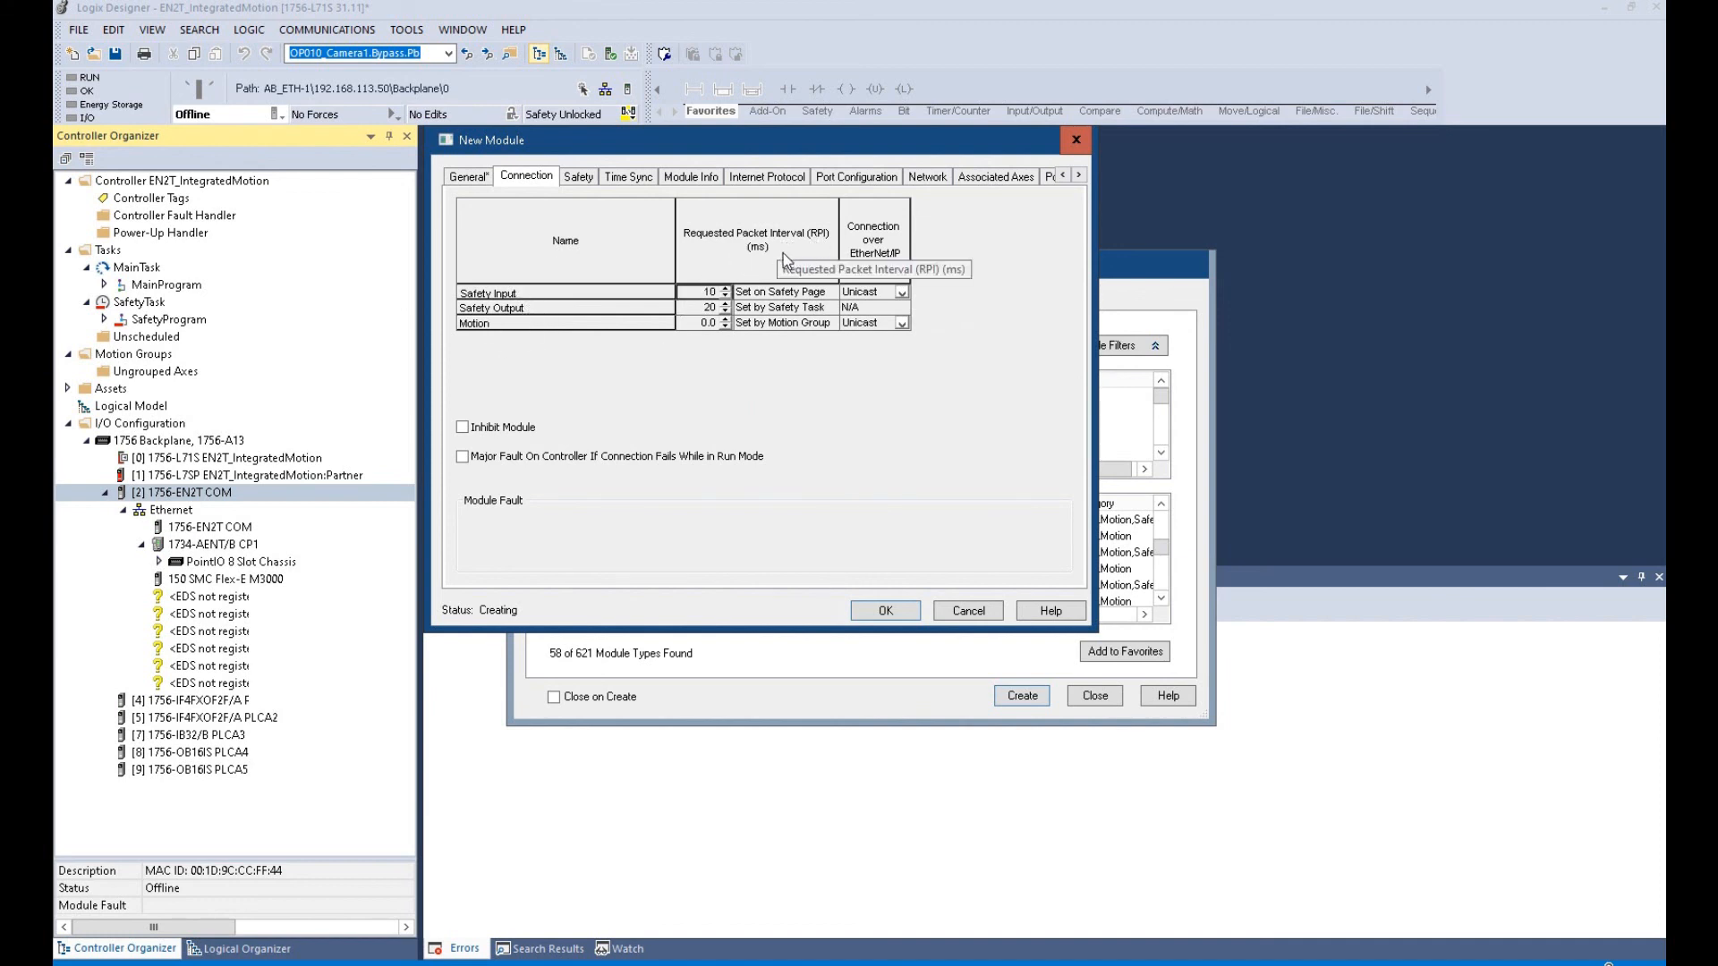
{"action": "left_click", "coordinate": [579, 178]}
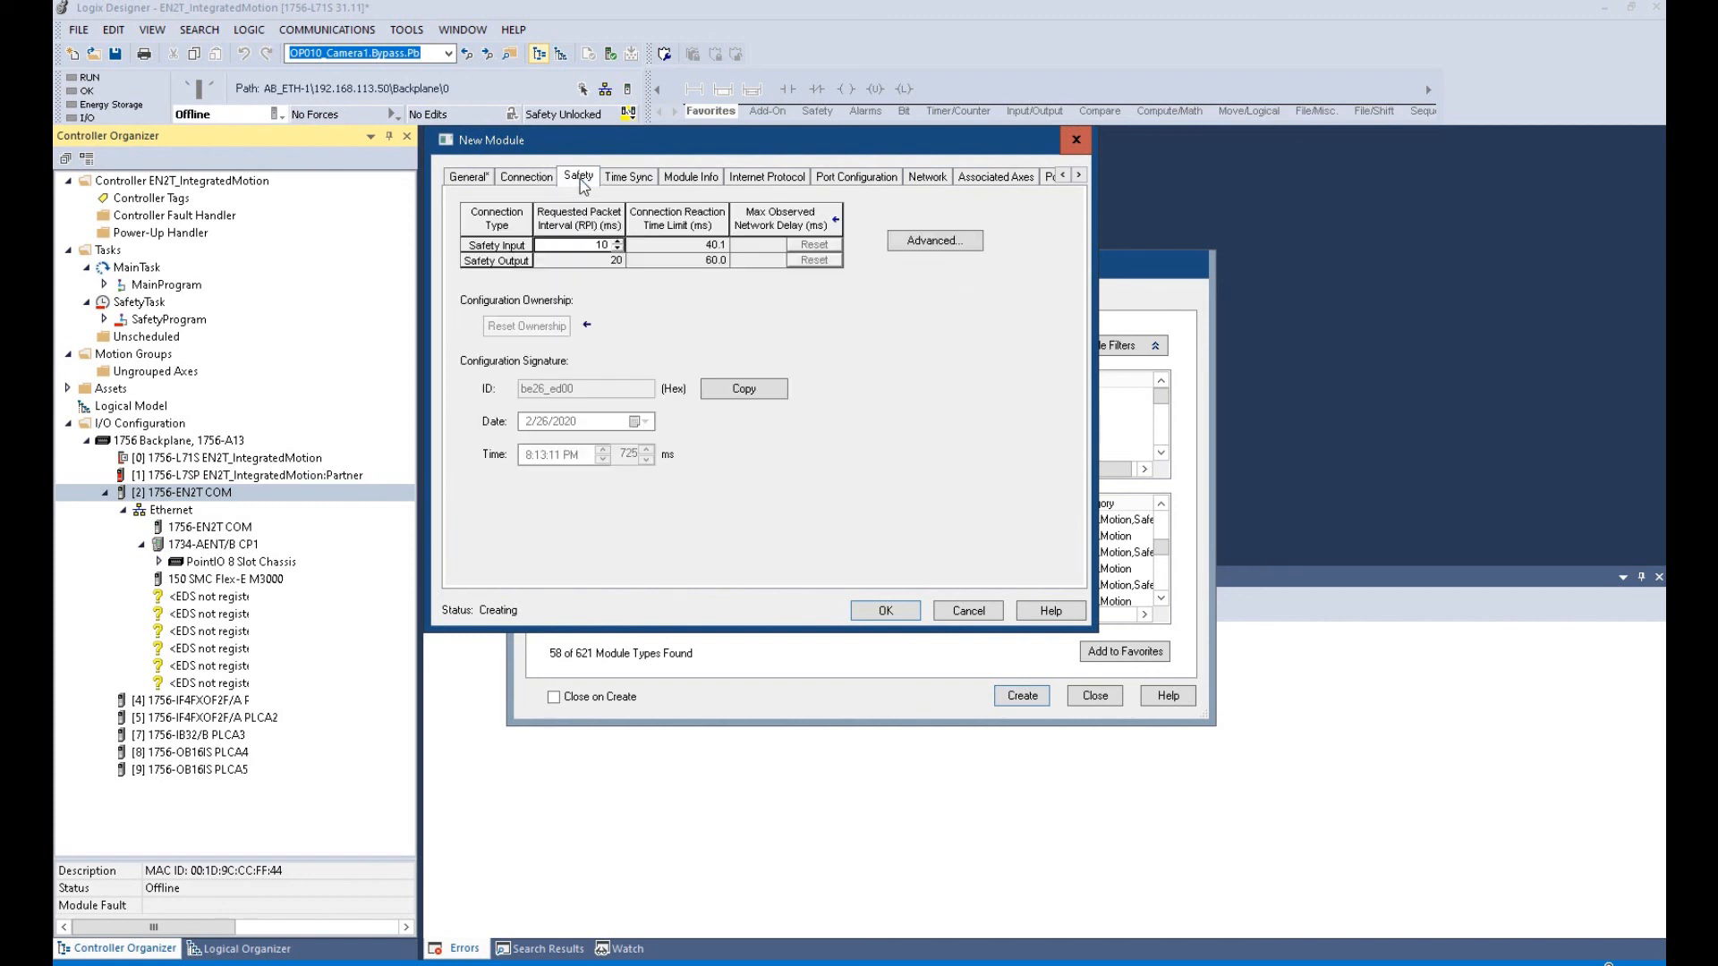
{"action": "left_click", "coordinate": [648, 178]}
{"action": "left_click", "coordinate": [699, 185]}
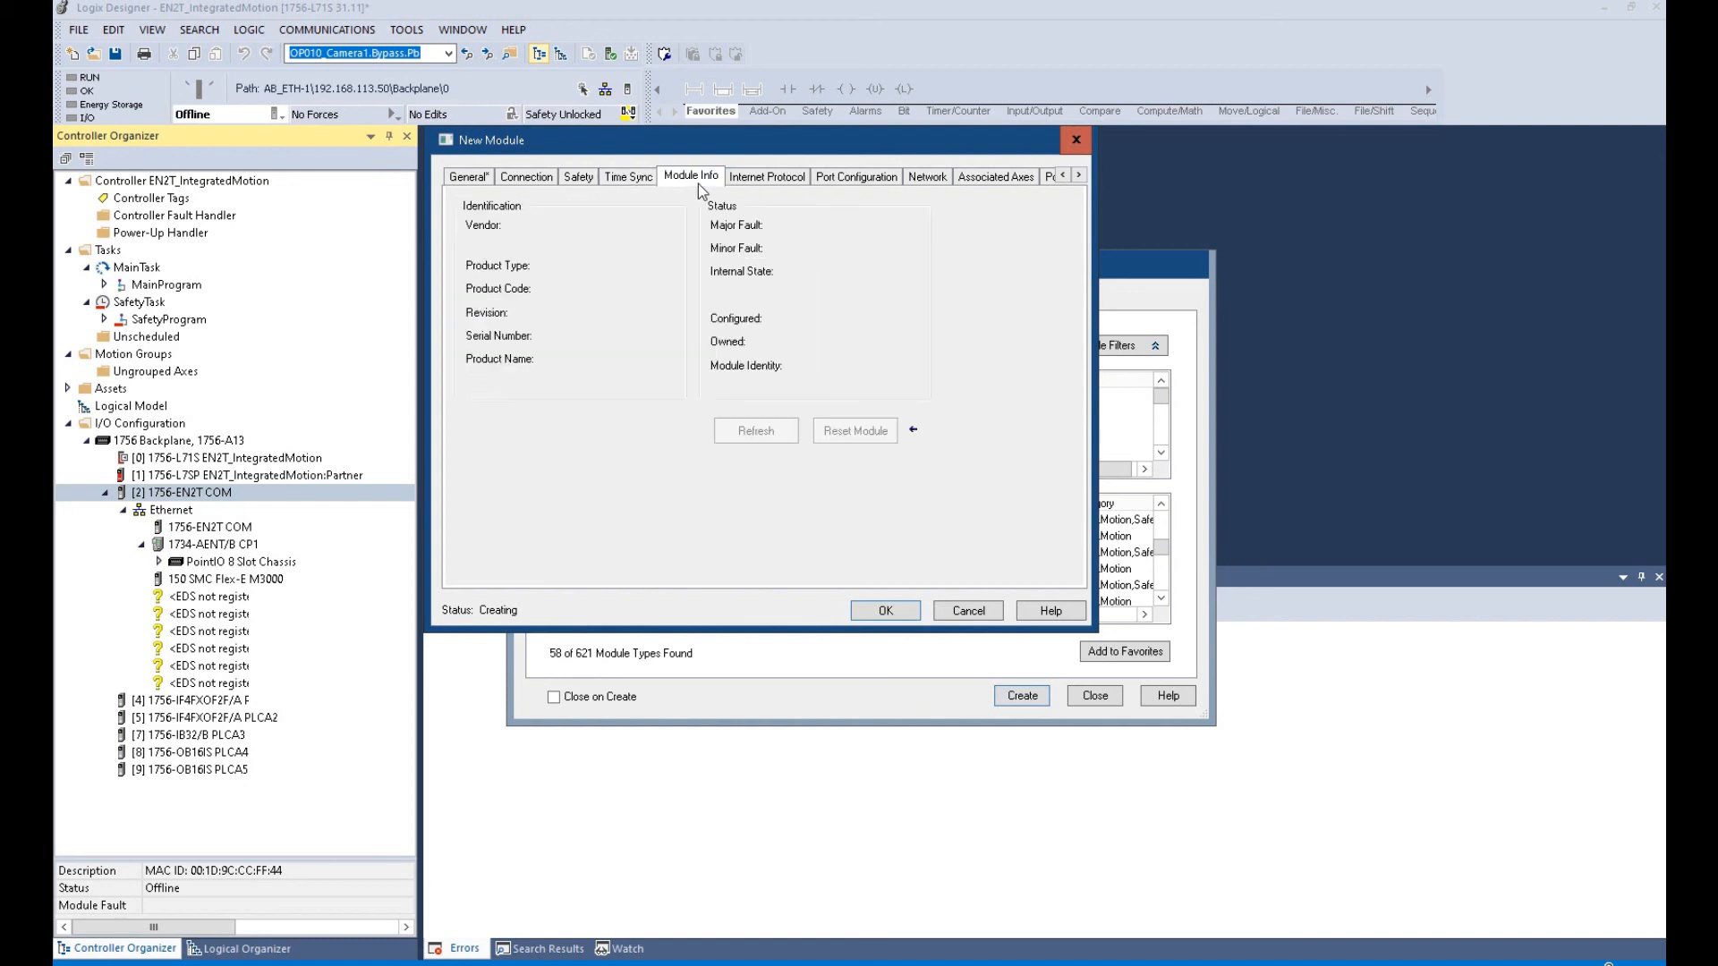
{"action": "left_click", "coordinate": [785, 184]}
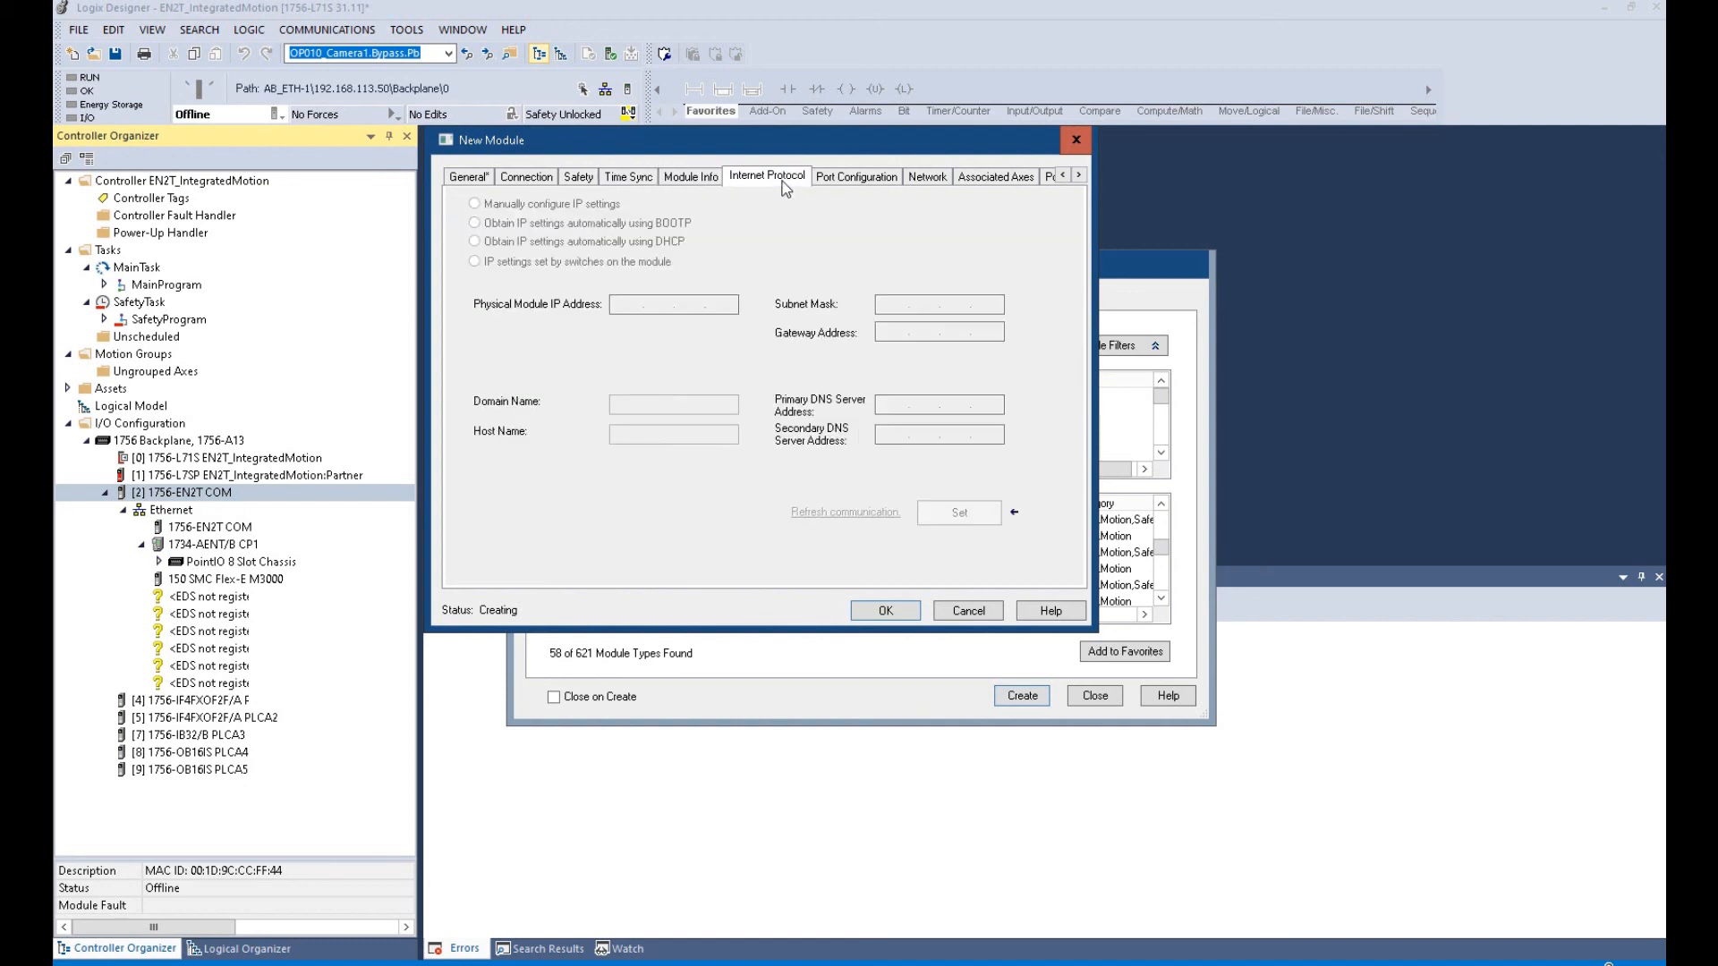
{"action": "left_click", "coordinate": [855, 180]}
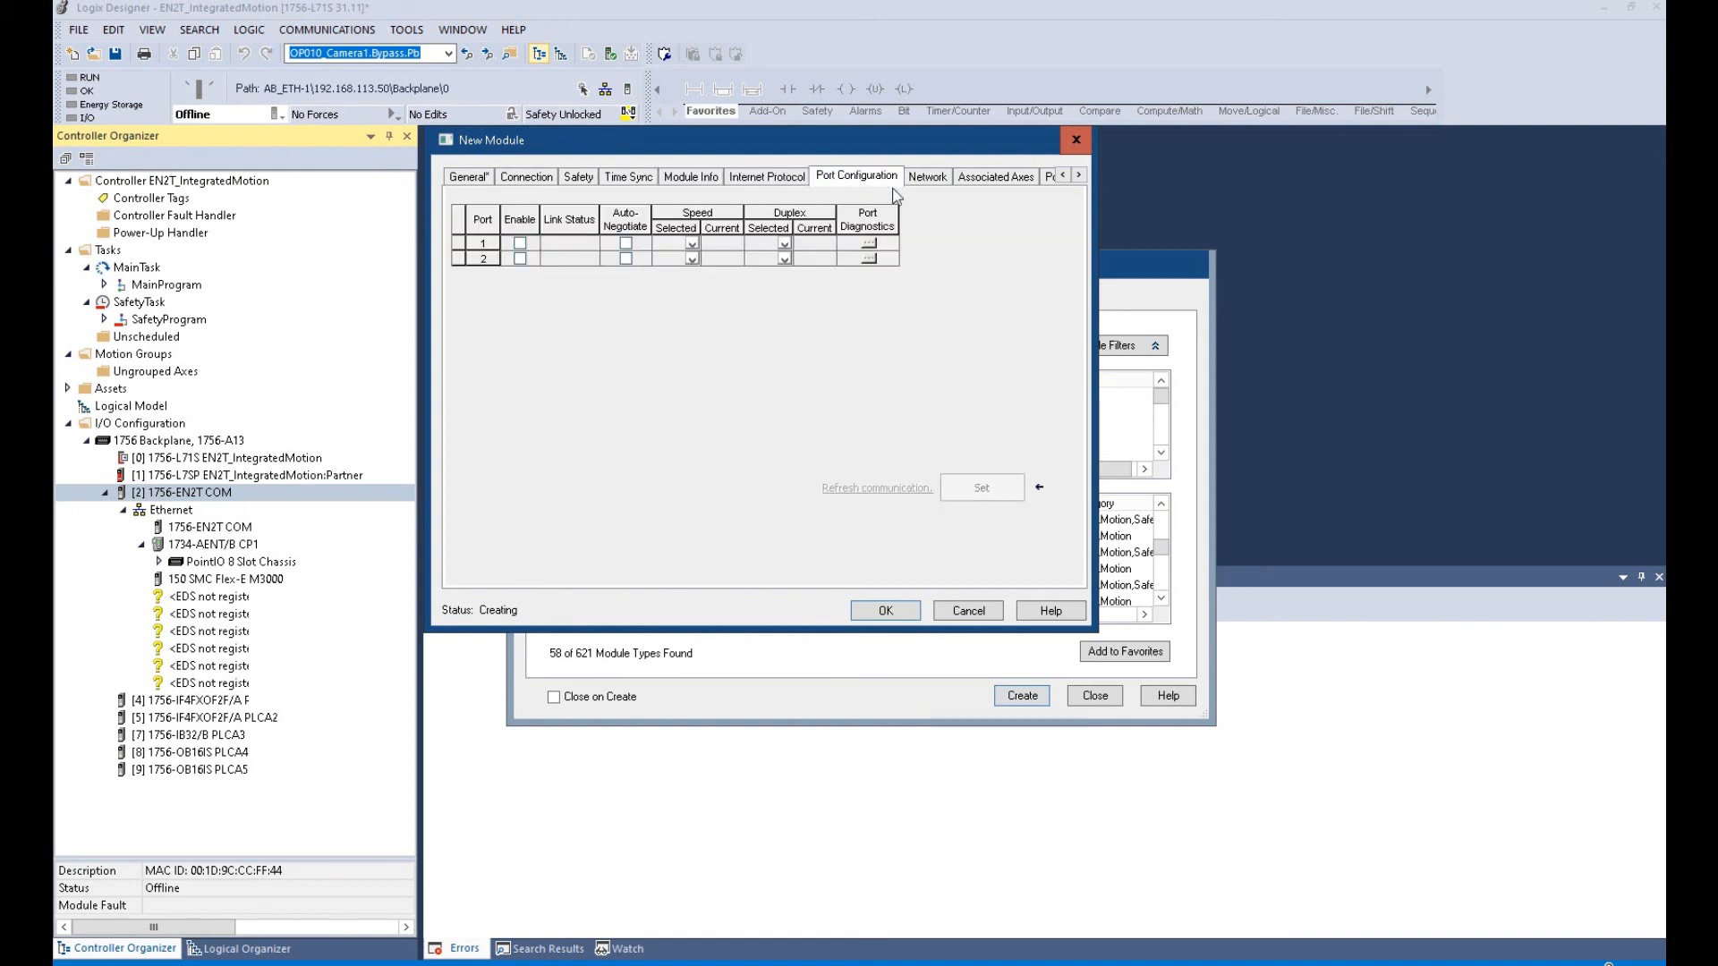
{"action": "left_click", "coordinate": [937, 180]}
{"action": "left_click", "coordinate": [987, 181]}
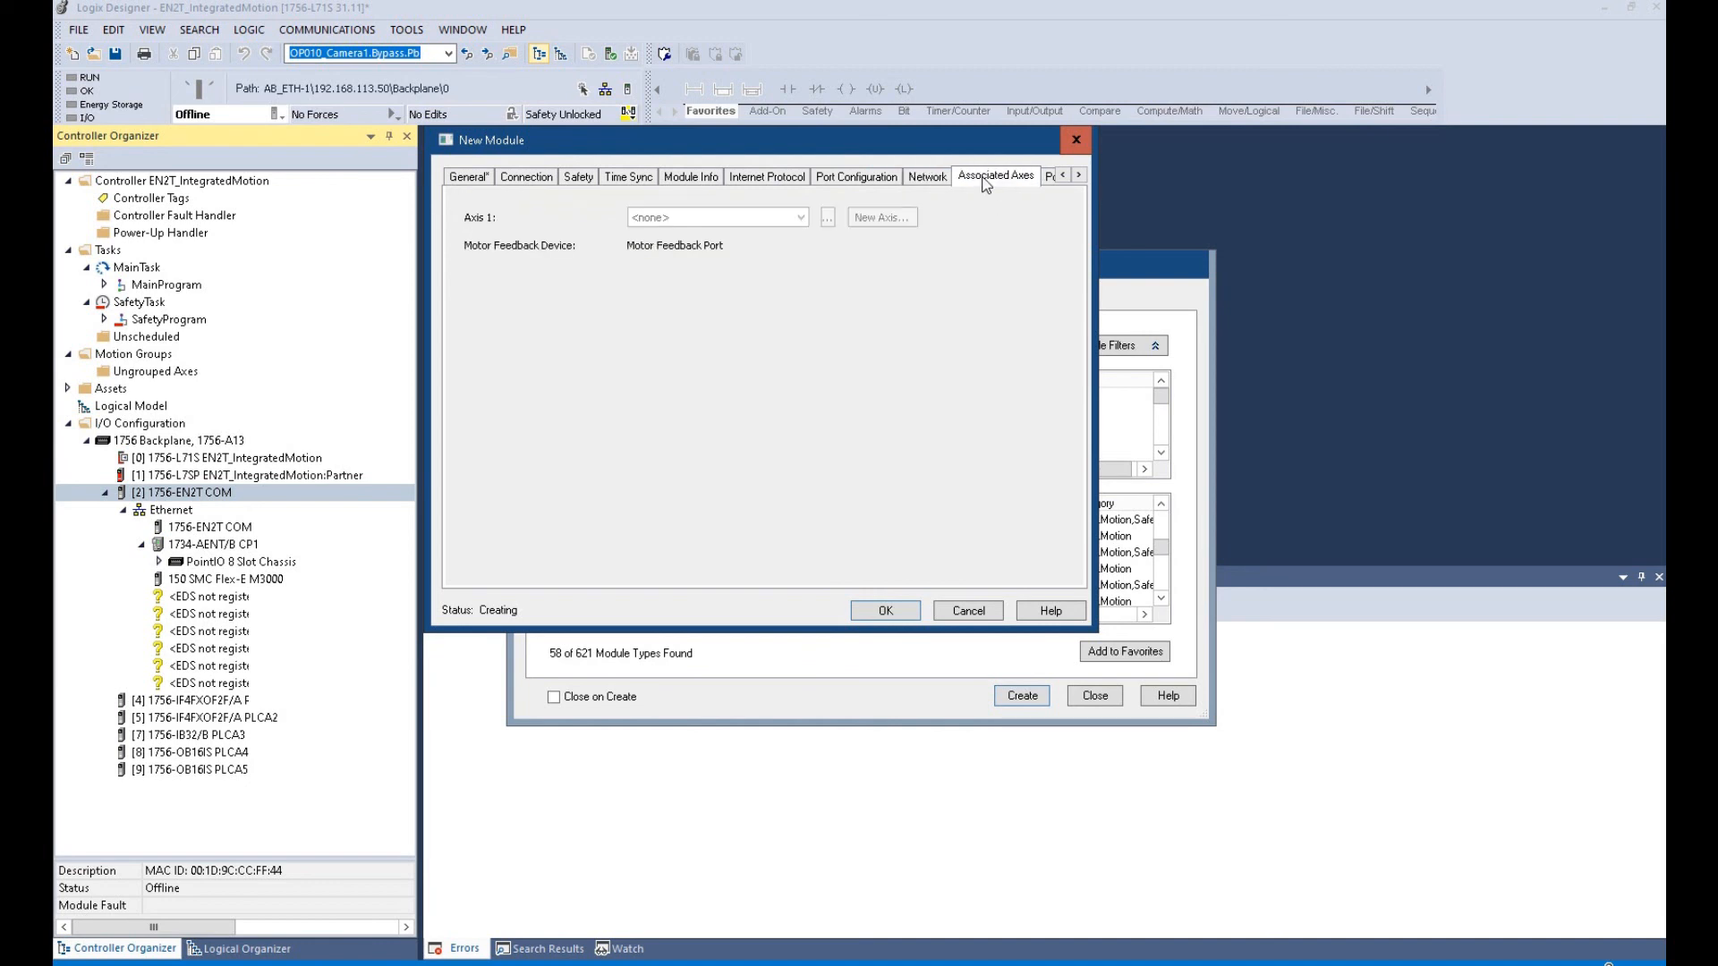
- Review the drive's power, digital input, drive safety and motion diagnostics settings, and finish adding the MotionA1 module
{"action": "left_click", "coordinate": [1079, 175]}
{"action": "left_click", "coordinate": [1079, 175]}
{"action": "left_click", "coordinate": [1079, 175]}
{"action": "left_click", "coordinate": [1079, 175]}
{"action": "left_click", "coordinate": [1079, 176]}
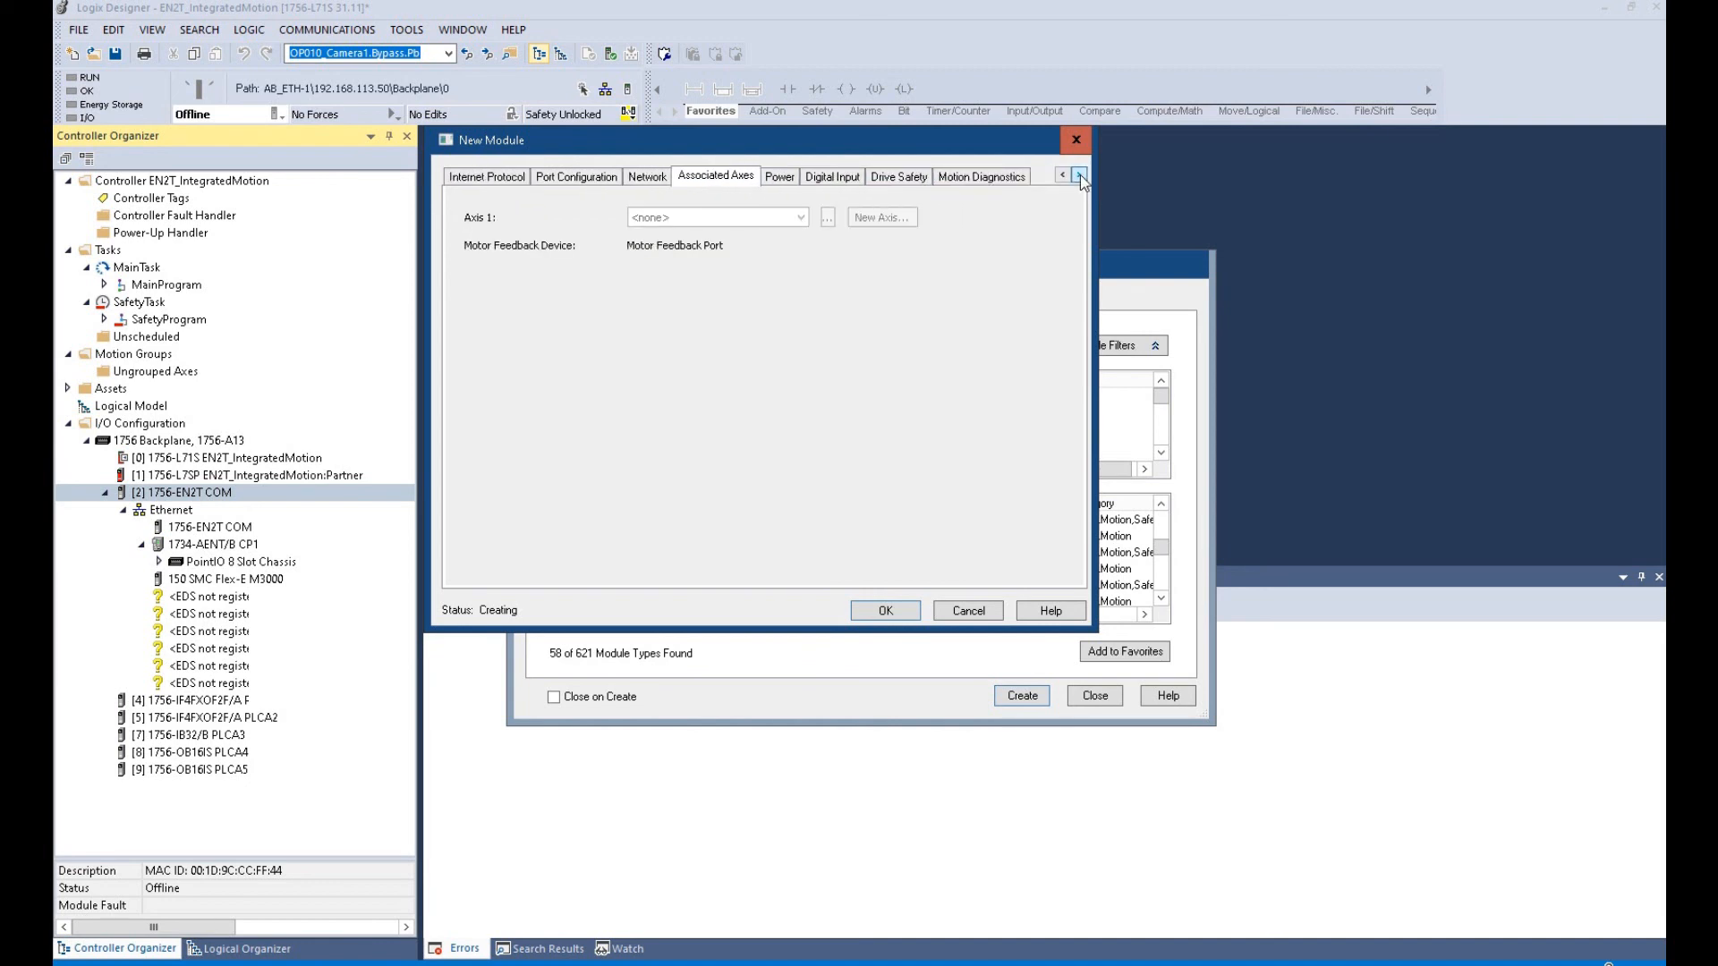
{"action": "left_click", "coordinate": [780, 179]}
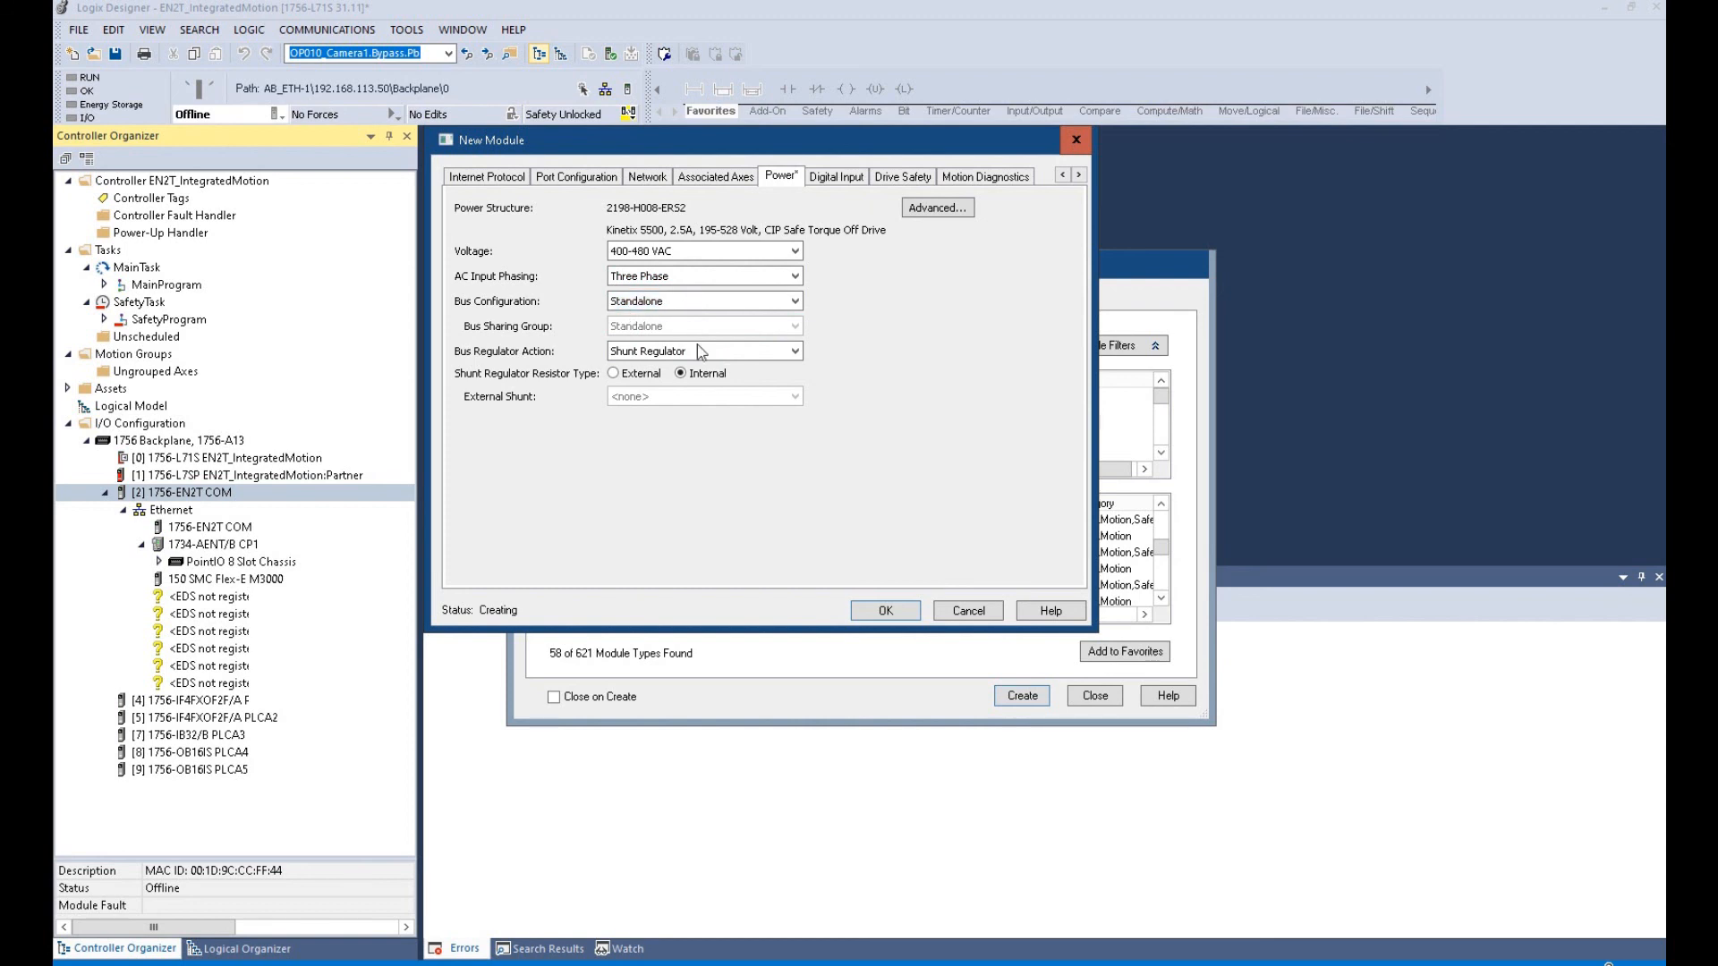
{"action": "left_click", "coordinate": [855, 181]}
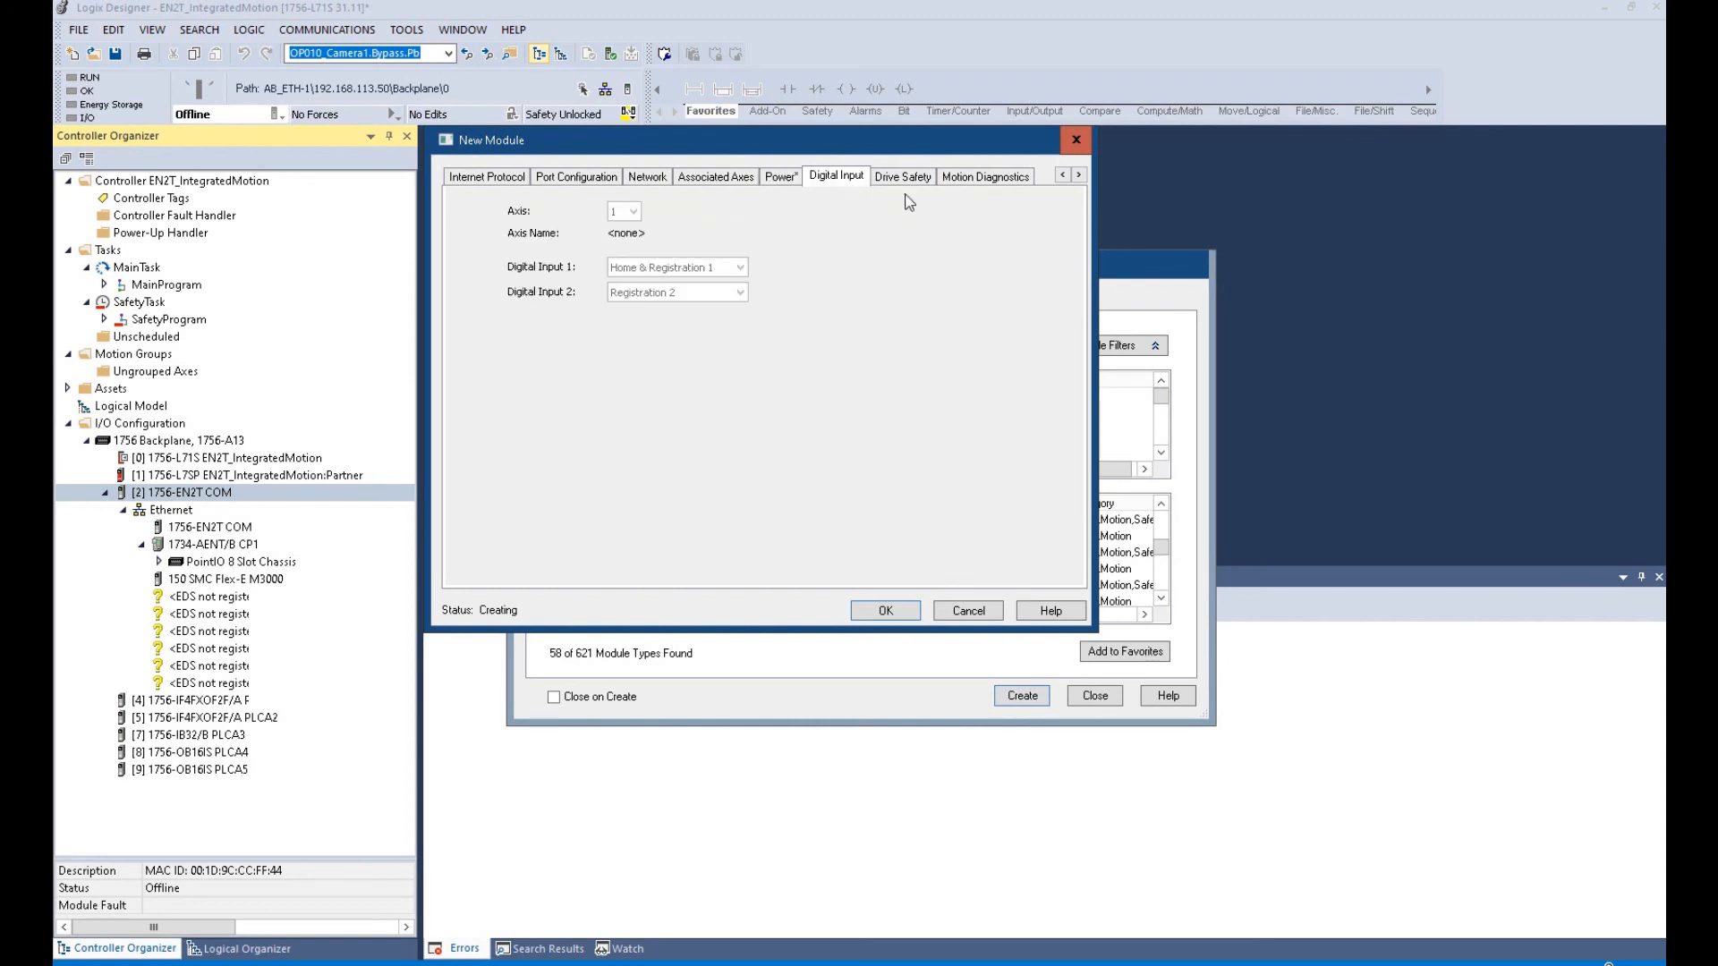
{"action": "left_click", "coordinate": [899, 177]}
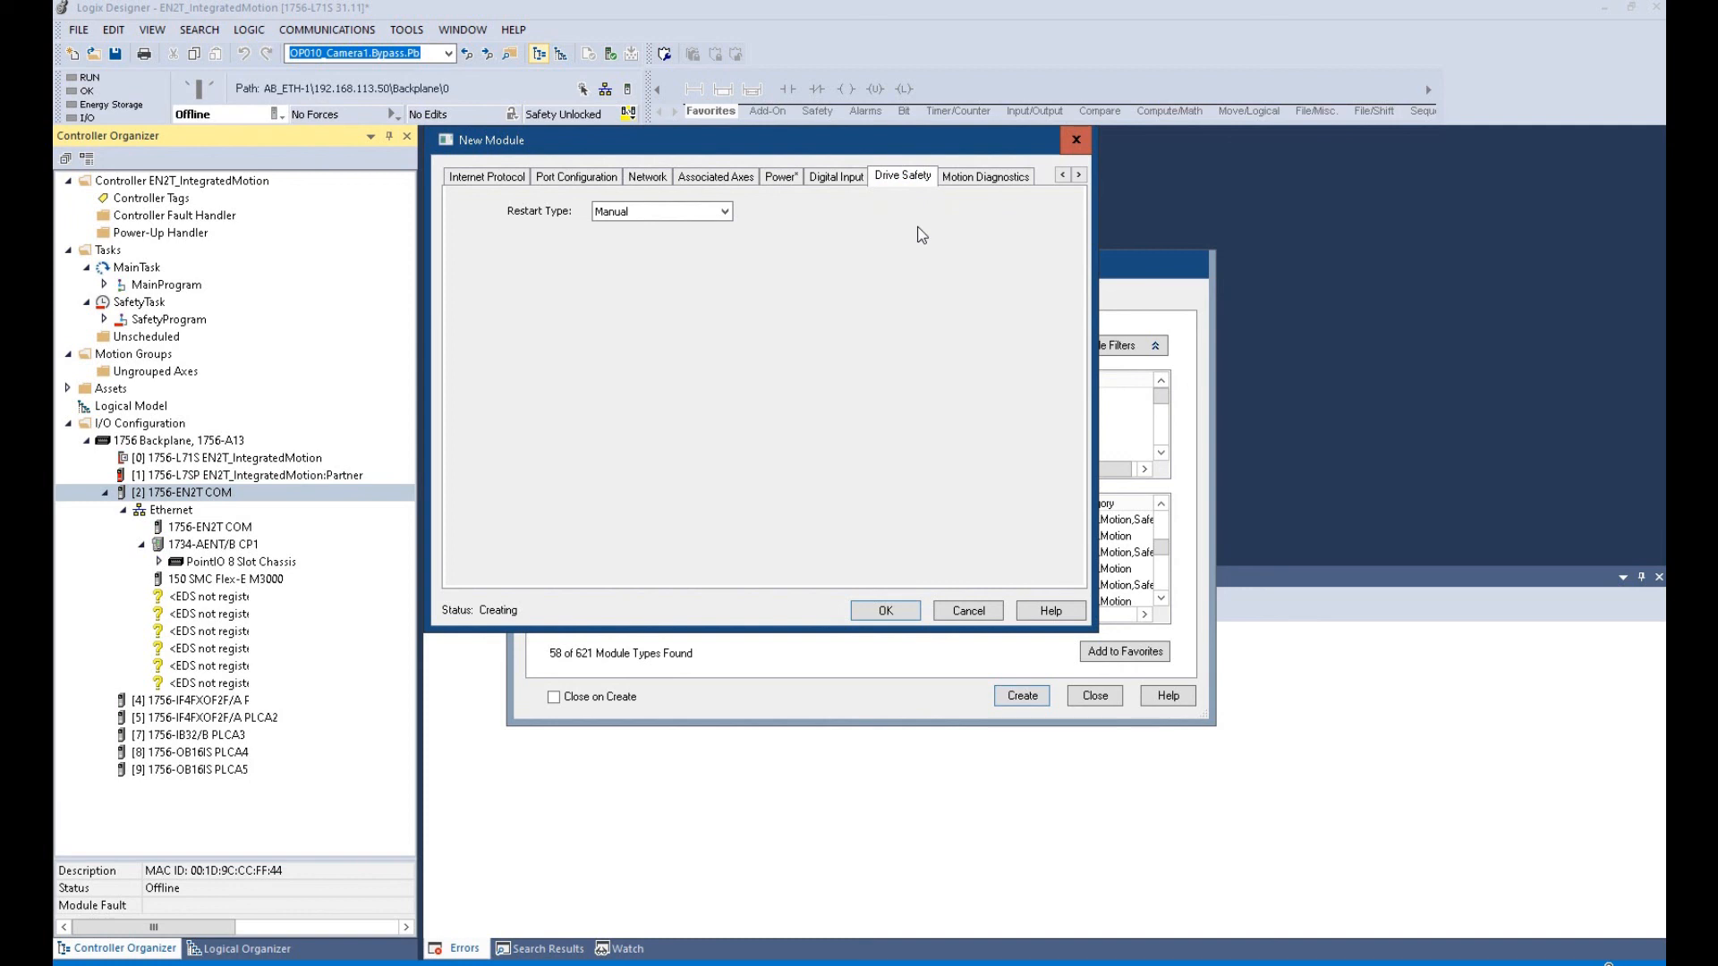
{"action": "left_click", "coordinate": [980, 176]}
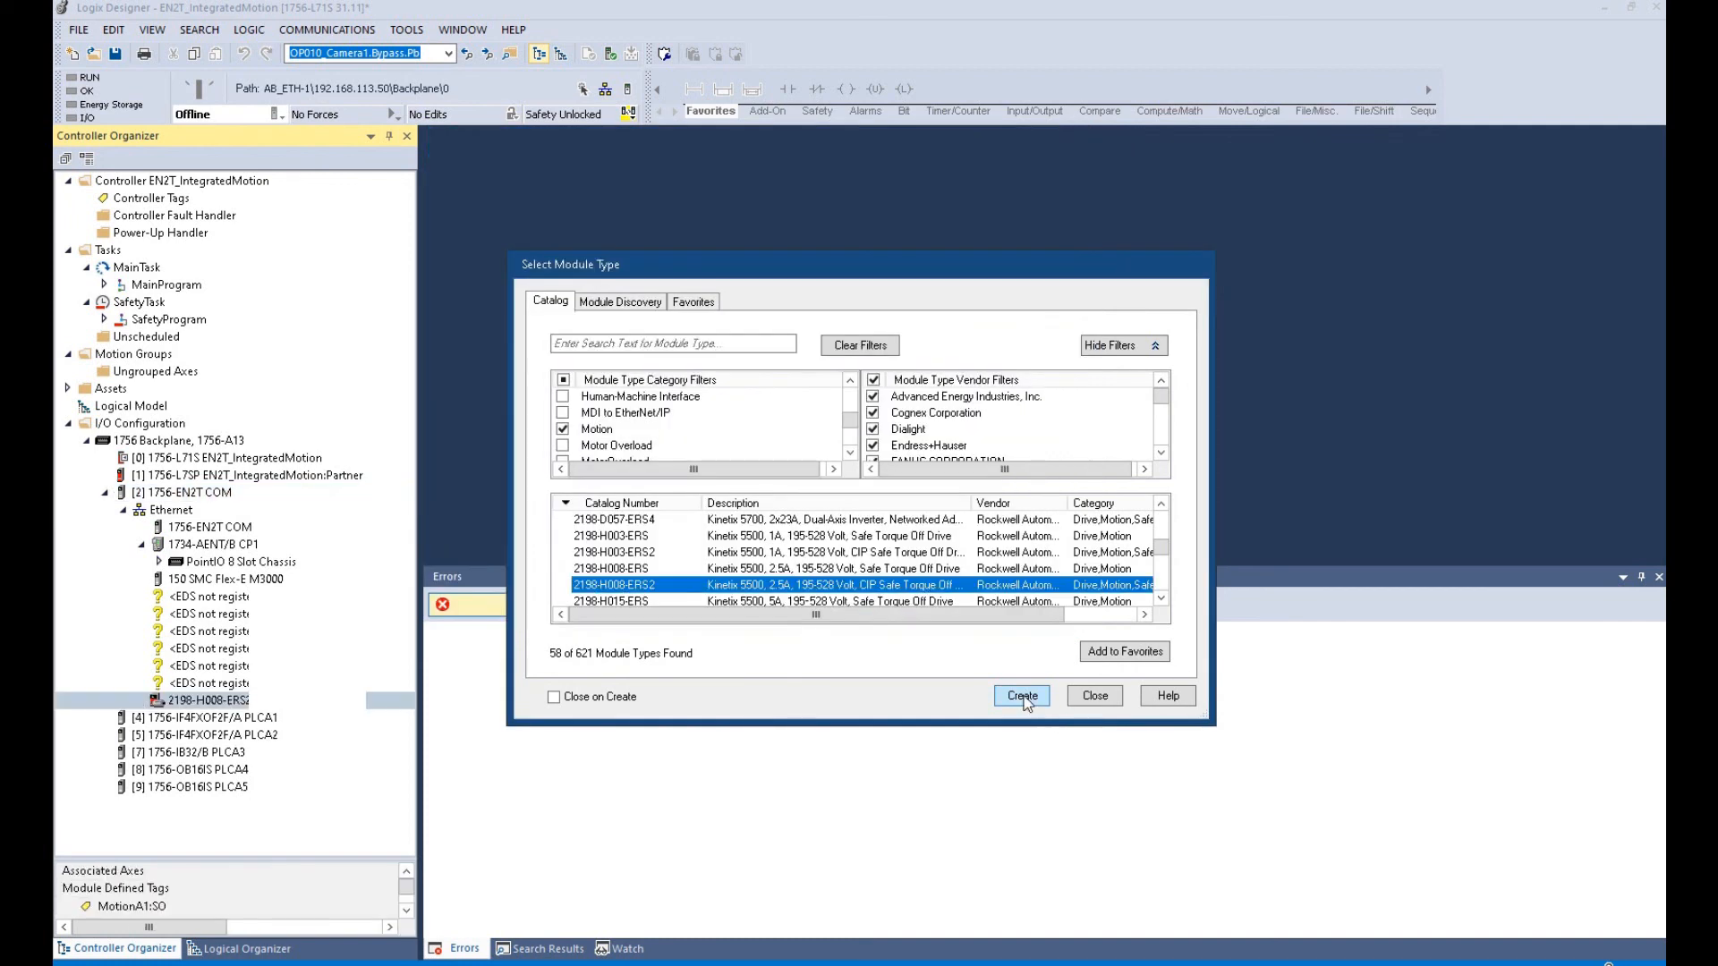
{"action": "left_click", "coordinate": [1095, 696]}
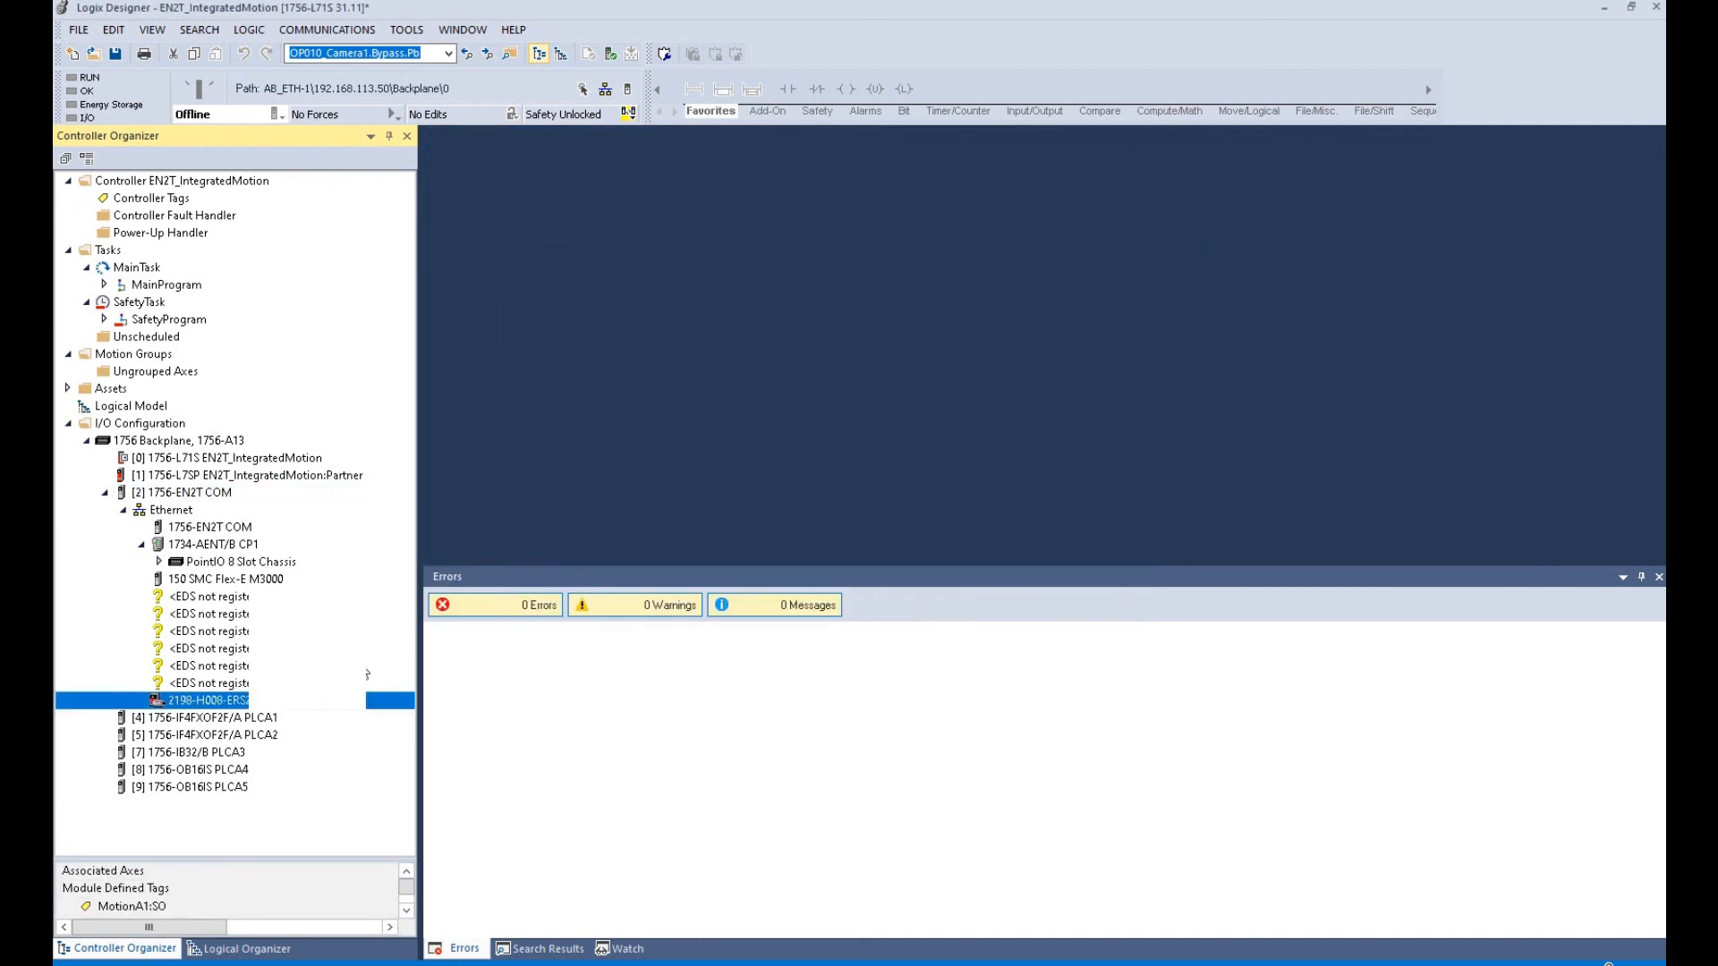
- Open the module properties of the 2198-H008-ERS2 drive and verify the controller project
{"action": "right_click", "coordinate": [289, 713]}
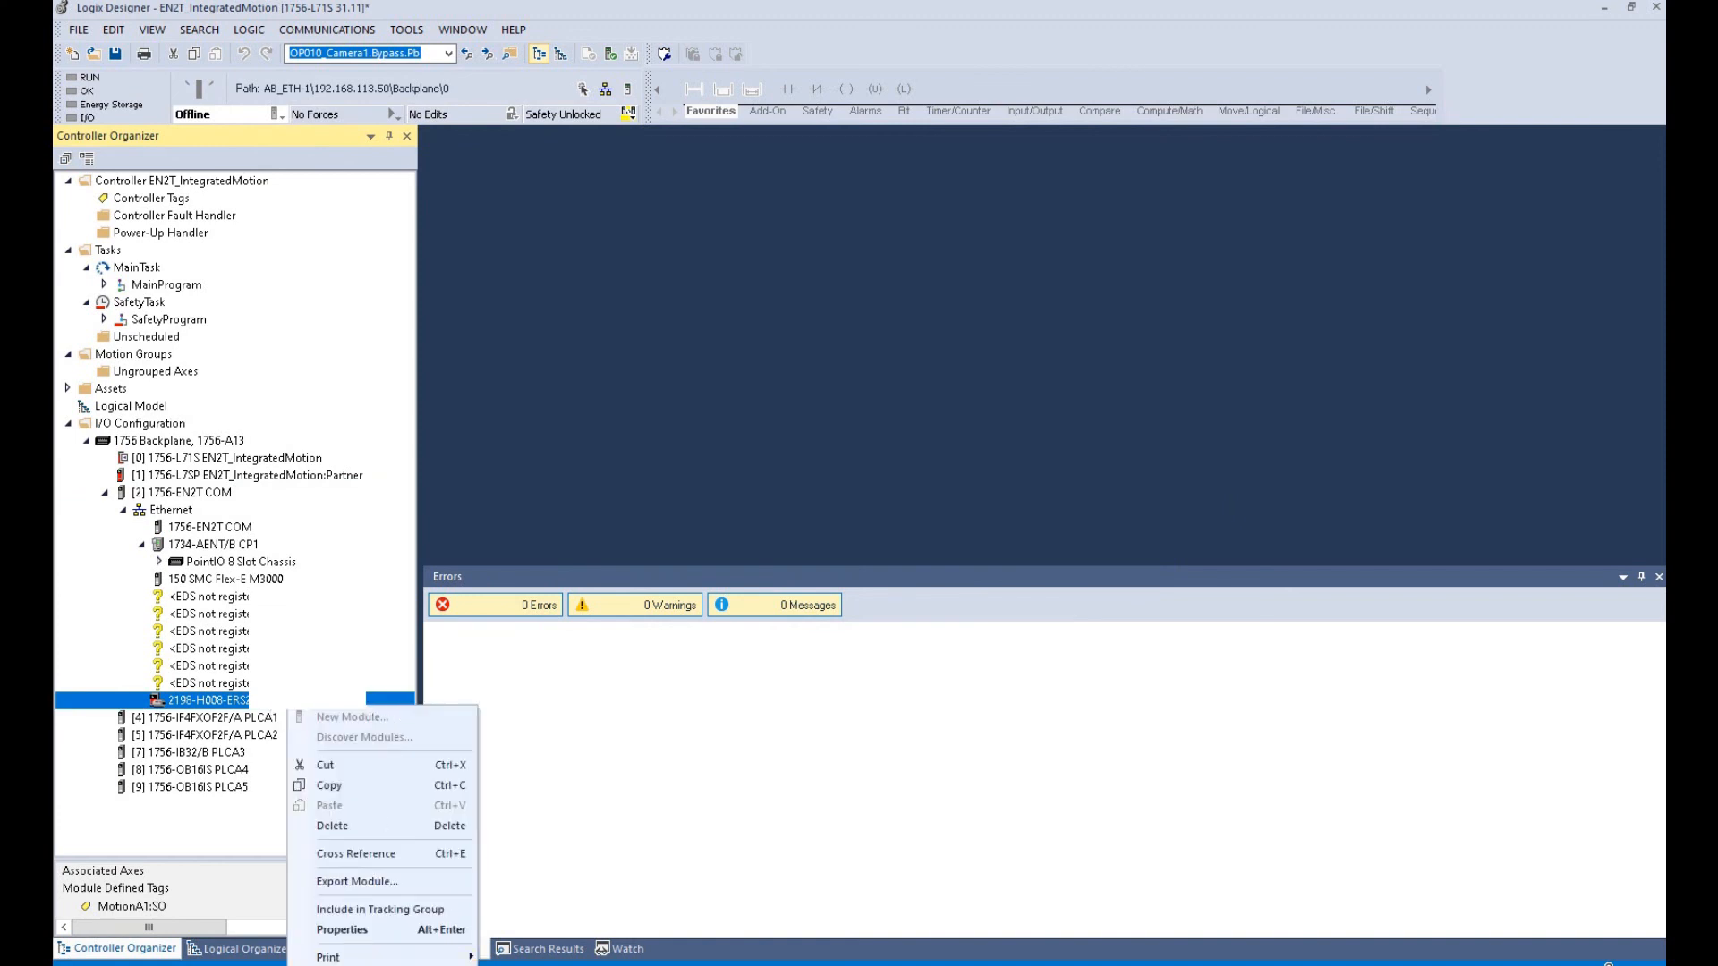
{"action": "left_click", "coordinate": [362, 931]}
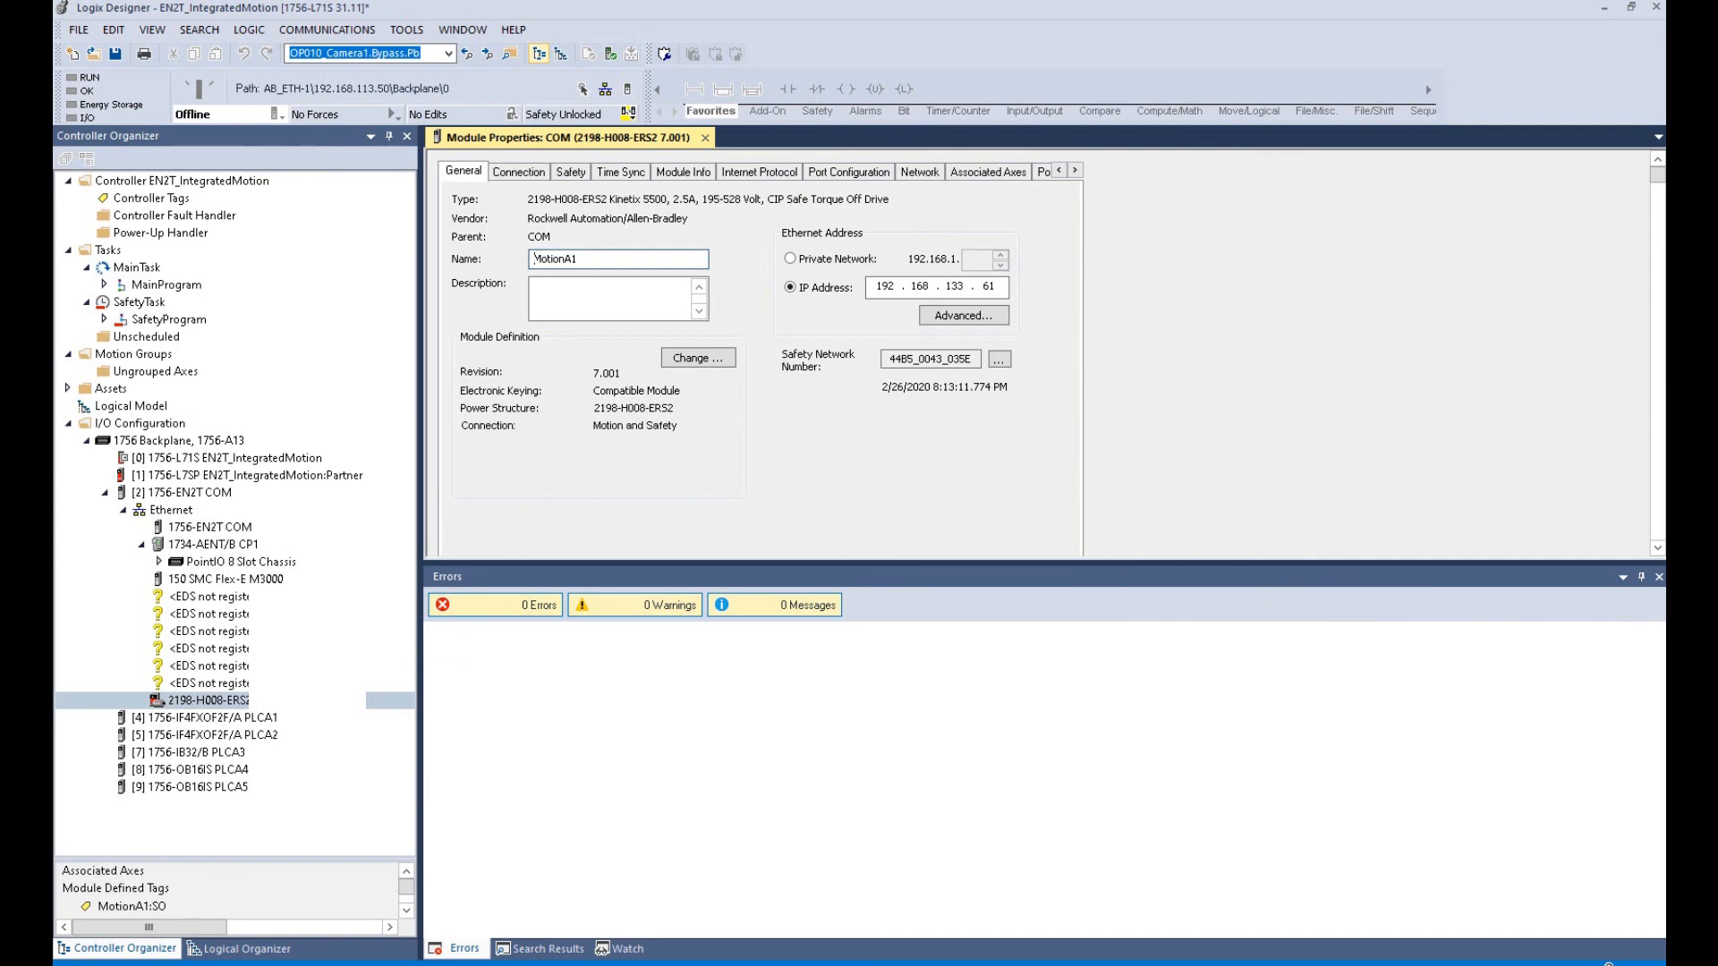
{"action": "left_click", "coordinate": [609, 53]}
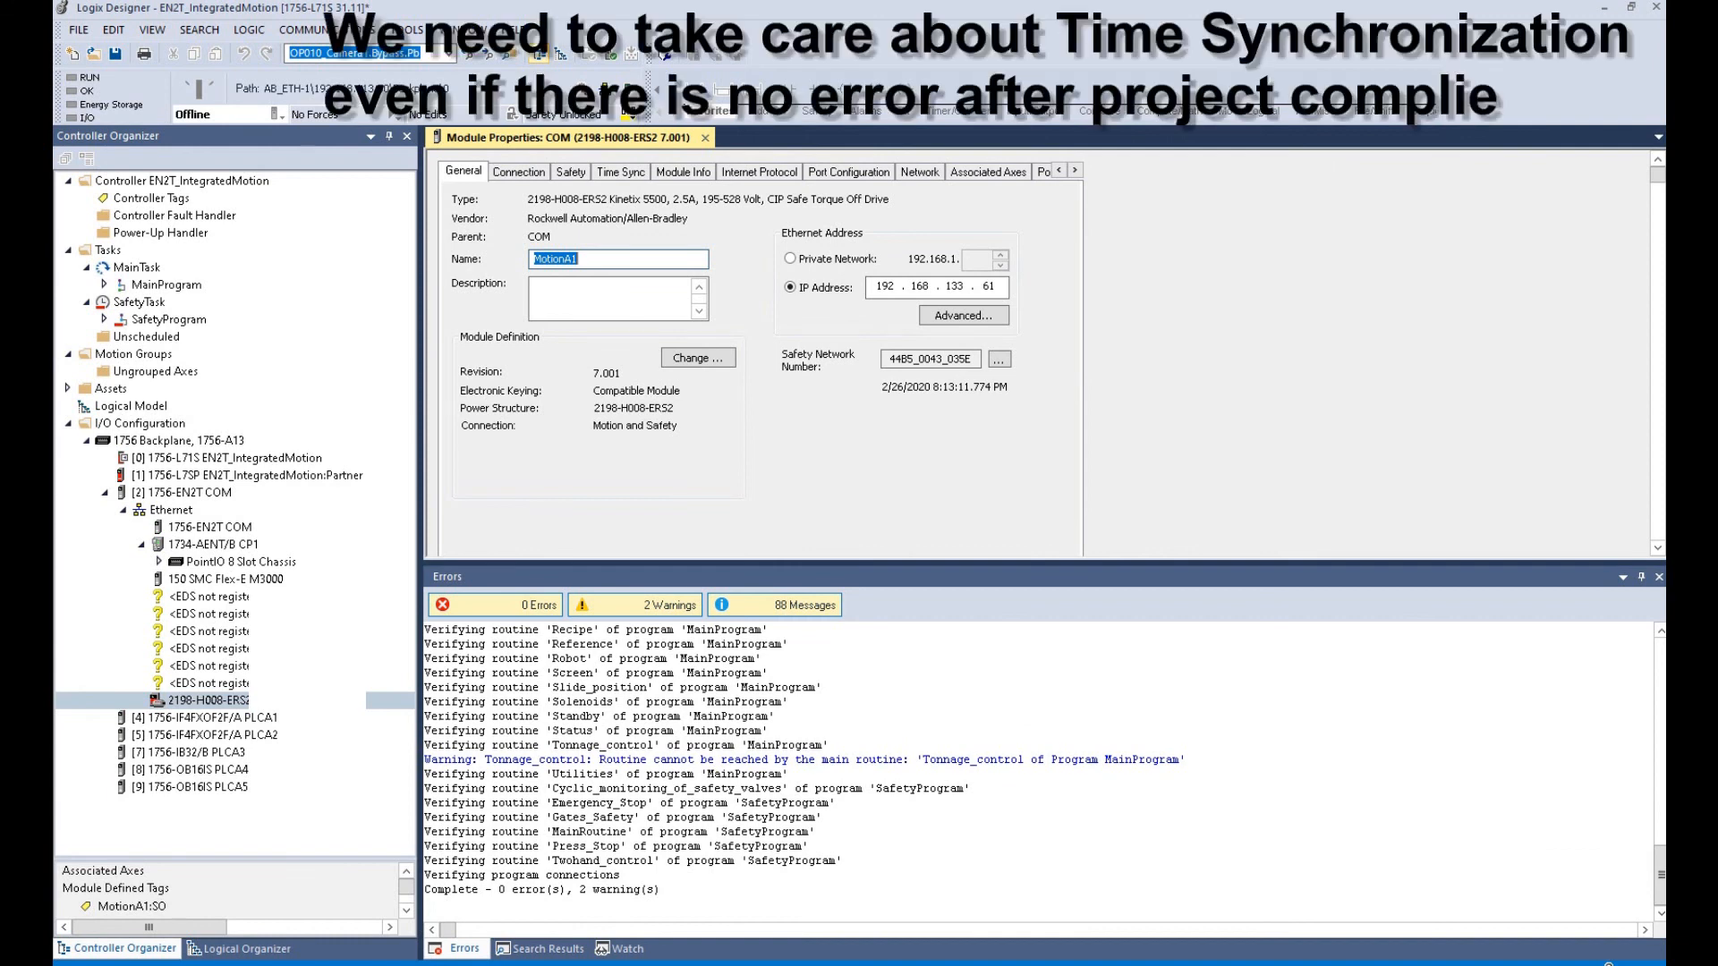
- Switch to PDF-XChange Viewer and read the Set Time Synchronization section of the integrated motion manual
{"action": "key", "text": "alt+Tab"}
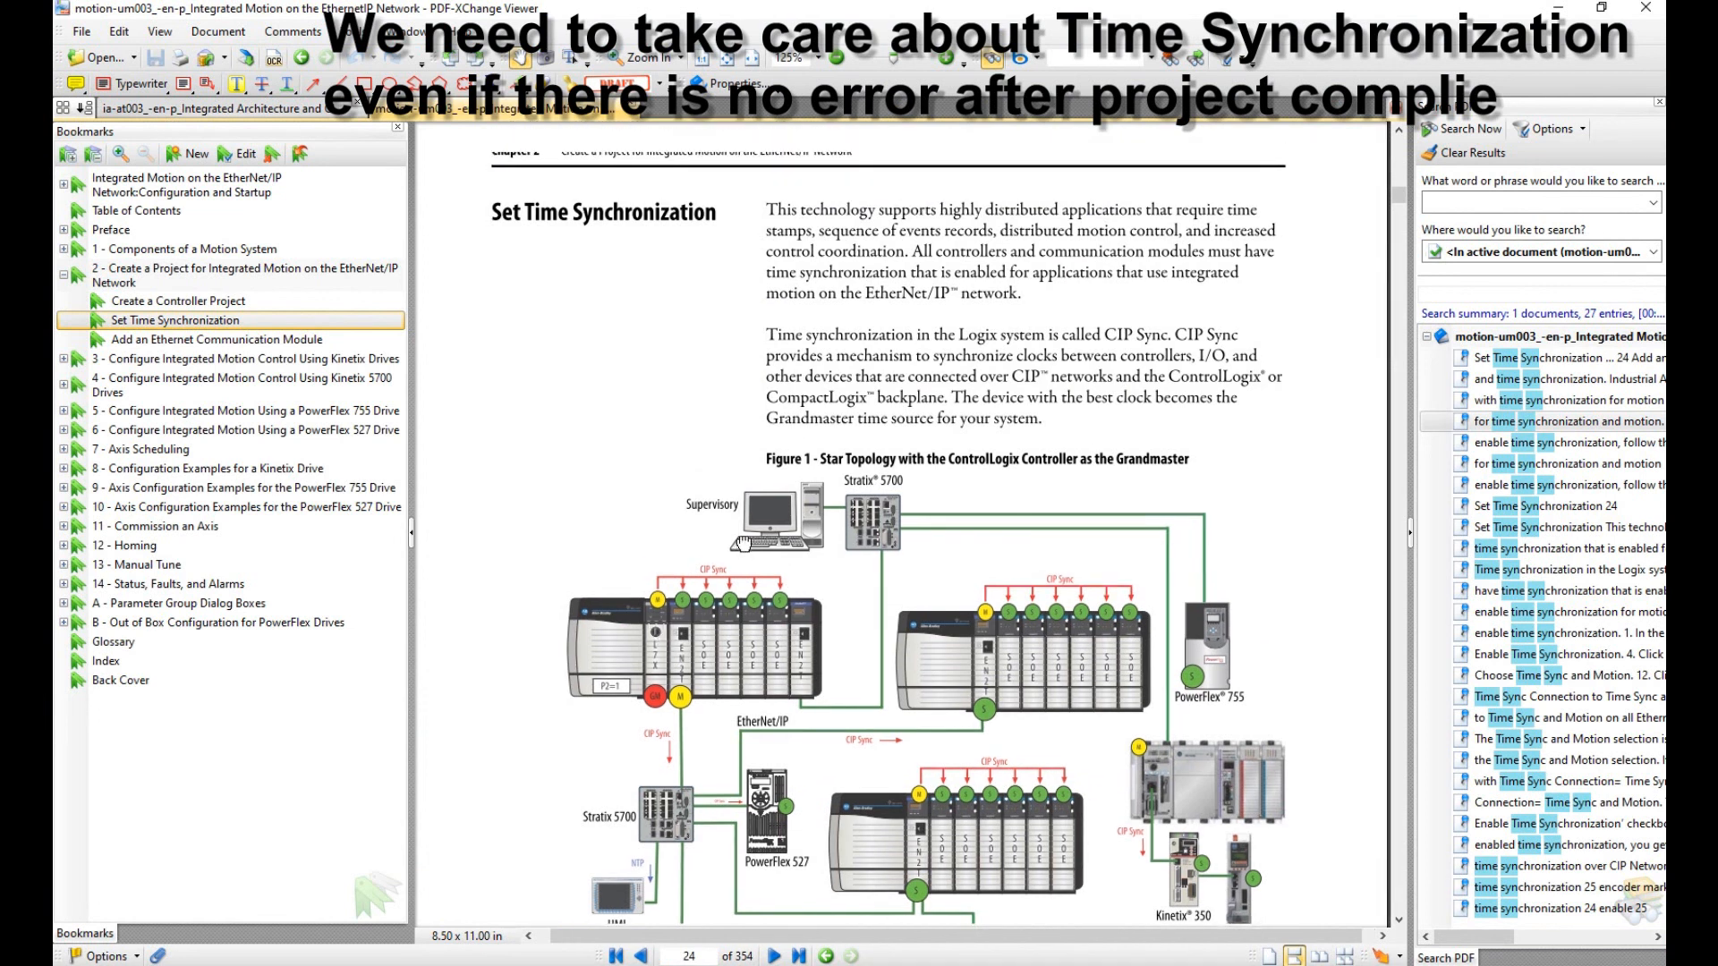
{"action": "left_click", "coordinate": [168, 322]}
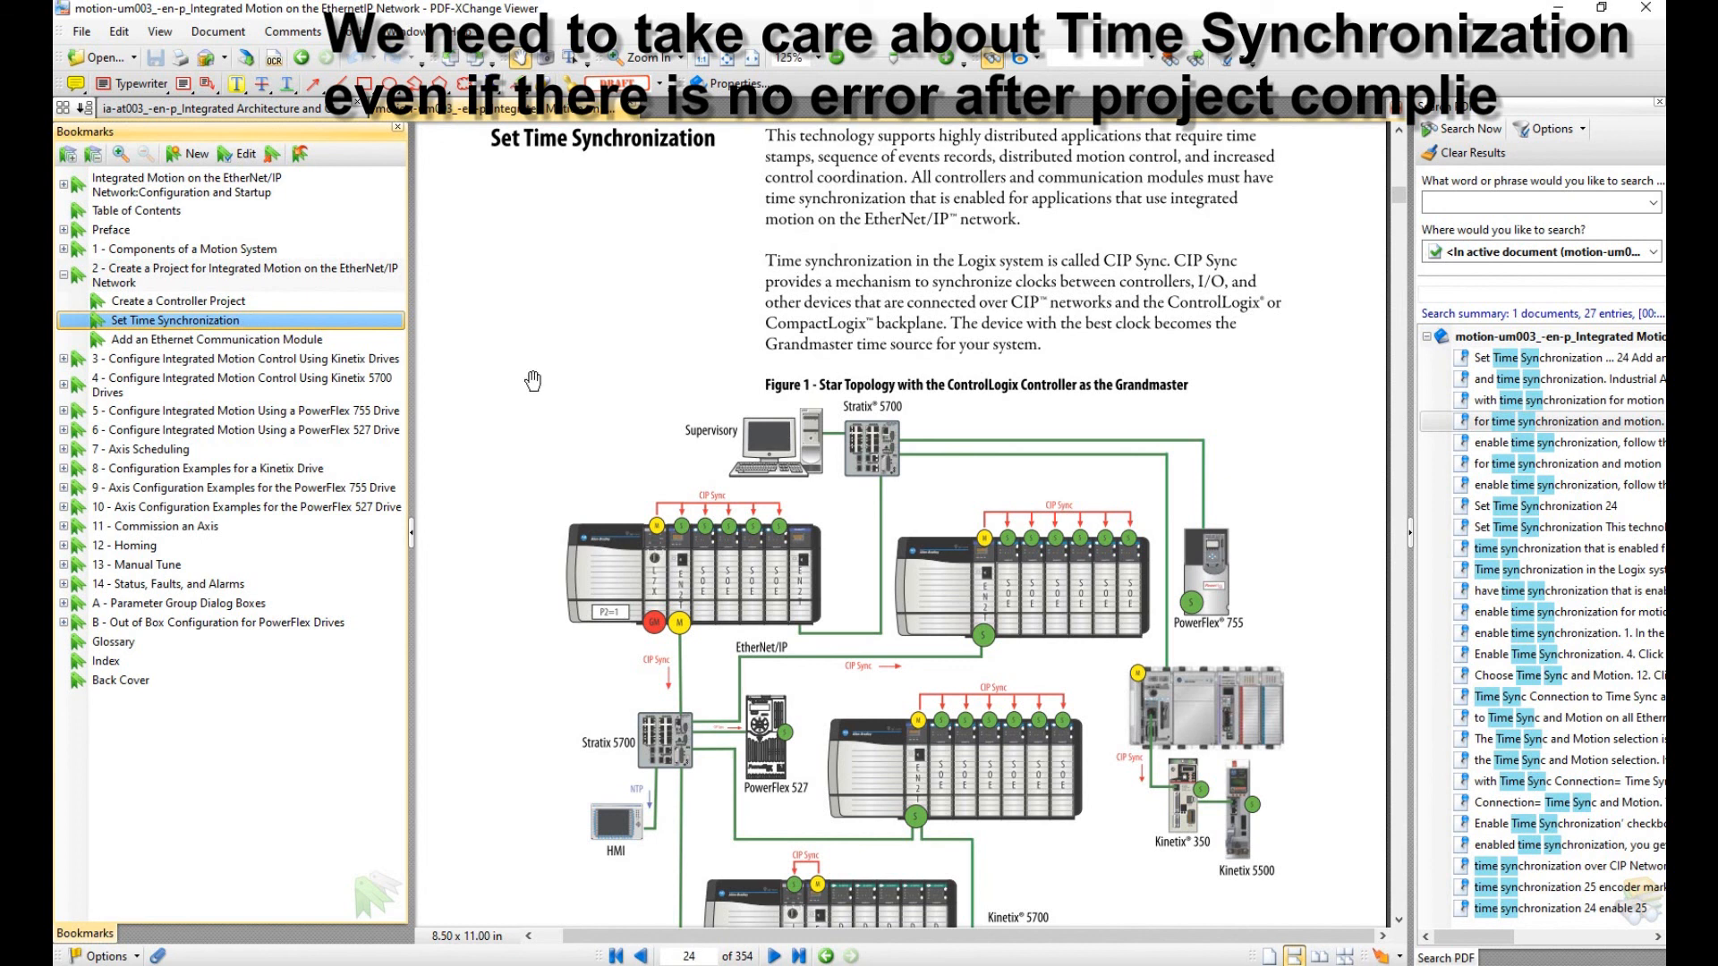
{"action": "scroll", "coordinate": [993, 416], "scroll_direction": "up", "scroll_amount": 1}
{"action": "scroll", "coordinate": [994, 416], "scroll_direction": "down", "scroll_amount": 1}
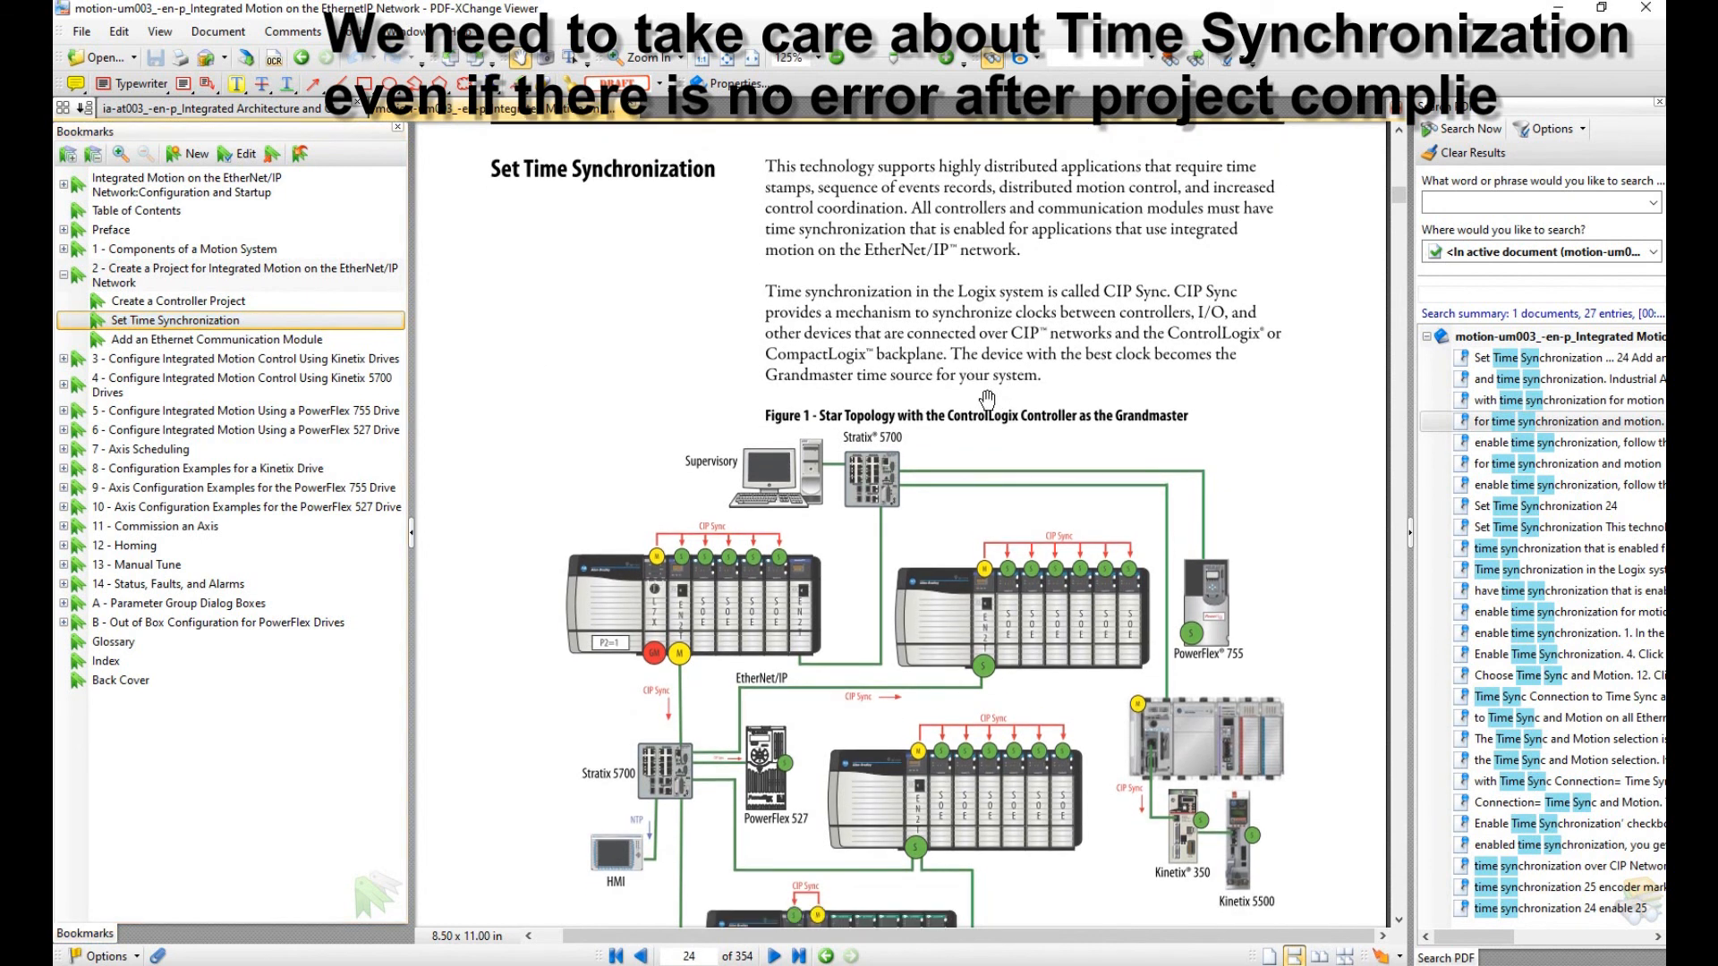
{"action": "scroll", "coordinate": [987, 398], "scroll_direction": "down", "scroll_amount": 15}
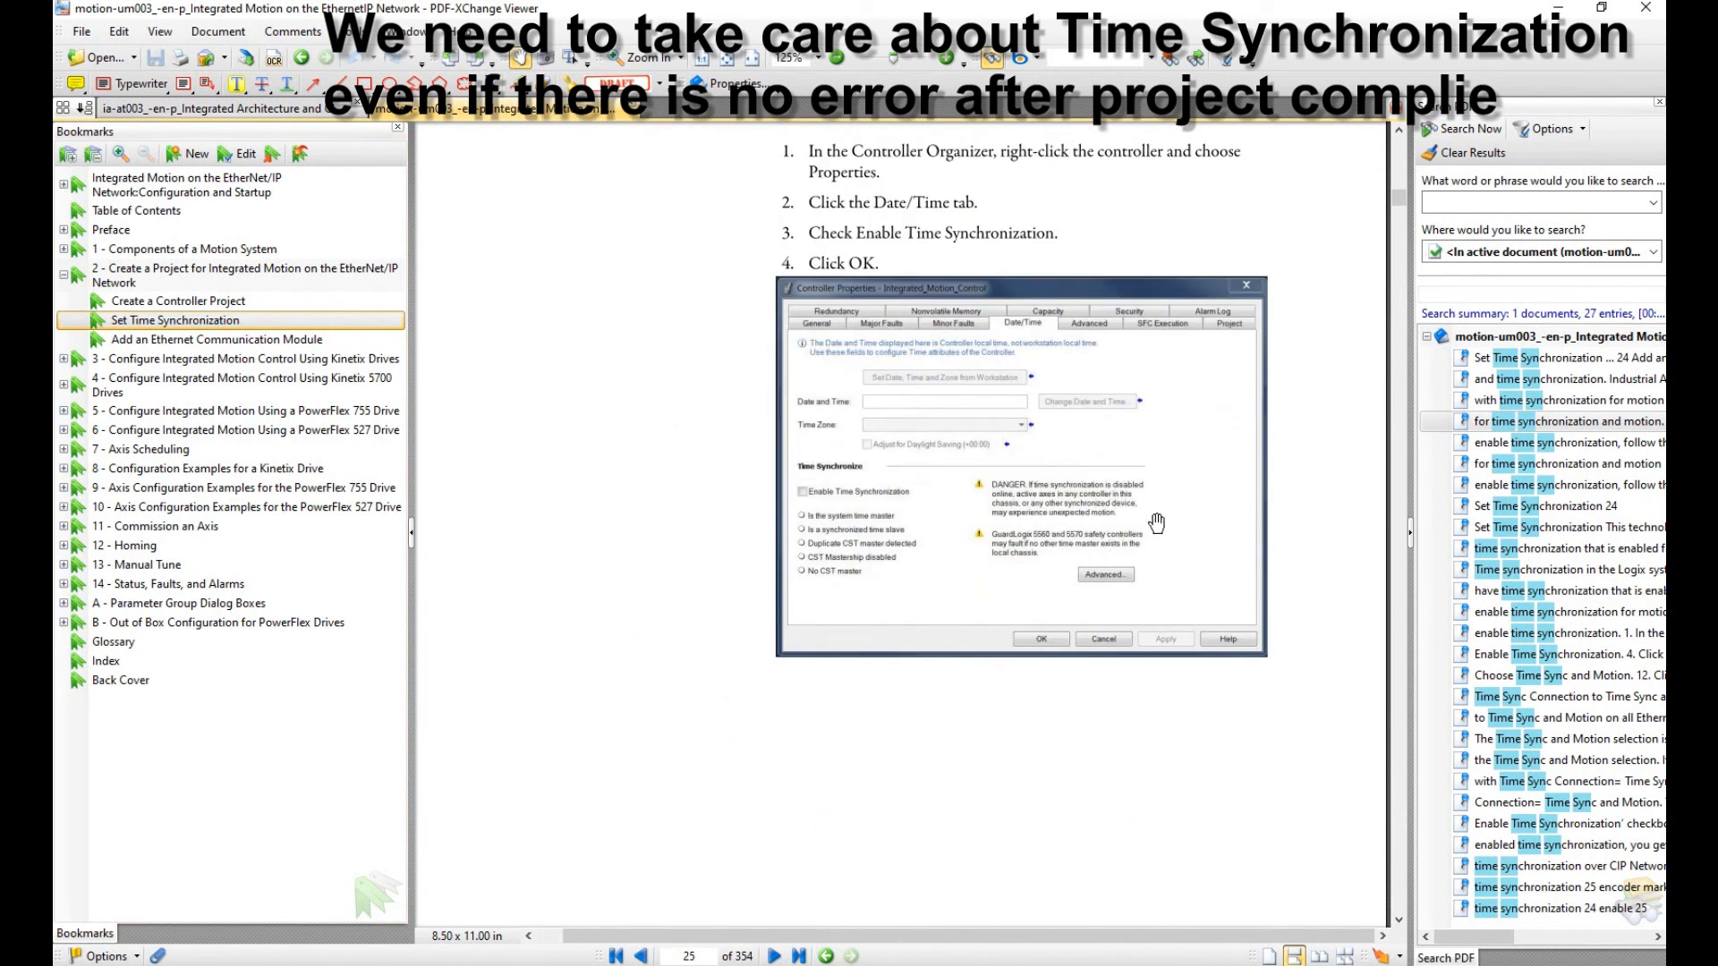
{"action": "scroll", "coordinate": [1157, 524], "scroll_direction": "up", "scroll_amount": 4}
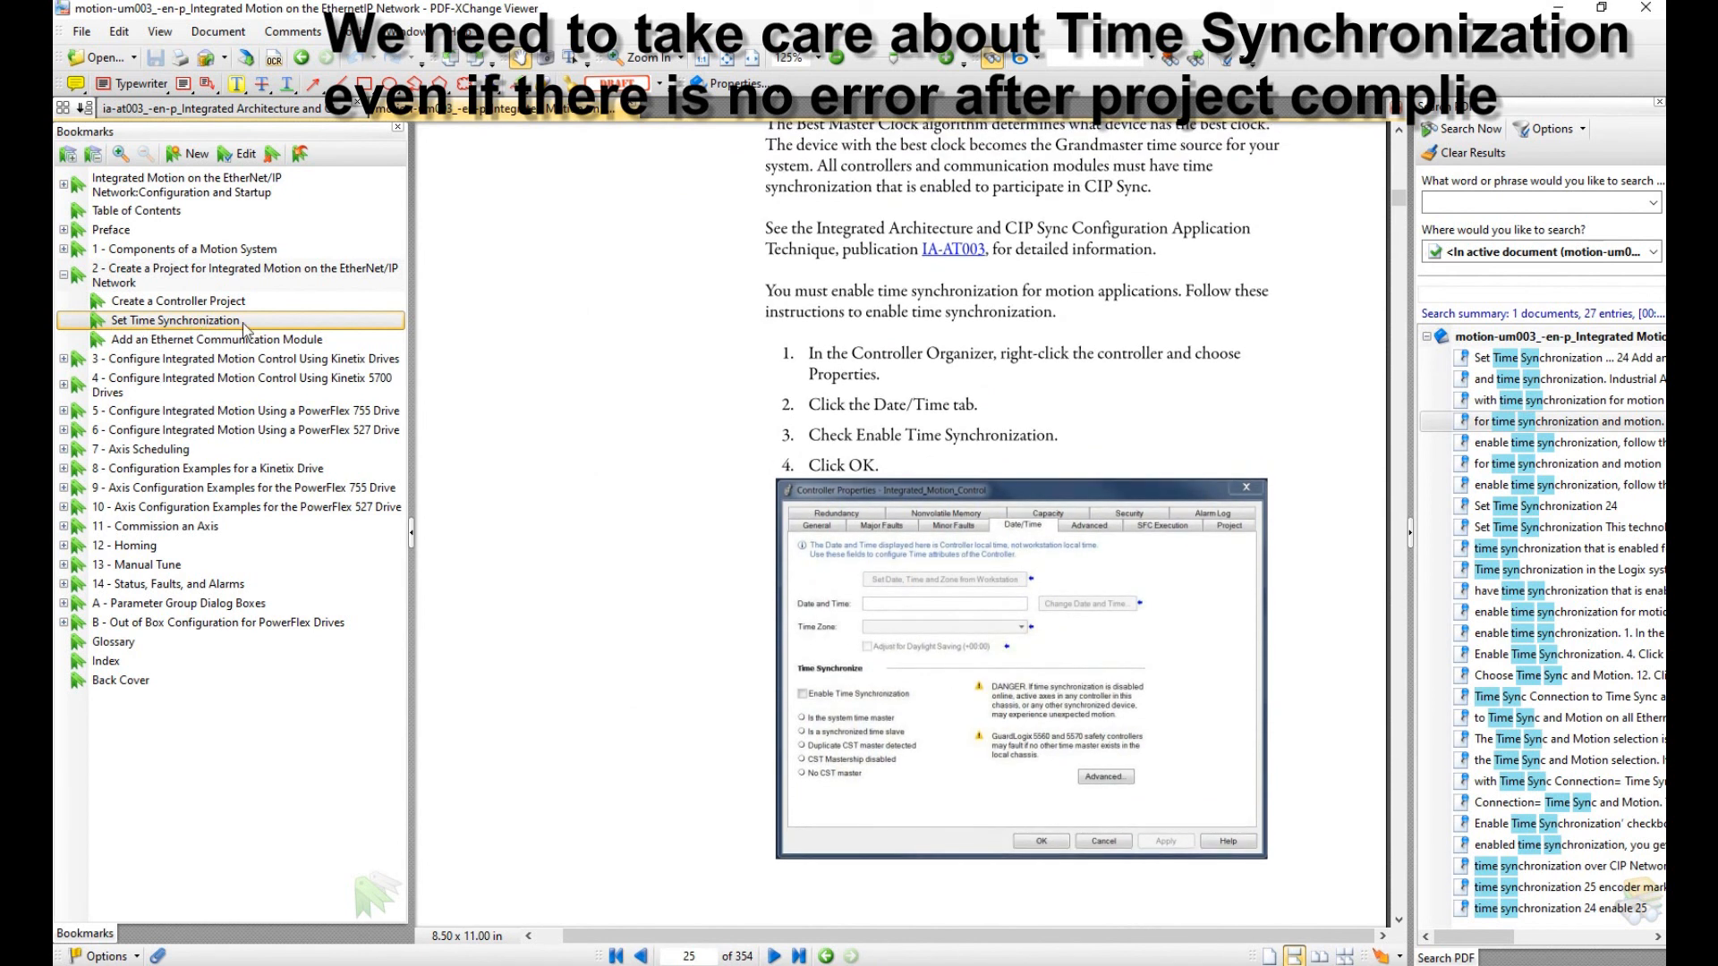
- Switch to Logix Designer and check the Enable Time Synchronization setting in the EN2T_IntegratedMotion controller's date and time properties
{"action": "scroll", "coordinate": [805, 564], "scroll_direction": "down", "scroll_amount": 1}
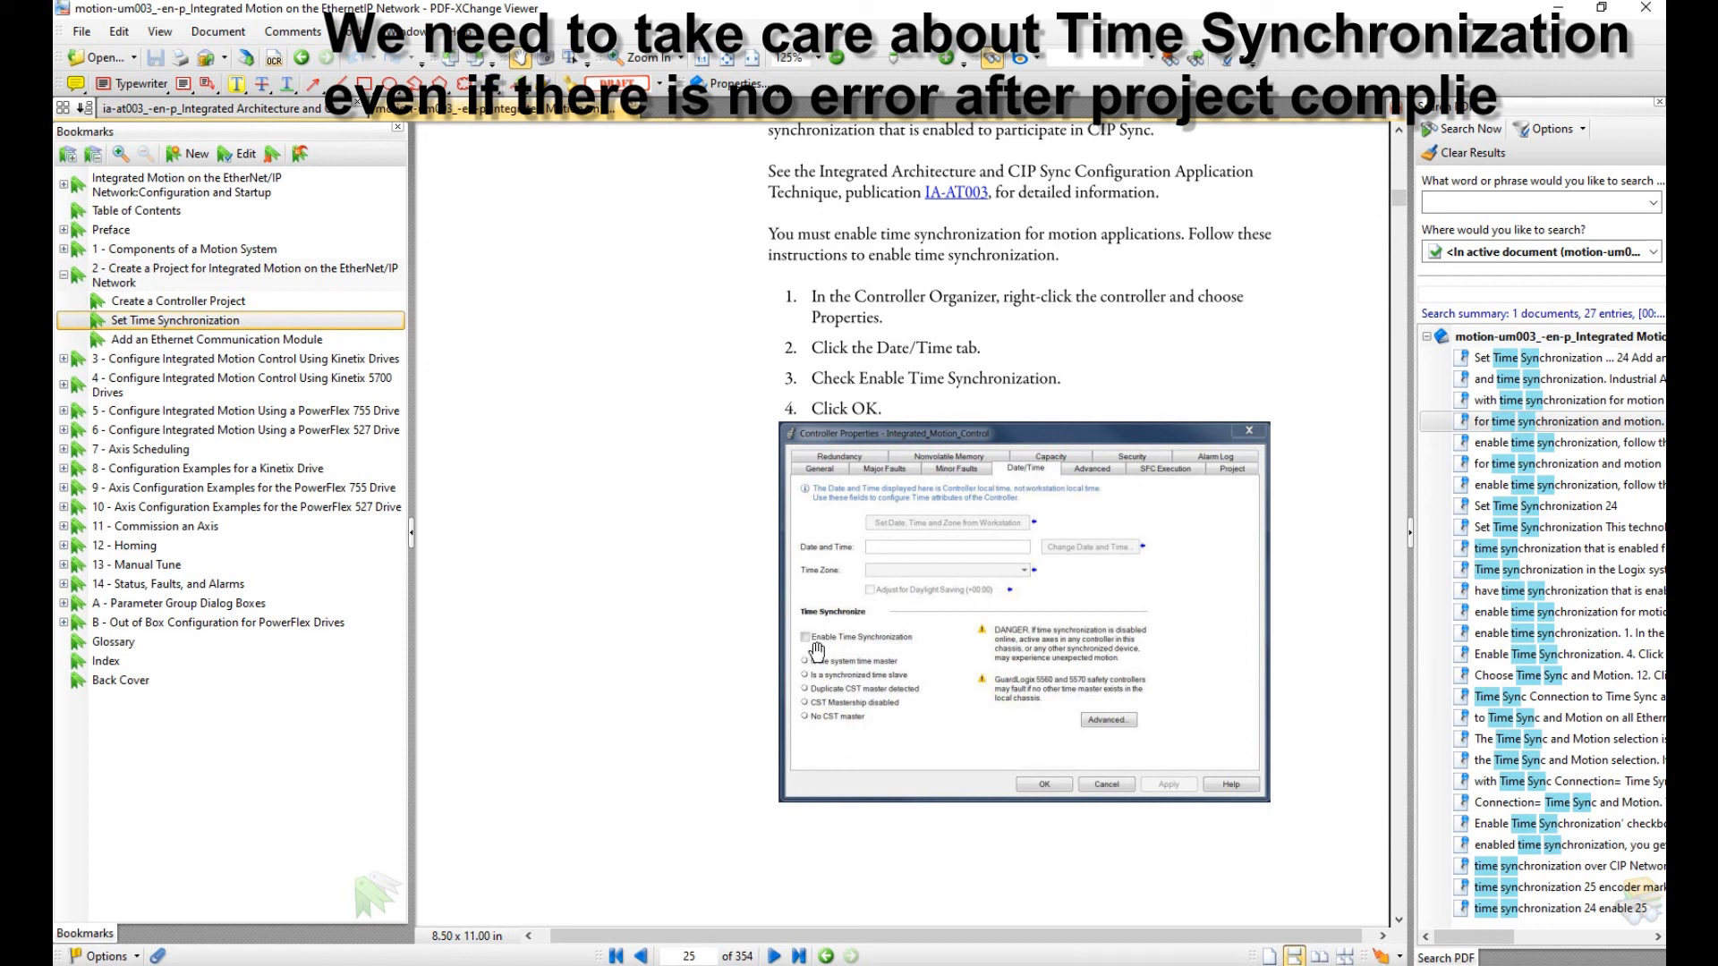
{"action": "key", "text": "alt+Tab"}
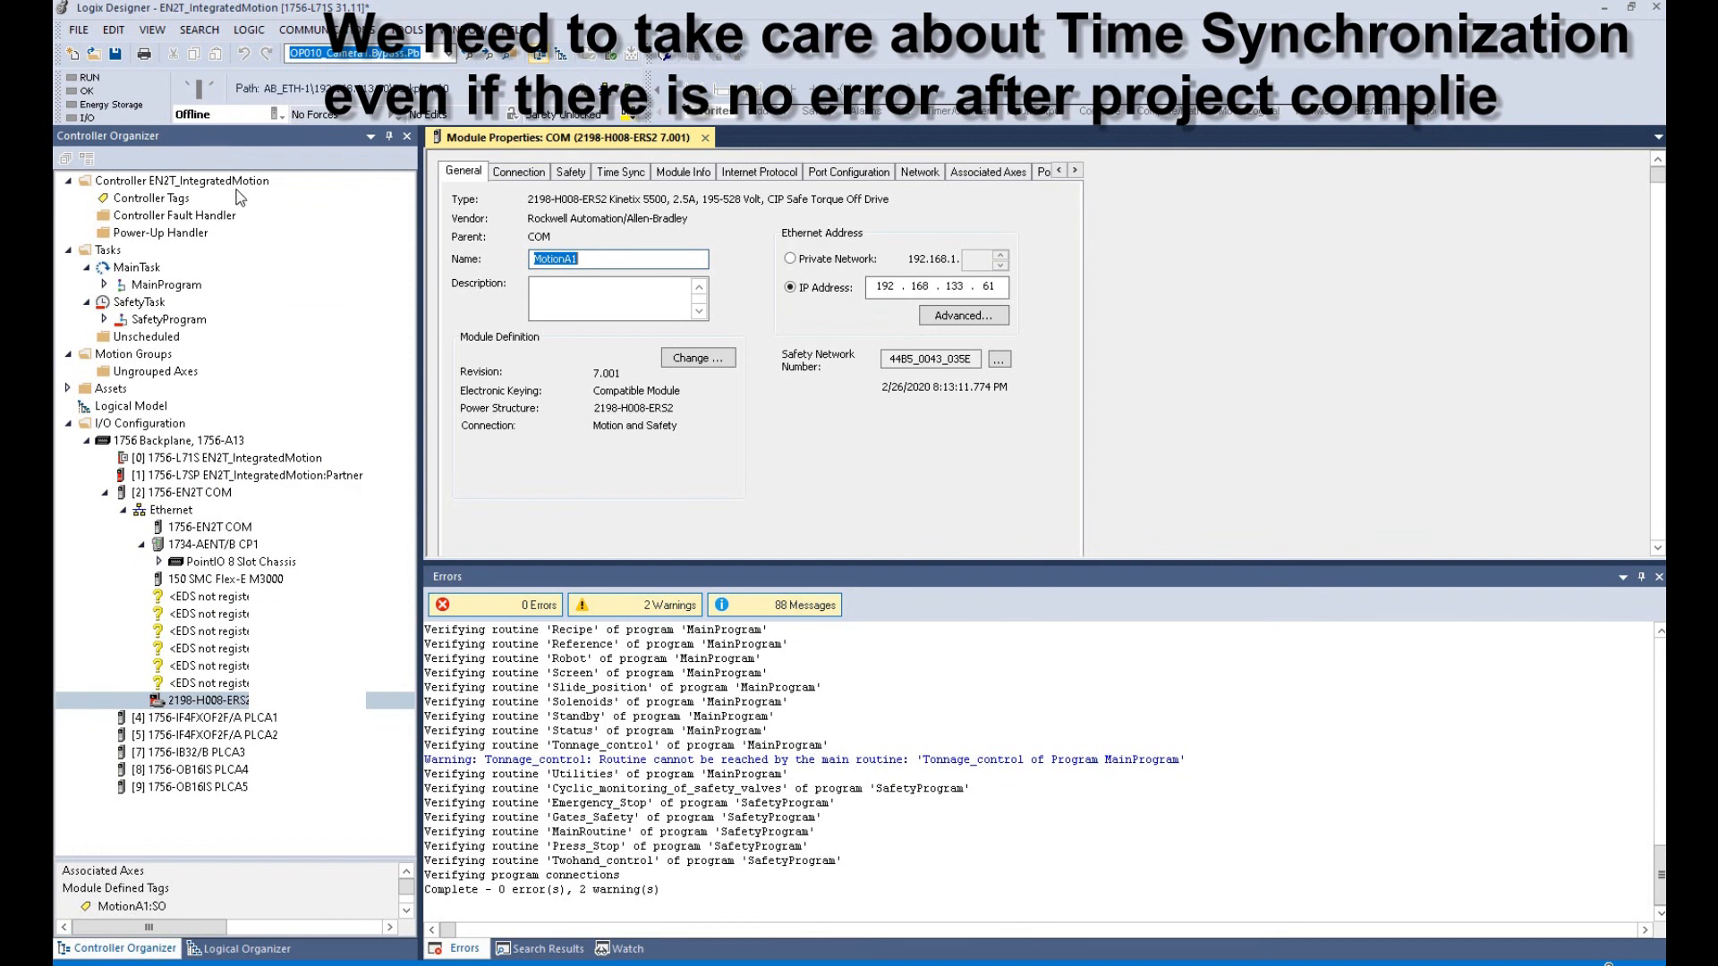
{"action": "left_click", "coordinate": [235, 182]}
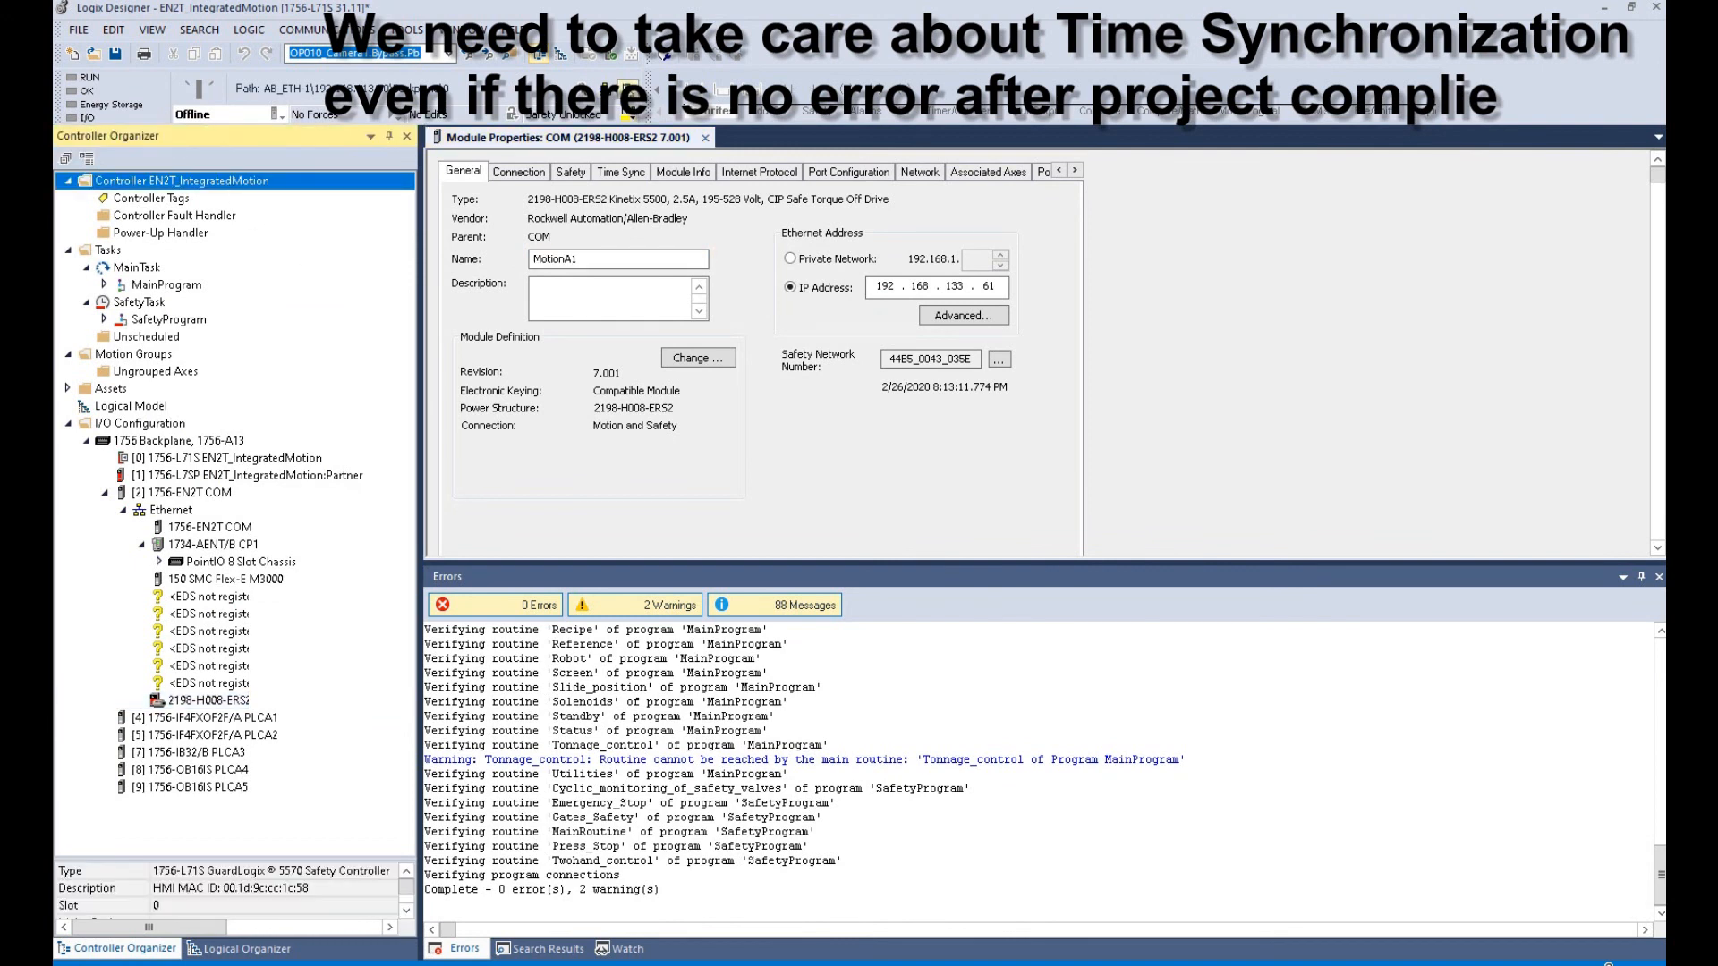
{"action": "left_click", "coordinate": [629, 90]}
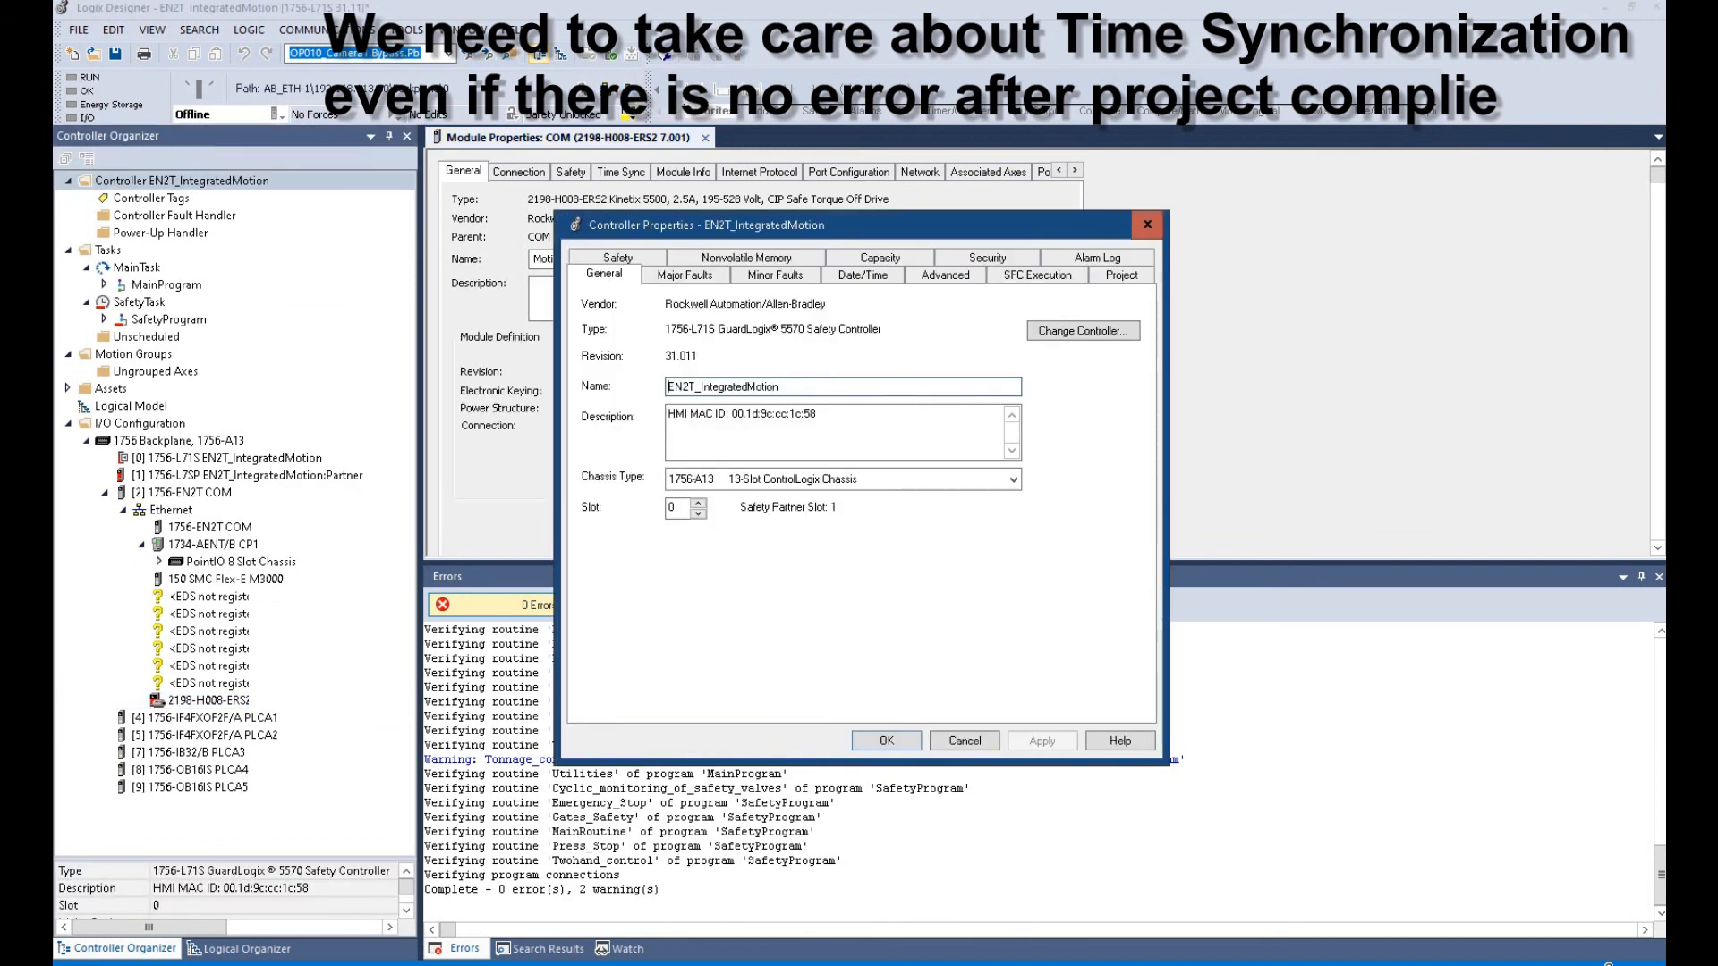
{"action": "left_click", "coordinate": [861, 276]}
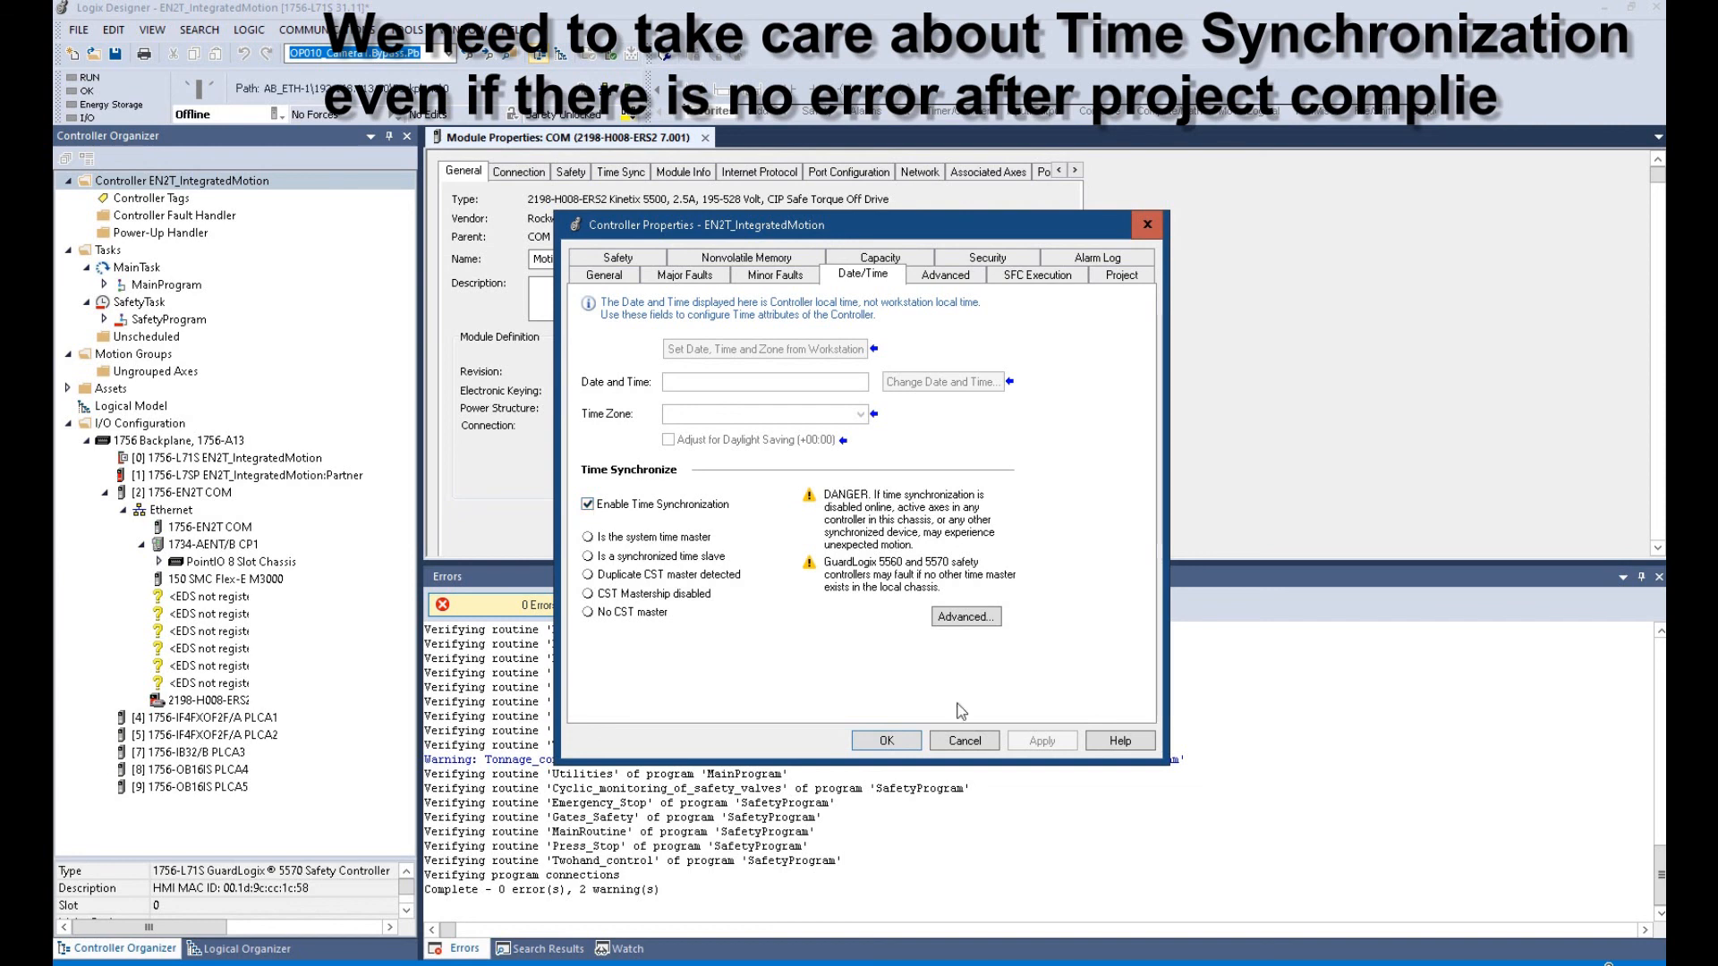
{"action": "left_click", "coordinate": [887, 742]}
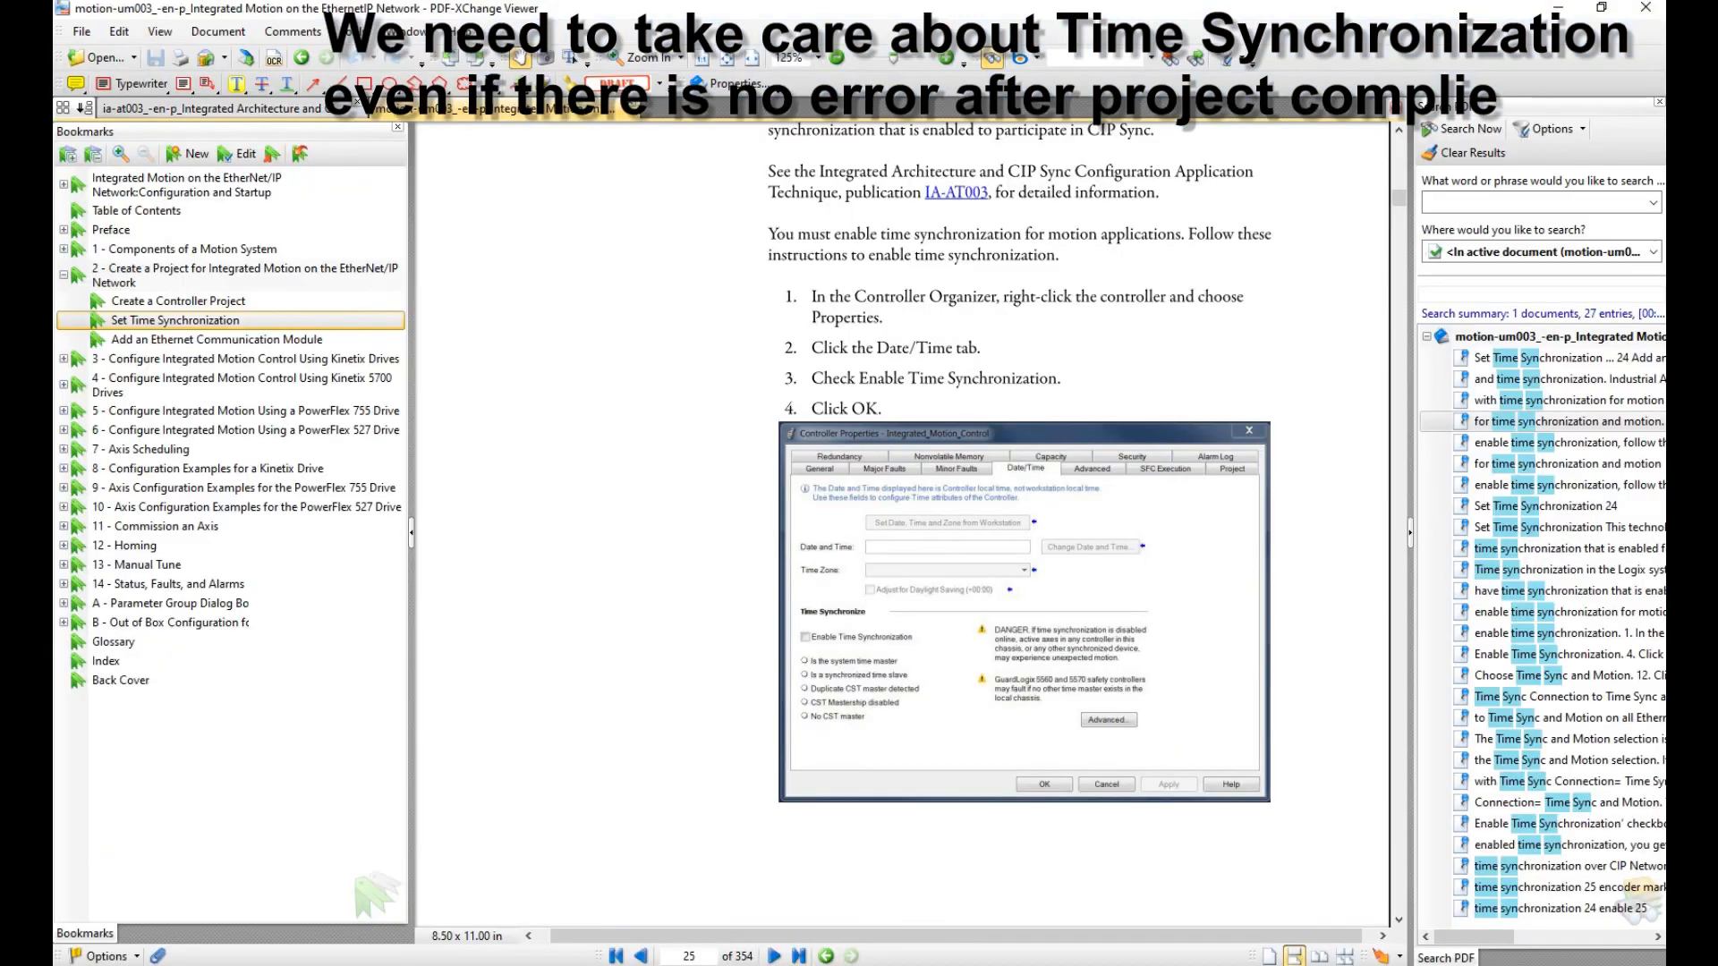
- Switch to PDF-XChange Viewer and read the Add an Ethernet Communication Module instructions through the Electronic Keying step
{"action": "scroll", "coordinate": [1047, 580], "scroll_direction": "down", "scroll_amount": 1}
{"action": "scroll", "coordinate": [1043, 583], "scroll_direction": "up", "scroll_amount": 2}
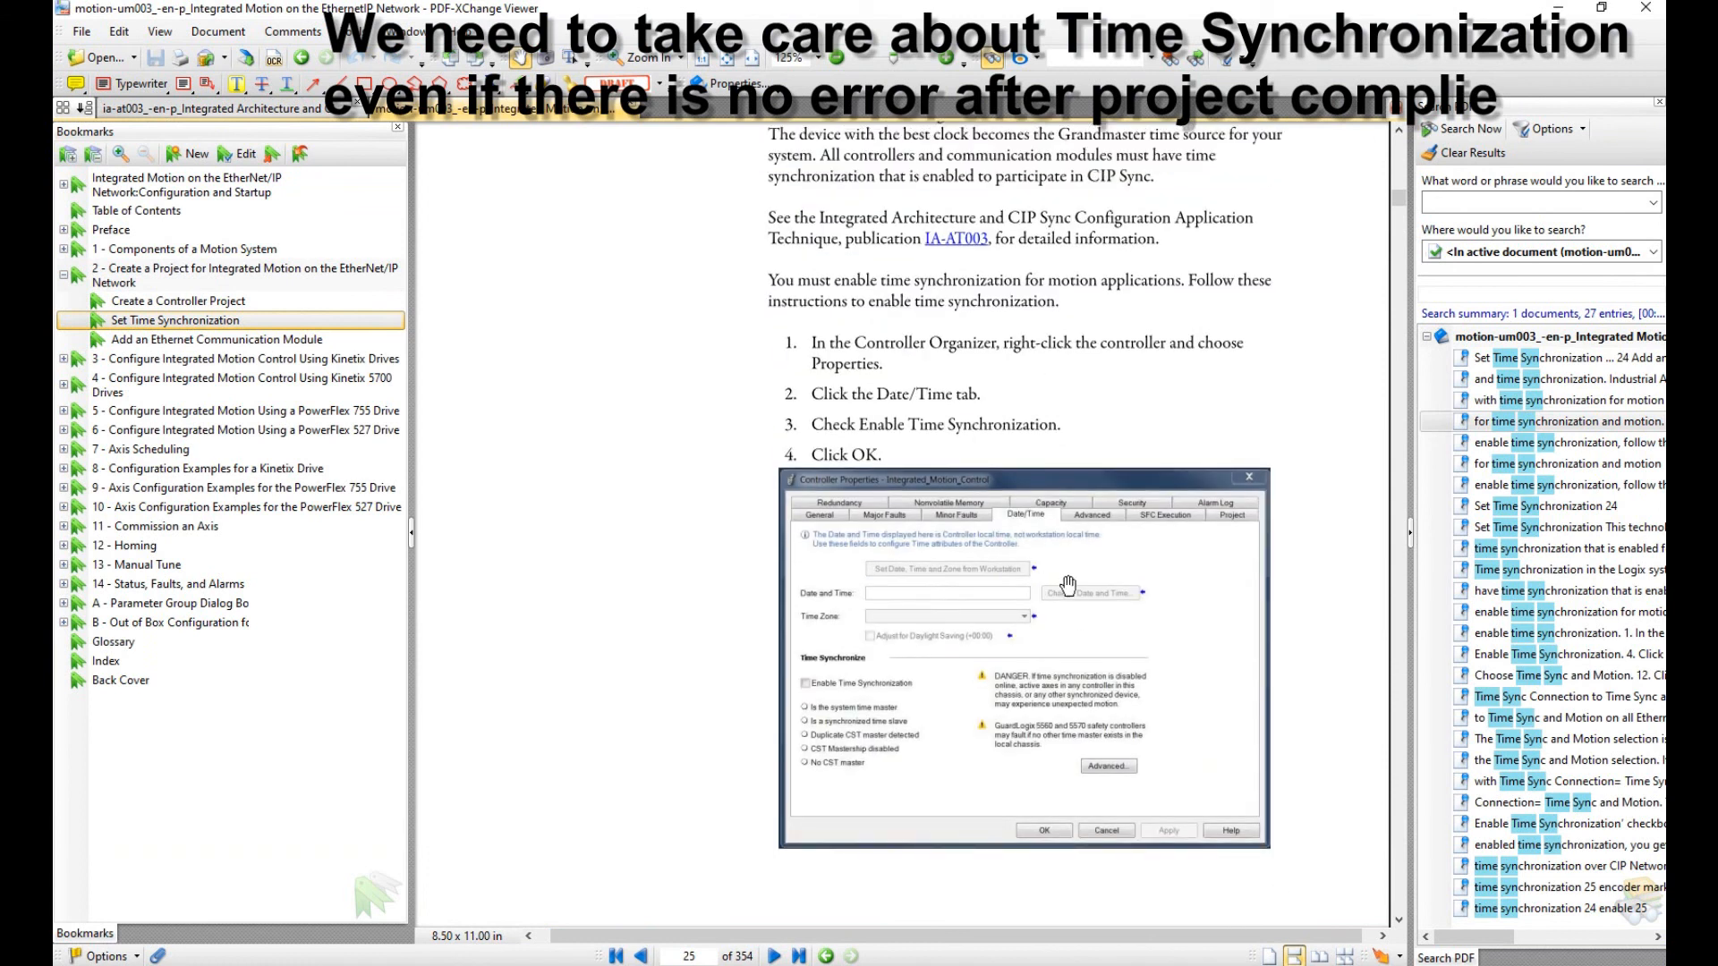
{"action": "scroll", "coordinate": [1029, 662], "scroll_direction": "down", "scroll_amount": 3}
{"action": "scroll", "coordinate": [1020, 689], "scroll_direction": "down", "scroll_amount": 4}
{"action": "scroll", "coordinate": [1020, 695], "scroll_direction": "down", "scroll_amount": 5}
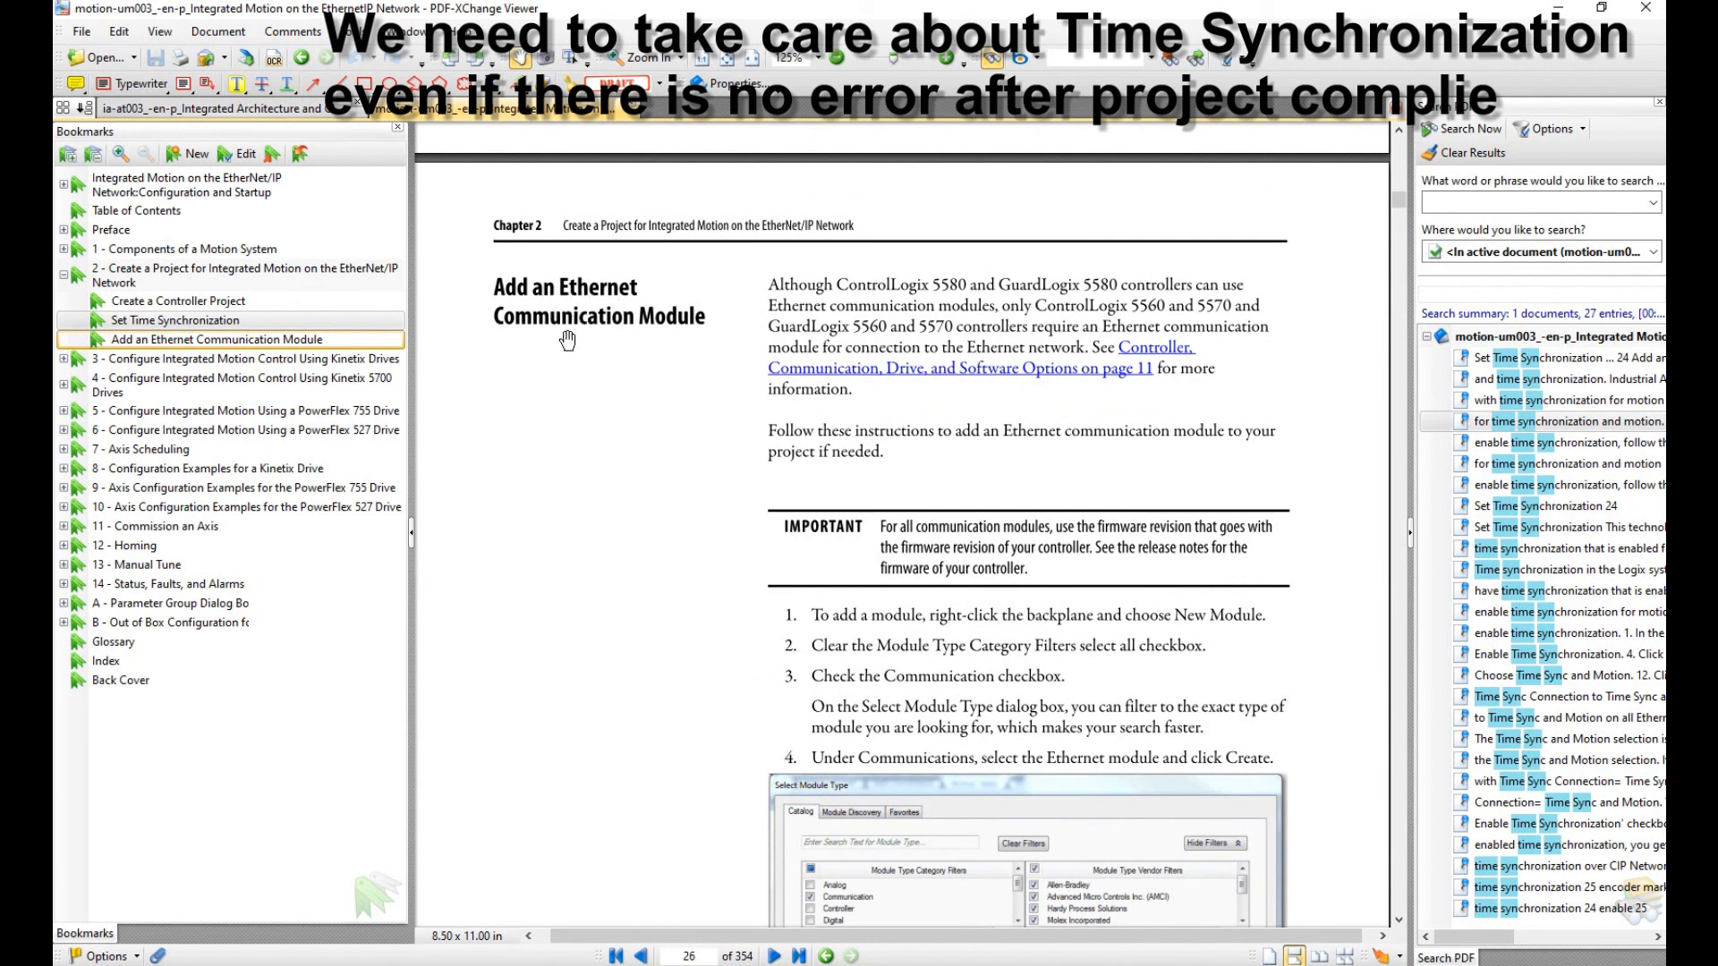
{"action": "scroll", "coordinate": [667, 337], "scroll_direction": "down", "scroll_amount": 1}
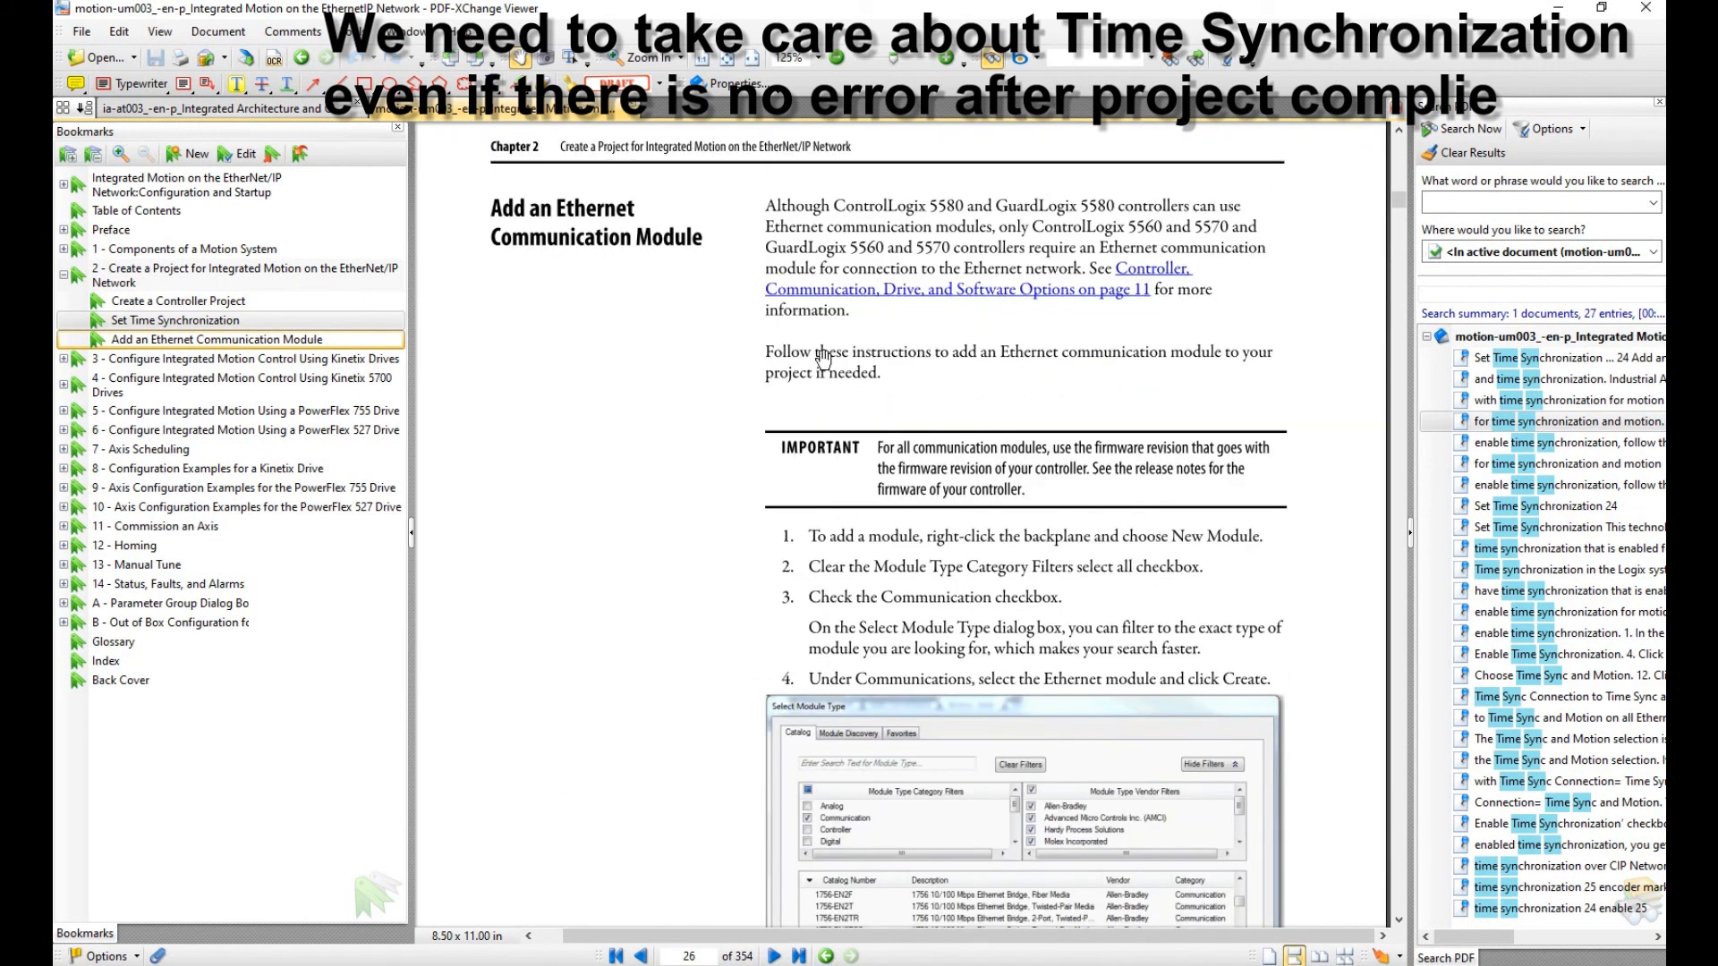
{"action": "scroll", "coordinate": [948, 535], "scroll_direction": "down", "scroll_amount": 6}
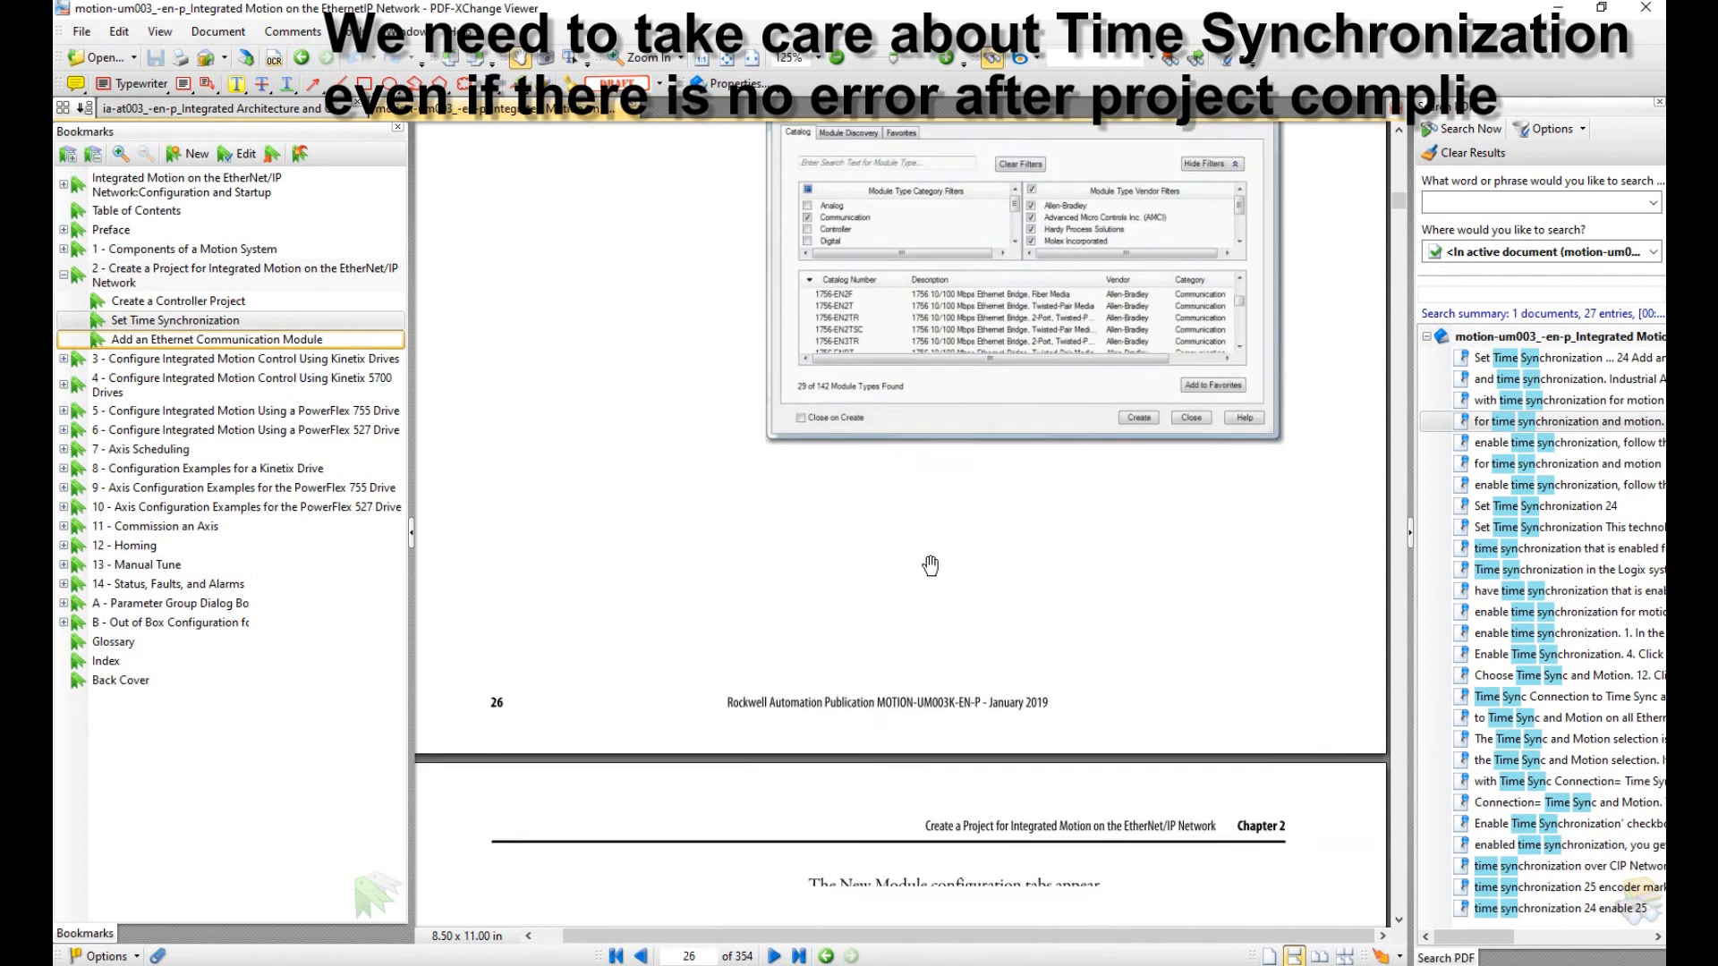
{"action": "scroll", "coordinate": [930, 566], "scroll_direction": "down", "scroll_amount": 6}
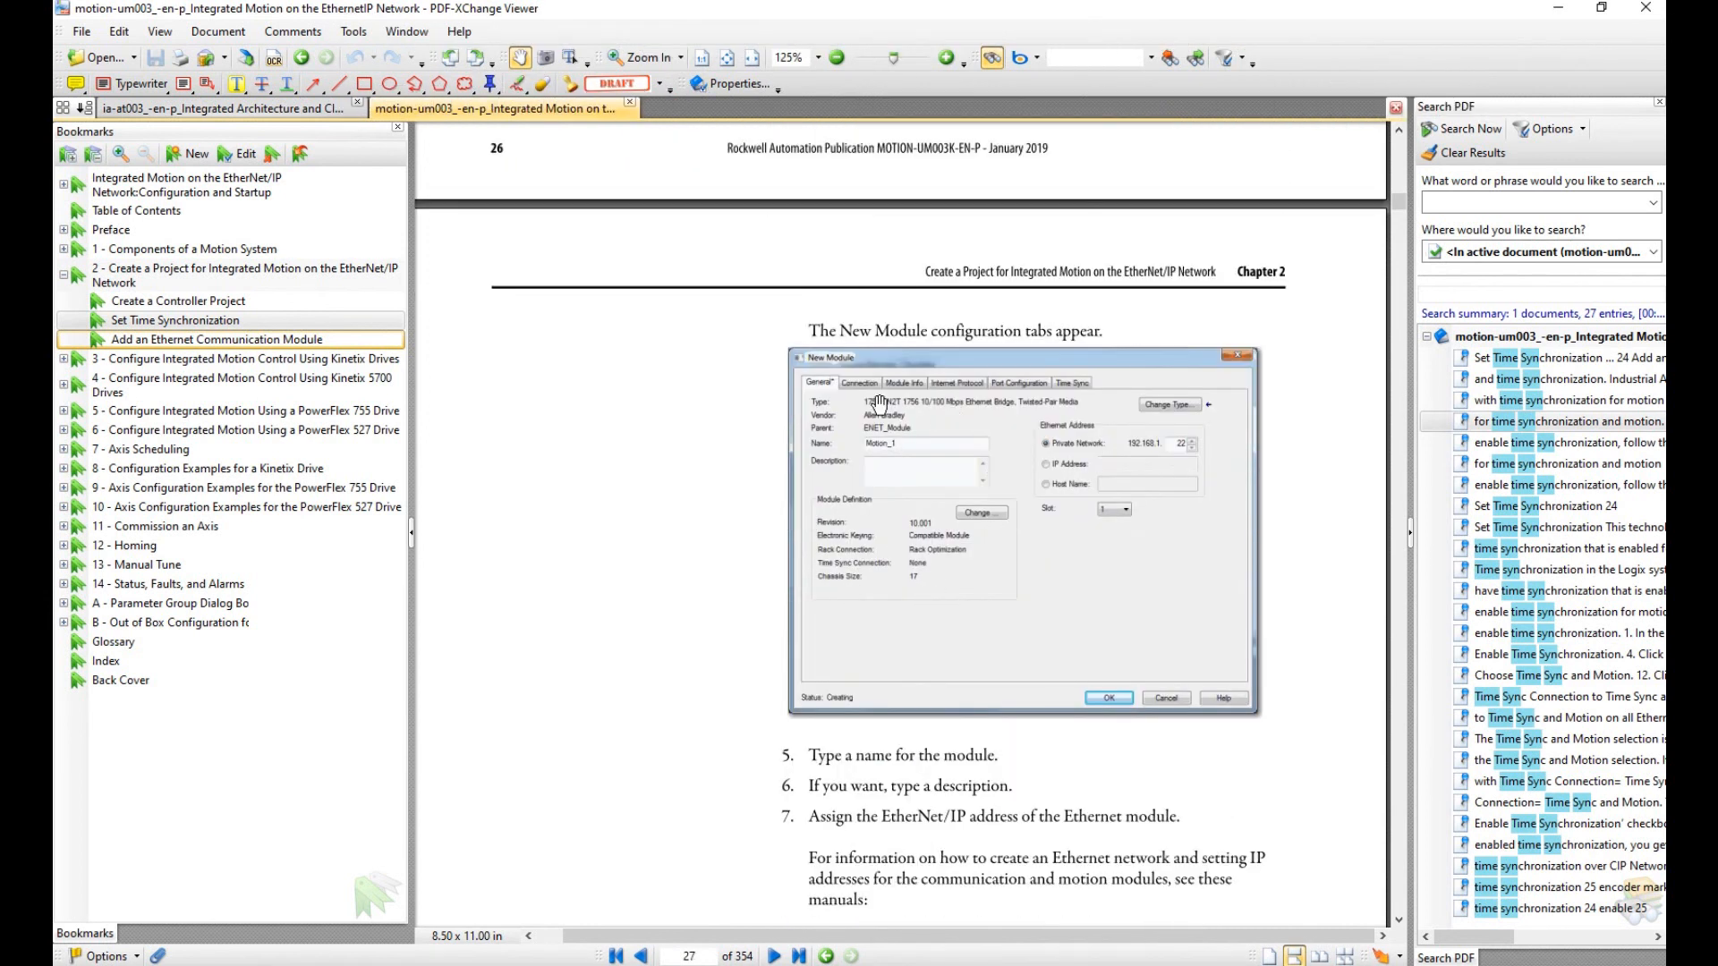
{"action": "left_click_drag", "start_coordinate": [1068, 562], "coordinate": [1067, 547]}
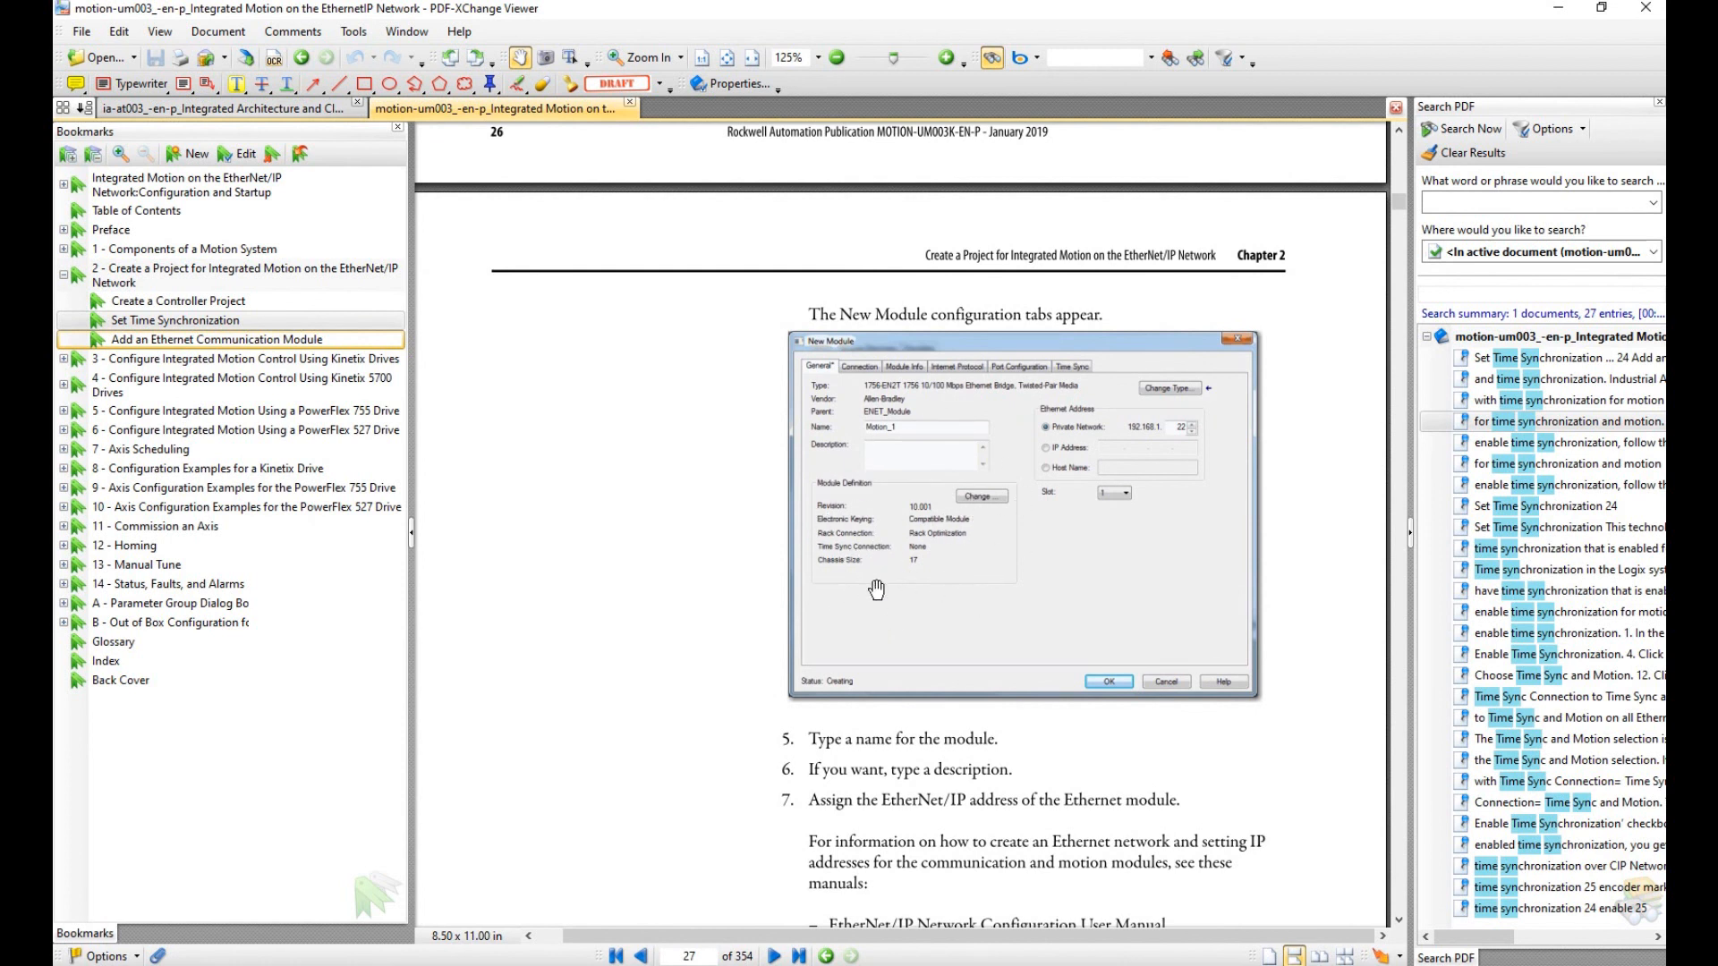
{"action": "scroll", "coordinate": [876, 589], "scroll_direction": "down", "scroll_amount": 12}
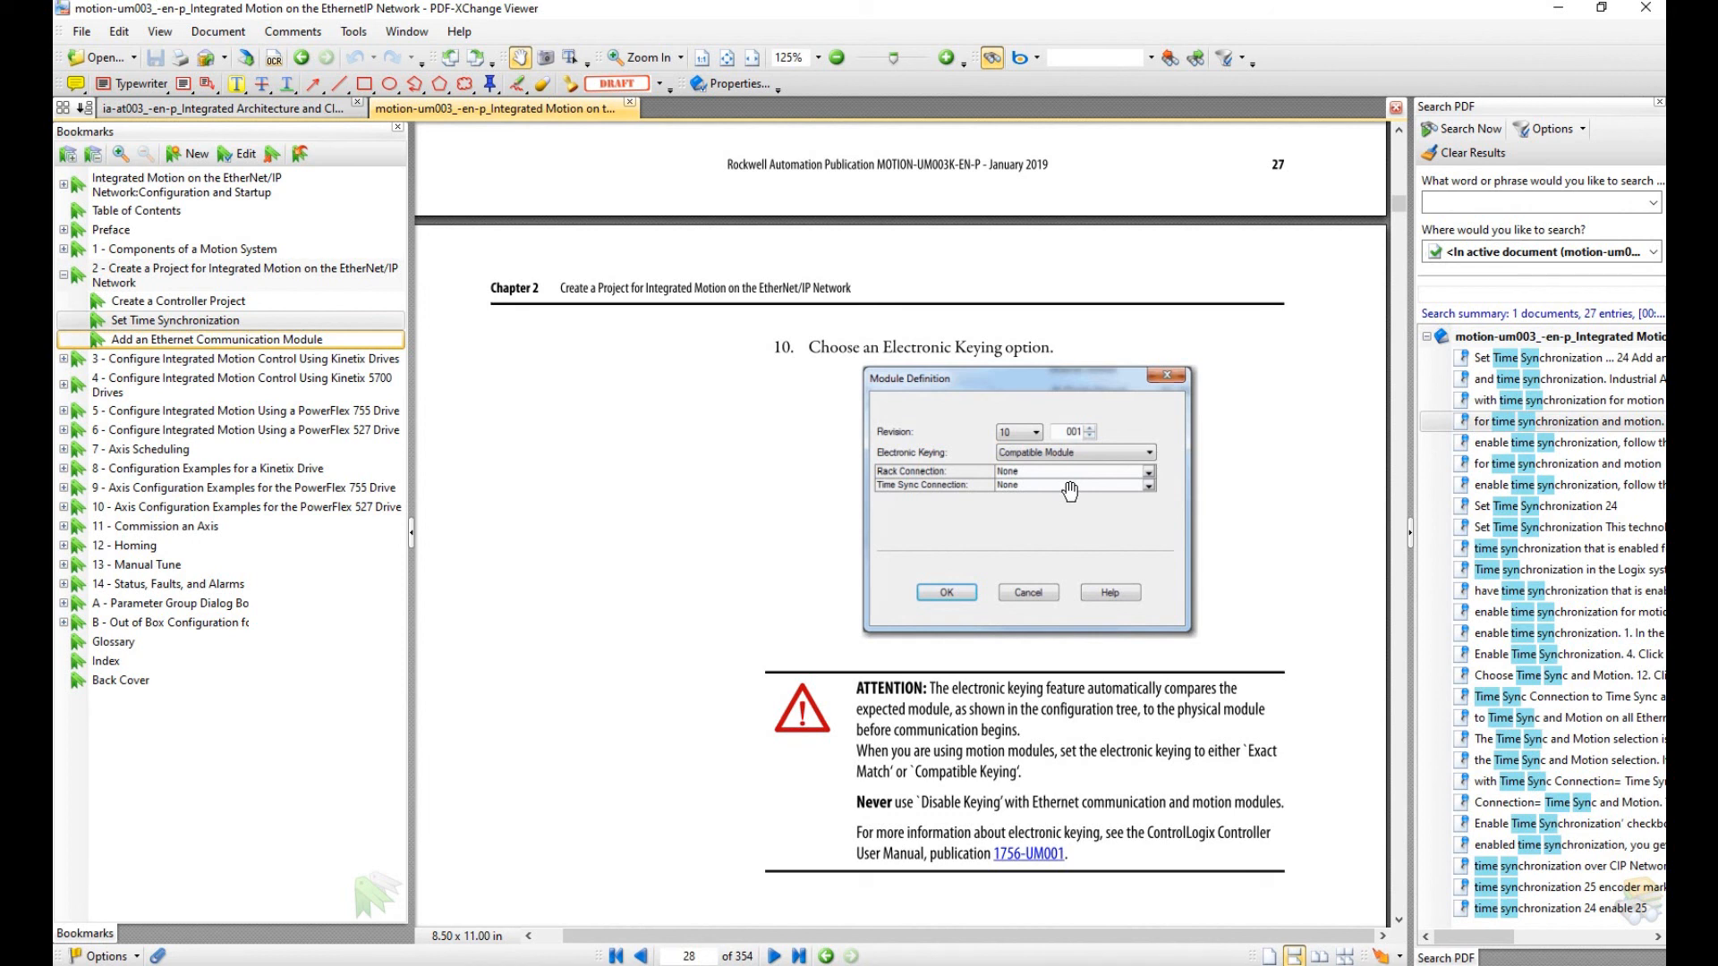
- Switch to Logix Designer and open the module properties of the 1756-EN2T COM module in slot 2
{"action": "key", "text": "alt+Tab"}
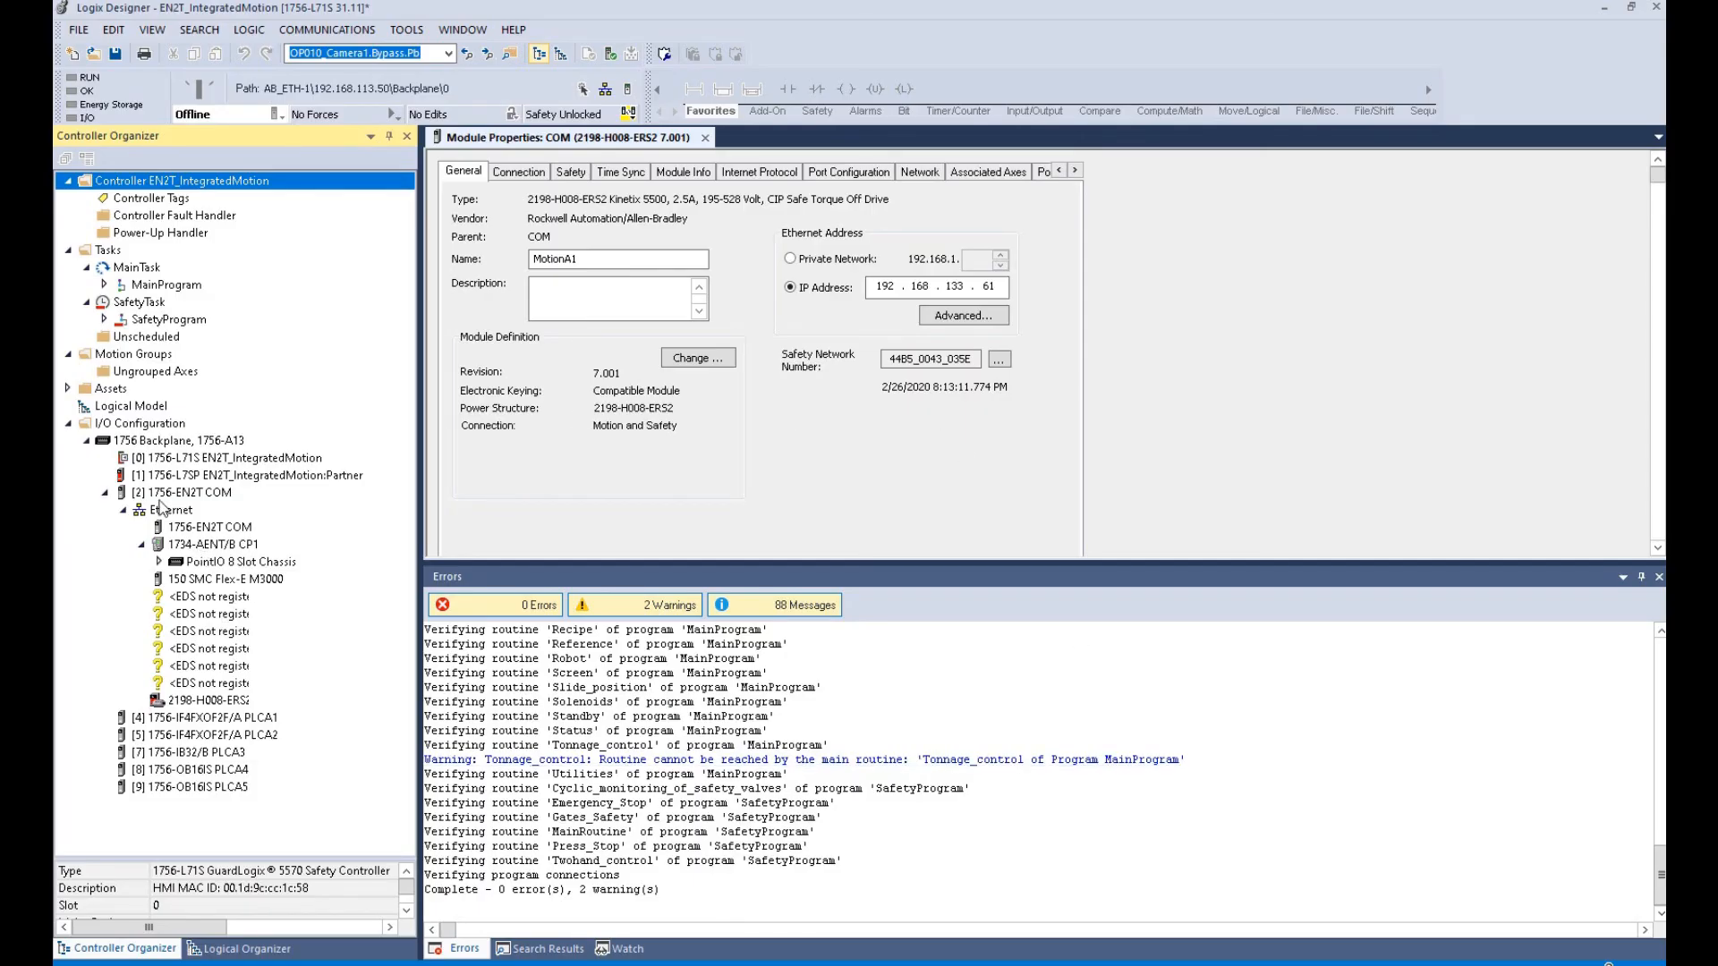
{"action": "mouse_move", "coordinate": [219, 701]}
{"action": "left_click", "coordinate": [207, 493]}
{"action": "double_click", "coordinate": [204, 494]}
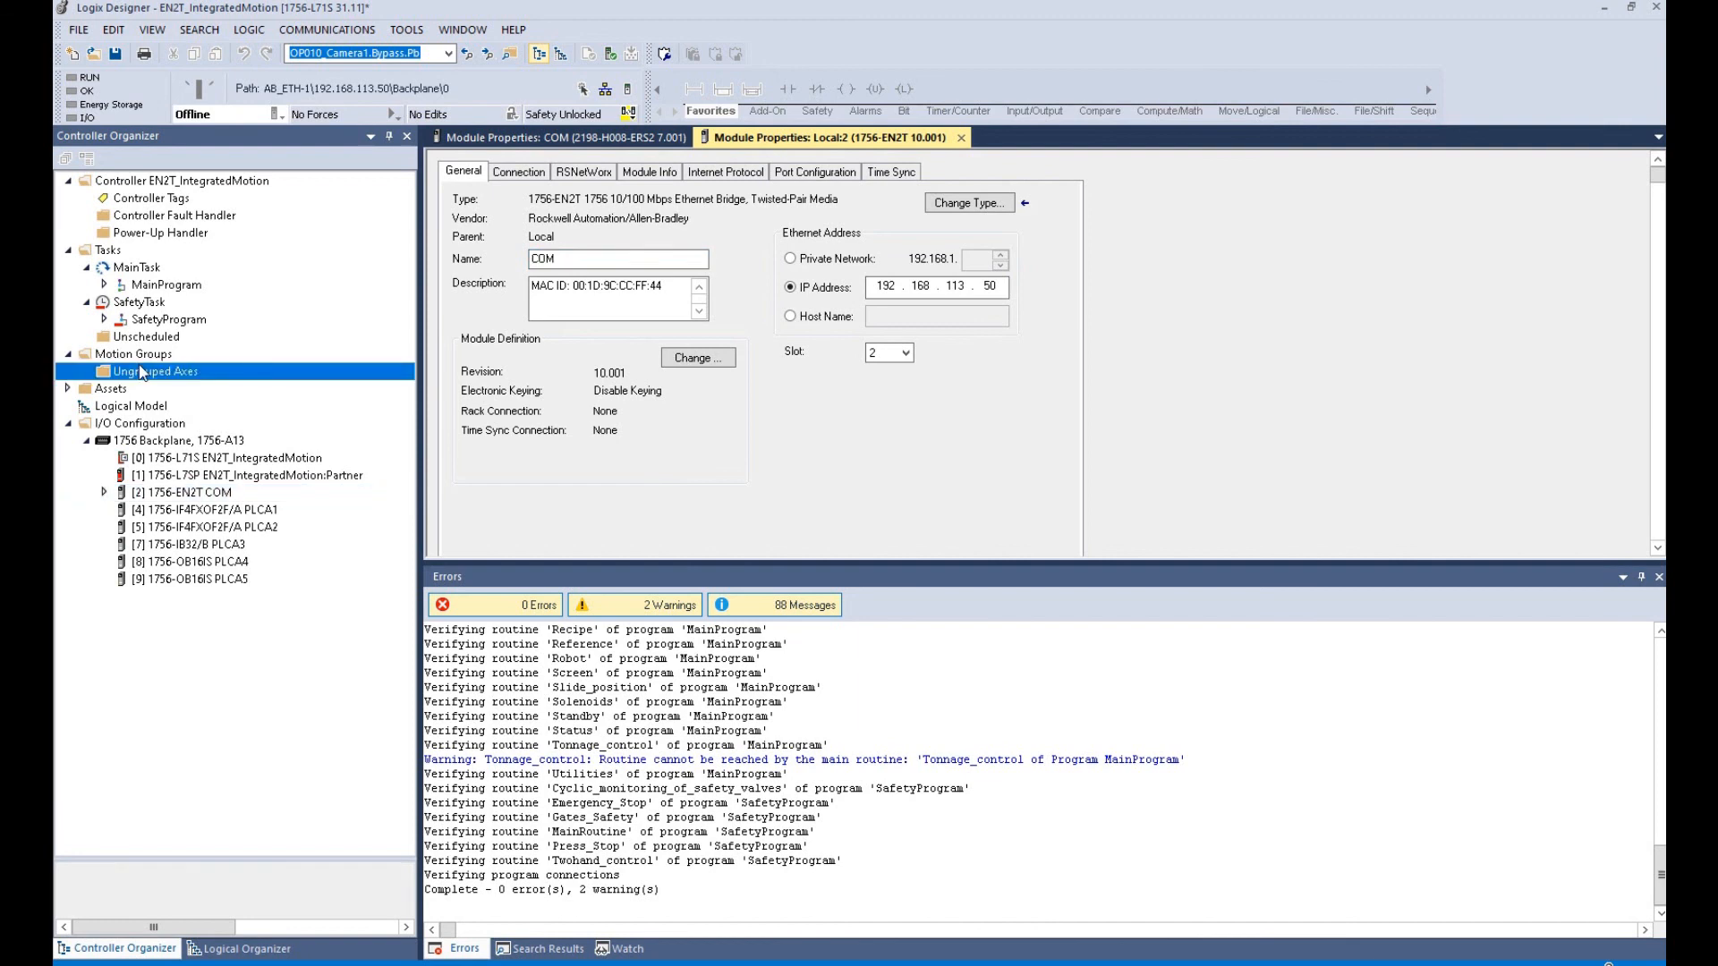
- Create a new motion group named MotionGroup1
{"action": "left_click", "coordinate": [168, 319]}
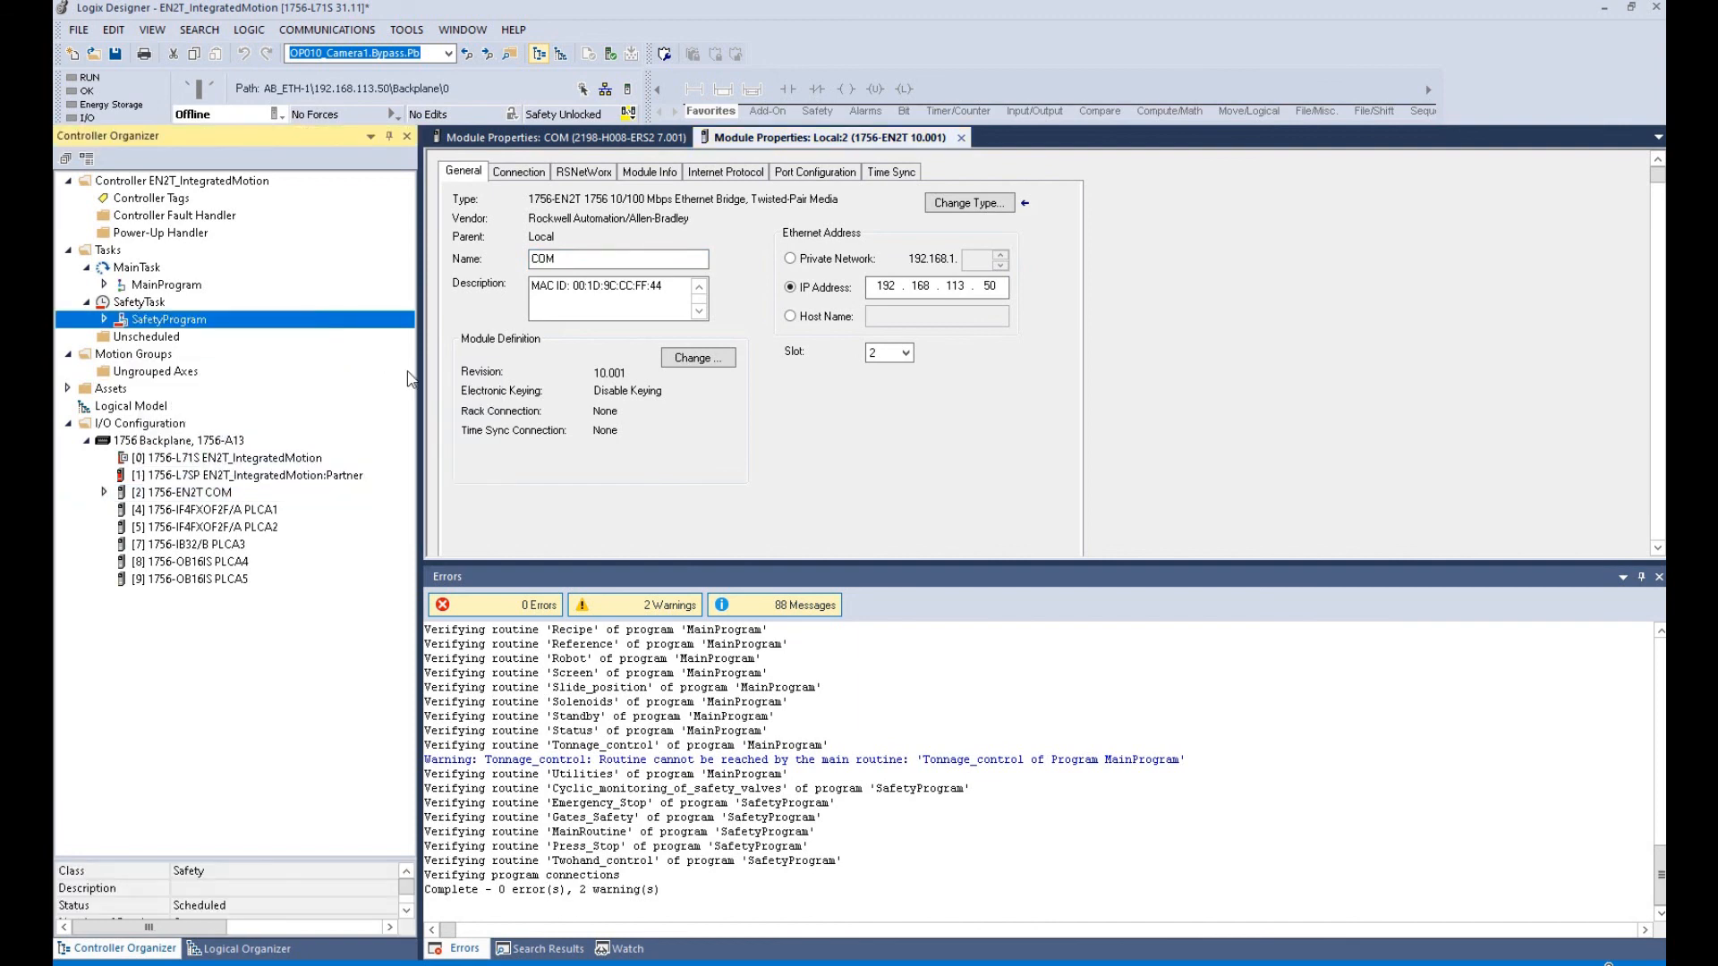
{"action": "right_click", "coordinate": [150, 355]}
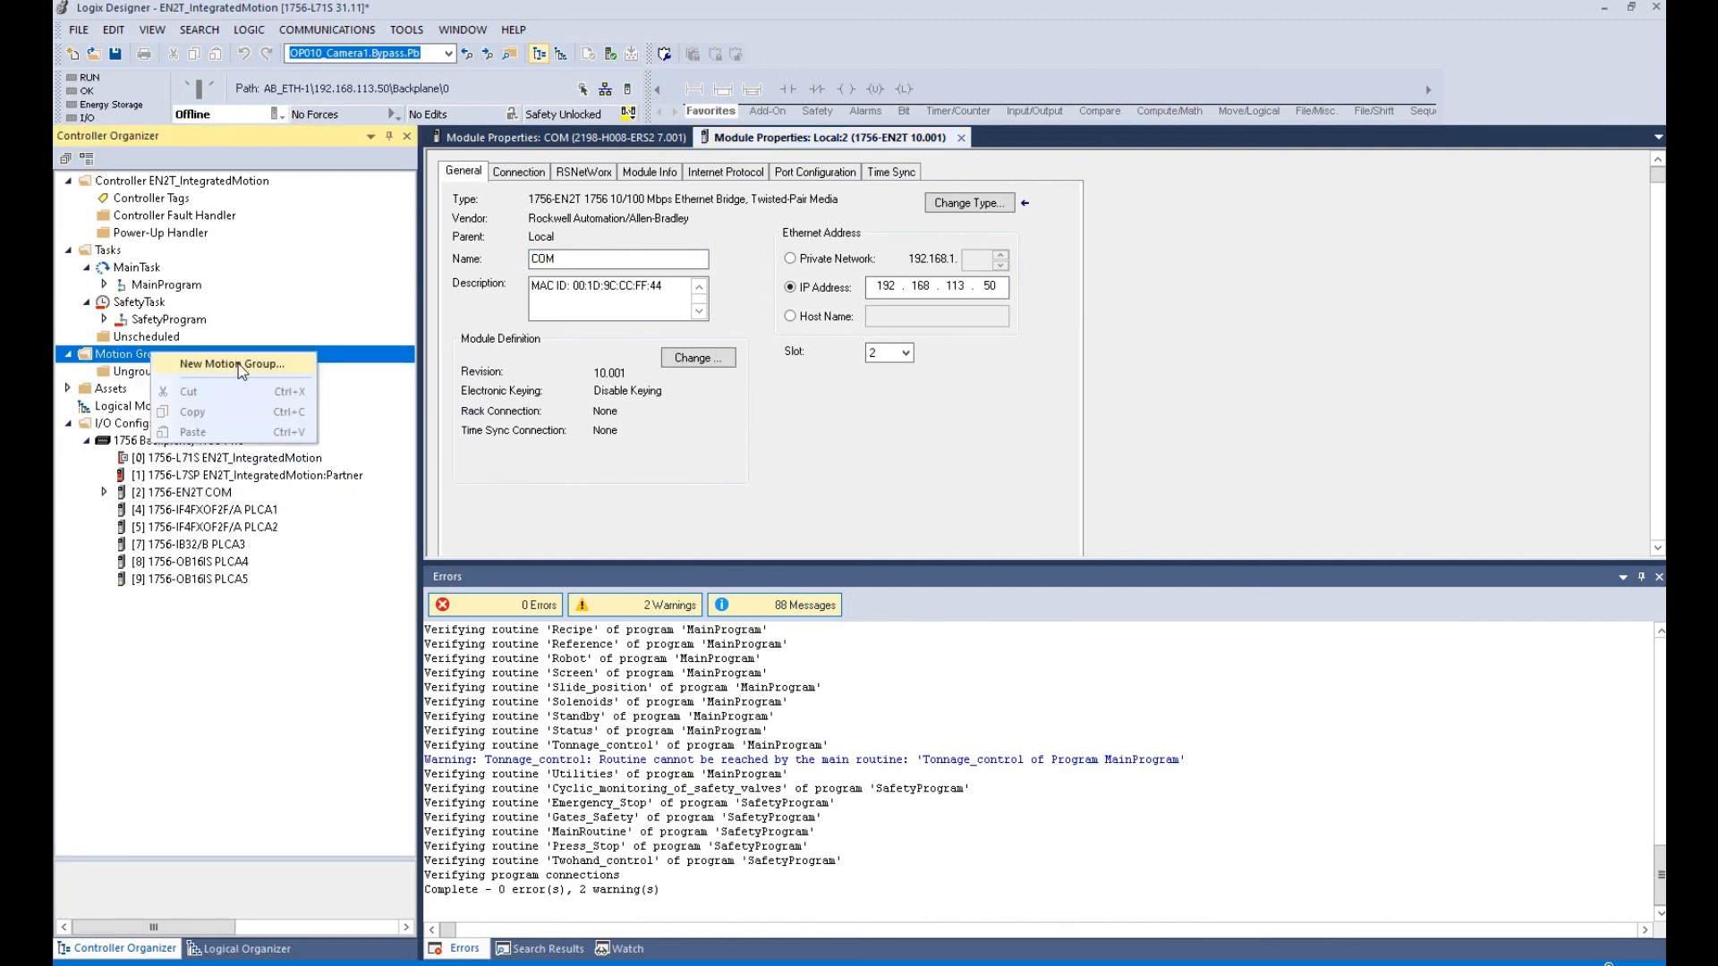
{"action": "left_click", "coordinate": [249, 369]}
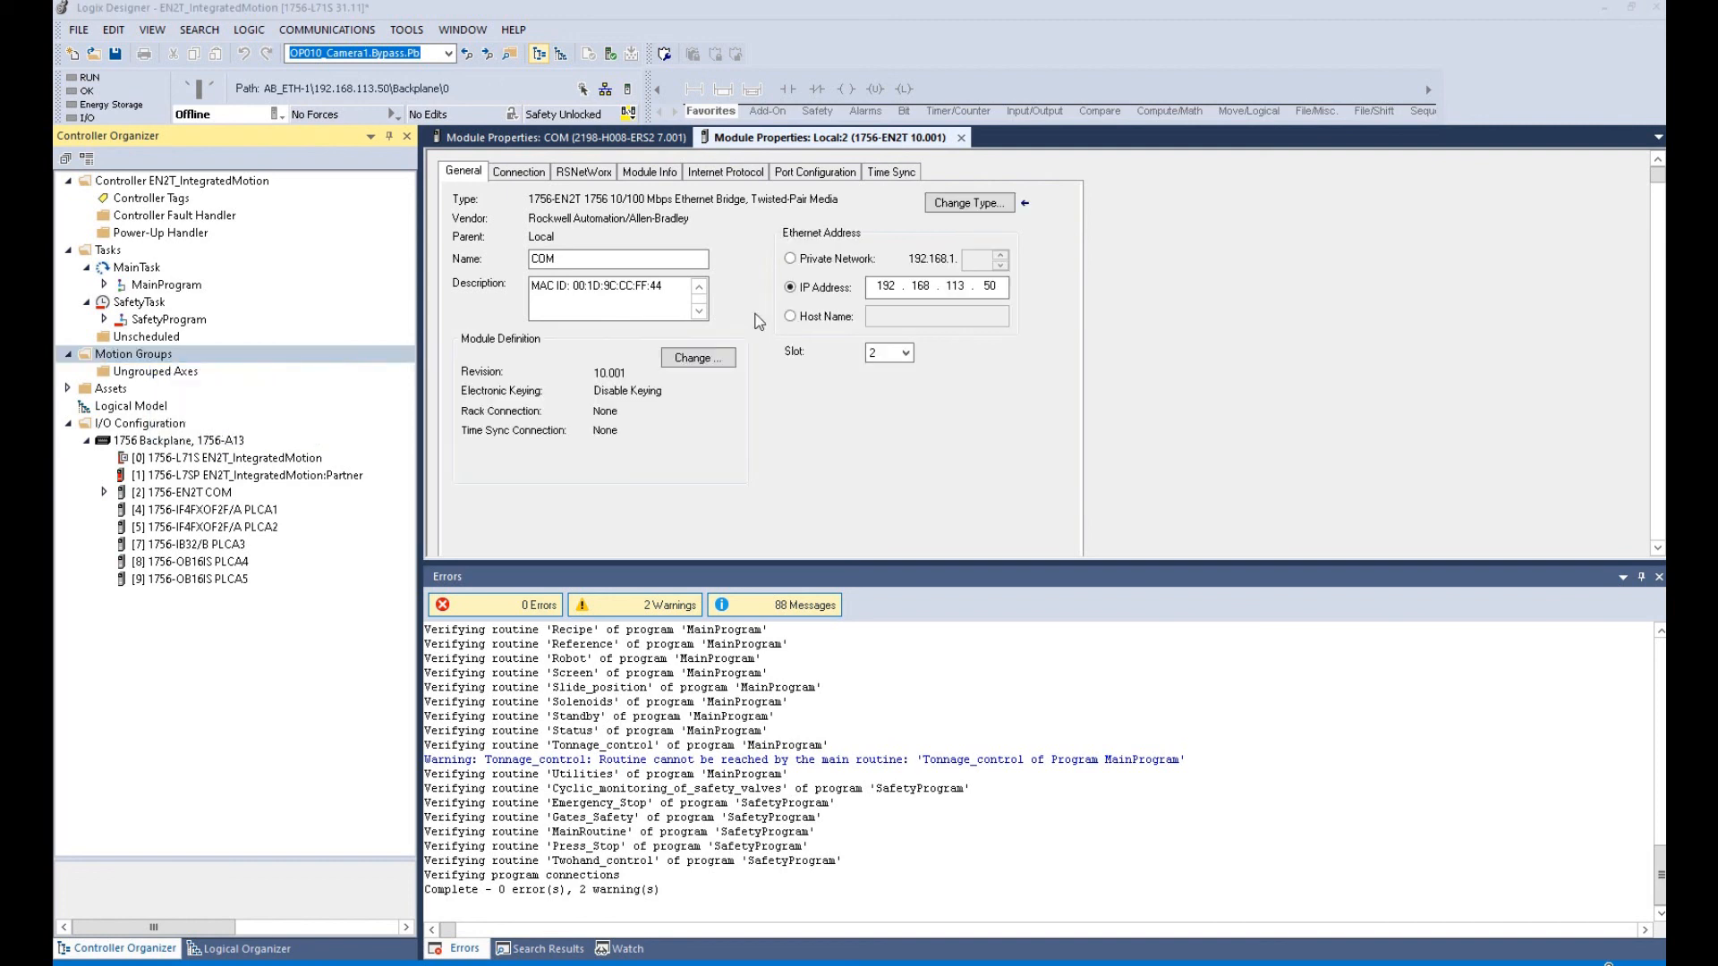
{"action": "type", "text": "MotionGroup1"}
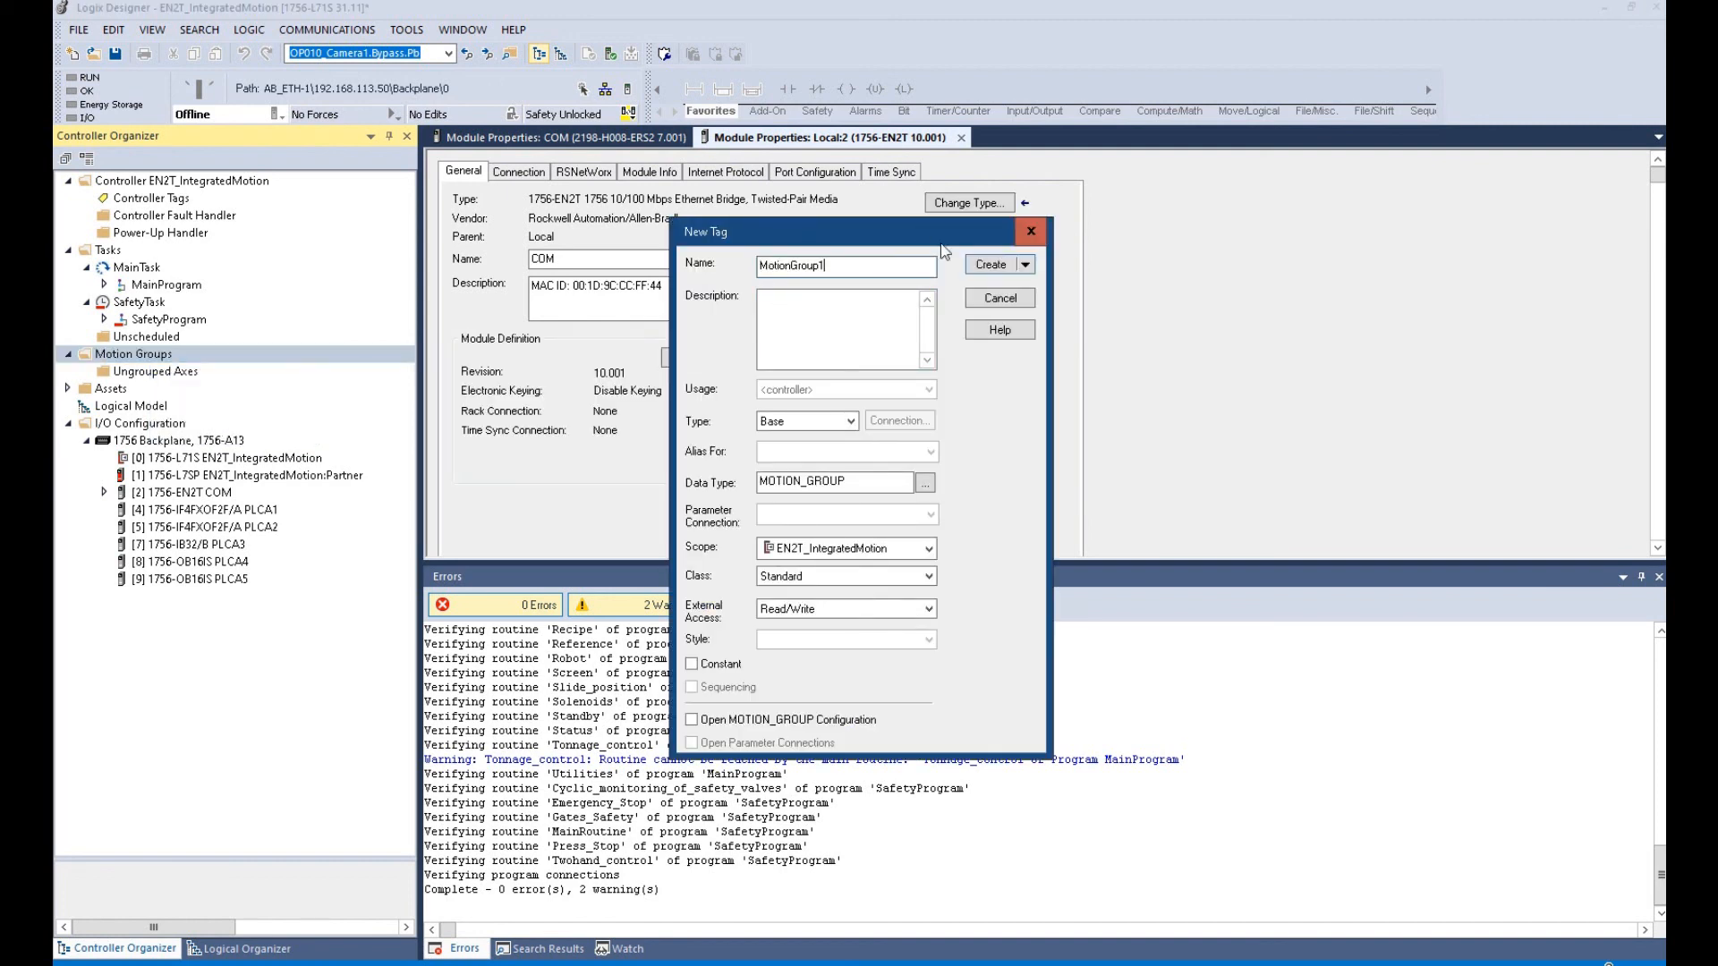
{"action": "left_click", "coordinate": [987, 264]}
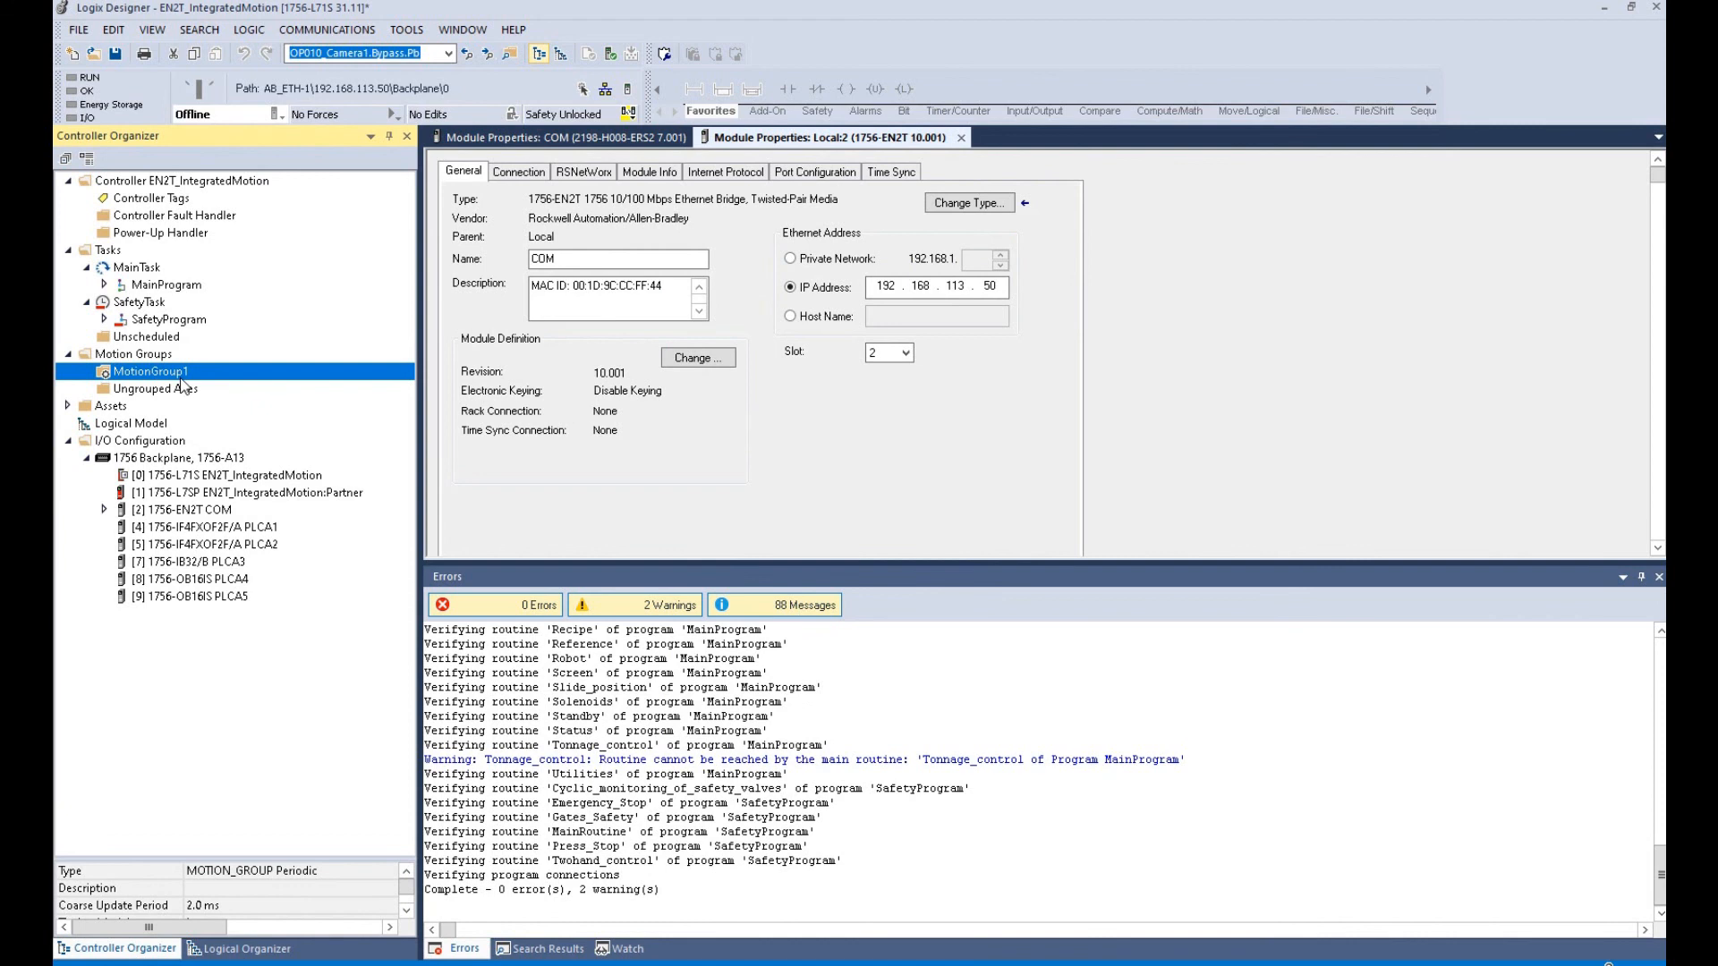
- Add a new AXIS_CIP_DRIVE axis named AxisM1 to MotionGroup1
{"action": "right_click", "coordinate": [182, 380]}
{"action": "mouse_move", "coordinate": [319, 390]}
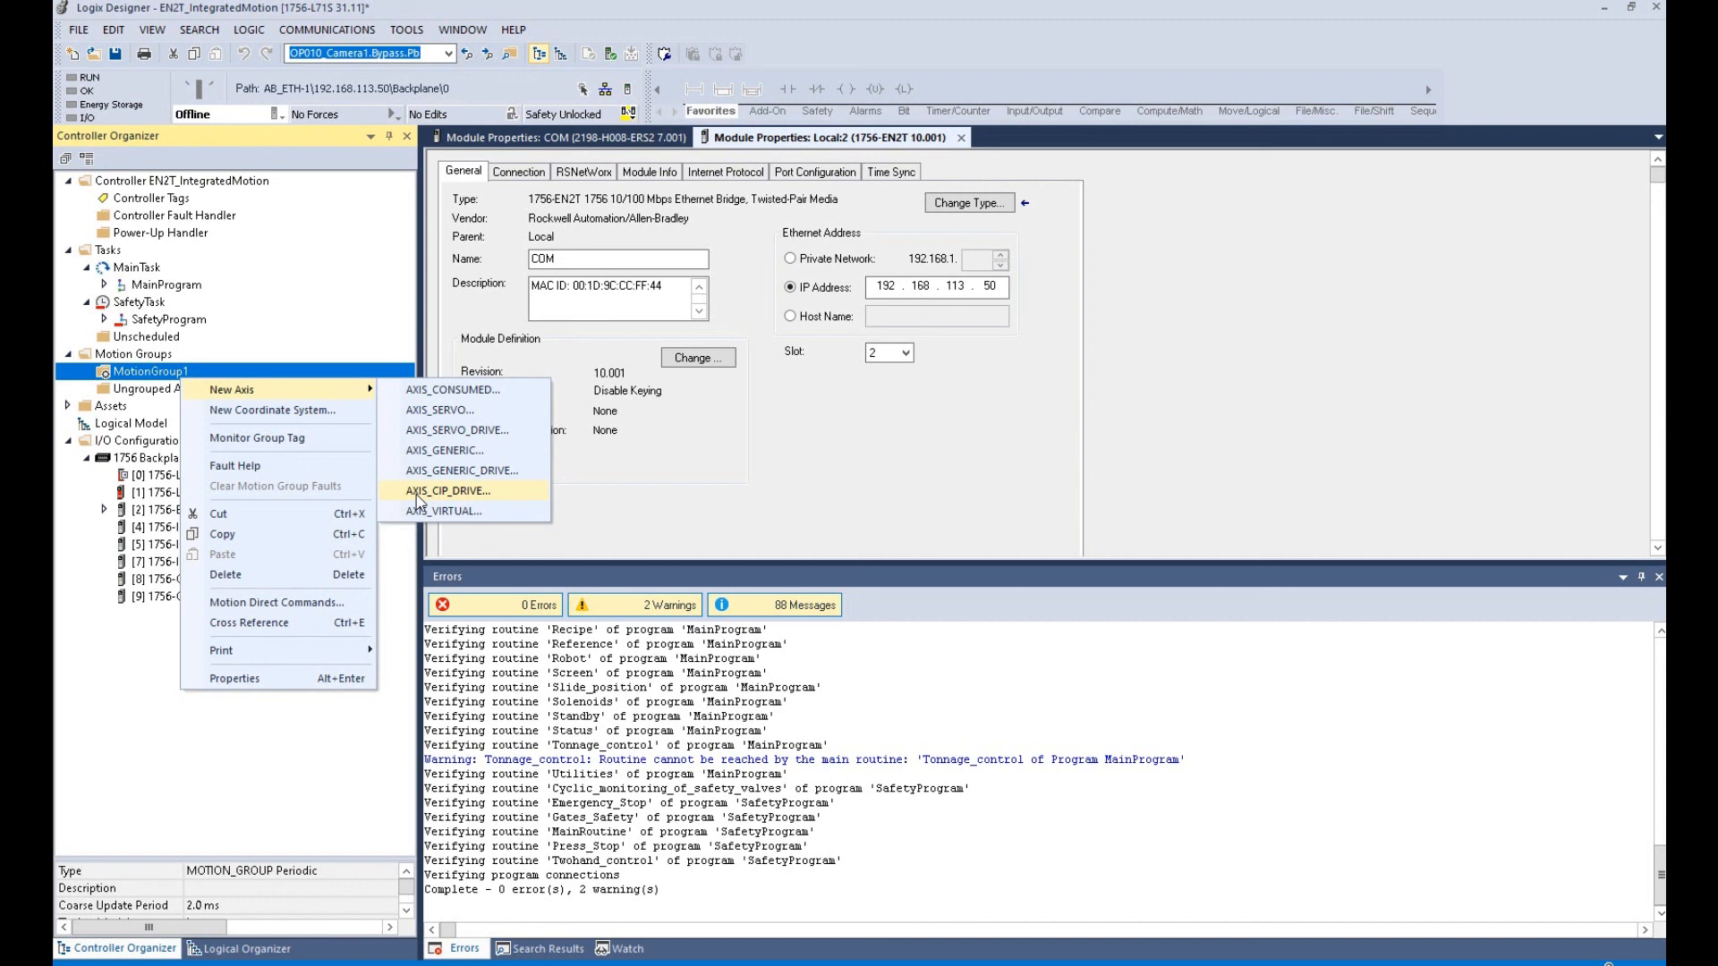
{"action": "left_click", "coordinate": [474, 490]}
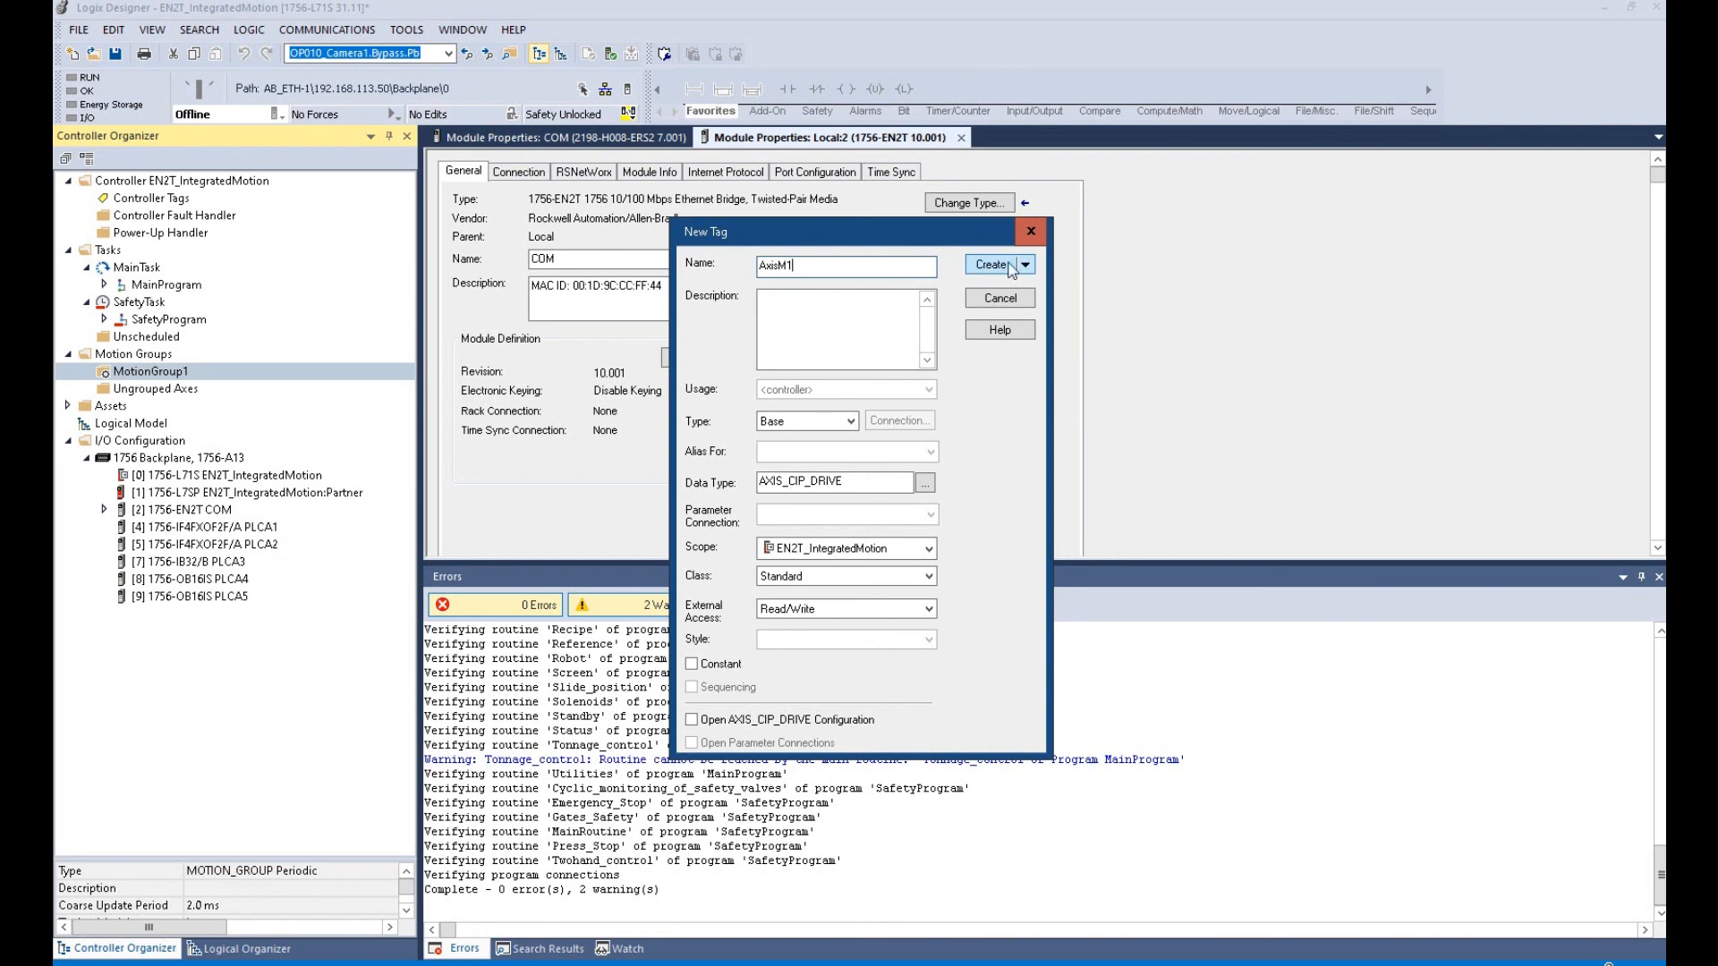
{"action": "left_click", "coordinate": [1011, 267]}
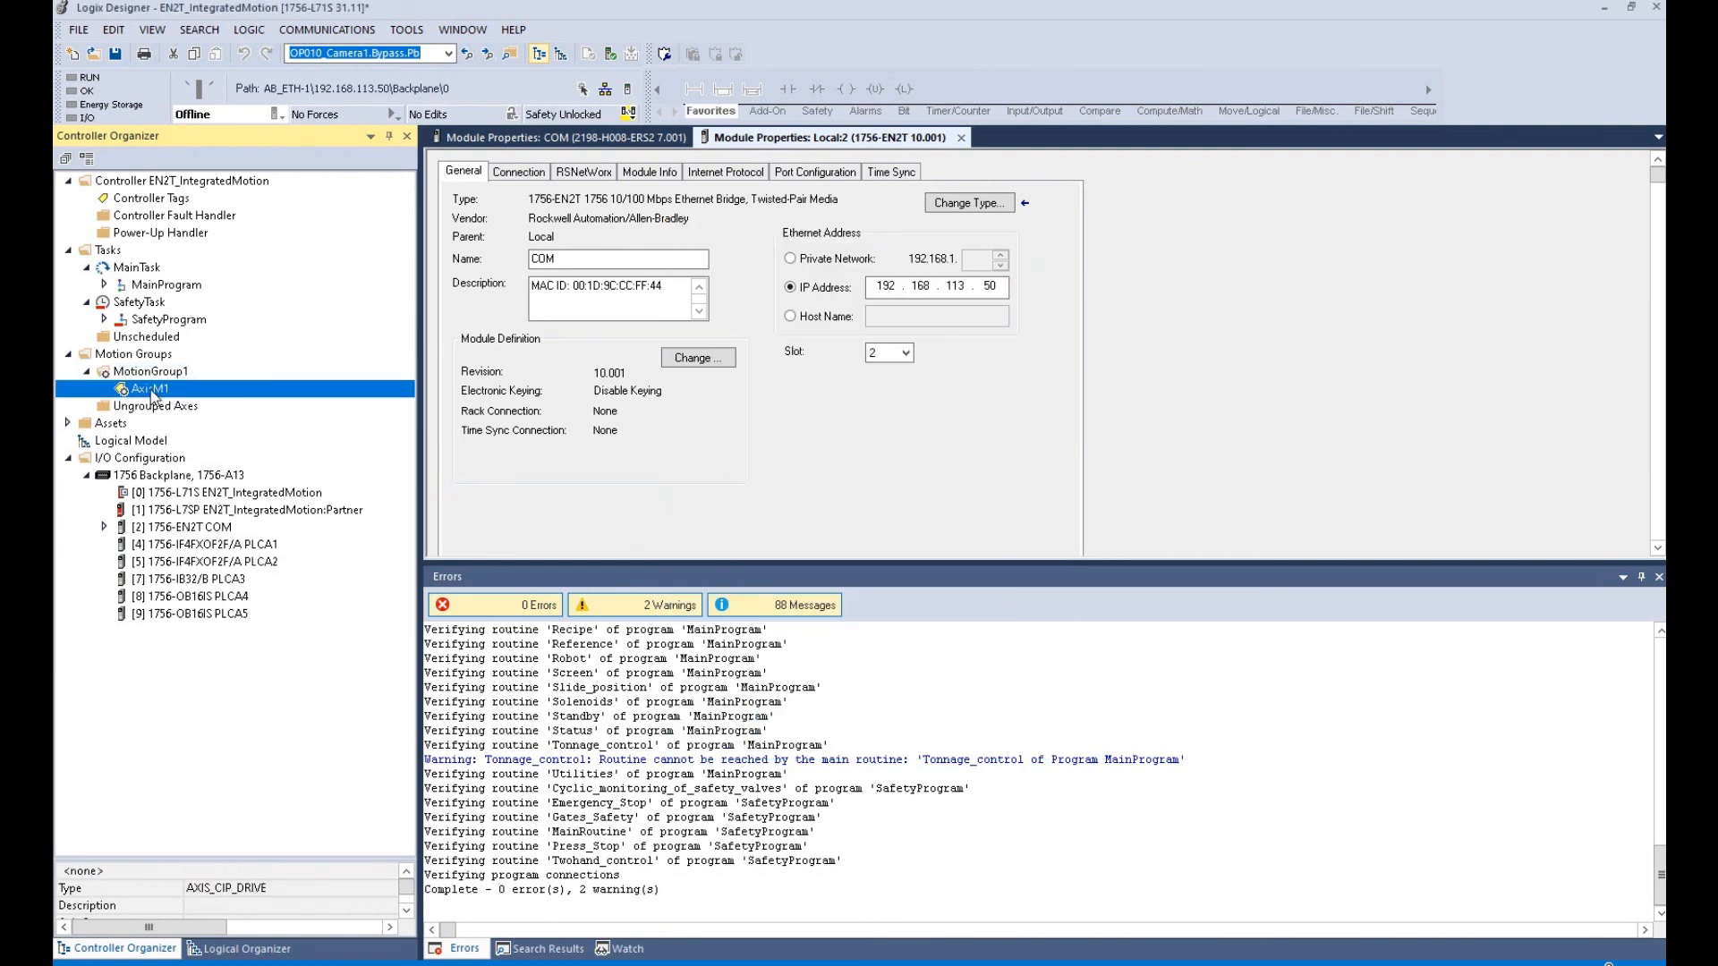
- Open the AxisM1 axis properties, associate the axis with the MotionA1 drive module and apply the change
{"action": "left_click", "coordinate": [172, 409]}
{"action": "left_click", "coordinate": [156, 391]}
{"action": "double_click", "coordinate": [155, 391]}
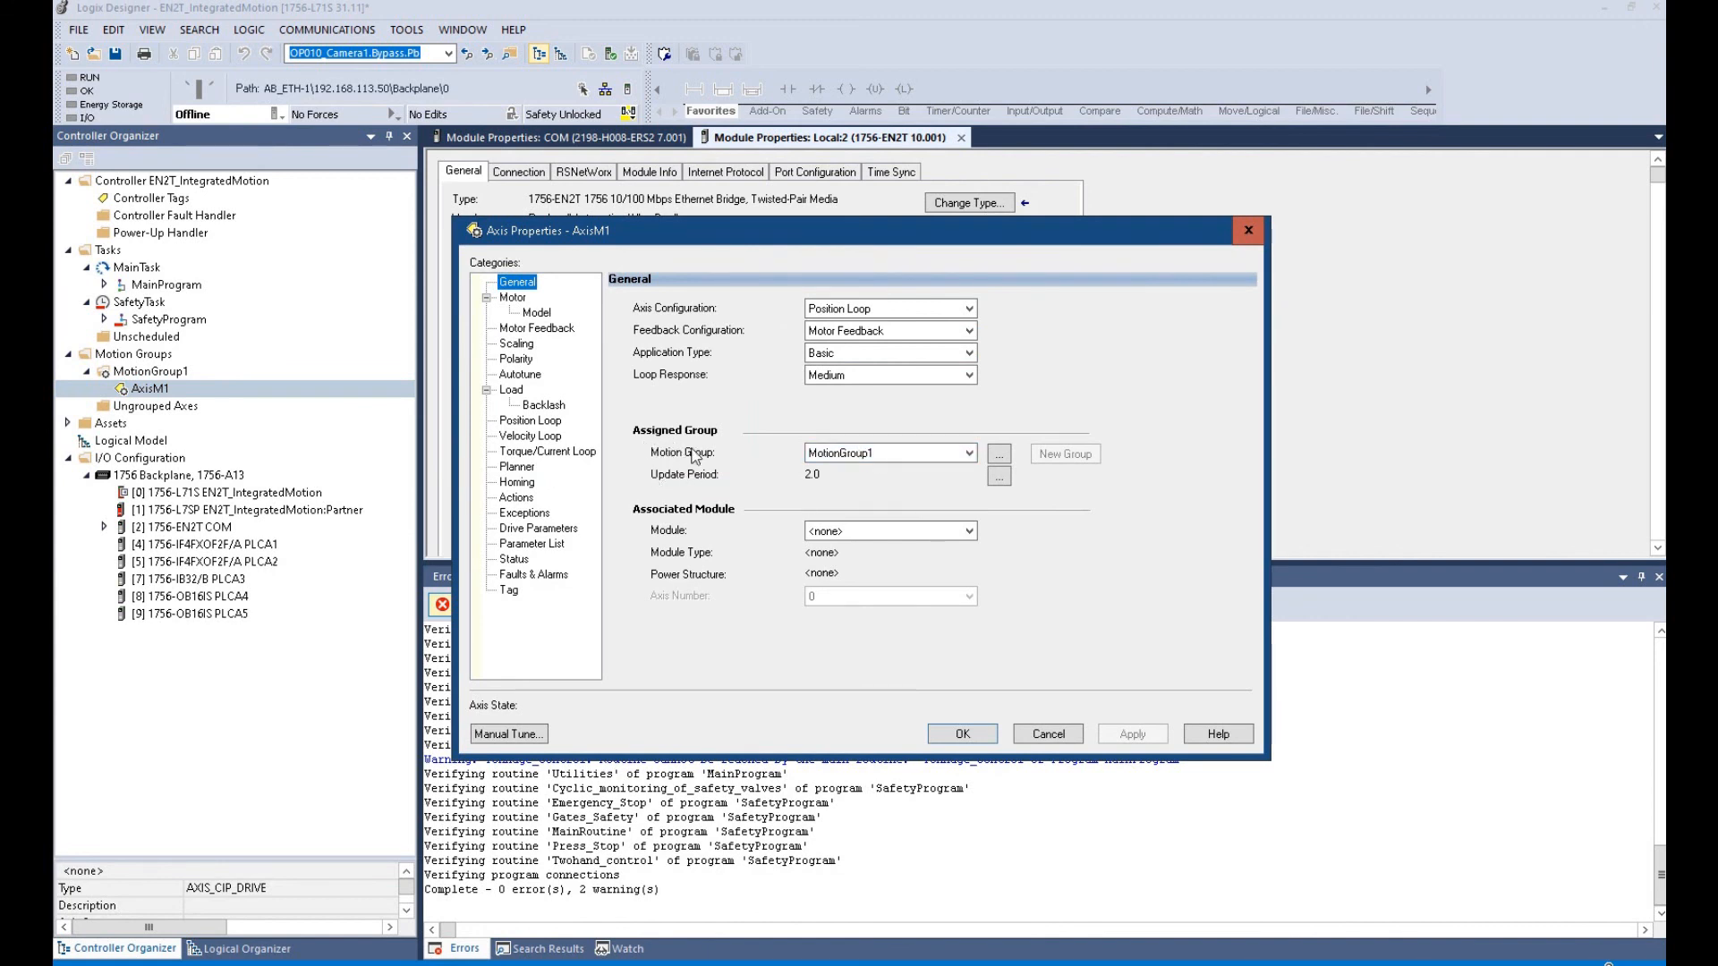
{"action": "left_click", "coordinate": [824, 534]}
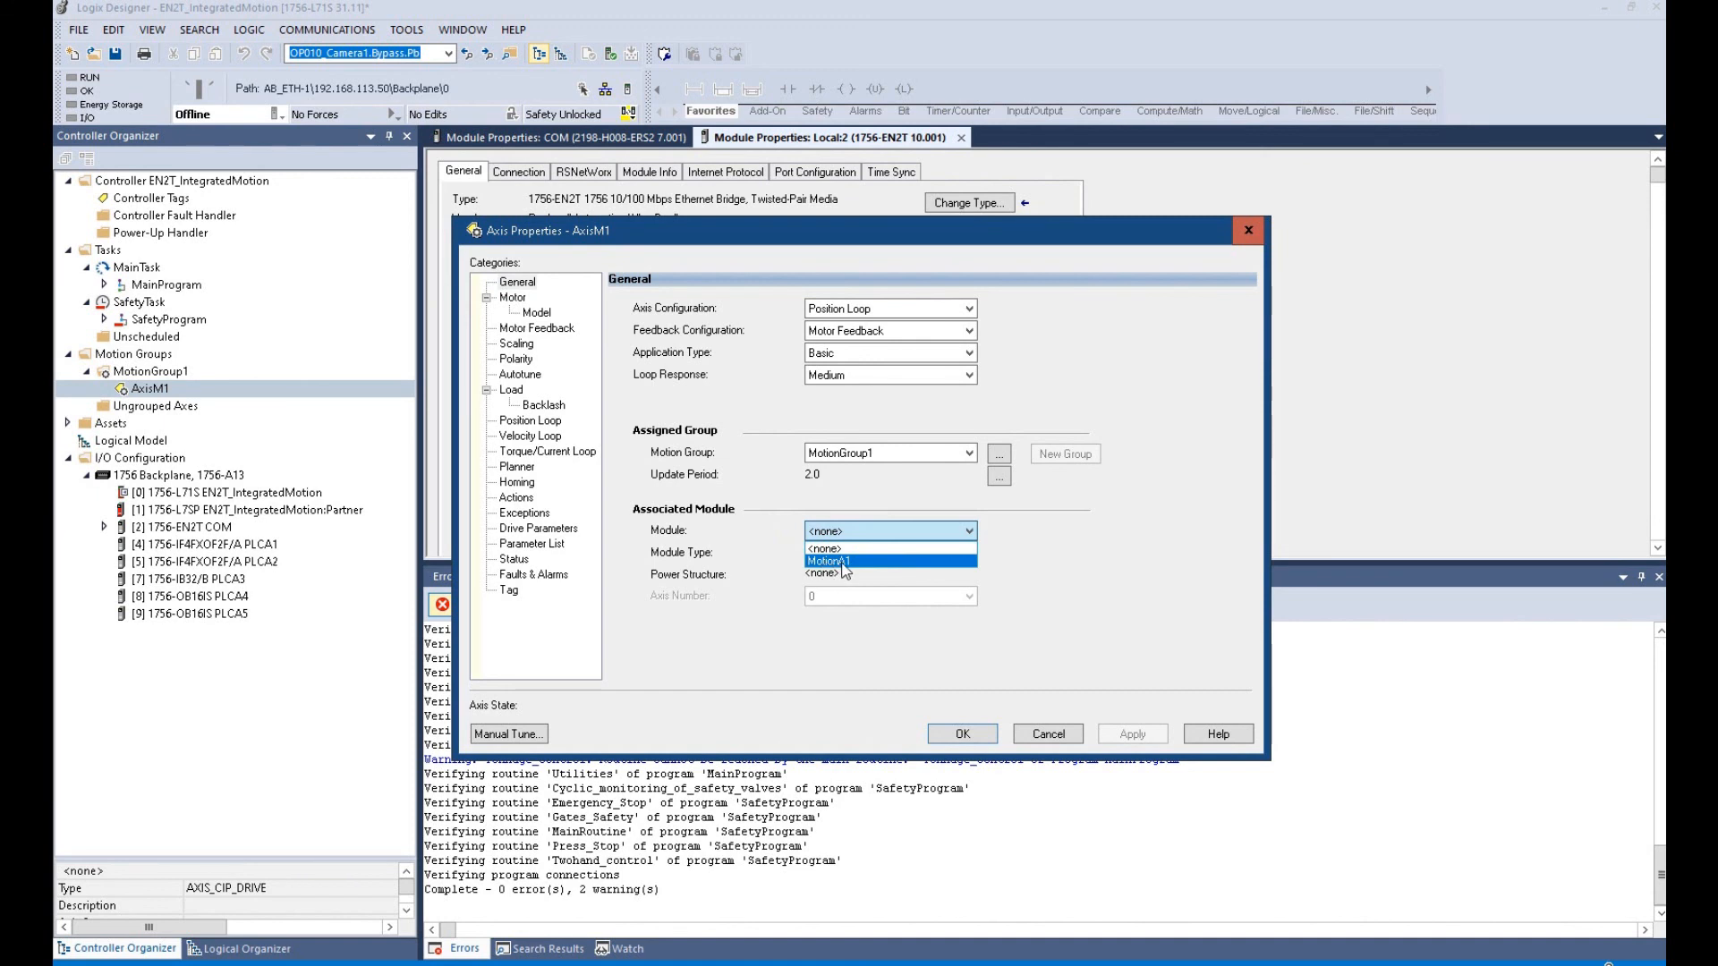
{"action": "left_click", "coordinate": [105, 528]}
{"action": "left_click", "coordinate": [105, 527]}
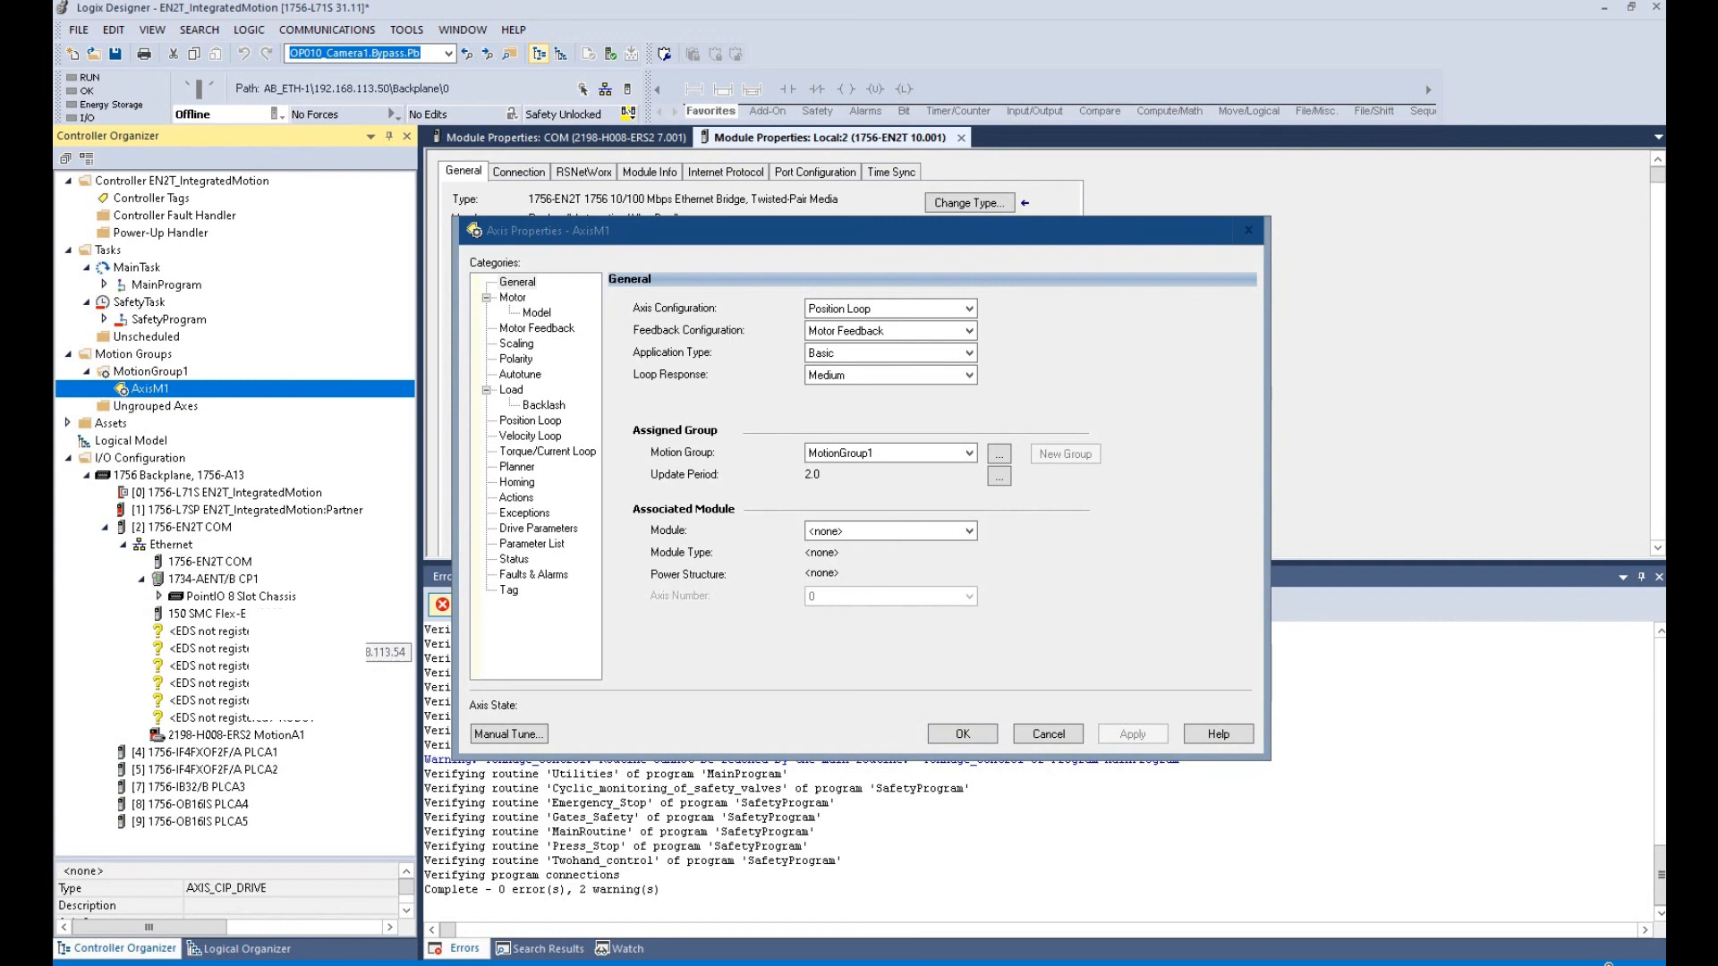
{"action": "left_click", "coordinate": [224, 737]}
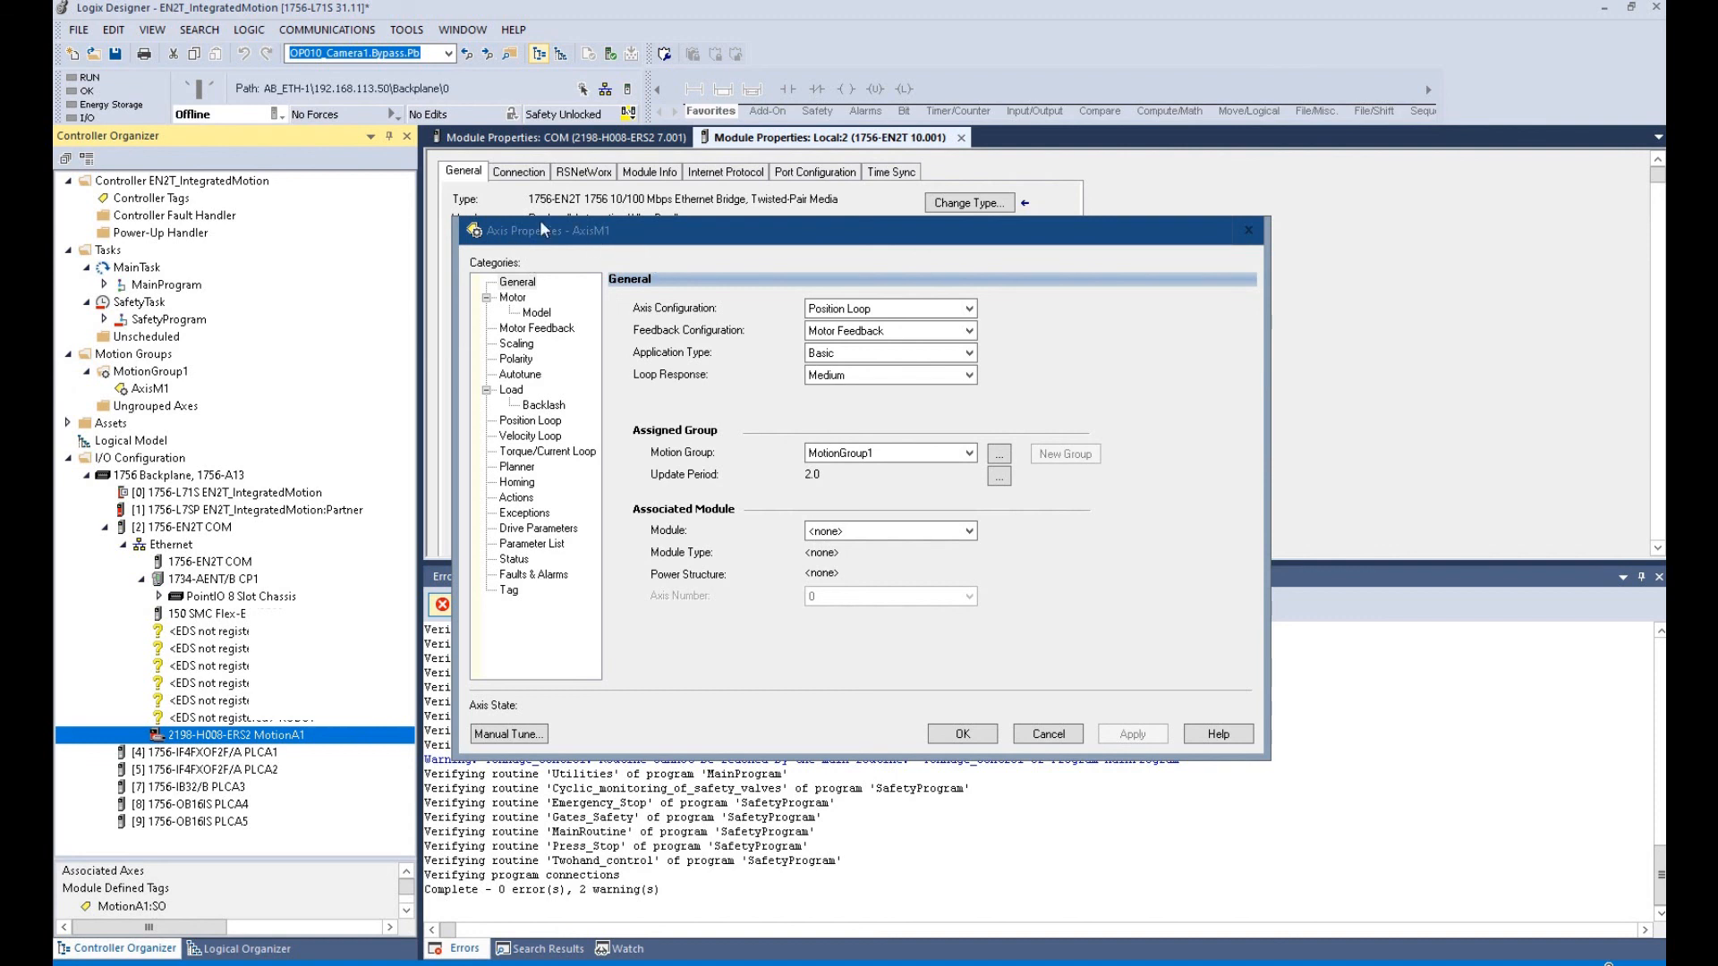
{"action": "left_click", "coordinate": [900, 531]}
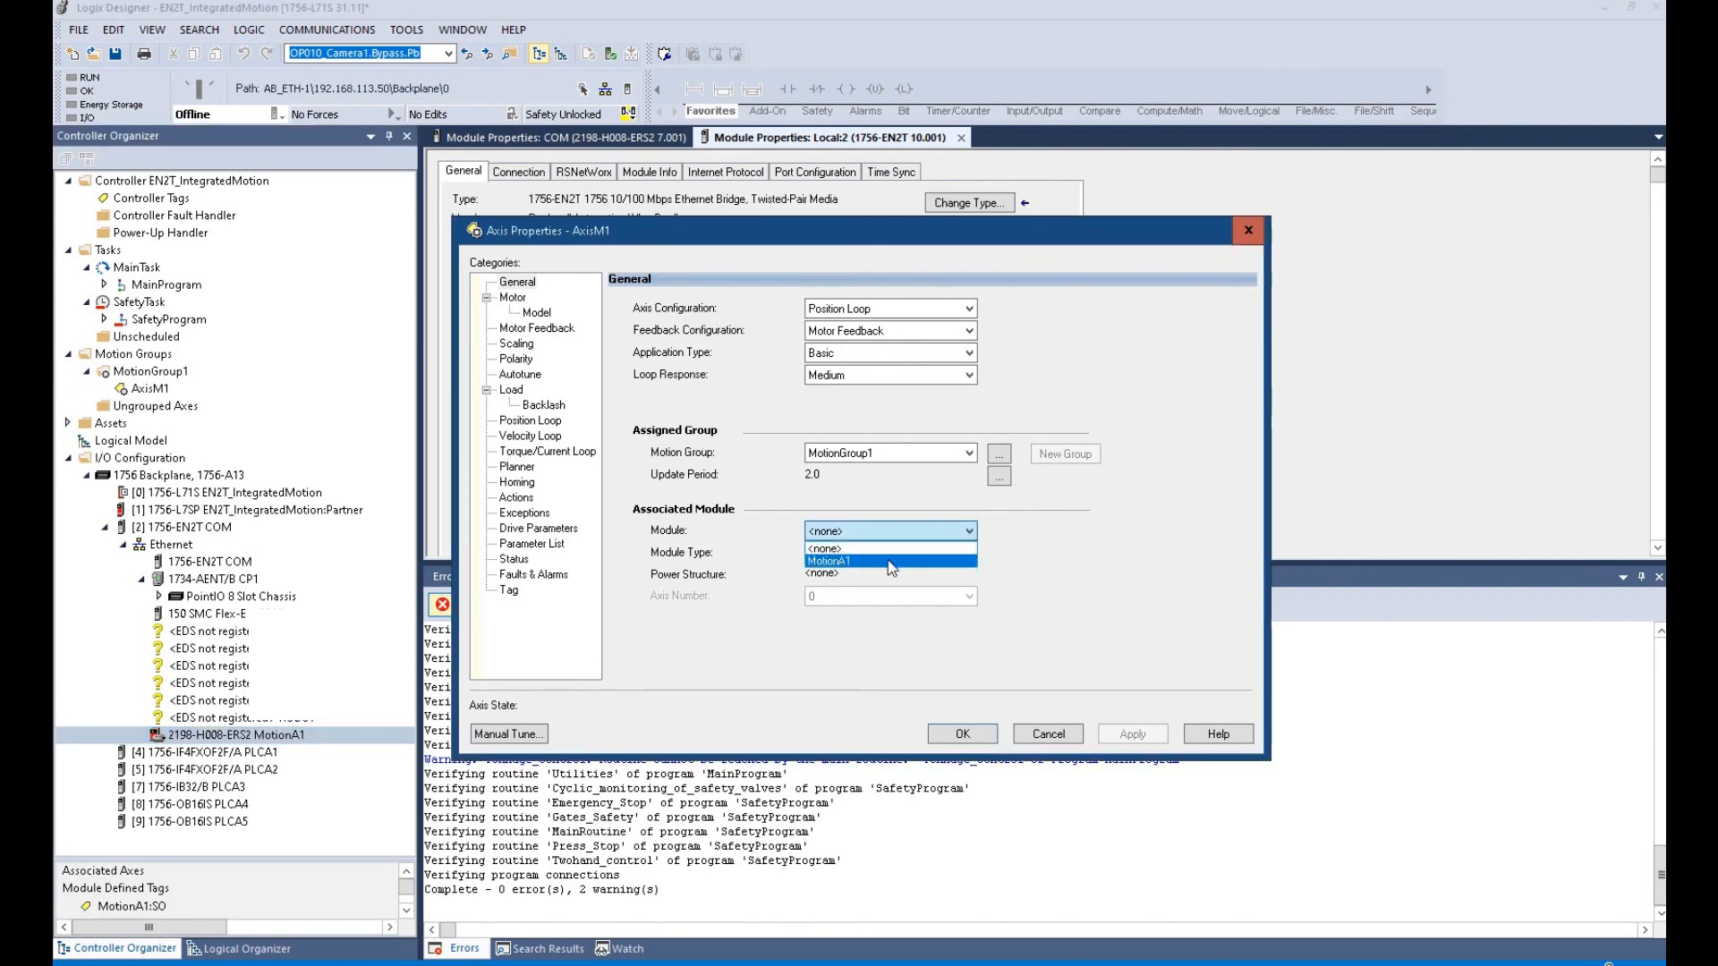
{"action": "left_click", "coordinate": [837, 562]}
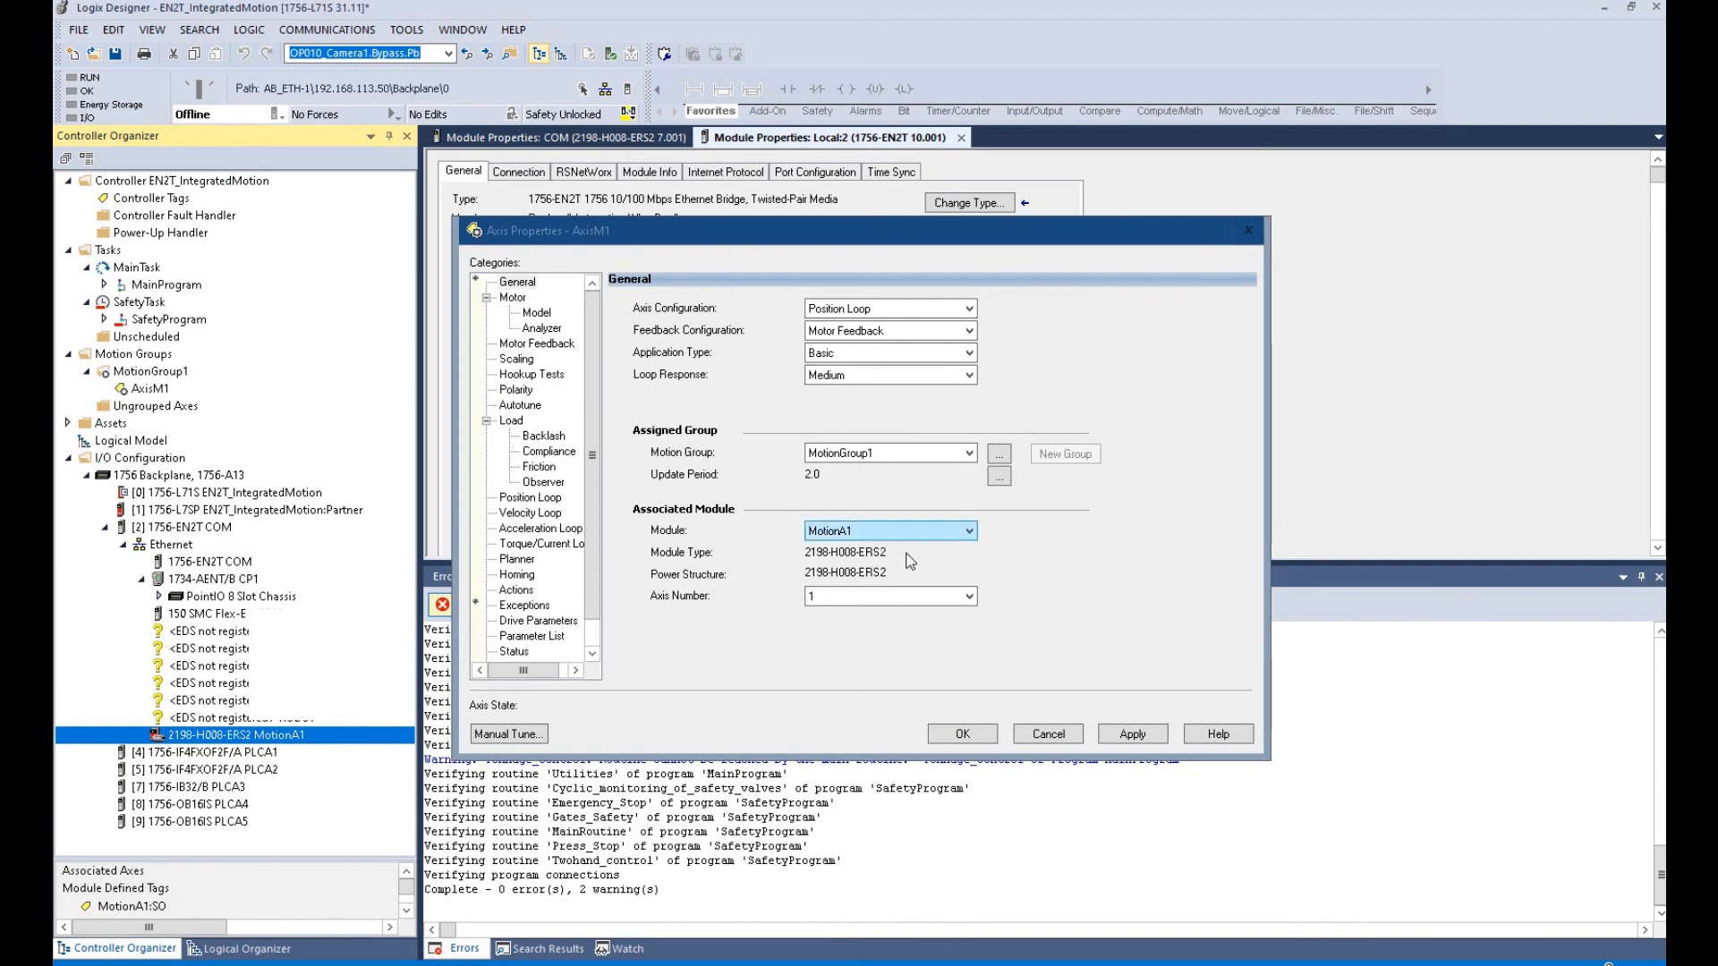
{"action": "left_click", "coordinate": [1131, 736]}
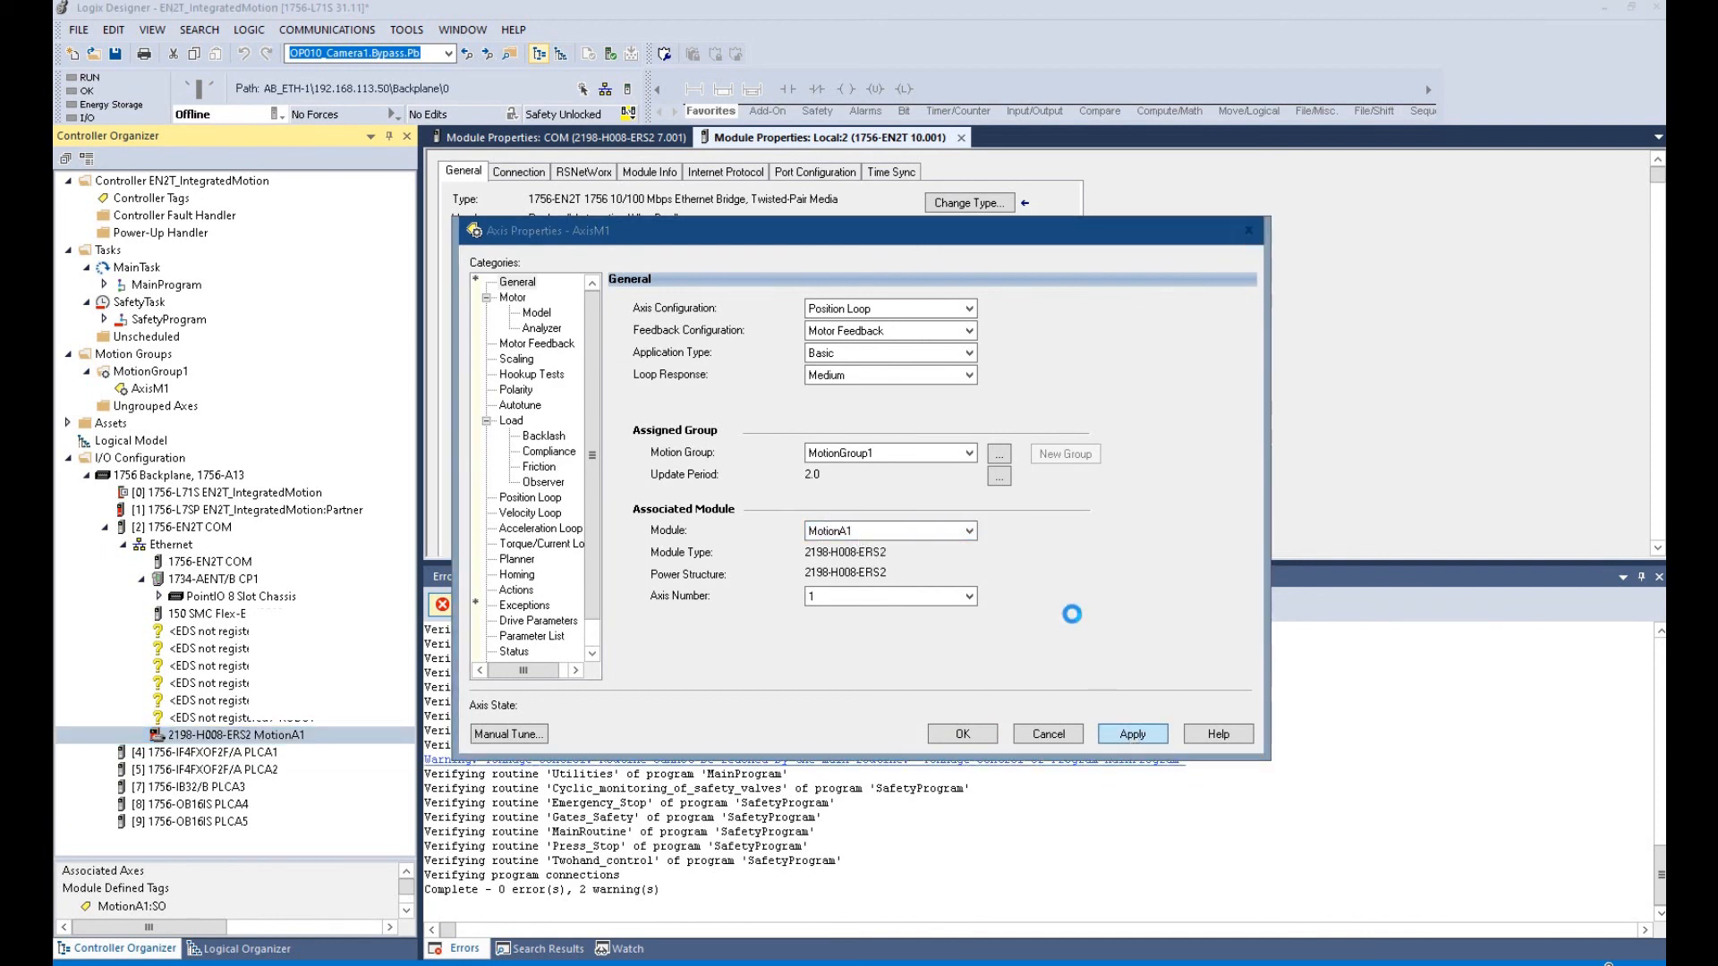
- Switch to PDF-XChange Viewer and reread the Ethernet communication module instructions on the New Module and Module Definition settings
{"action": "left_click_drag", "start_coordinate": [1079, 421], "coordinate": [1085, 424]}
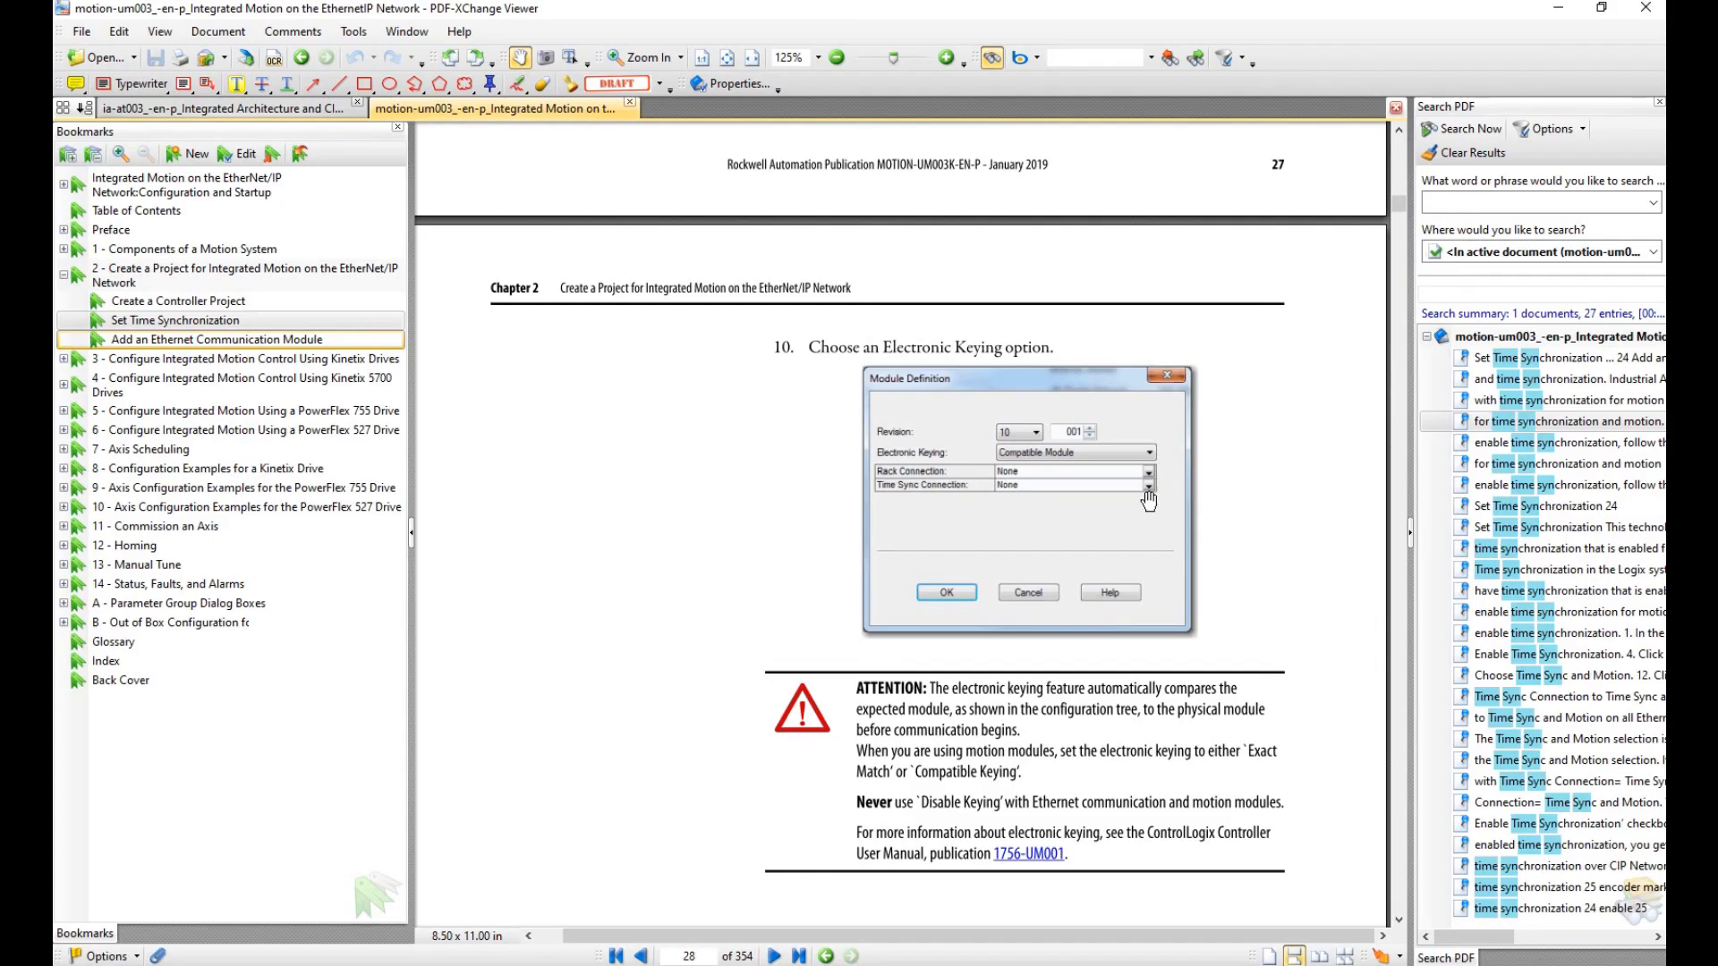
{"action": "scroll", "coordinate": [895, 483], "scroll_direction": "up", "scroll_amount": 3}
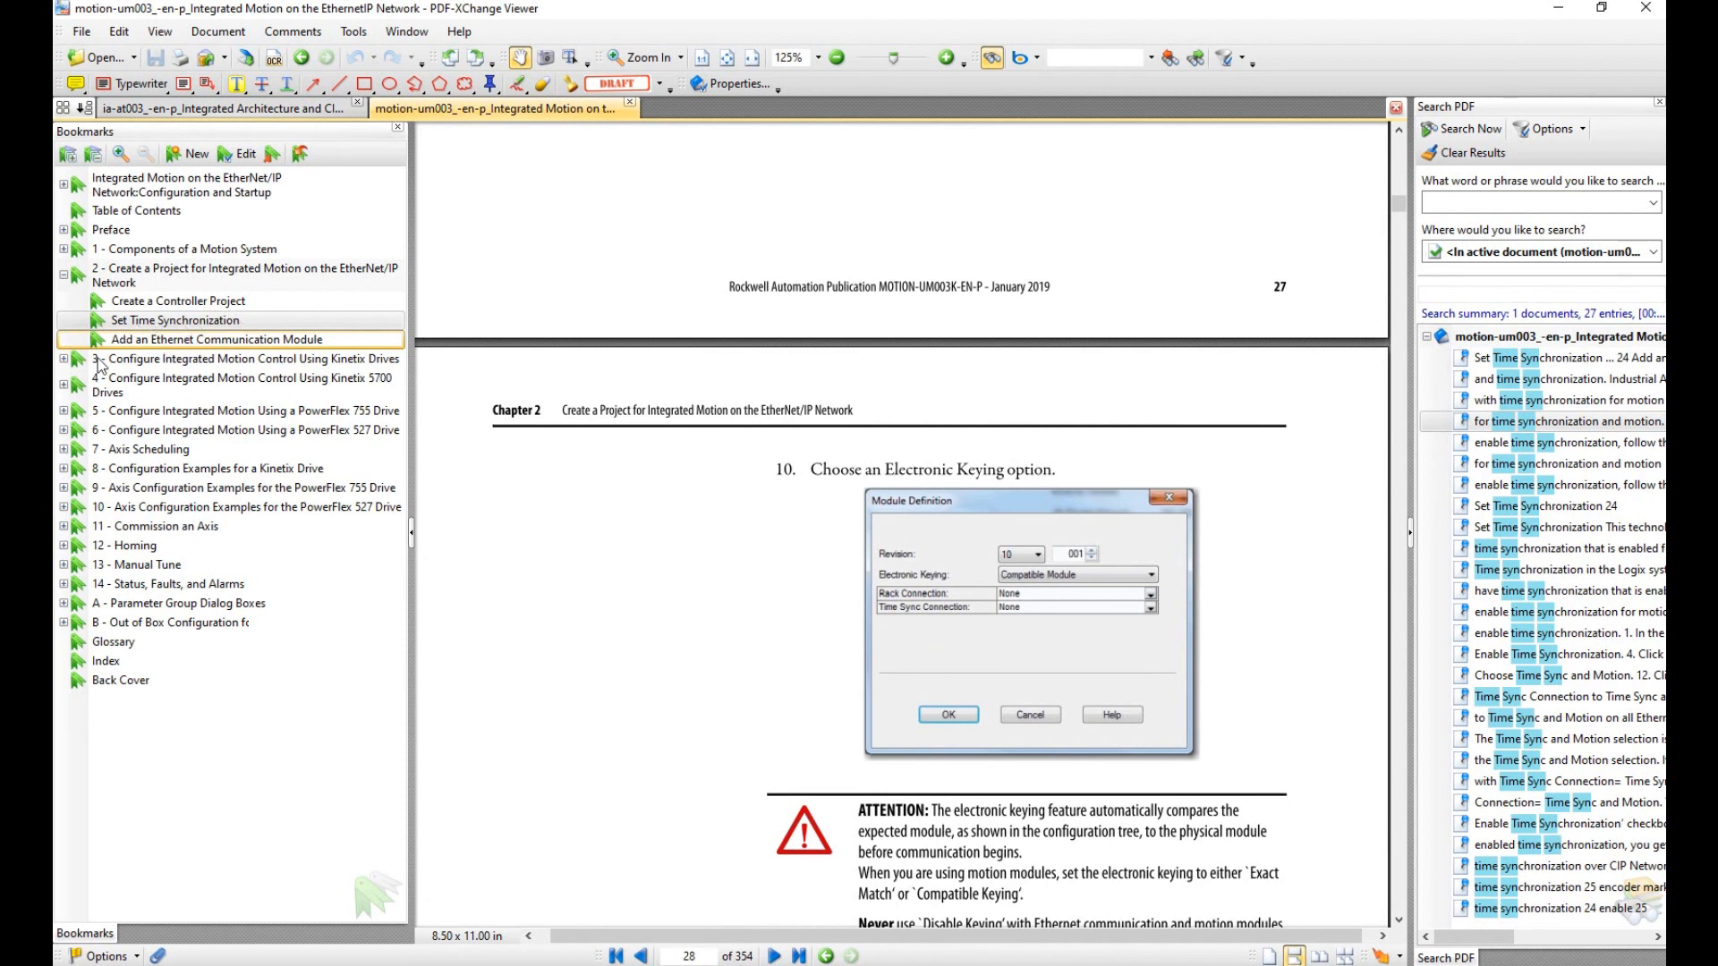
{"action": "left_click", "coordinate": [174, 343]}
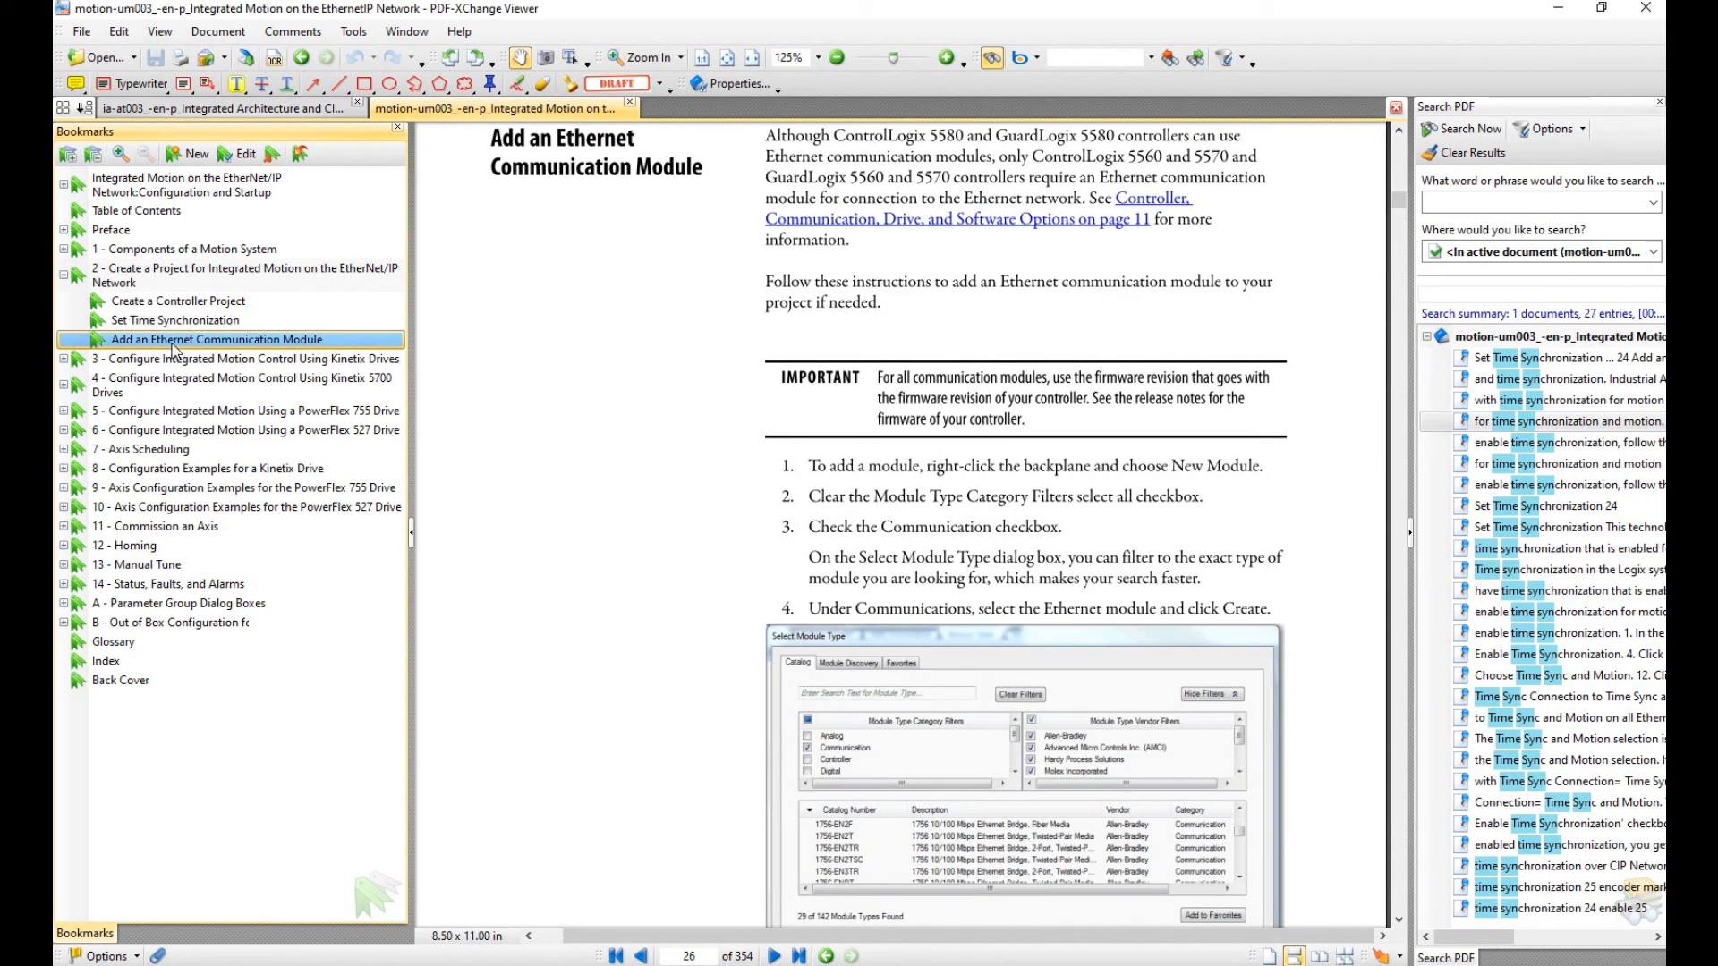
{"action": "scroll", "coordinate": [1016, 474], "scroll_direction": "down", "scroll_amount": 5}
{"action": "scroll", "coordinate": [1015, 474], "scroll_direction": "down", "scroll_amount": 16}
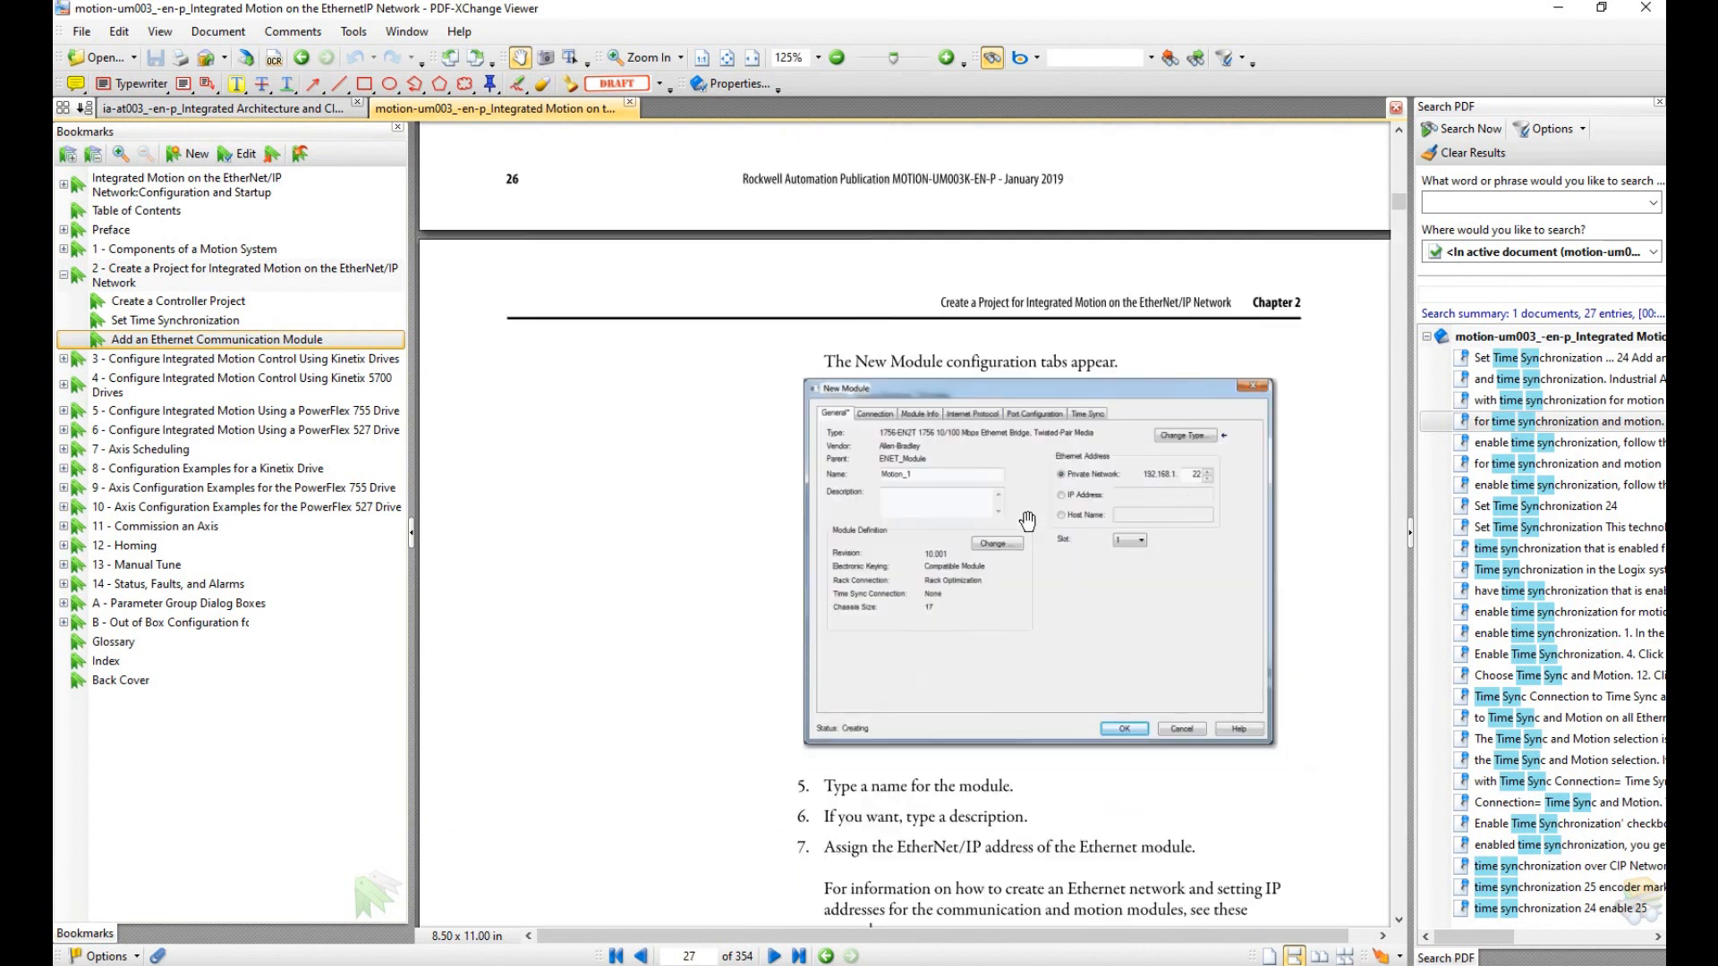
{"action": "scroll", "coordinate": [1143, 493], "scroll_direction": "up", "scroll_amount": 3}
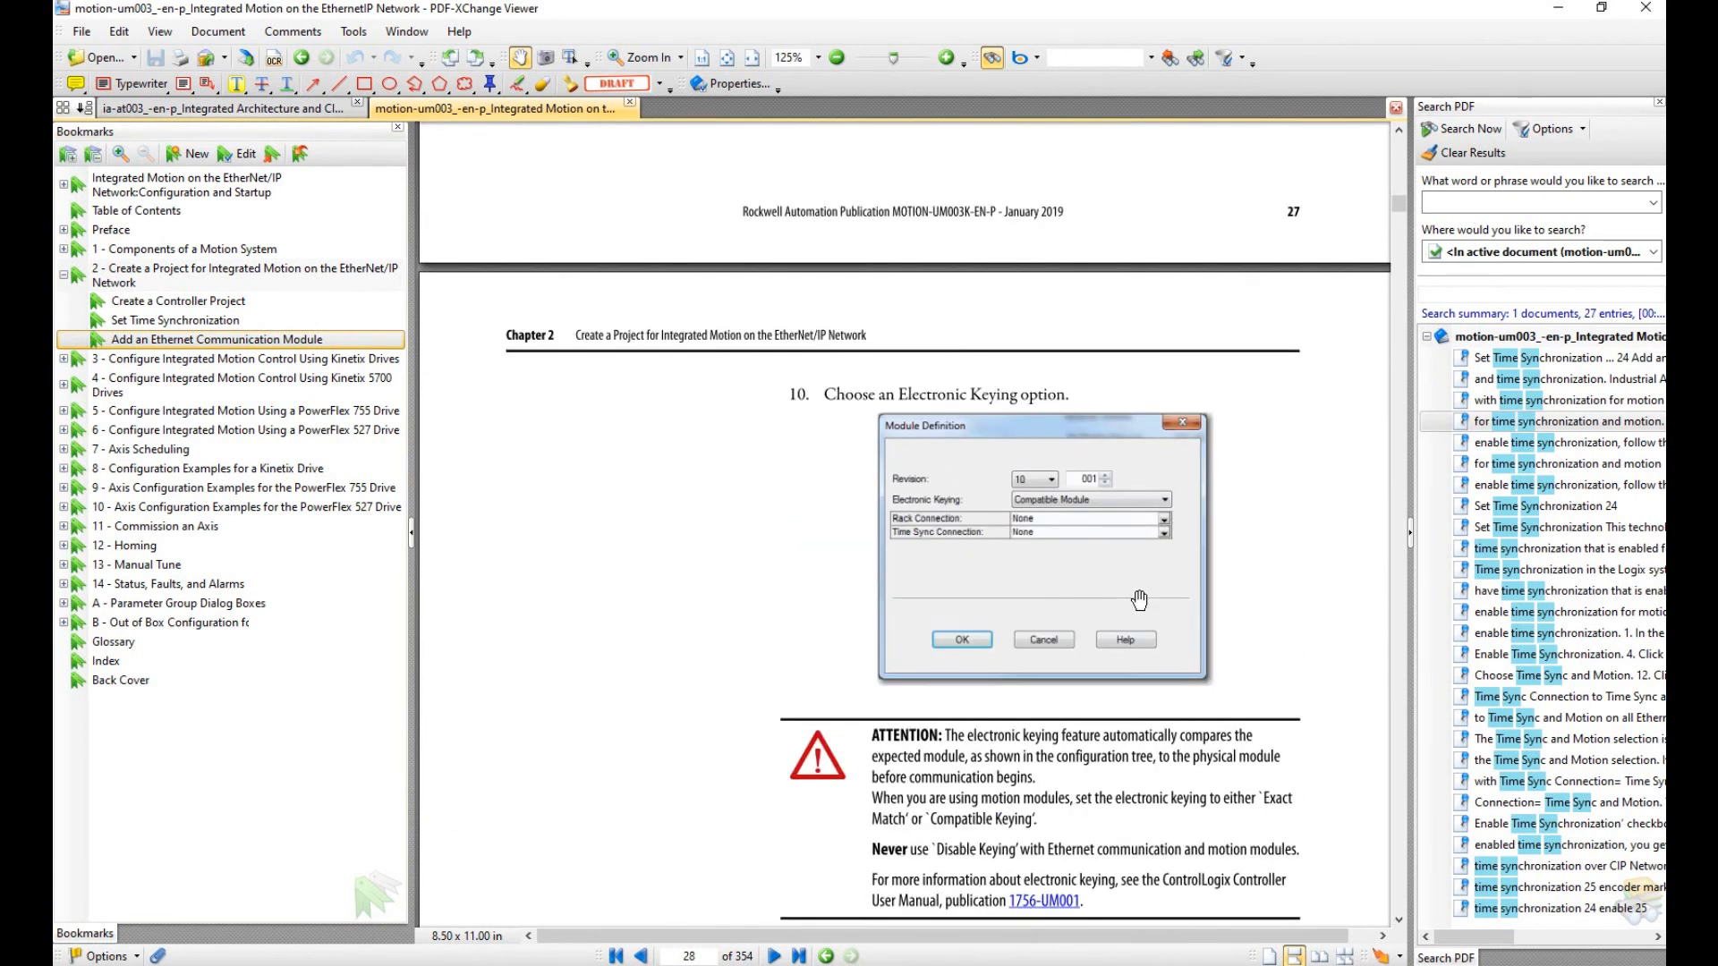
- Switch back to Logix Designer and discard the pending AxisM1 axis property changes
{"action": "left_click_drag", "start_coordinate": [1227, 599], "coordinate": [1212, 594]}
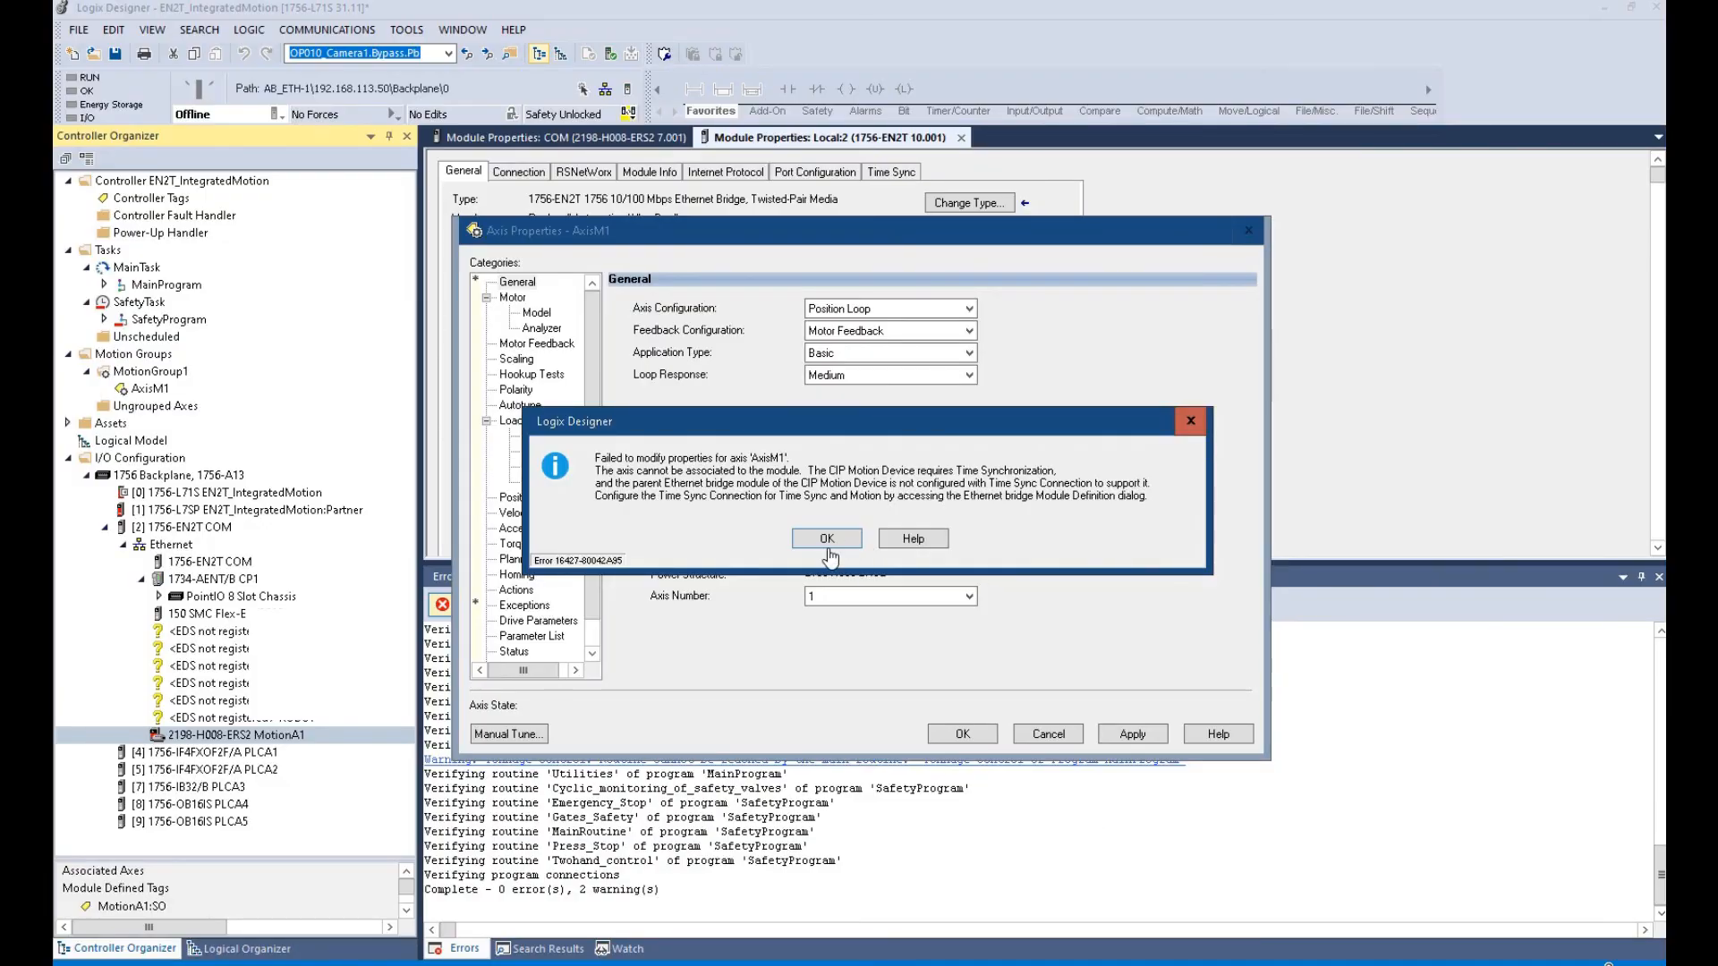
{"action": "left_click", "coordinate": [832, 546]}
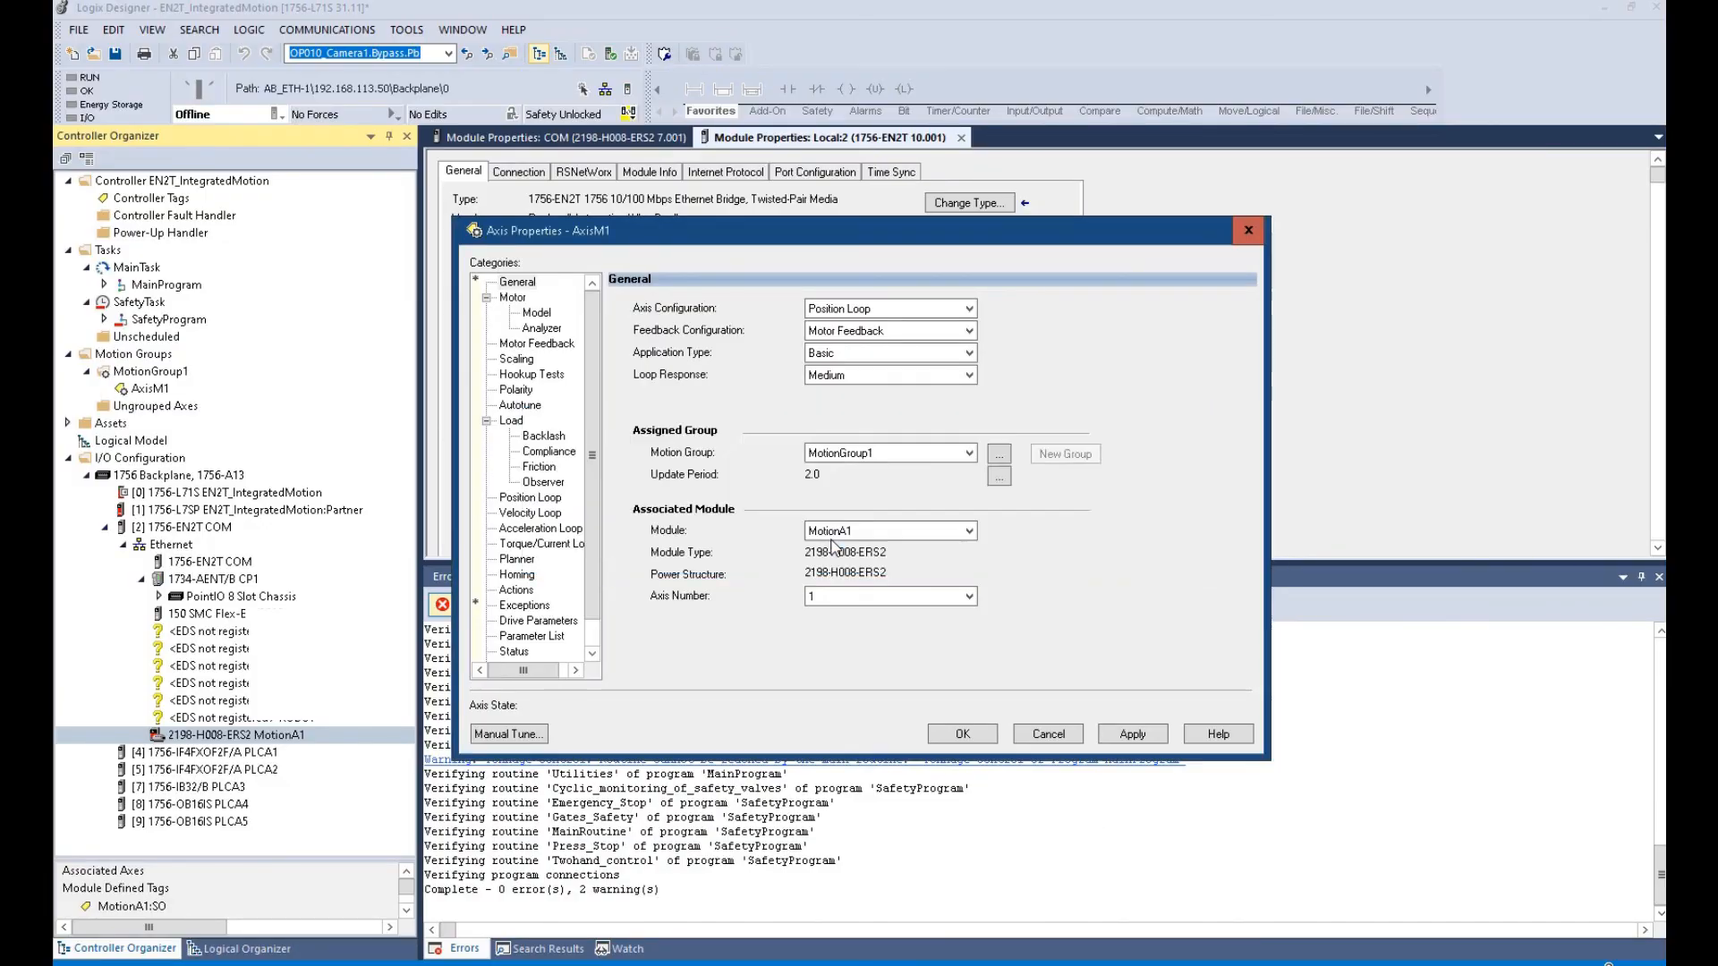
{"action": "left_click", "coordinate": [1048, 734]}
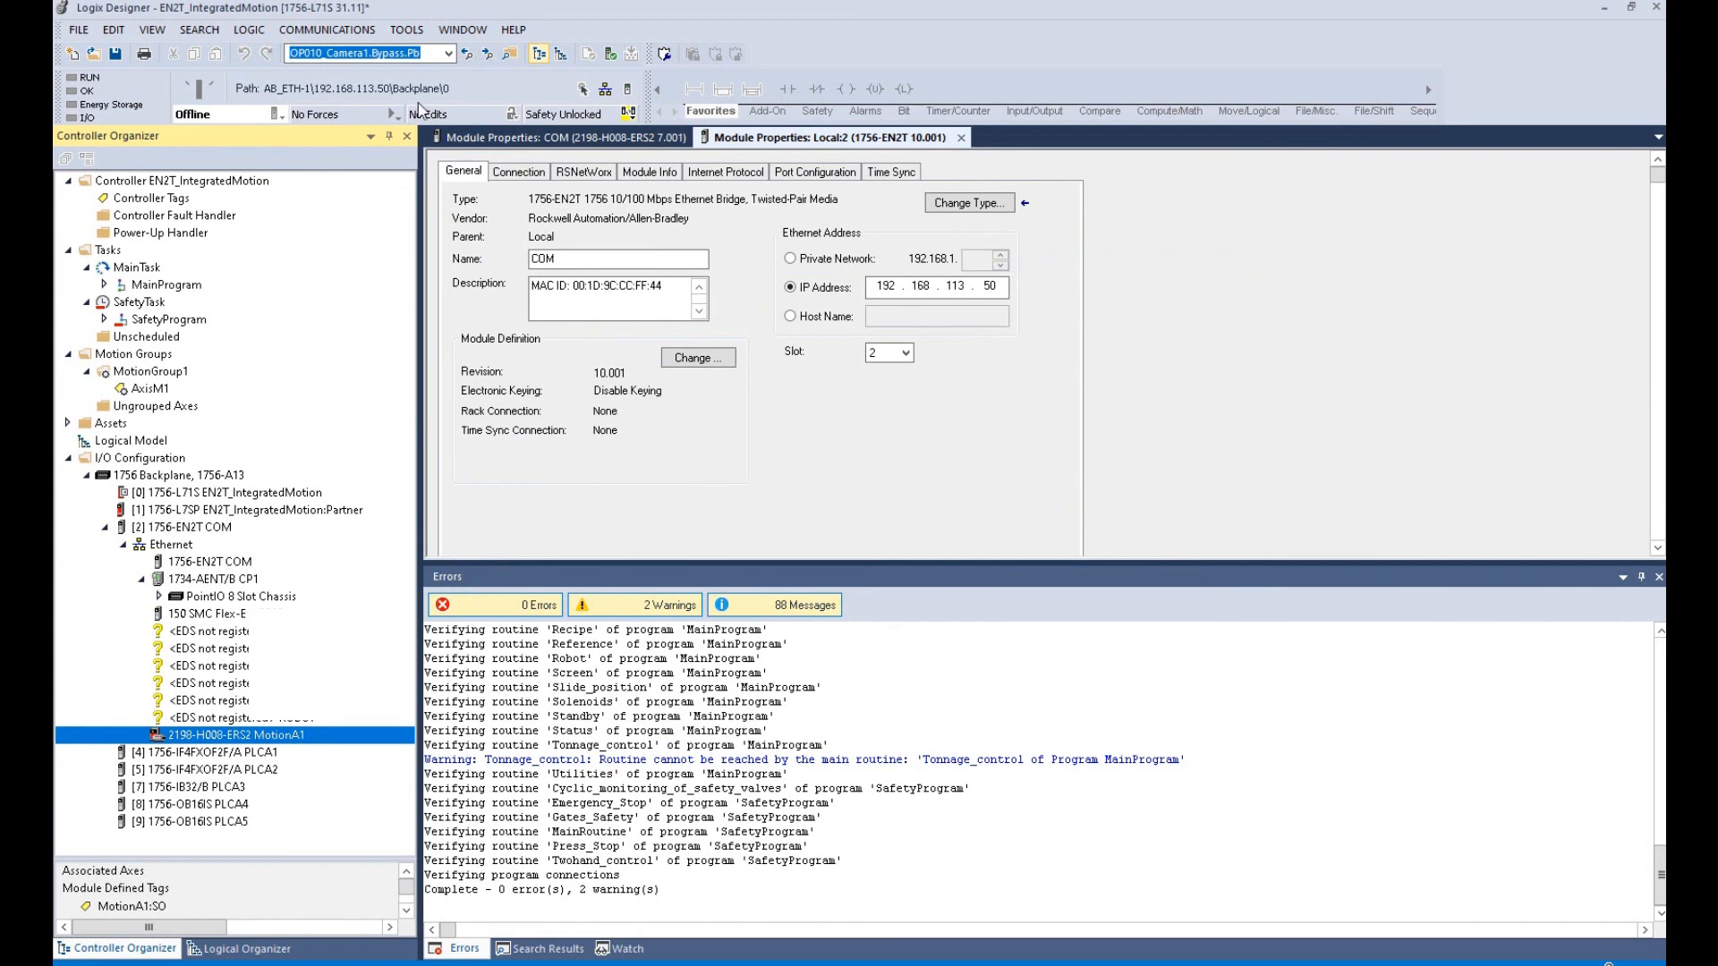
- Check the Enable Time Synchronization setting in the controller's date and time properties
{"action": "left_click", "coordinate": [629, 89]}
{"action": "left_click", "coordinate": [882, 276]}
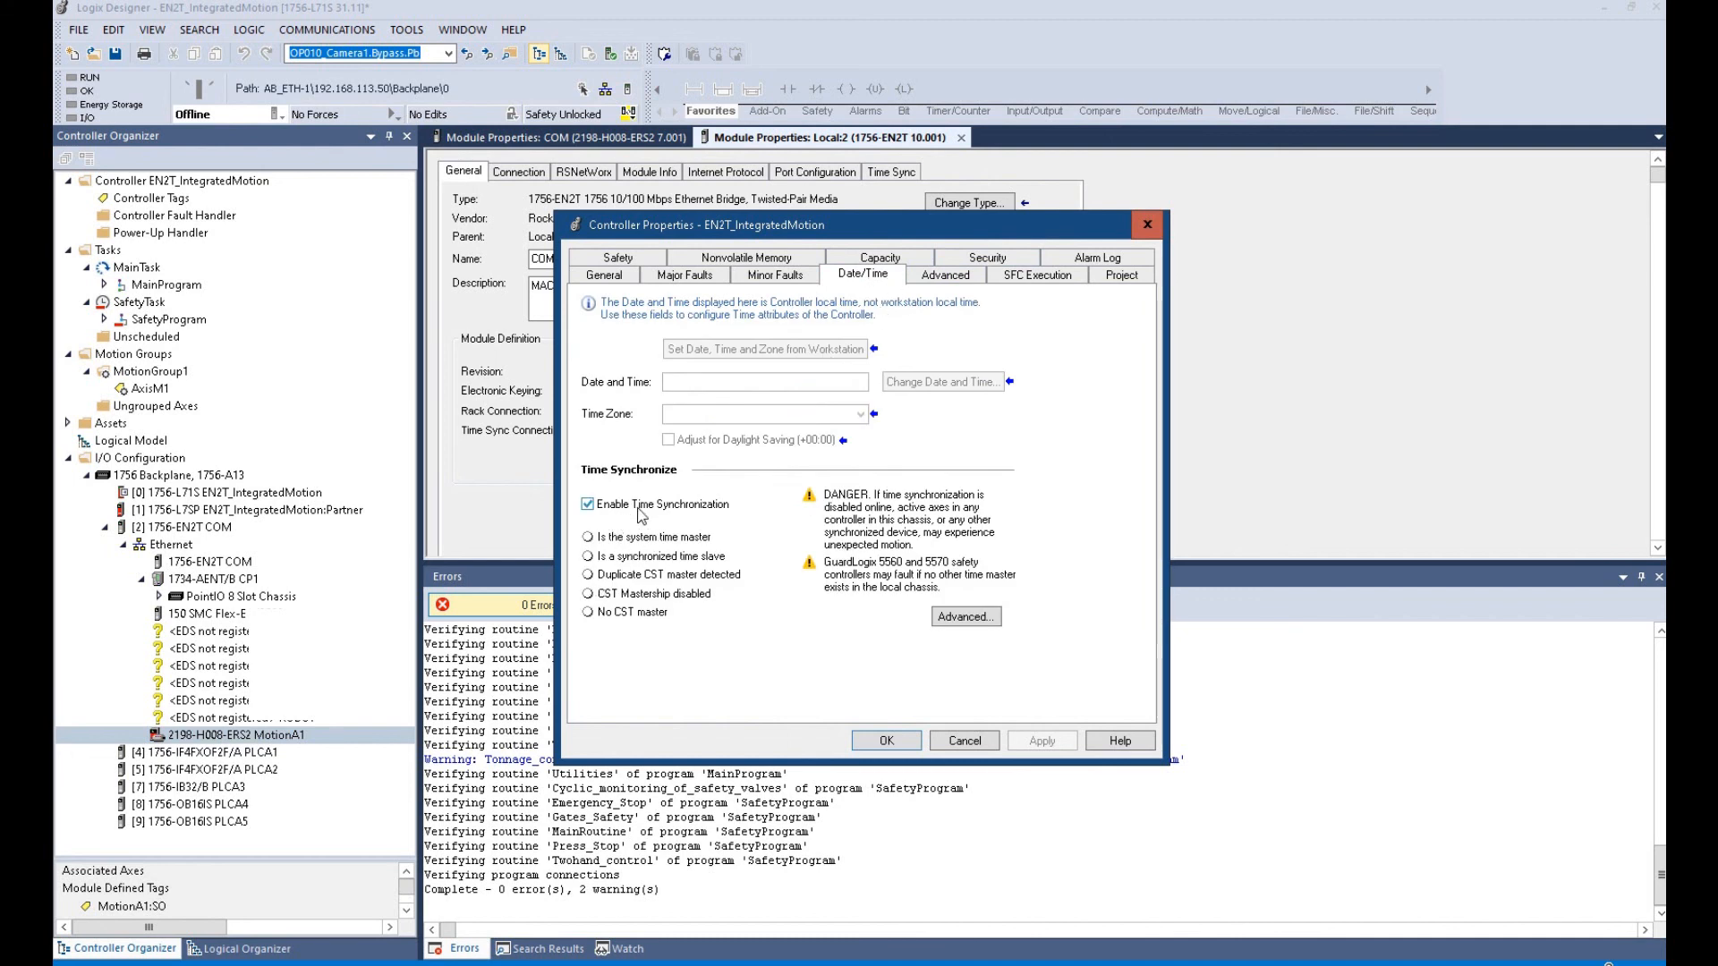
{"action": "left_click", "coordinate": [886, 741]}
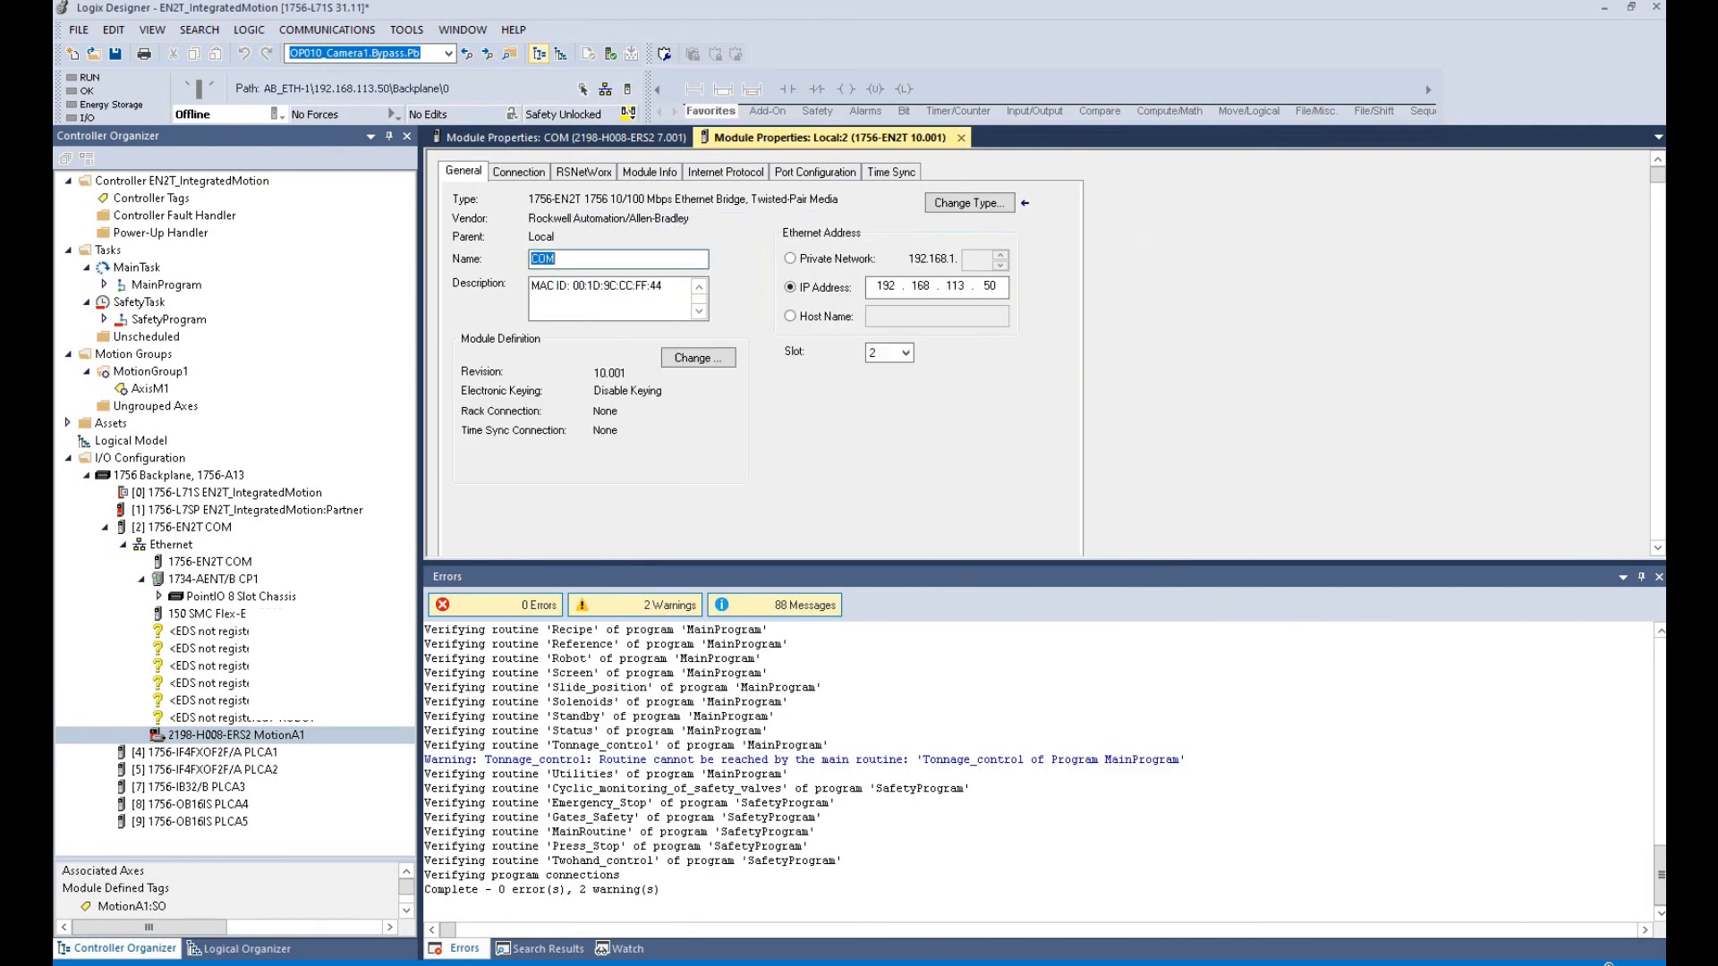
- Set the Time Sync Connection of the slot 2 1756-EN2T module to Time Sync and Motion and accept the module definition change
{"action": "left_click", "coordinate": [193, 529]}
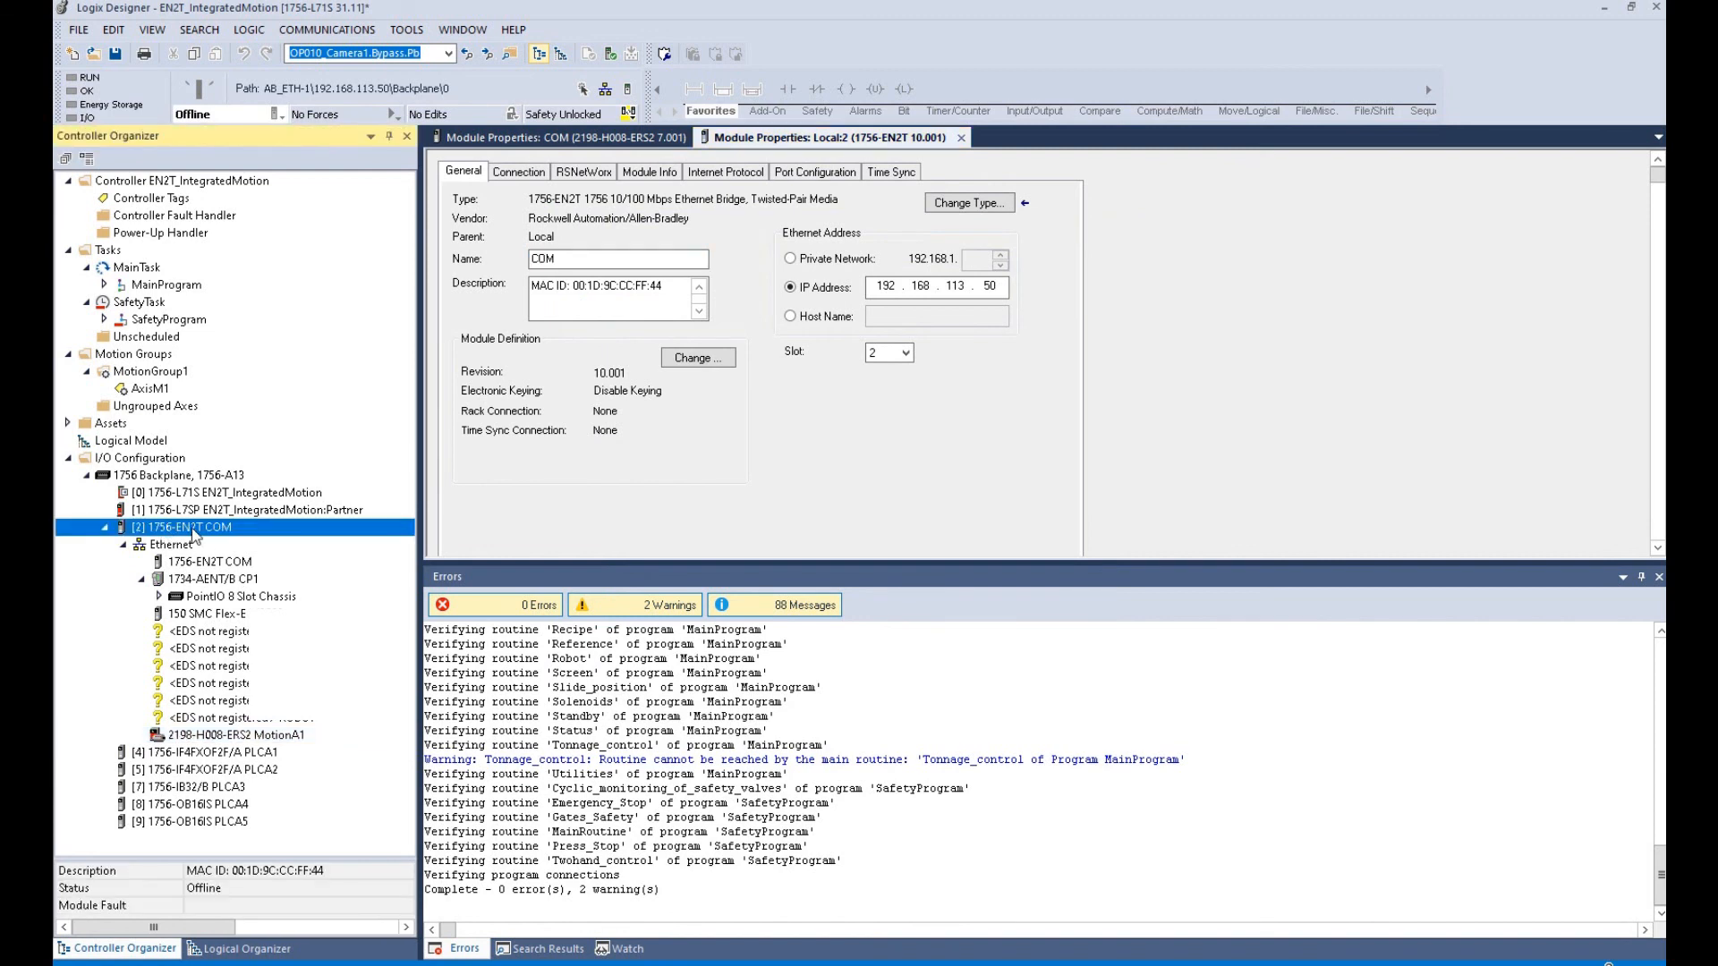
{"action": "double_click", "coordinate": [193, 532]}
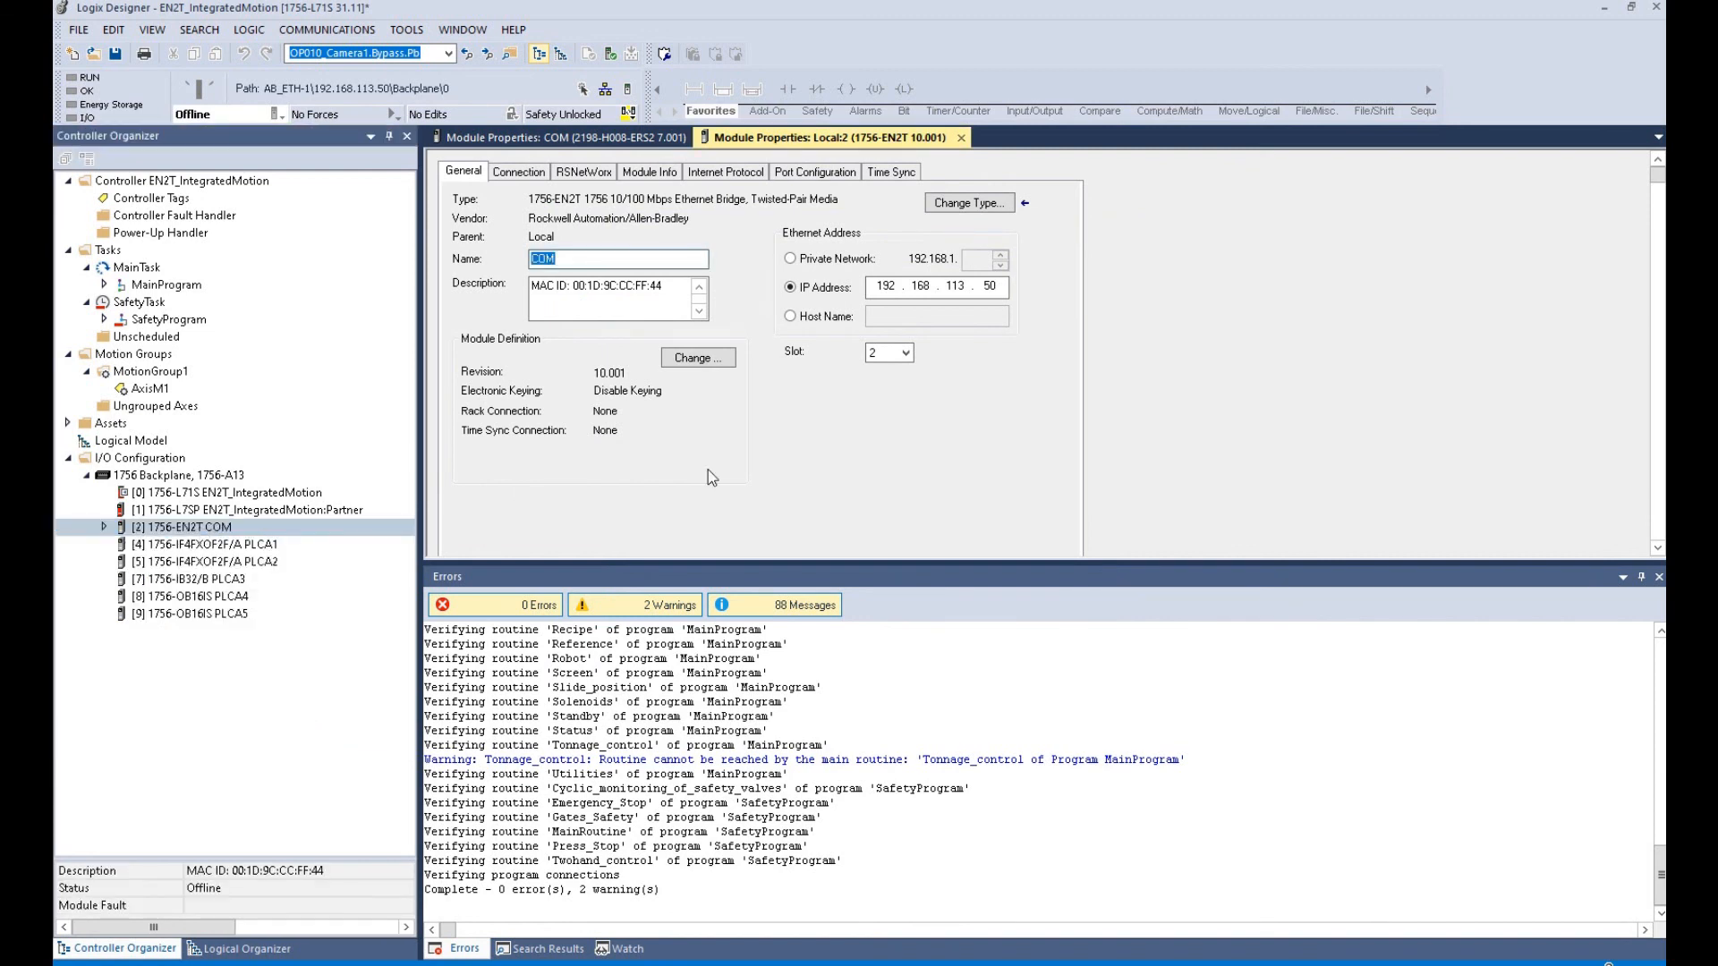
{"action": "right_click", "coordinate": [250, 535]}
{"action": "left_click", "coordinate": [288, 803]}
{"action": "left_click_drag", "start_coordinate": [678, 562], "coordinate": [677, 691]}
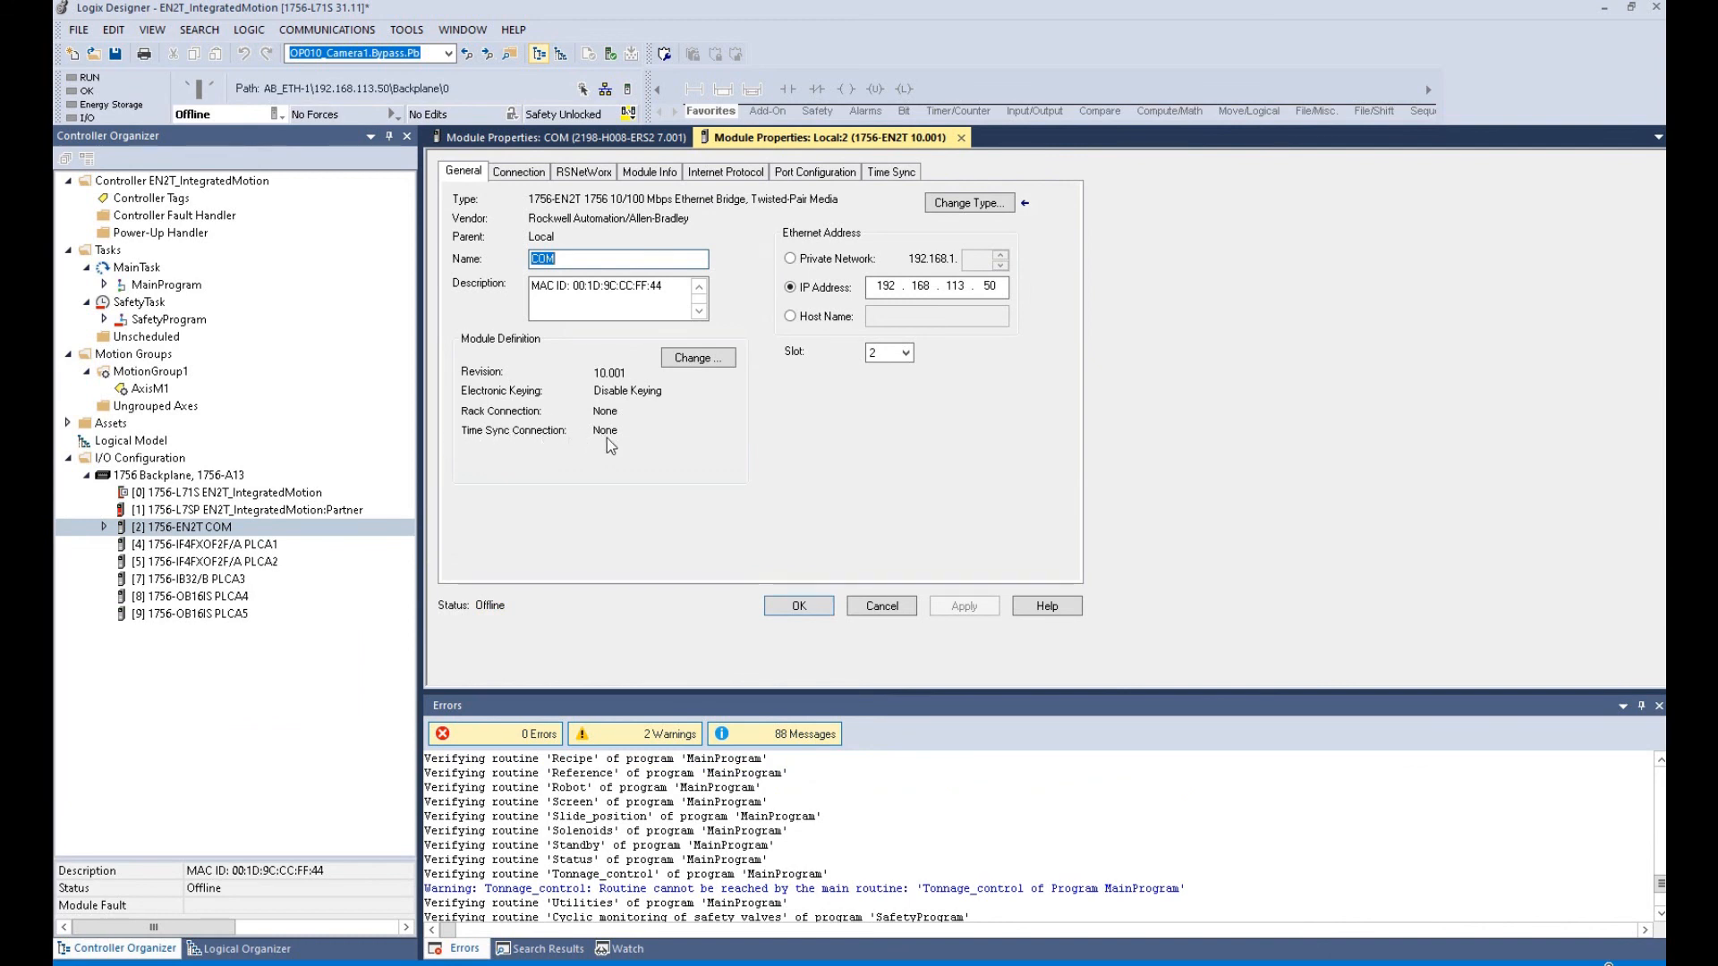
{"action": "left_click", "coordinate": [707, 359]}
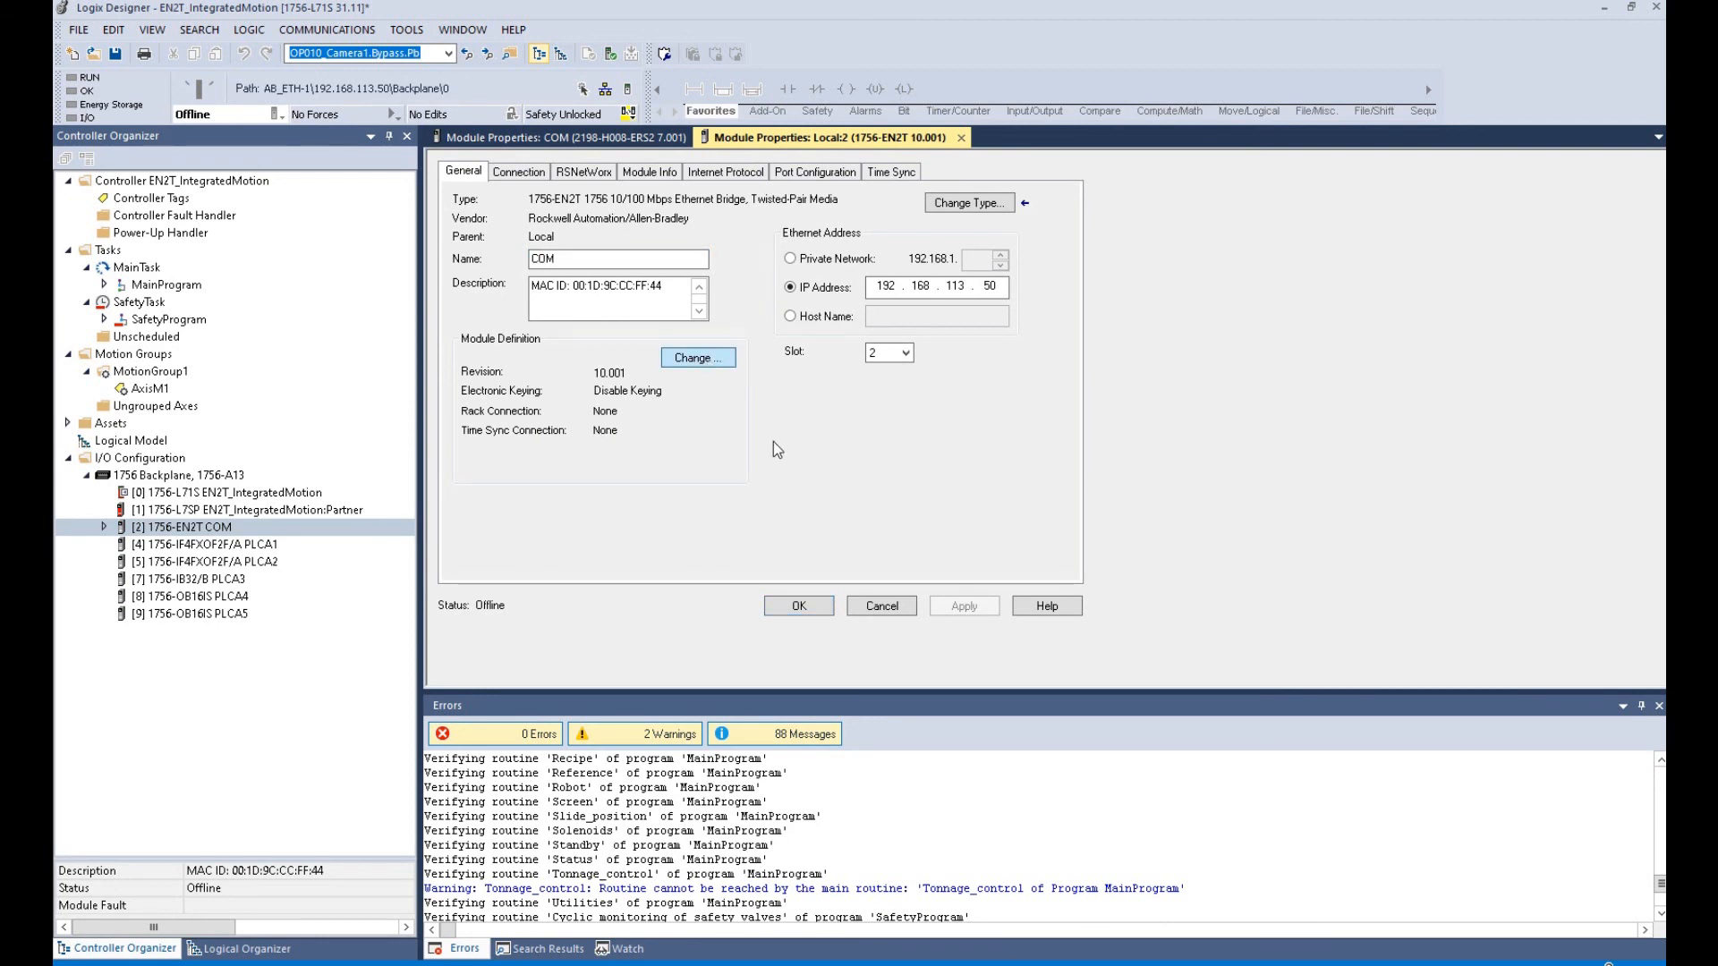
{"action": "left_click", "coordinate": [700, 360]}
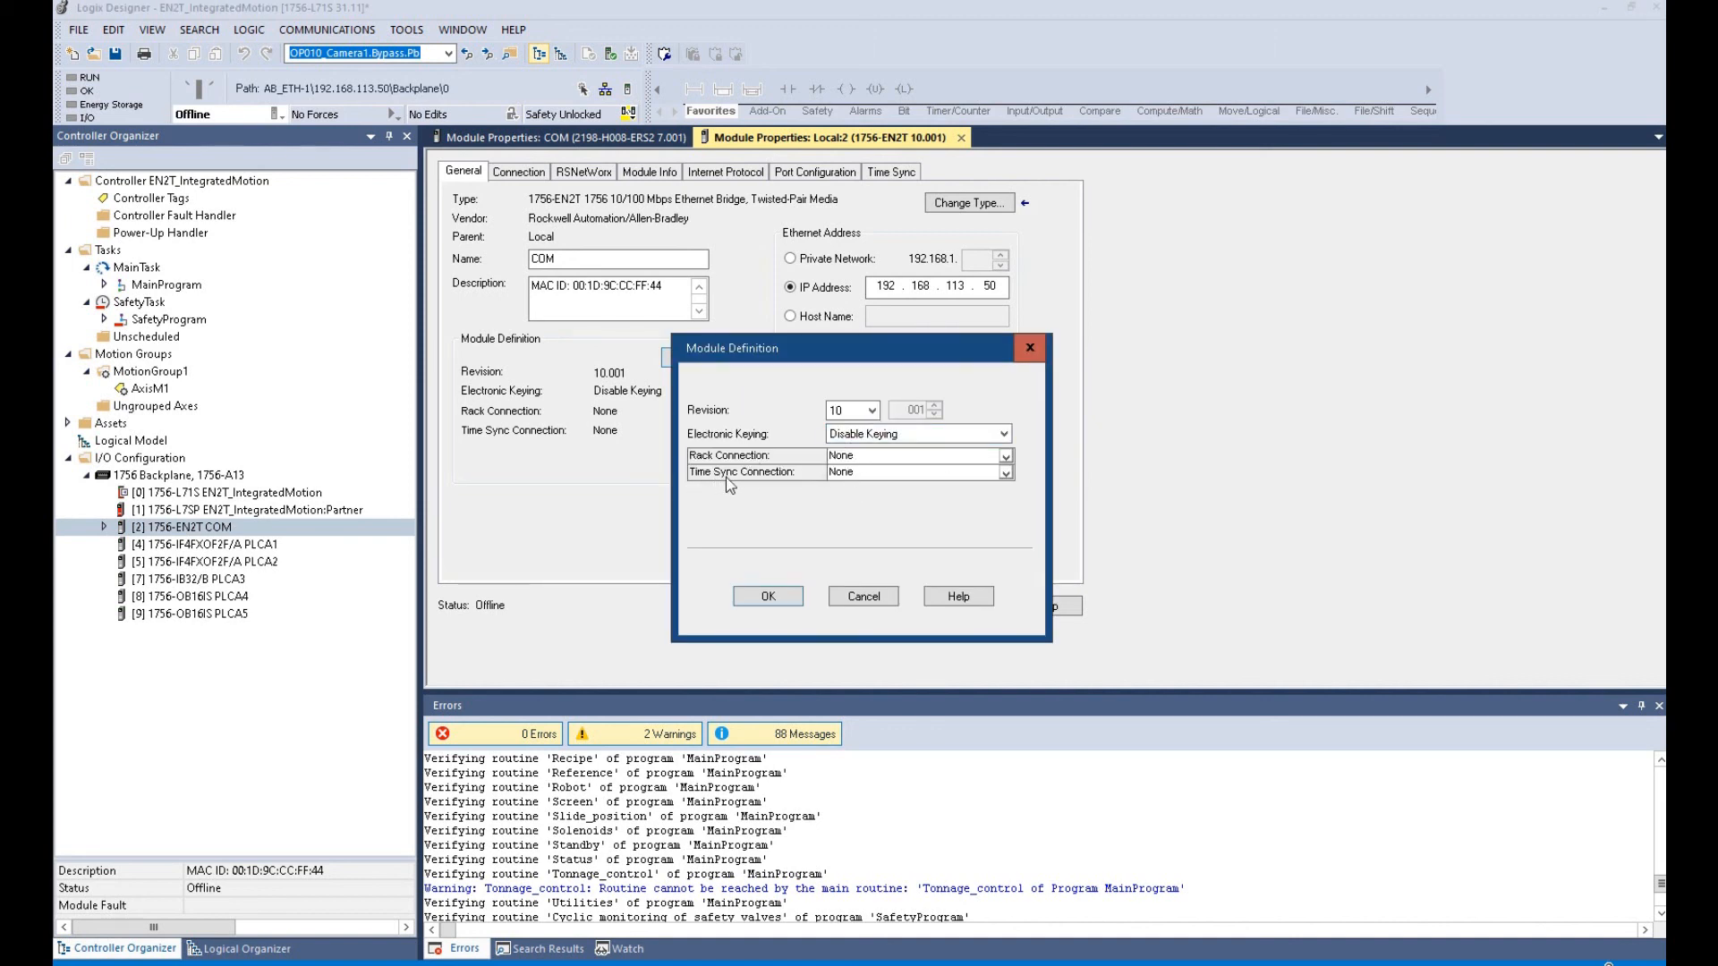
{"action": "left_click", "coordinate": [861, 473]}
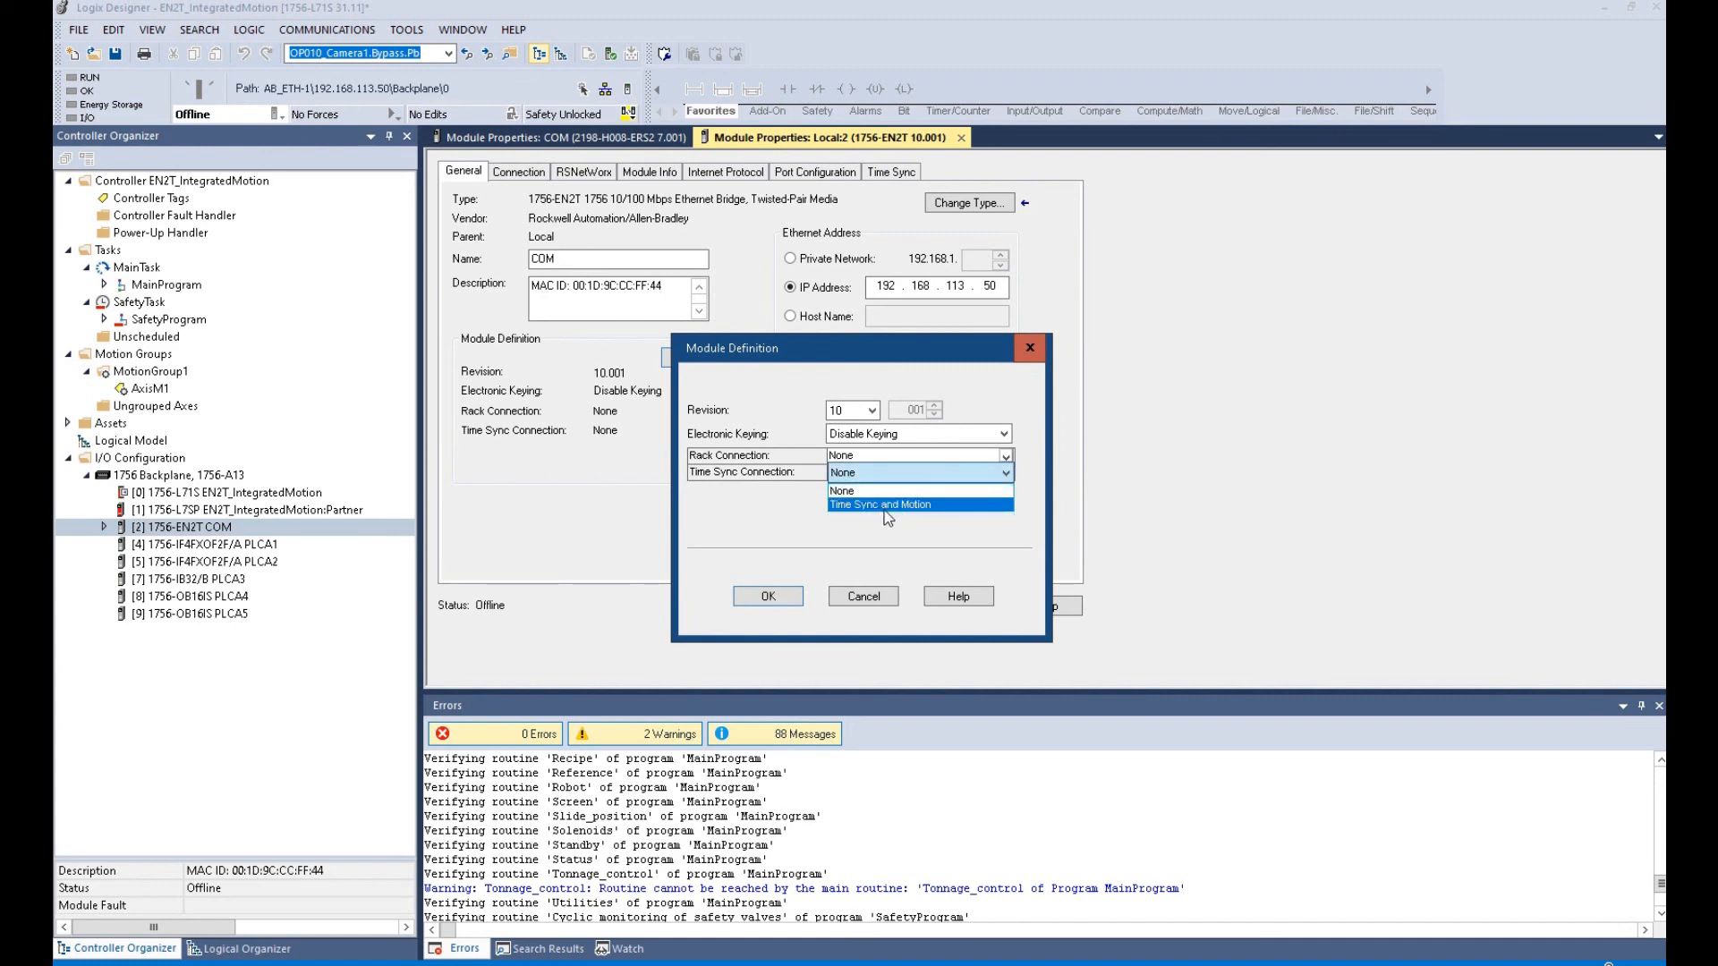
{"action": "left_click", "coordinate": [886, 505]}
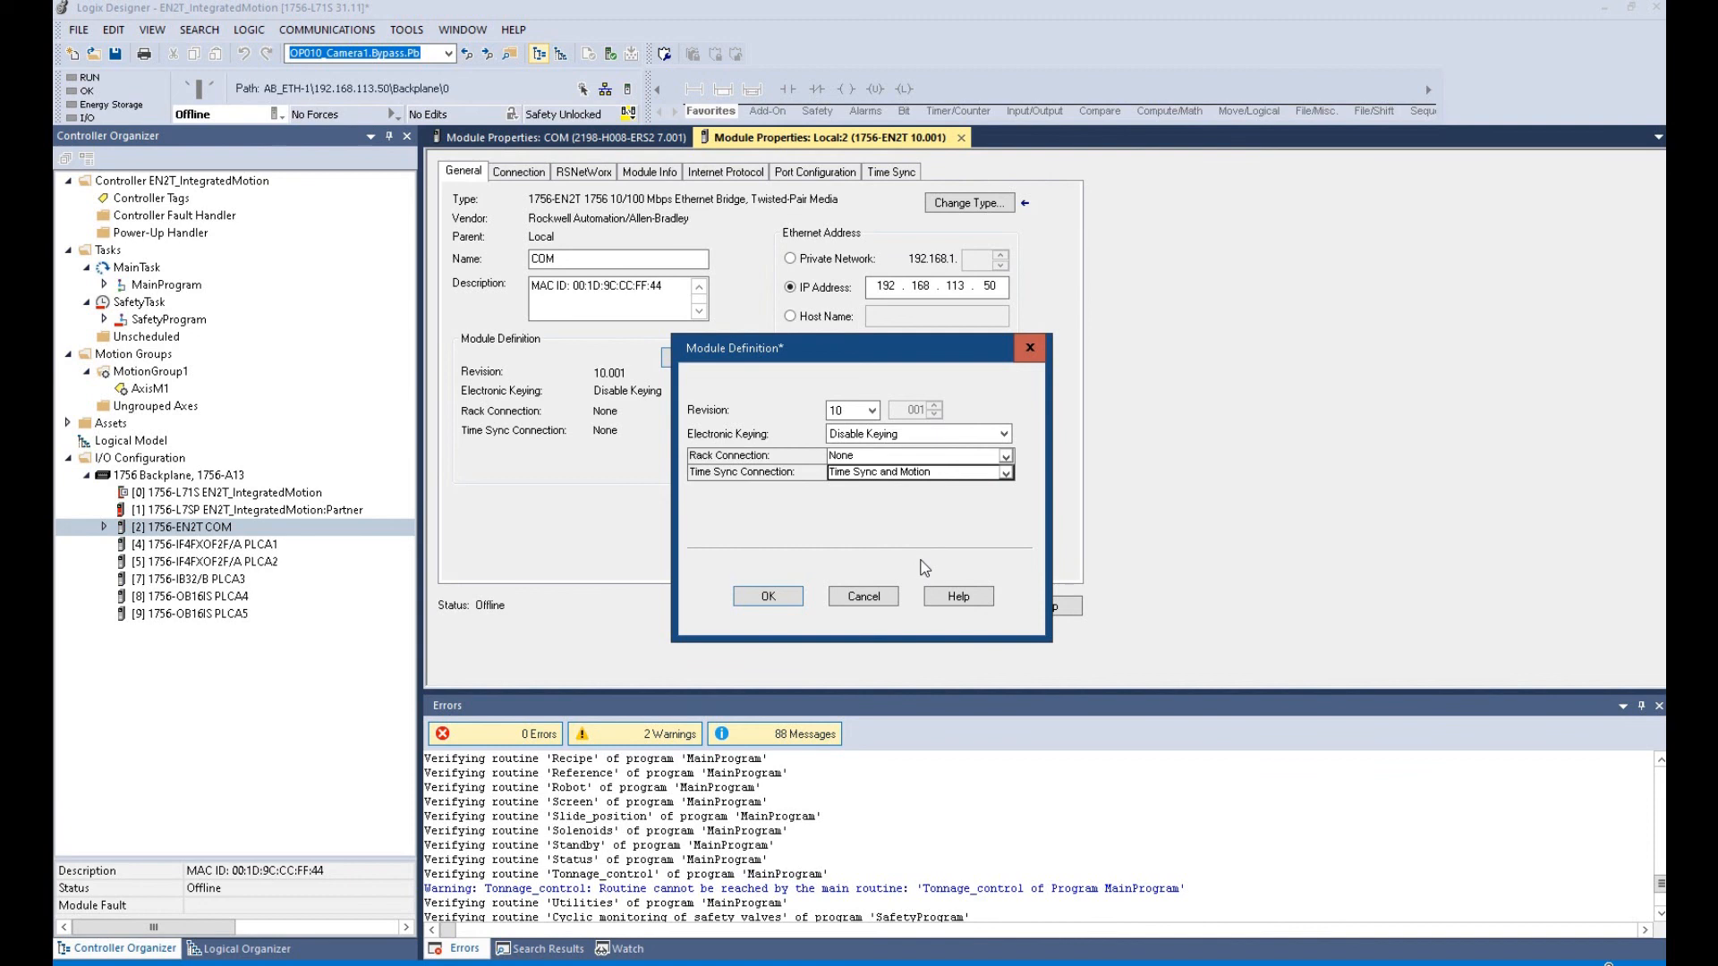
{"action": "left_click", "coordinate": [768, 598]}
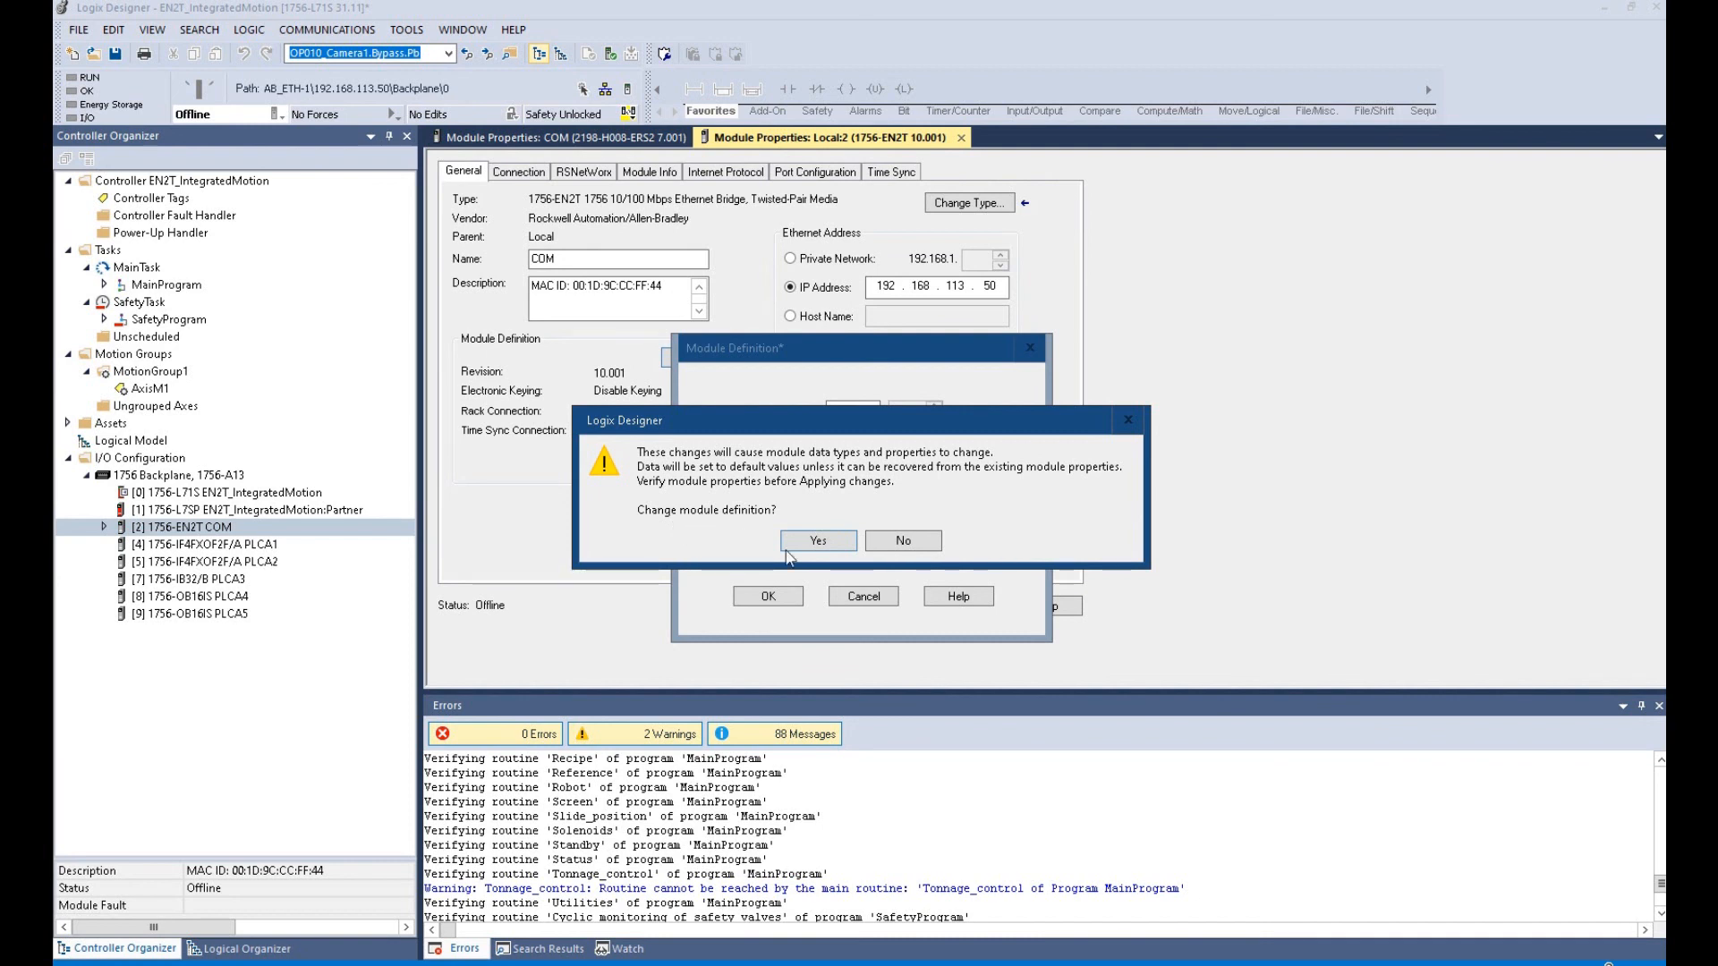
{"action": "left_click", "coordinate": [817, 542]}
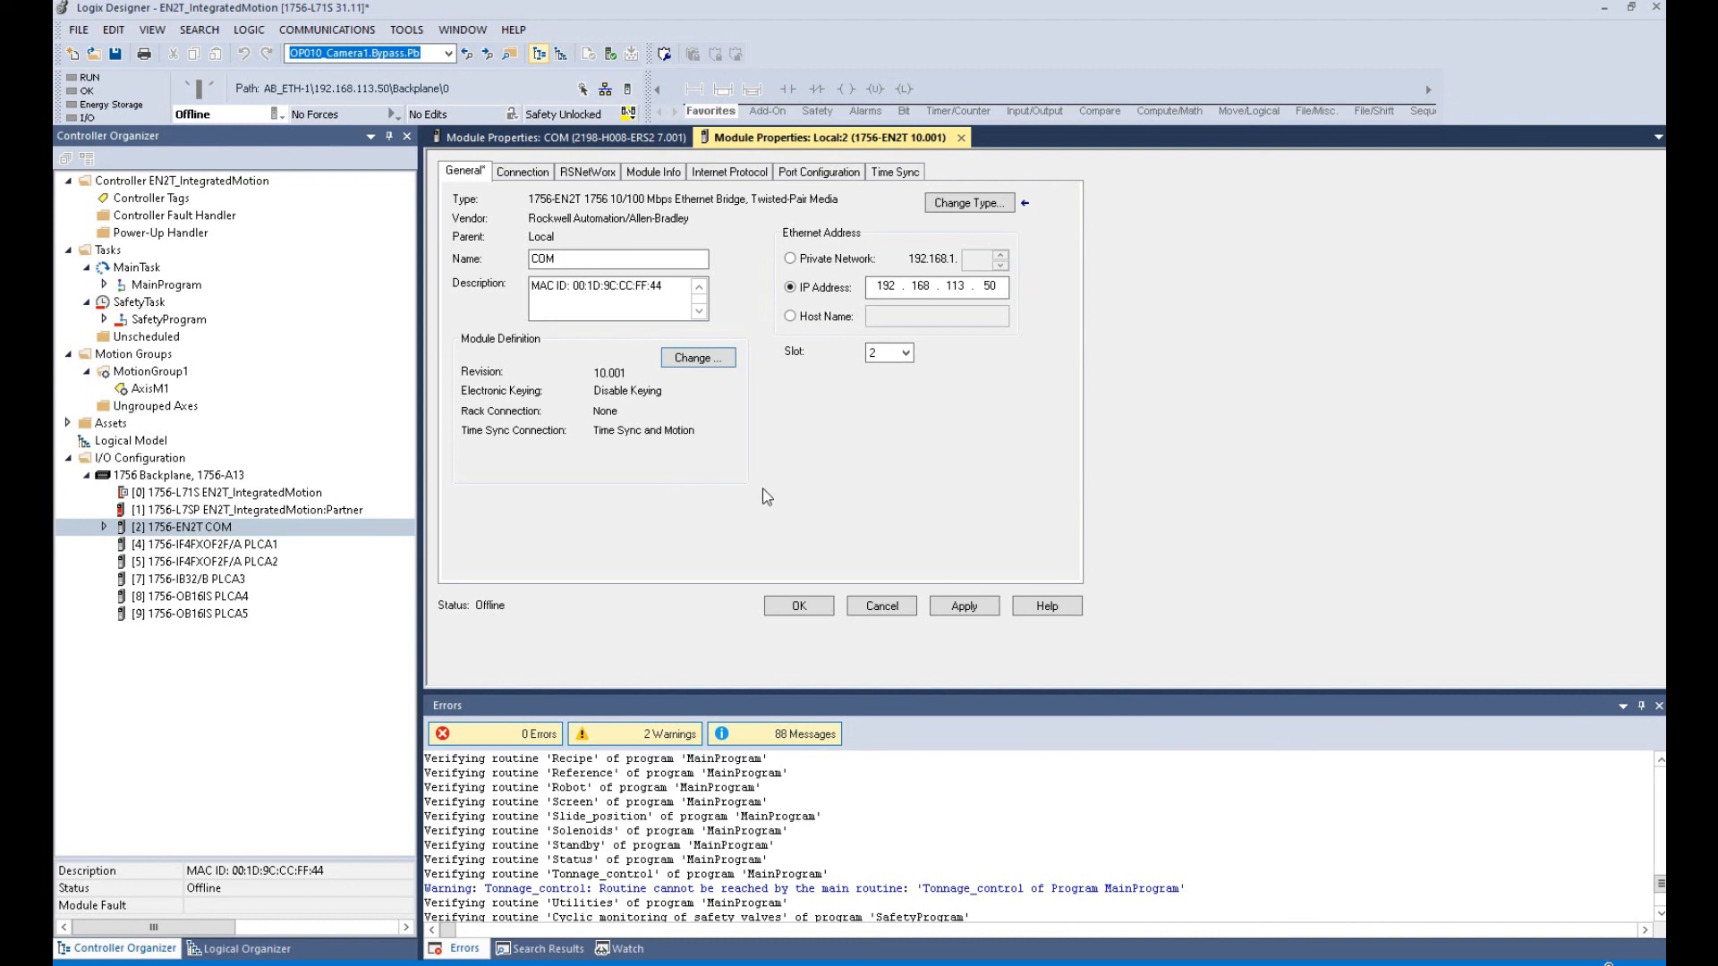
- Review the MotionA1 drive's module definition, including its electronic keying and the available connection options
{"action": "double_click", "coordinate": [126, 532]}
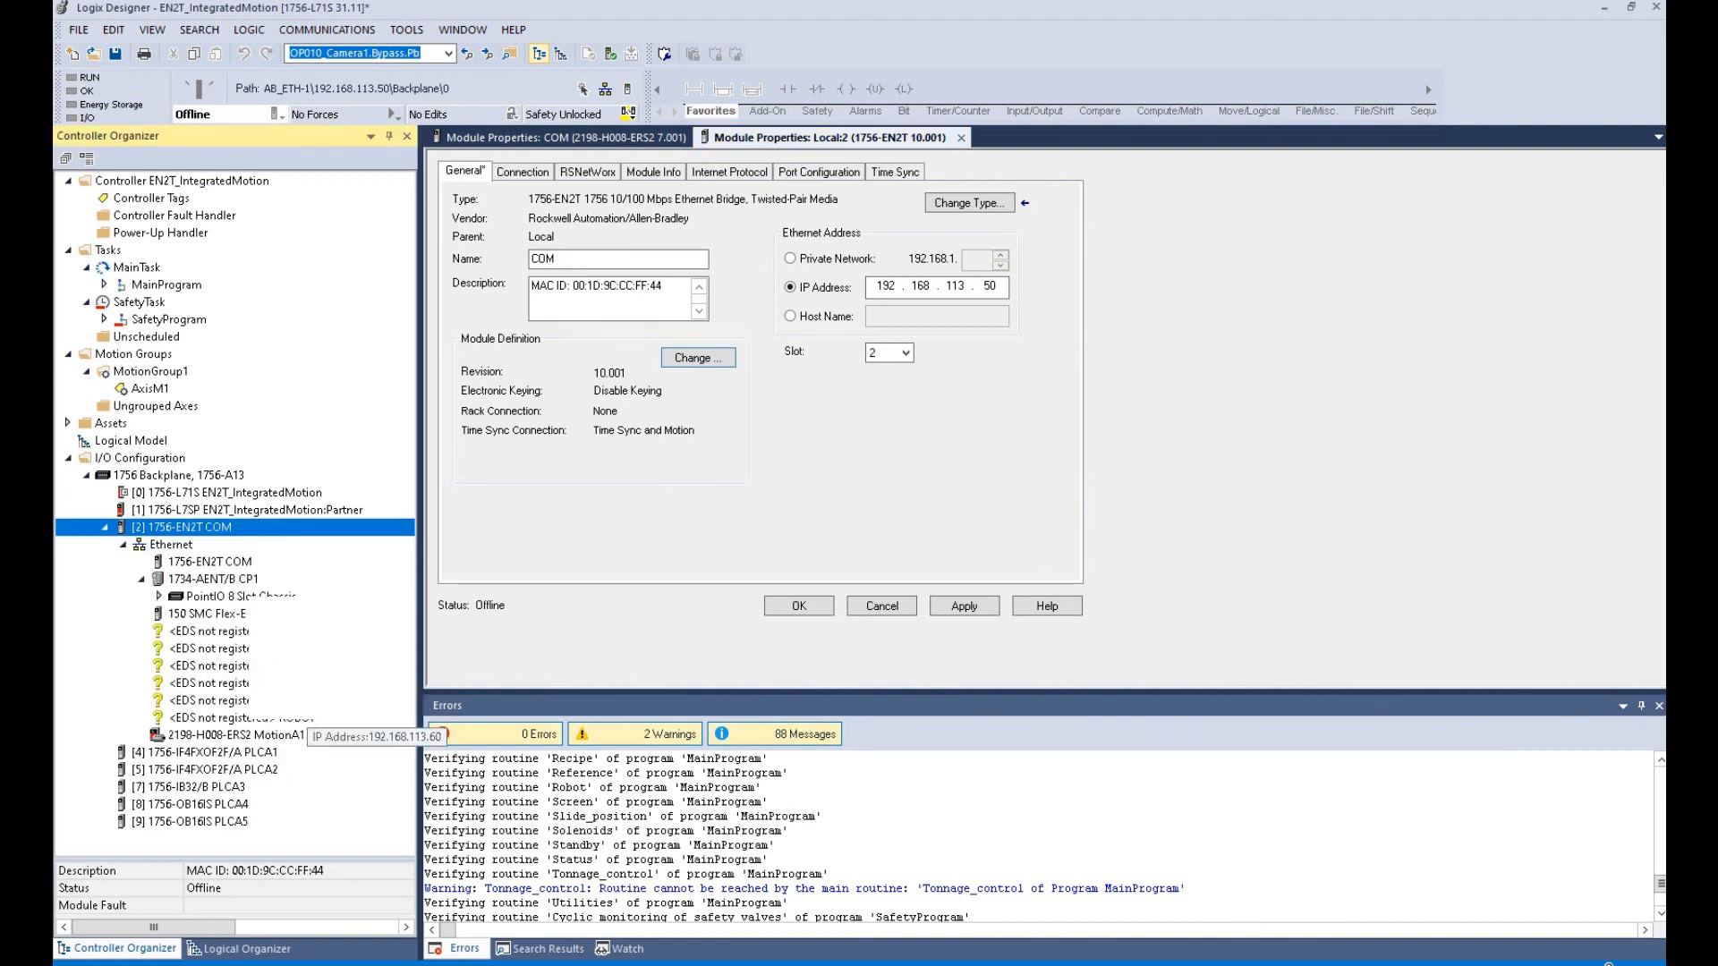
{"action": "double_click", "coordinate": [235, 735]}
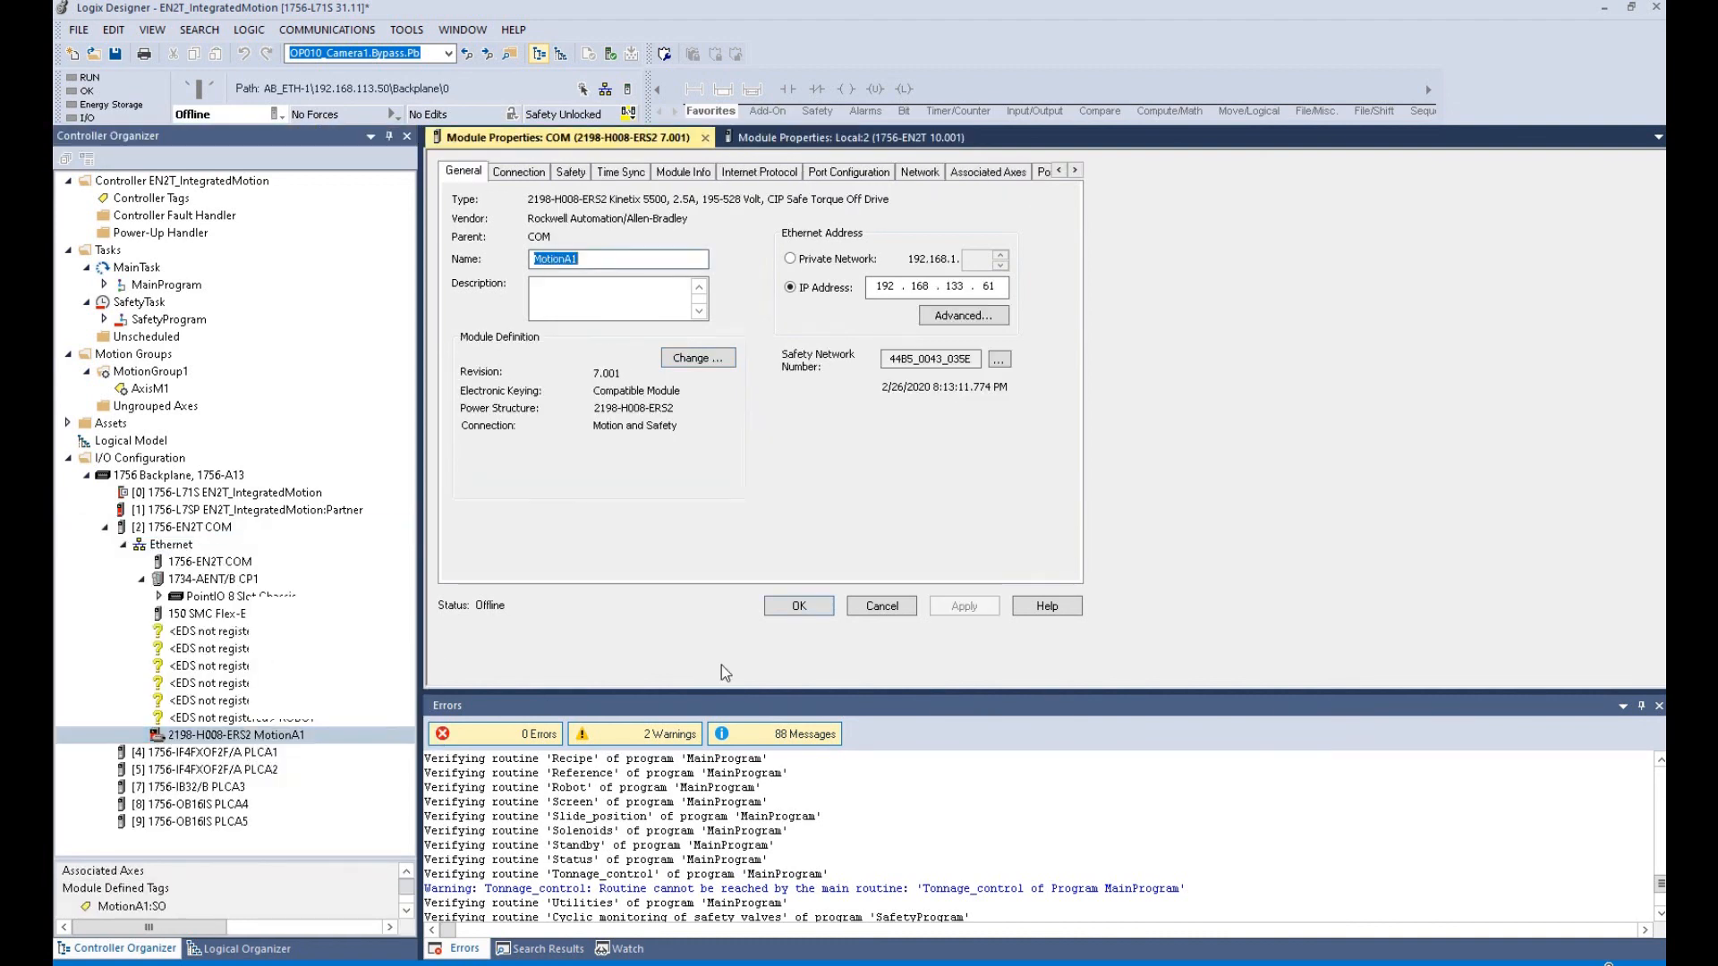
{"action": "left_click", "coordinate": [699, 358]}
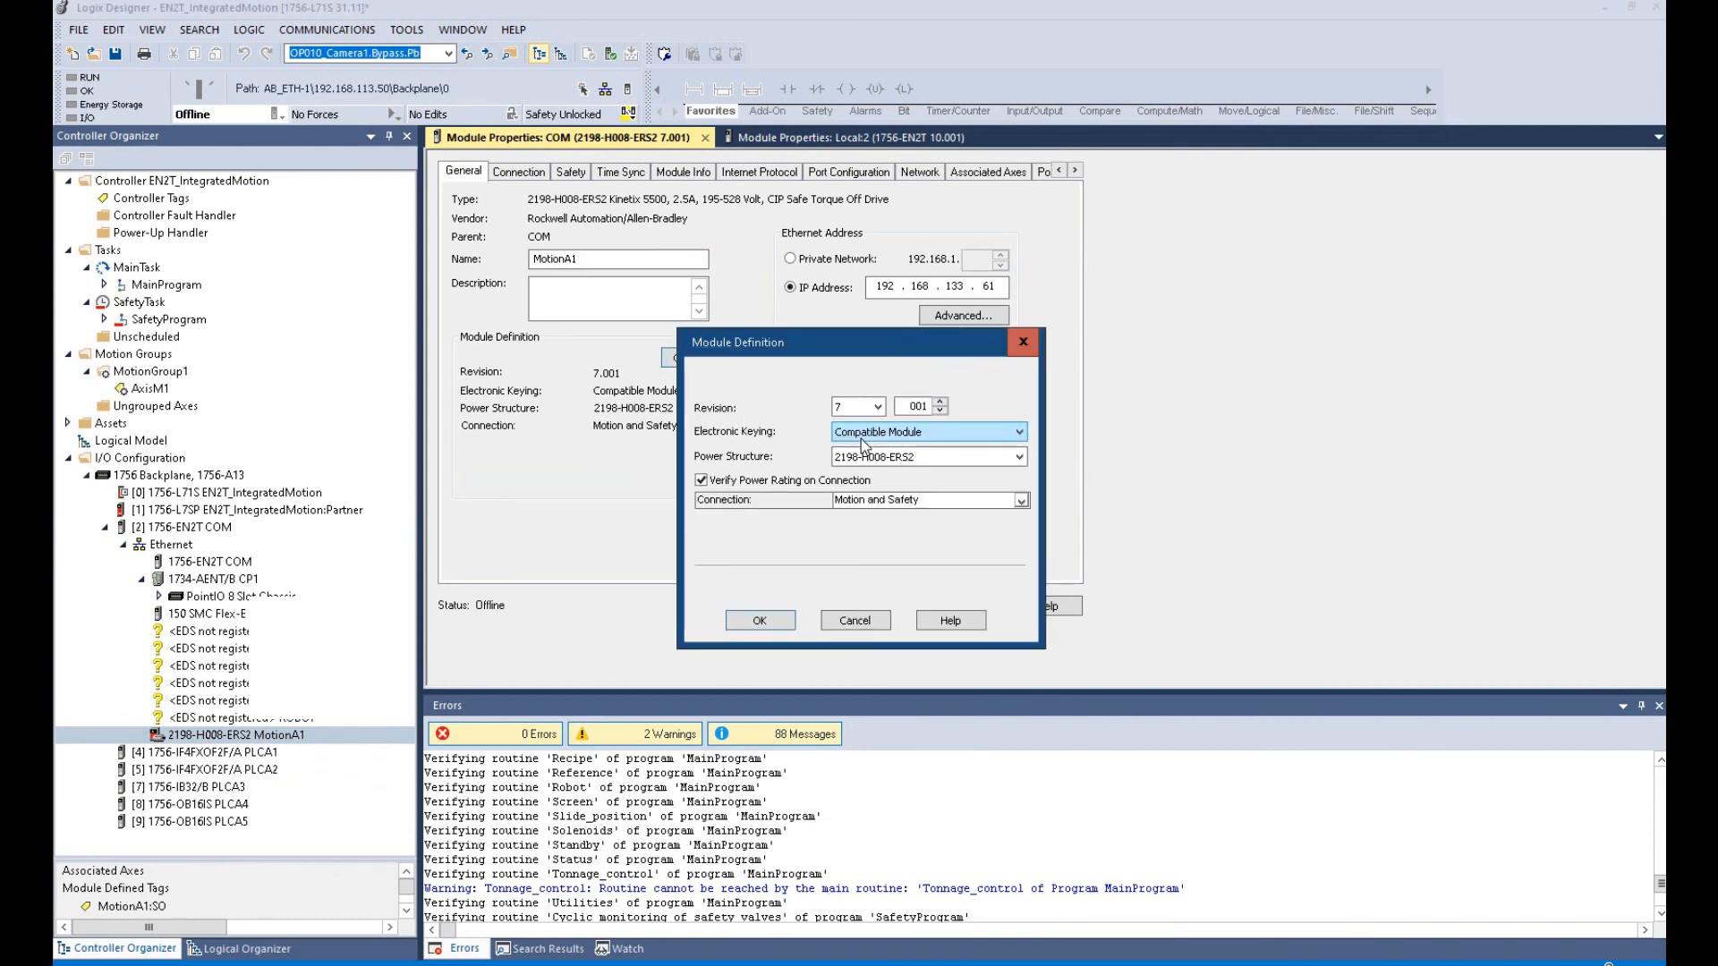
{"action": "left_click", "coordinate": [1023, 342]}
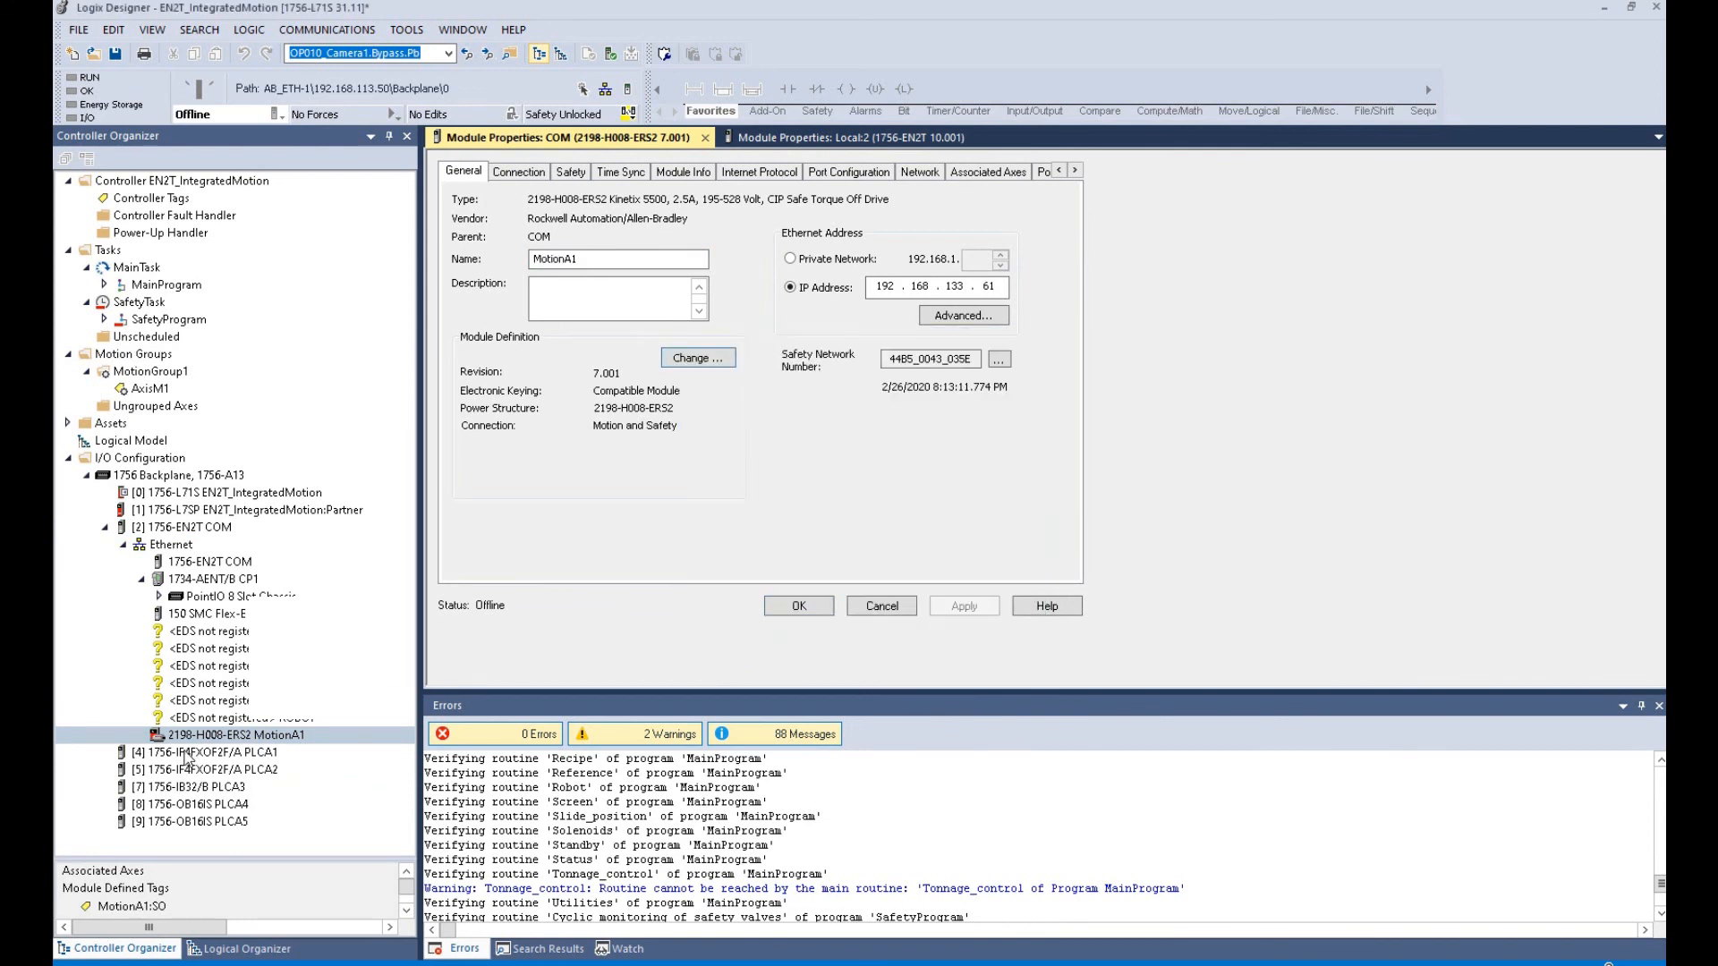
{"action": "left_click", "coordinate": [240, 703]}
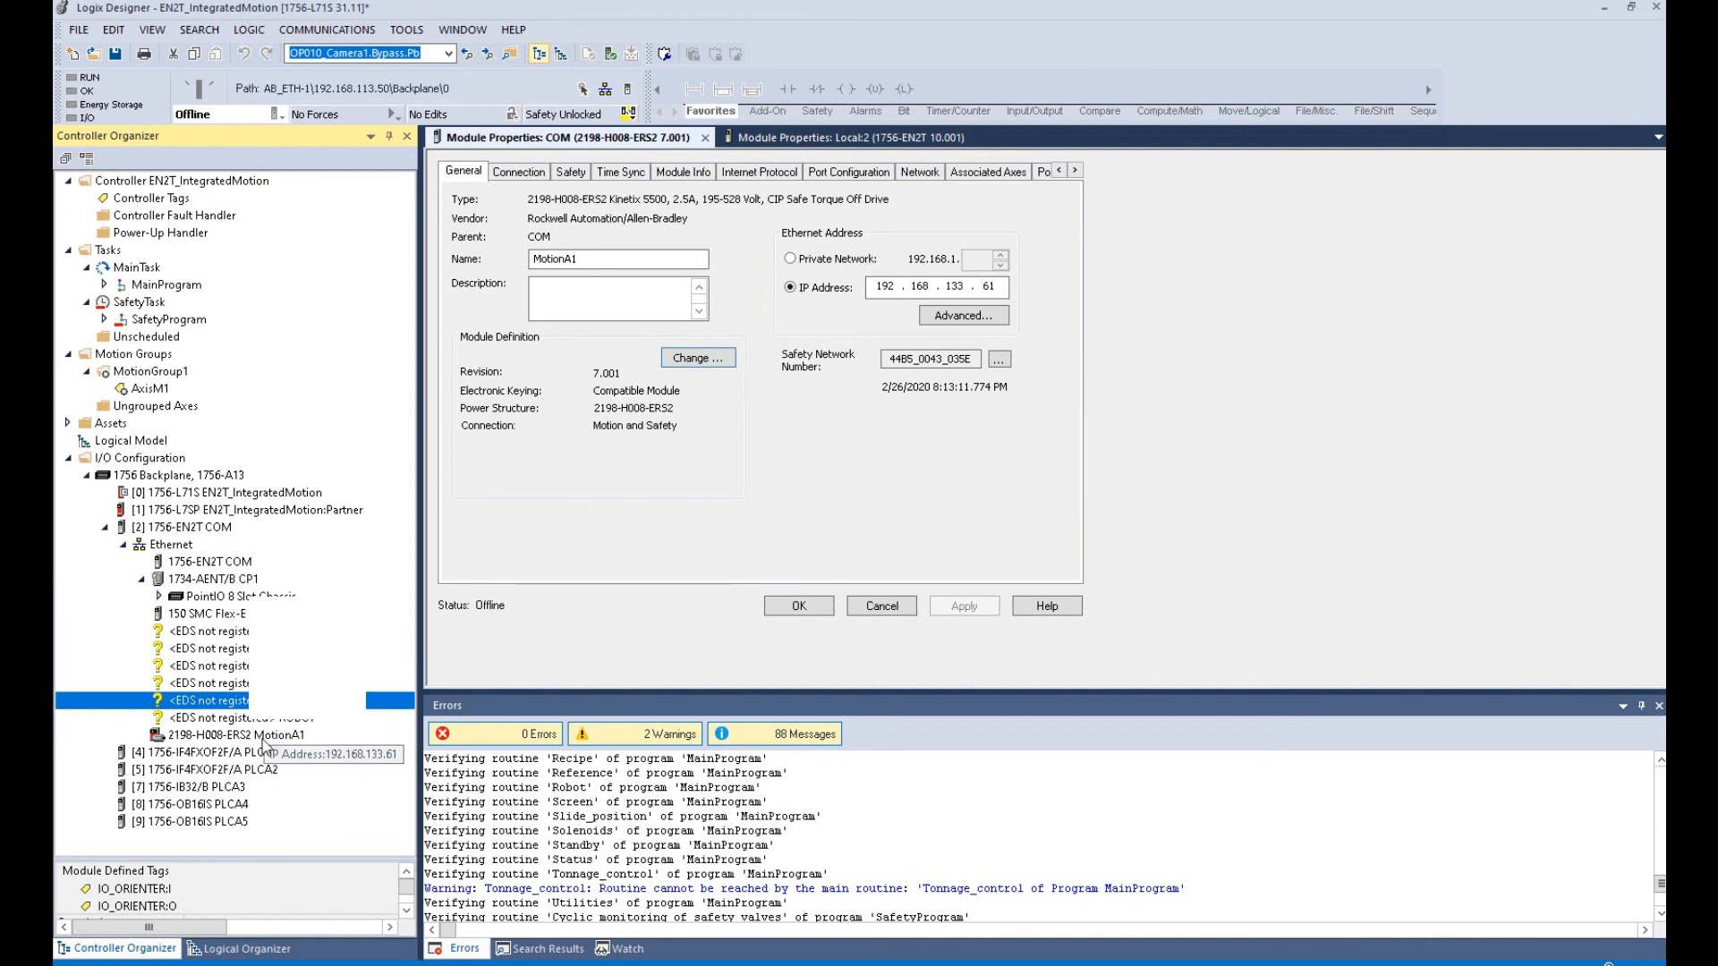
{"action": "left_click", "coordinate": [246, 736]}
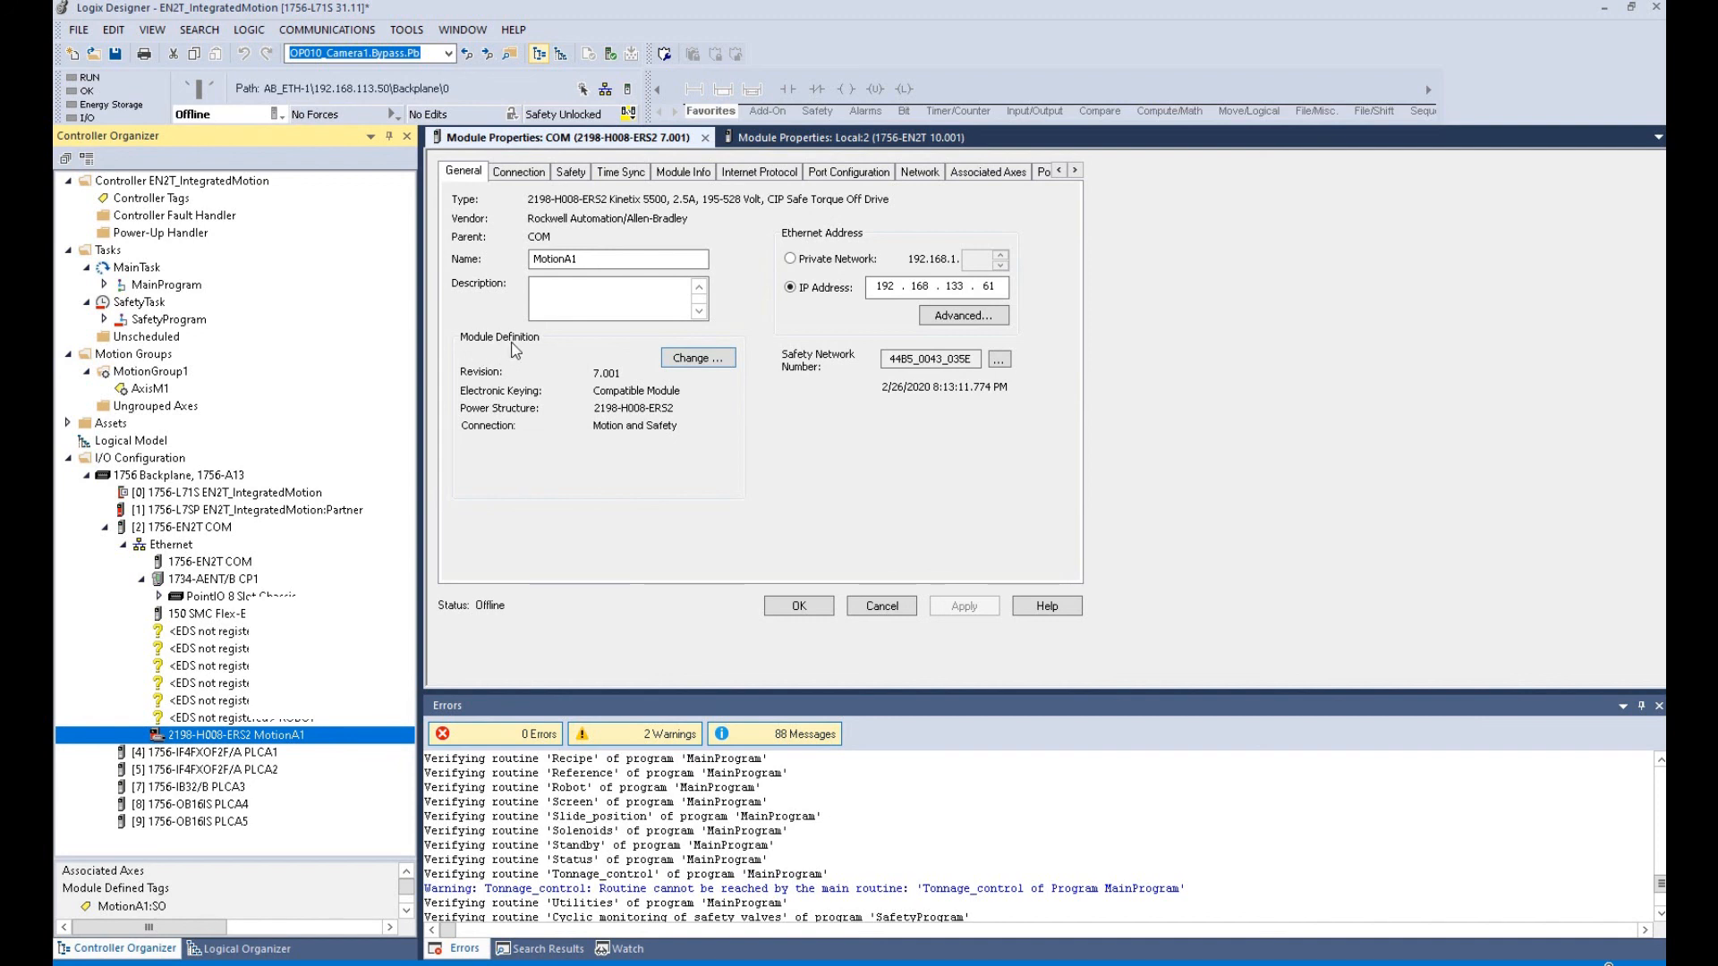
{"action": "left_click", "coordinate": [695, 359]}
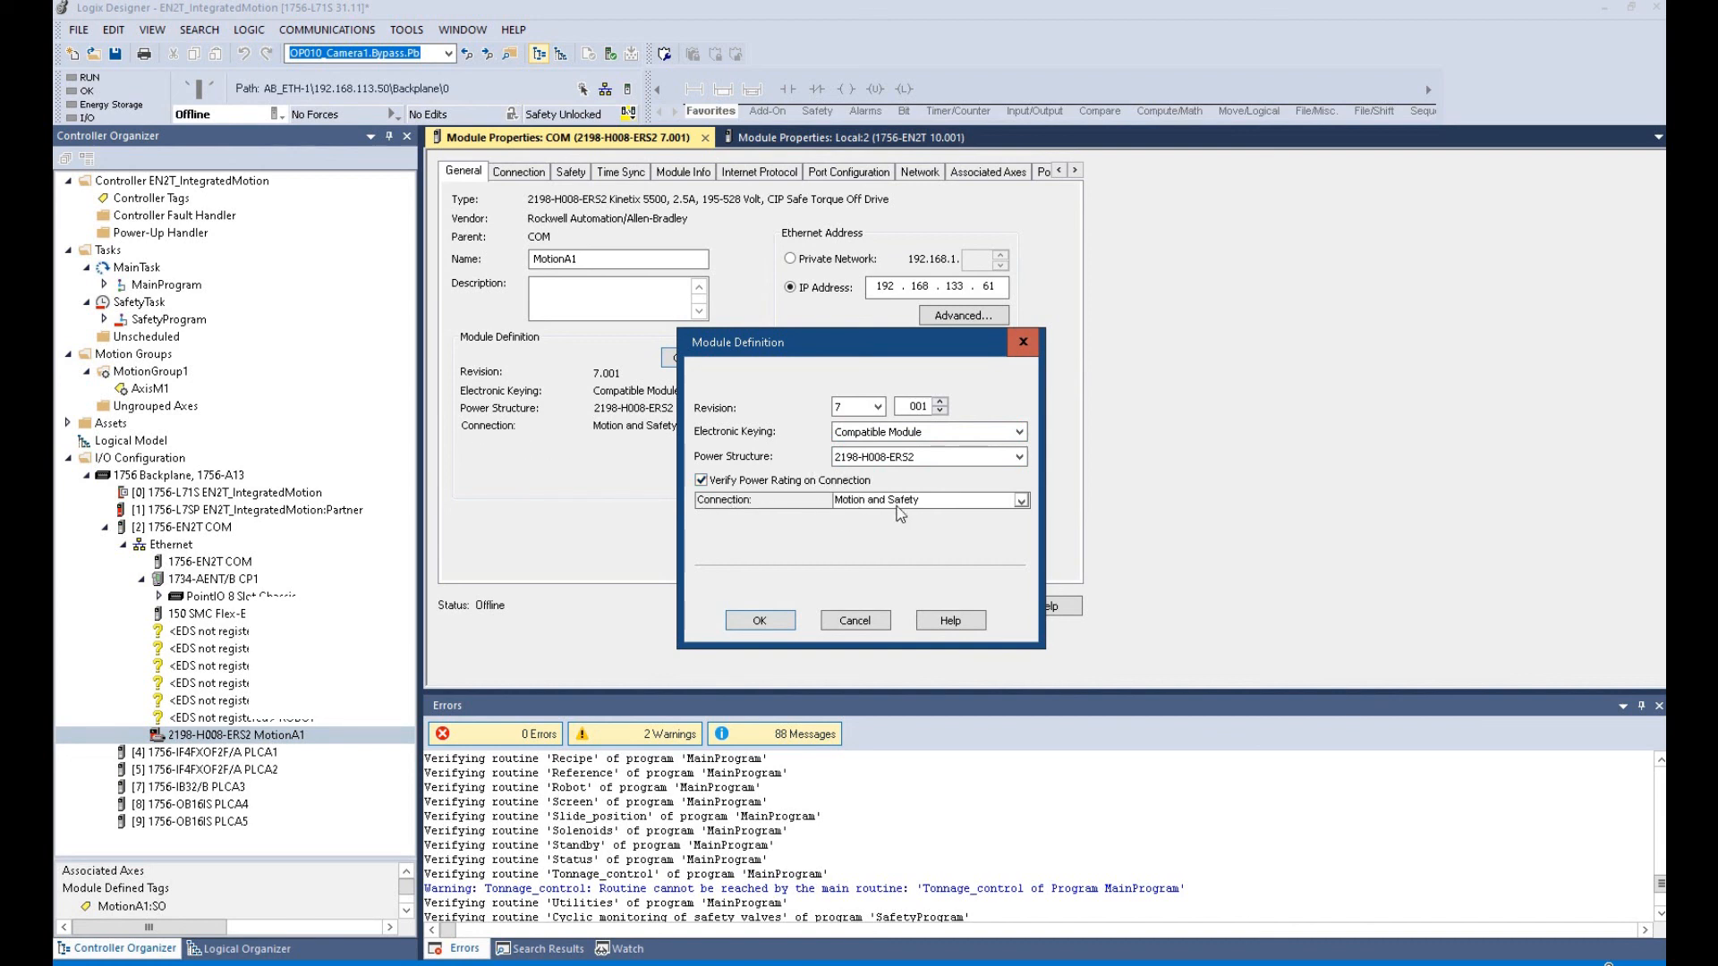
{"action": "left_click", "coordinate": [925, 504]}
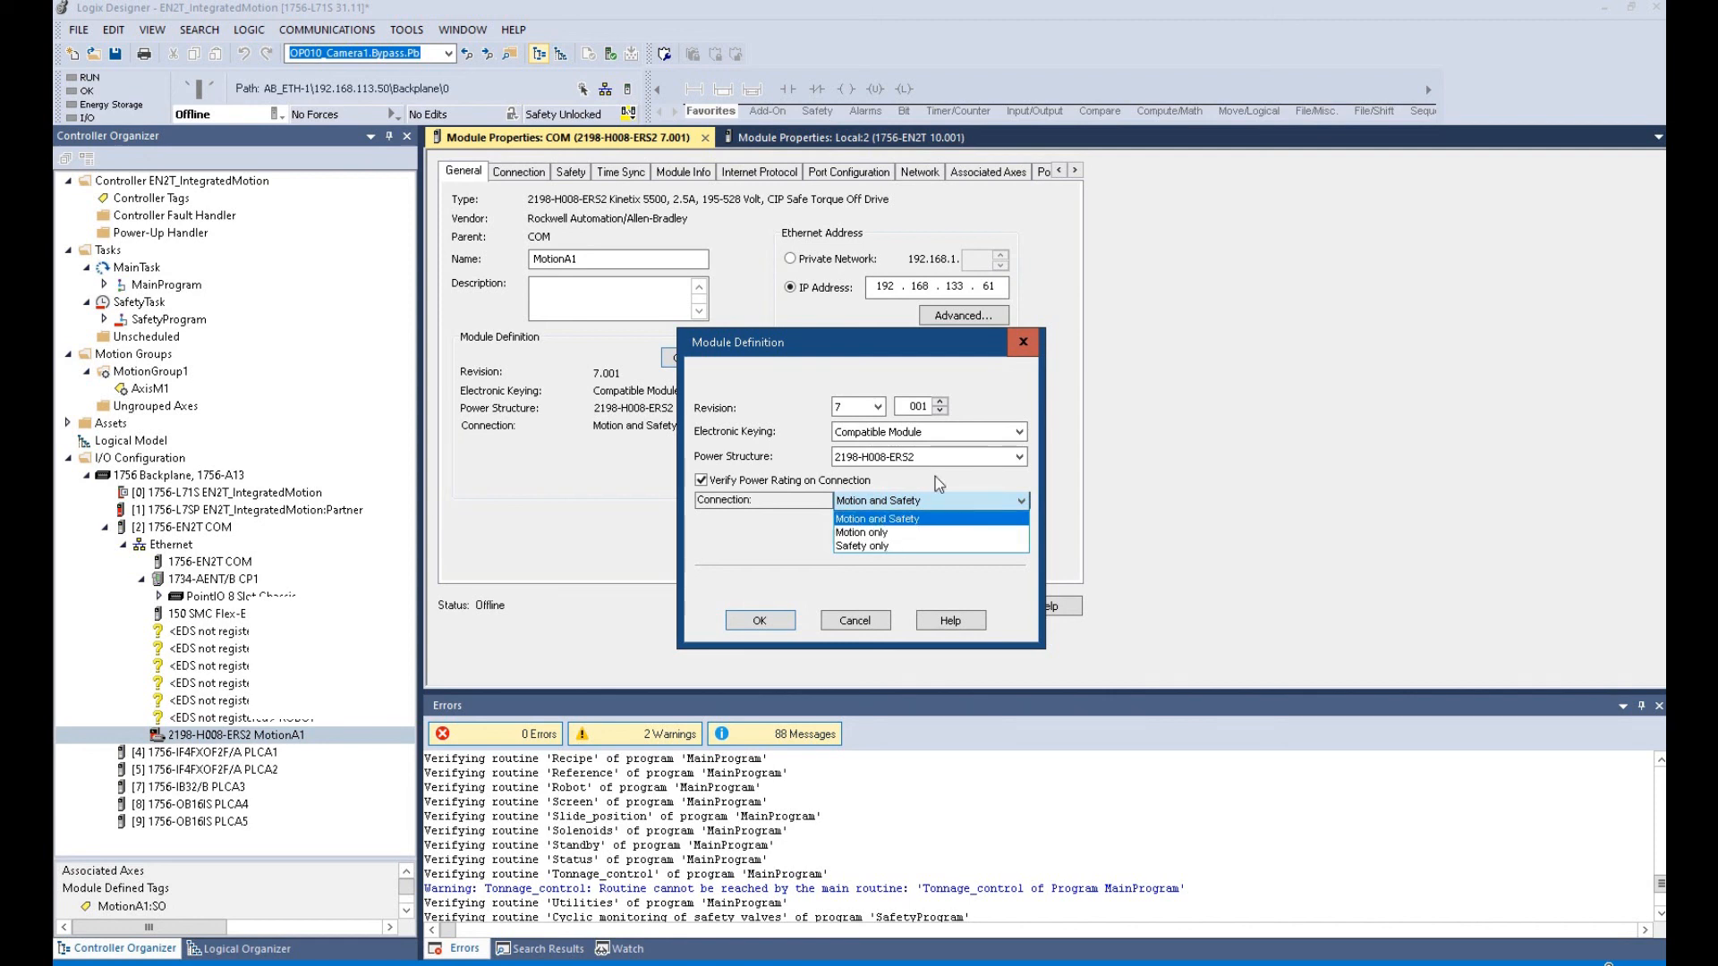
{"action": "left_click", "coordinate": [947, 369]}
{"action": "left_click", "coordinate": [788, 620]}
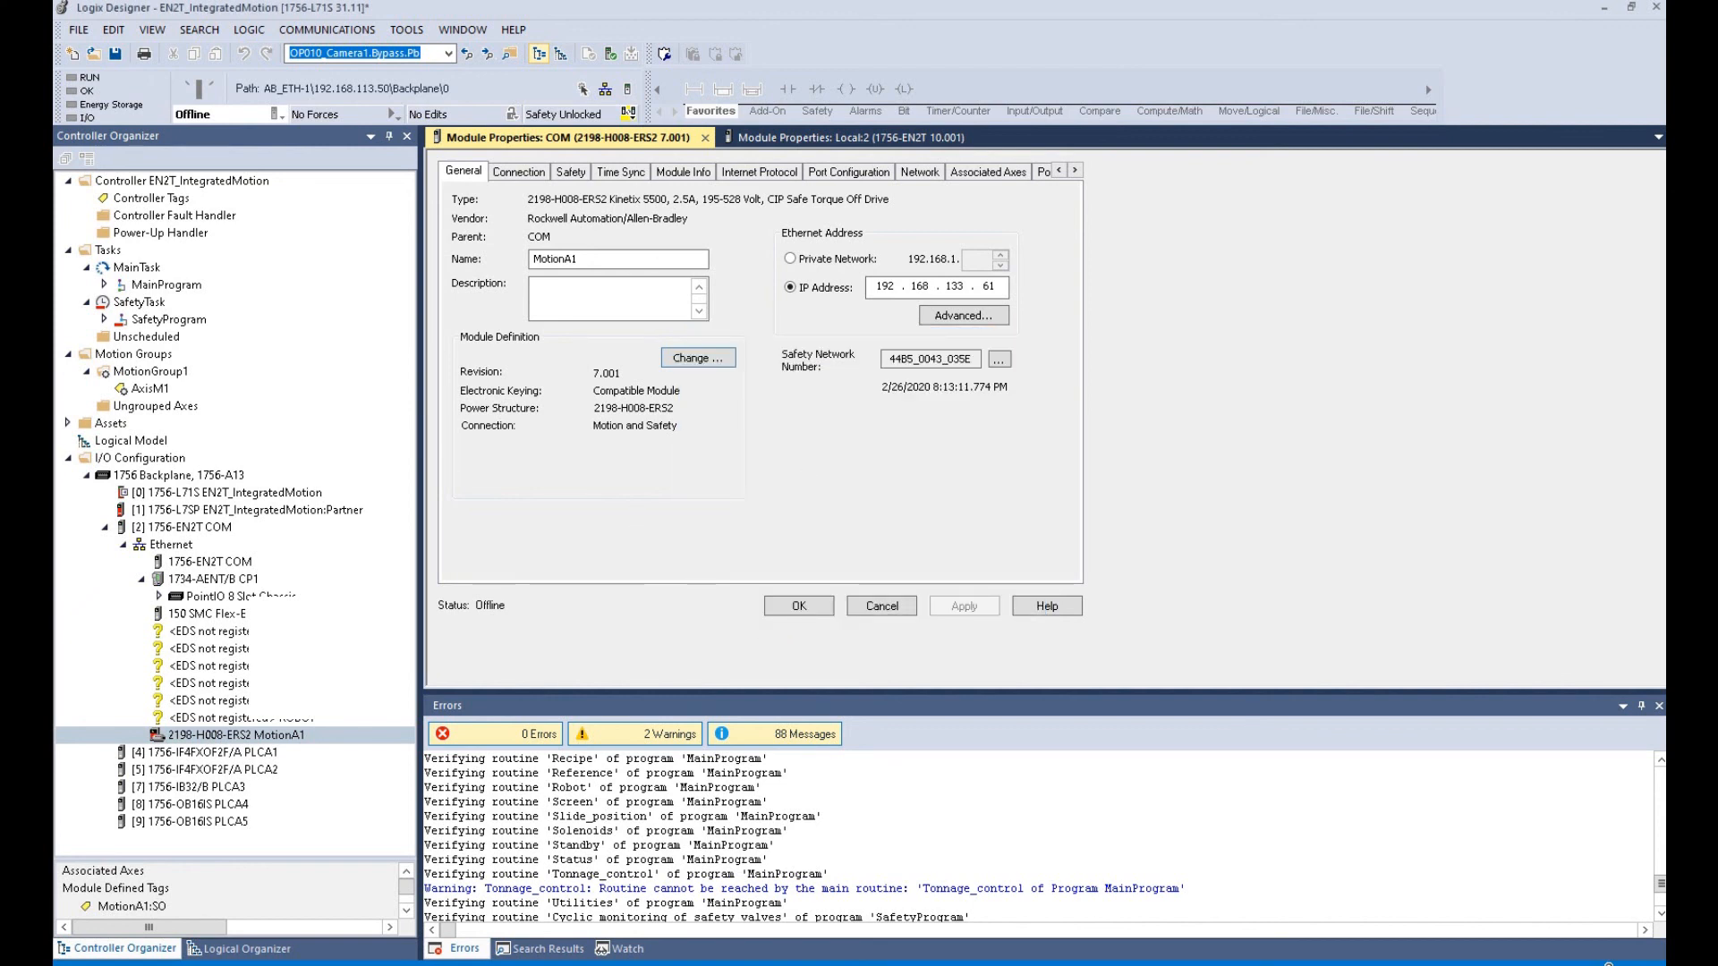
- Save the project with the 1756-EN2T module changes and verify the controller
{"action": "left_click", "coordinate": [190, 531]}
{"action": "double_click", "coordinate": [213, 534]}
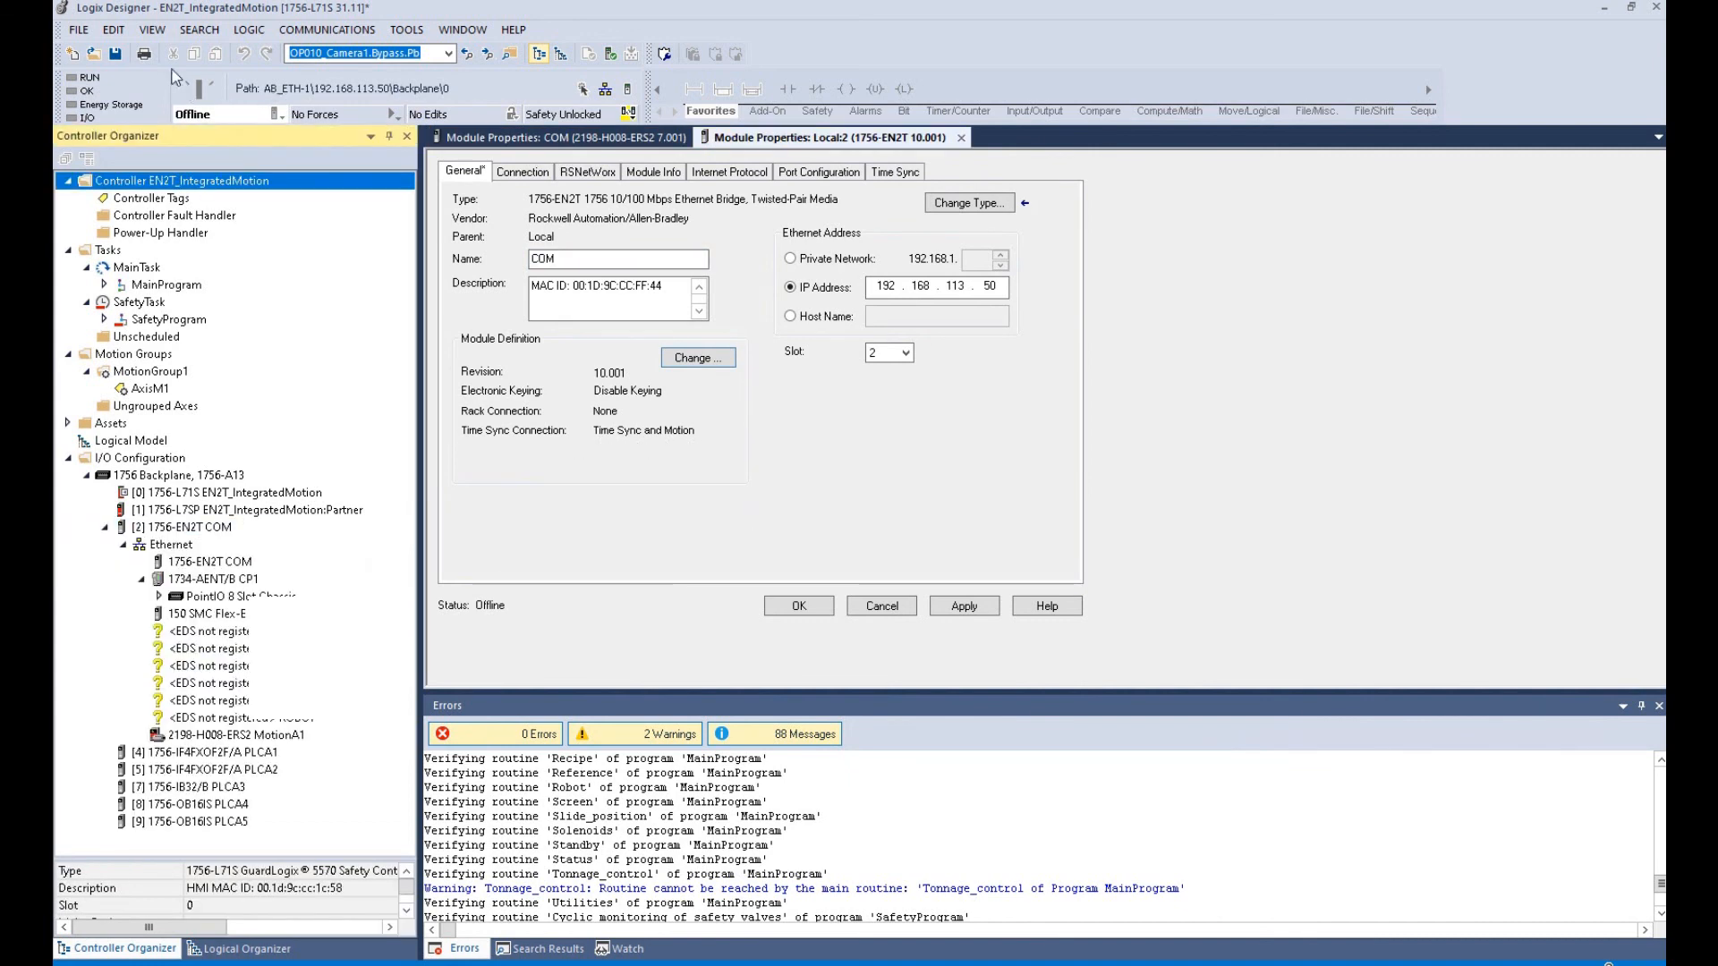
{"action": "left_click", "coordinate": [116, 54]}
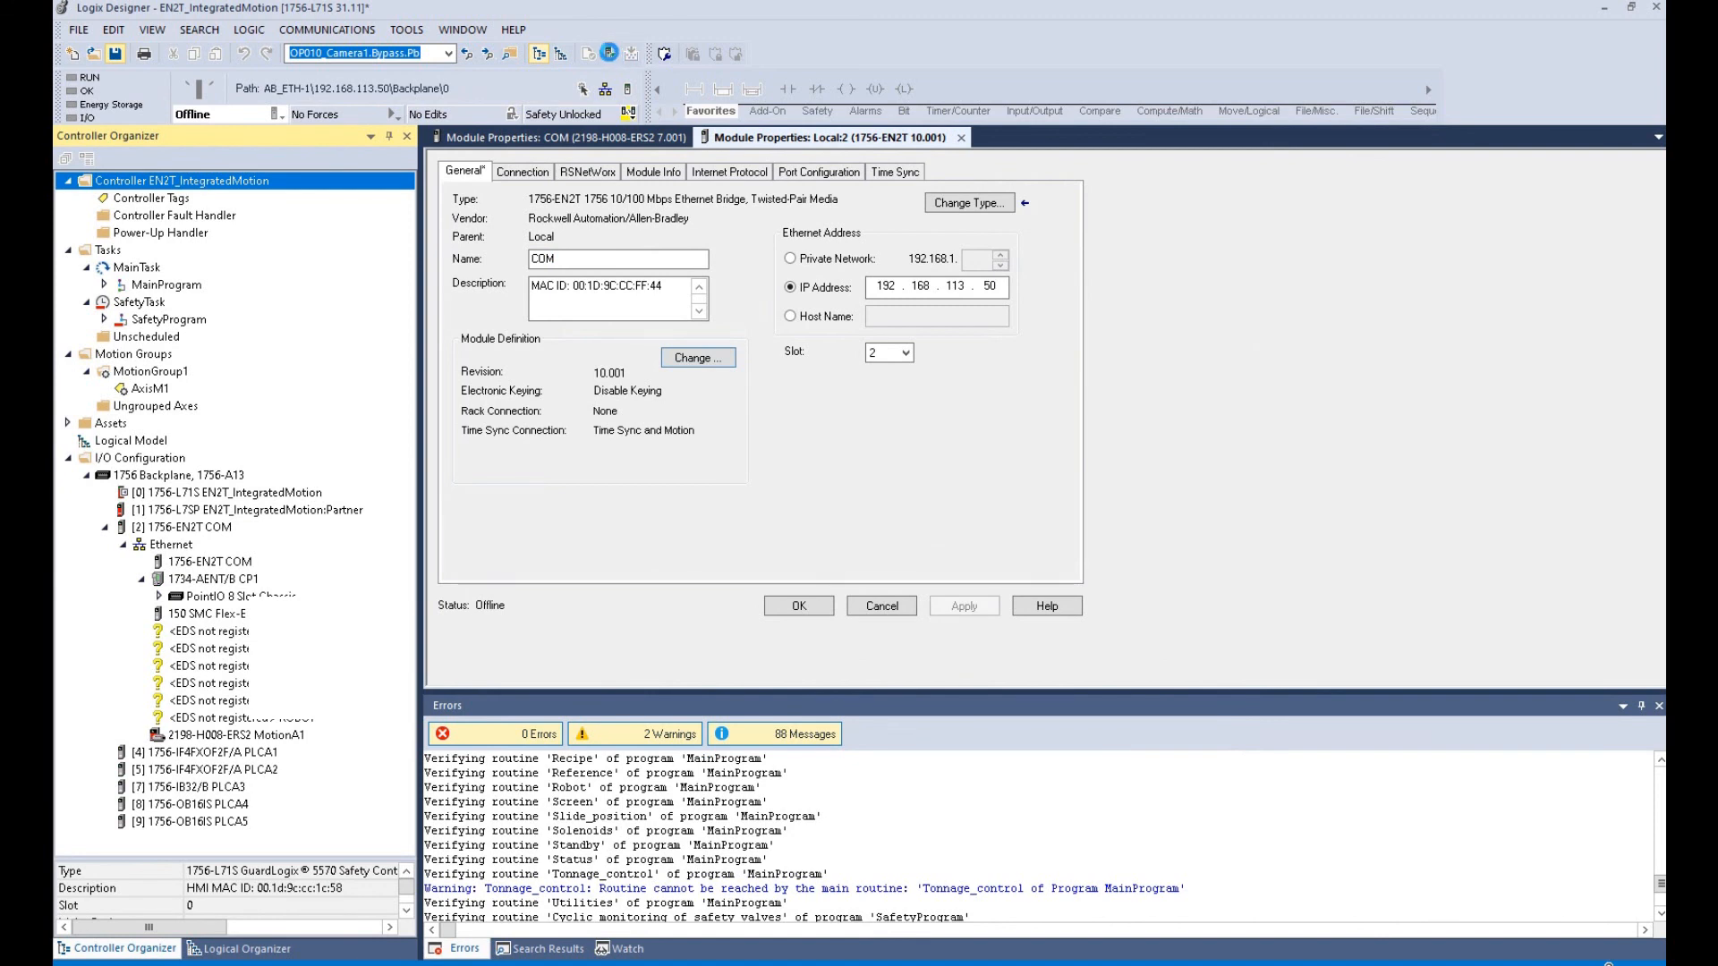
{"action": "left_click", "coordinate": [609, 53]}
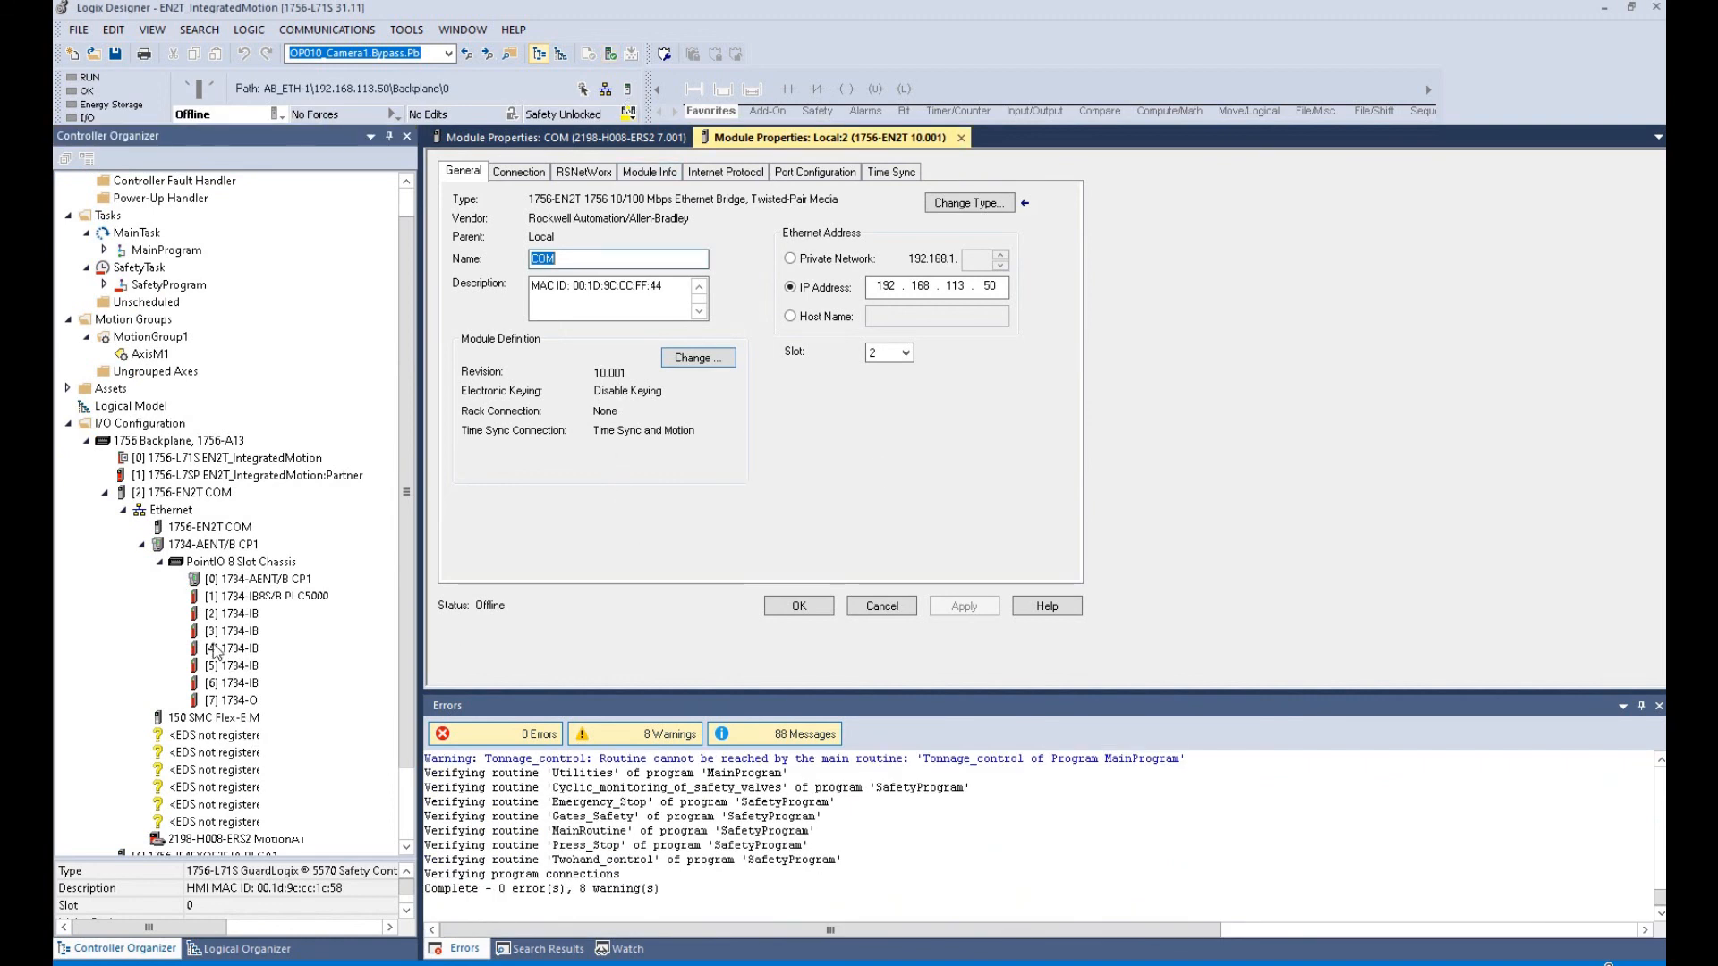
- Associate the AxisM1 axis with the MotionA1 drive module, apply the change and verify the controller again
{"action": "left_click", "coordinate": [215, 499]}
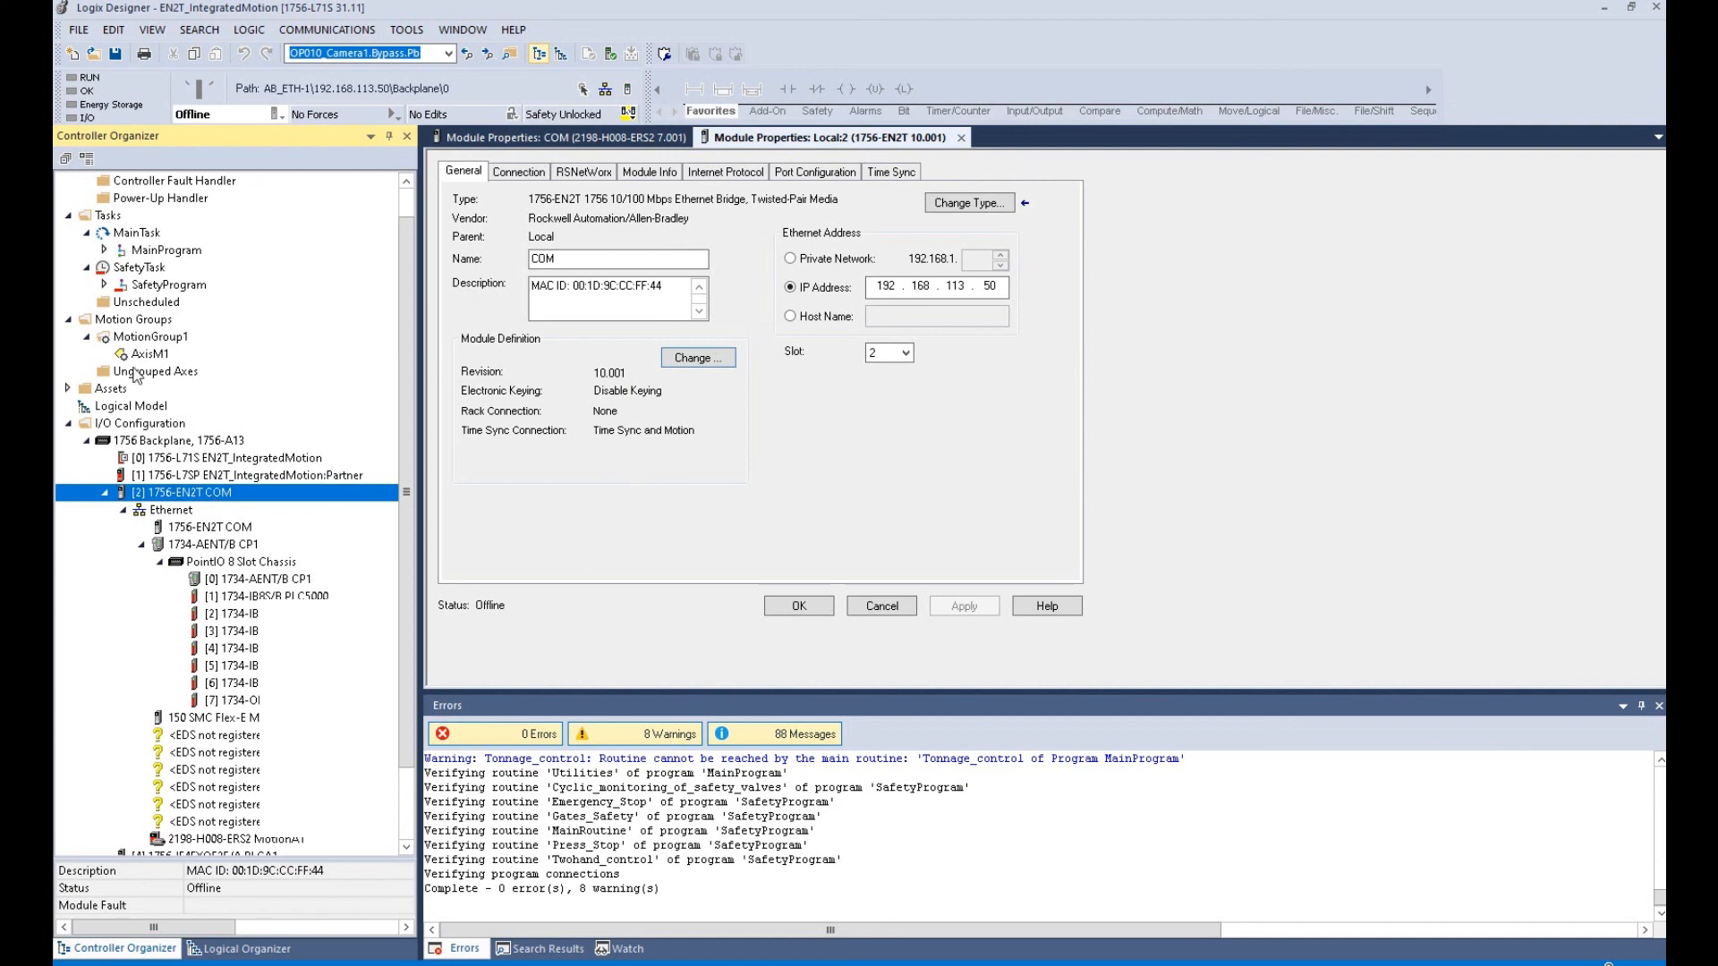
{"action": "left_click", "coordinate": [154, 357]}
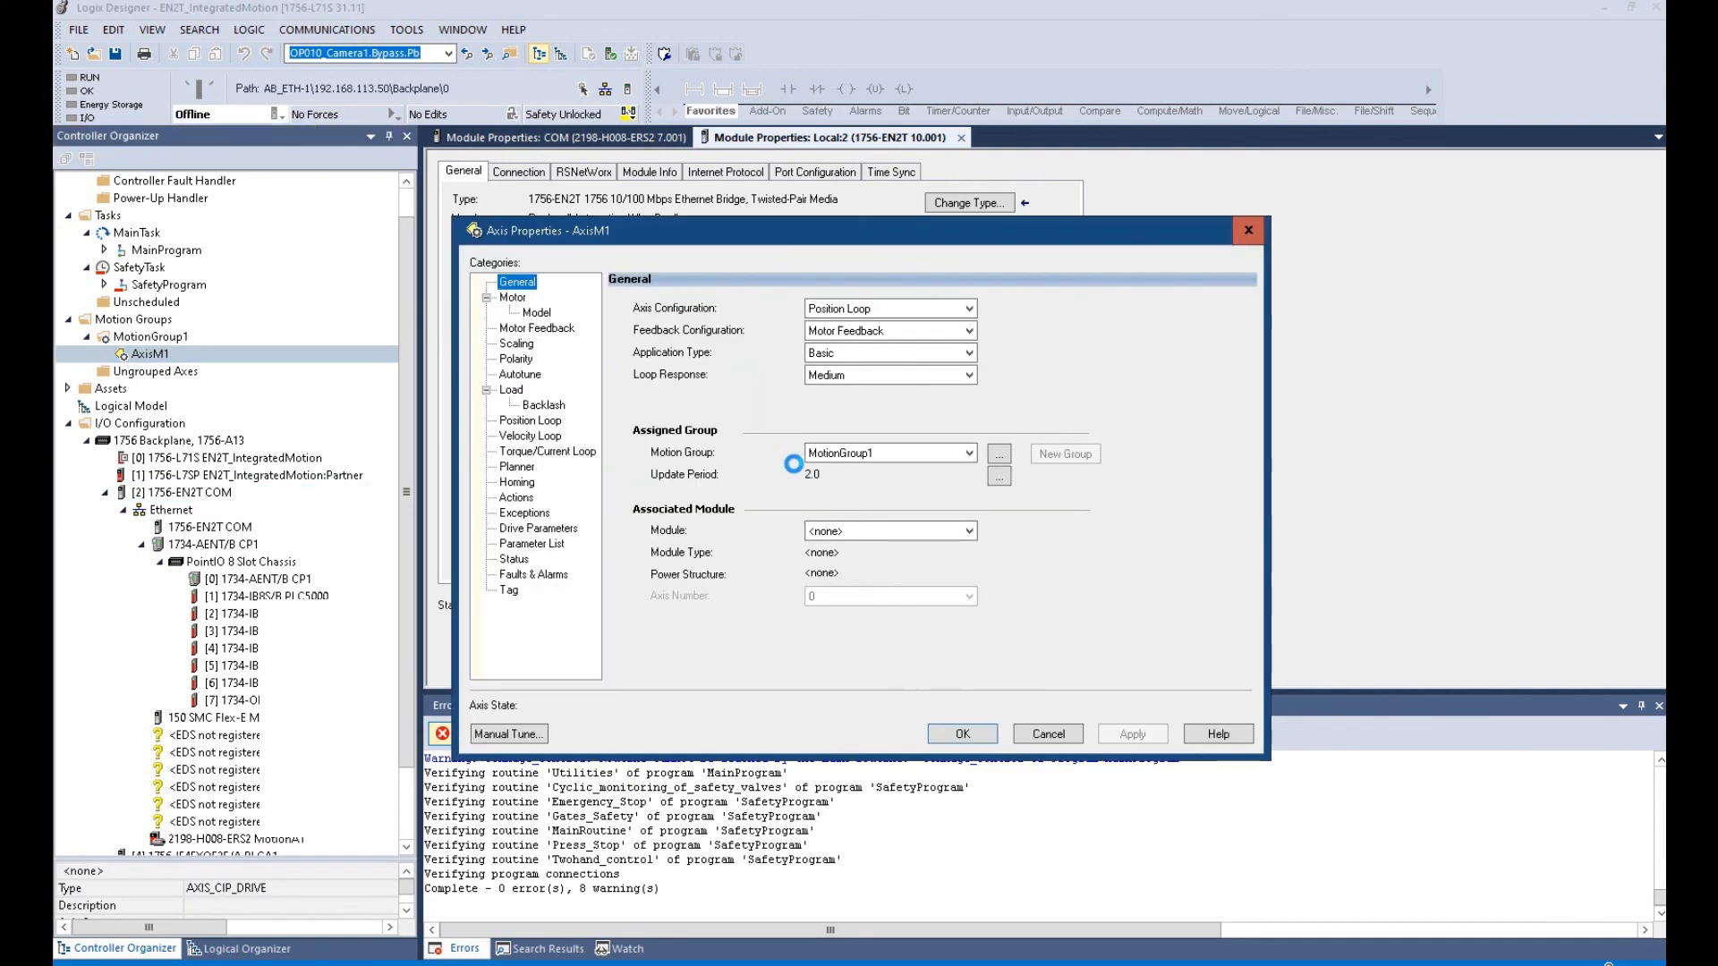
{"action": "left_click", "coordinate": [885, 531]}
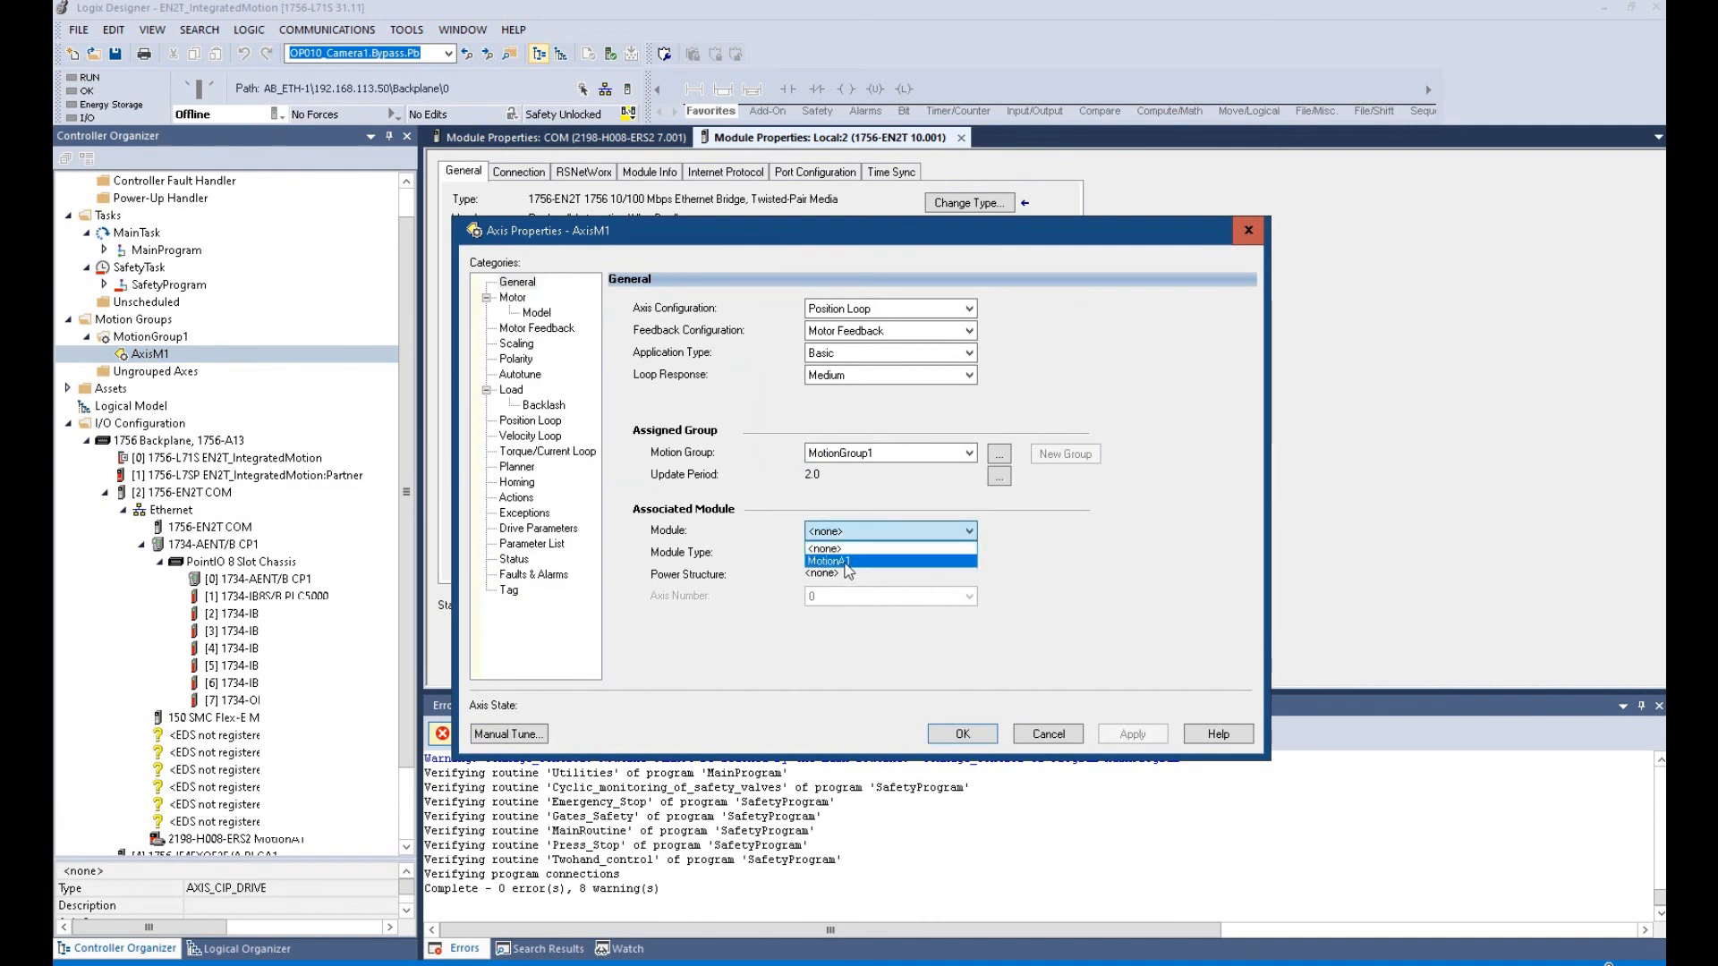
{"action": "left_click", "coordinate": [849, 563]}
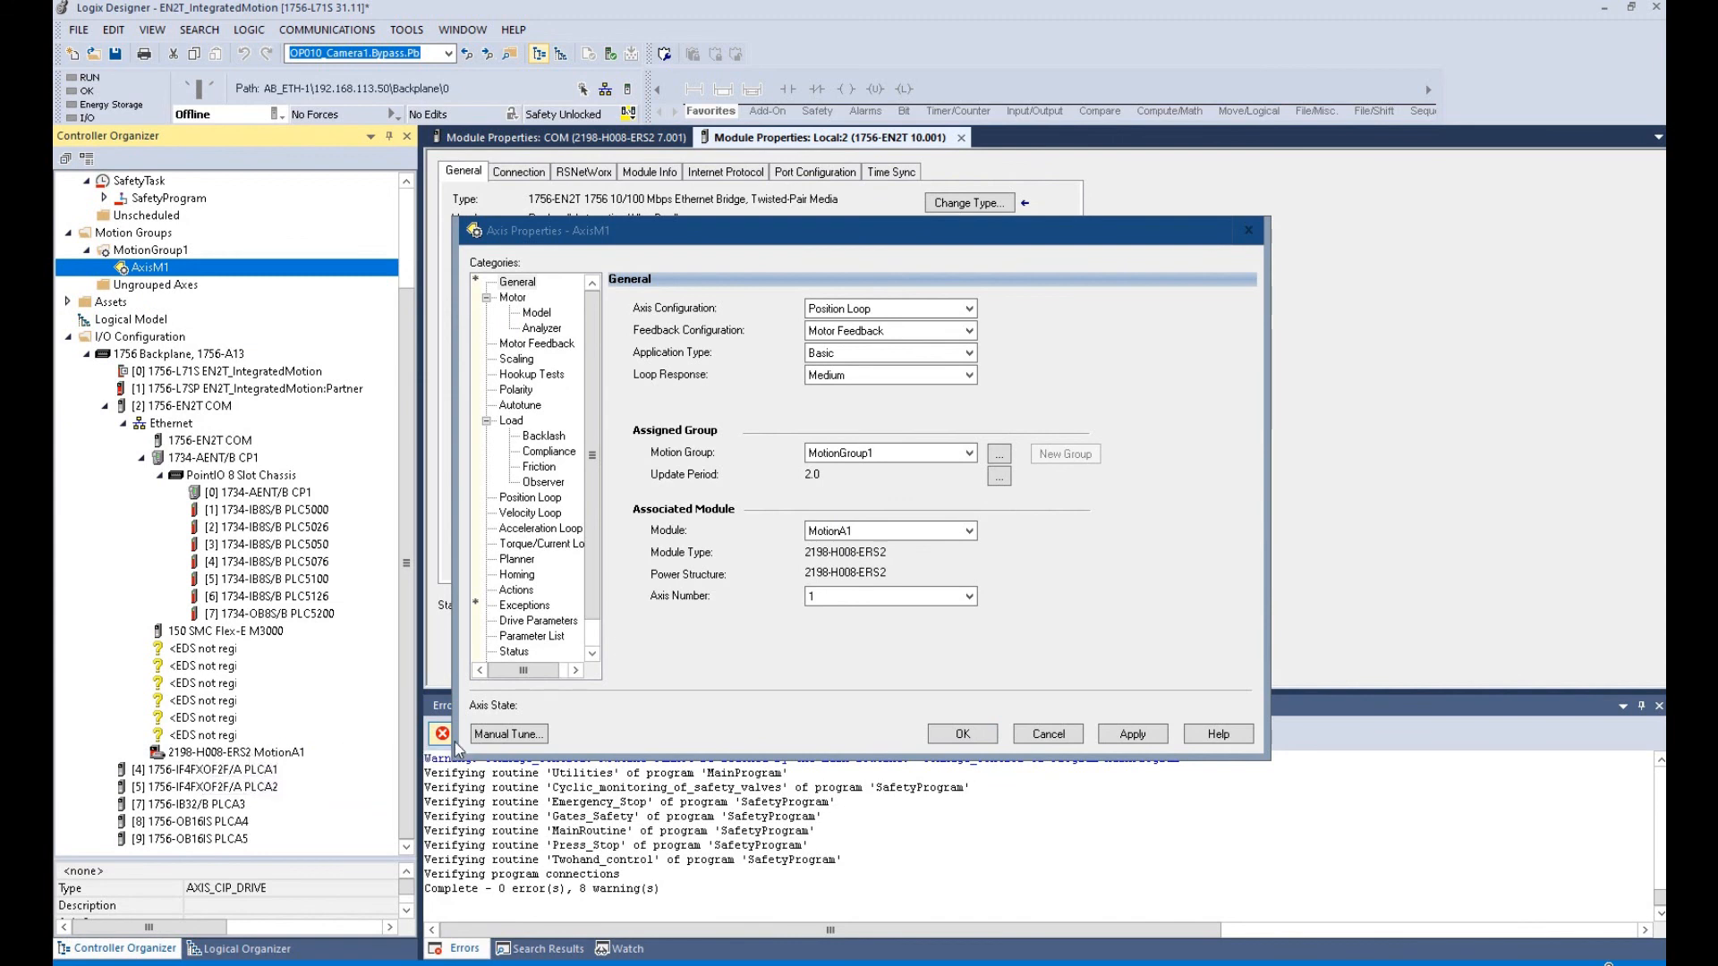
{"action": "left_click", "coordinate": [1133, 735]}
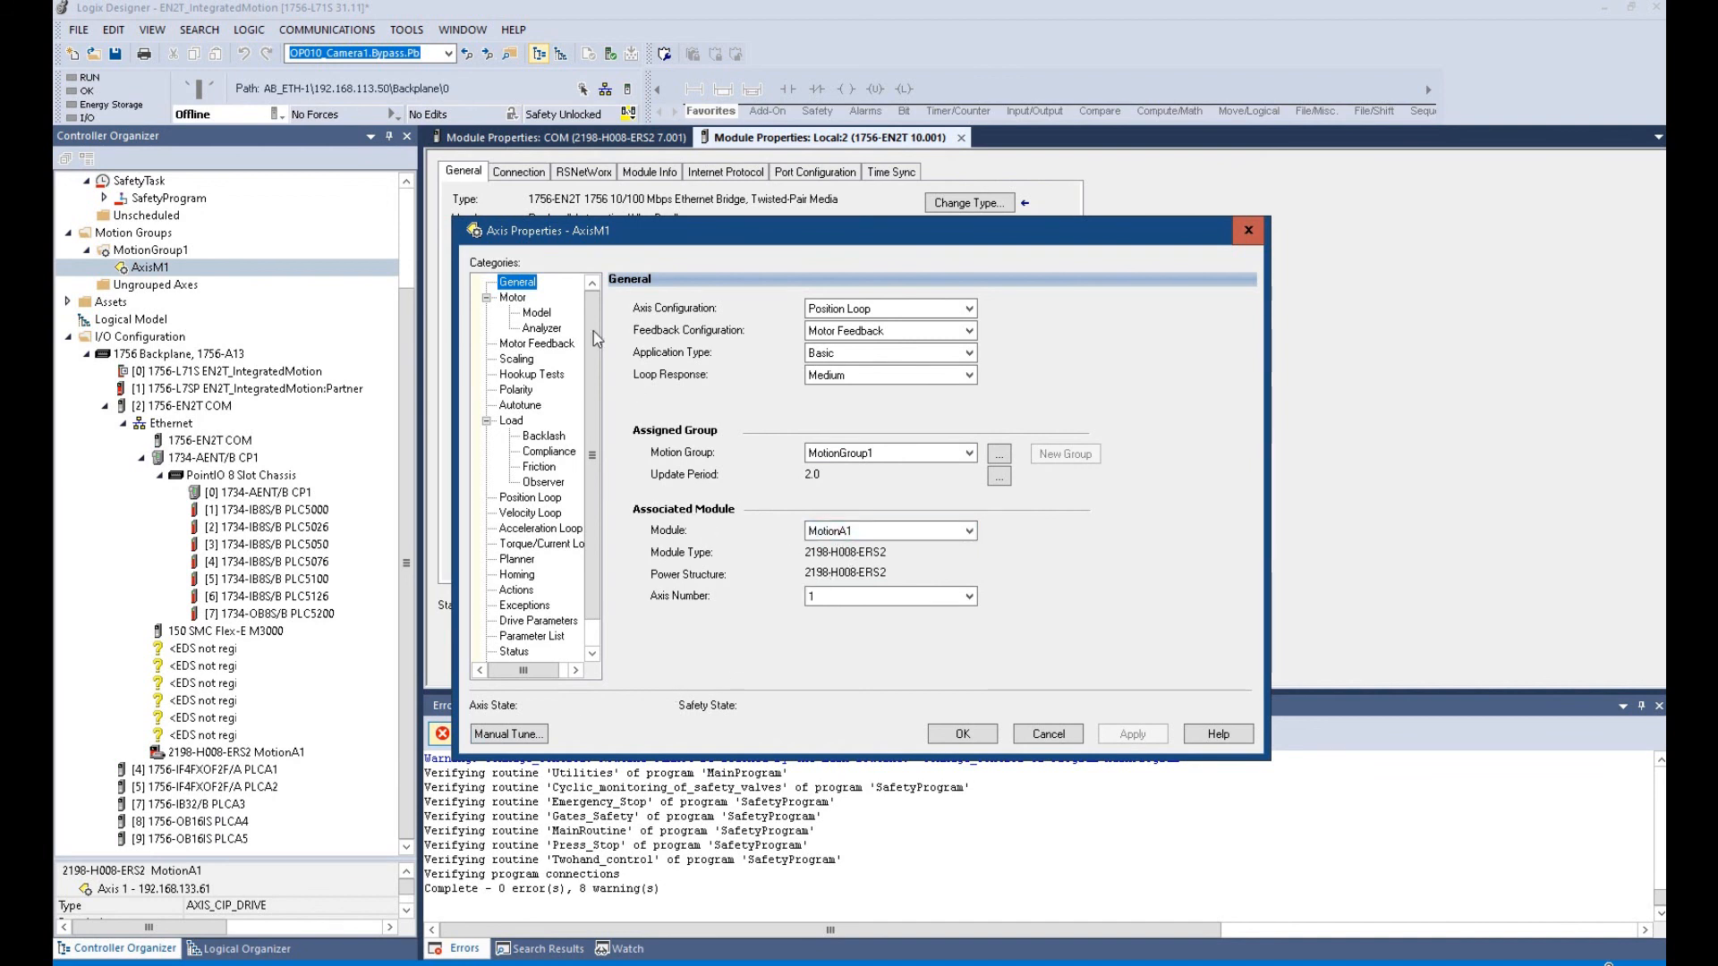
{"action": "left_click", "coordinate": [975, 739]}
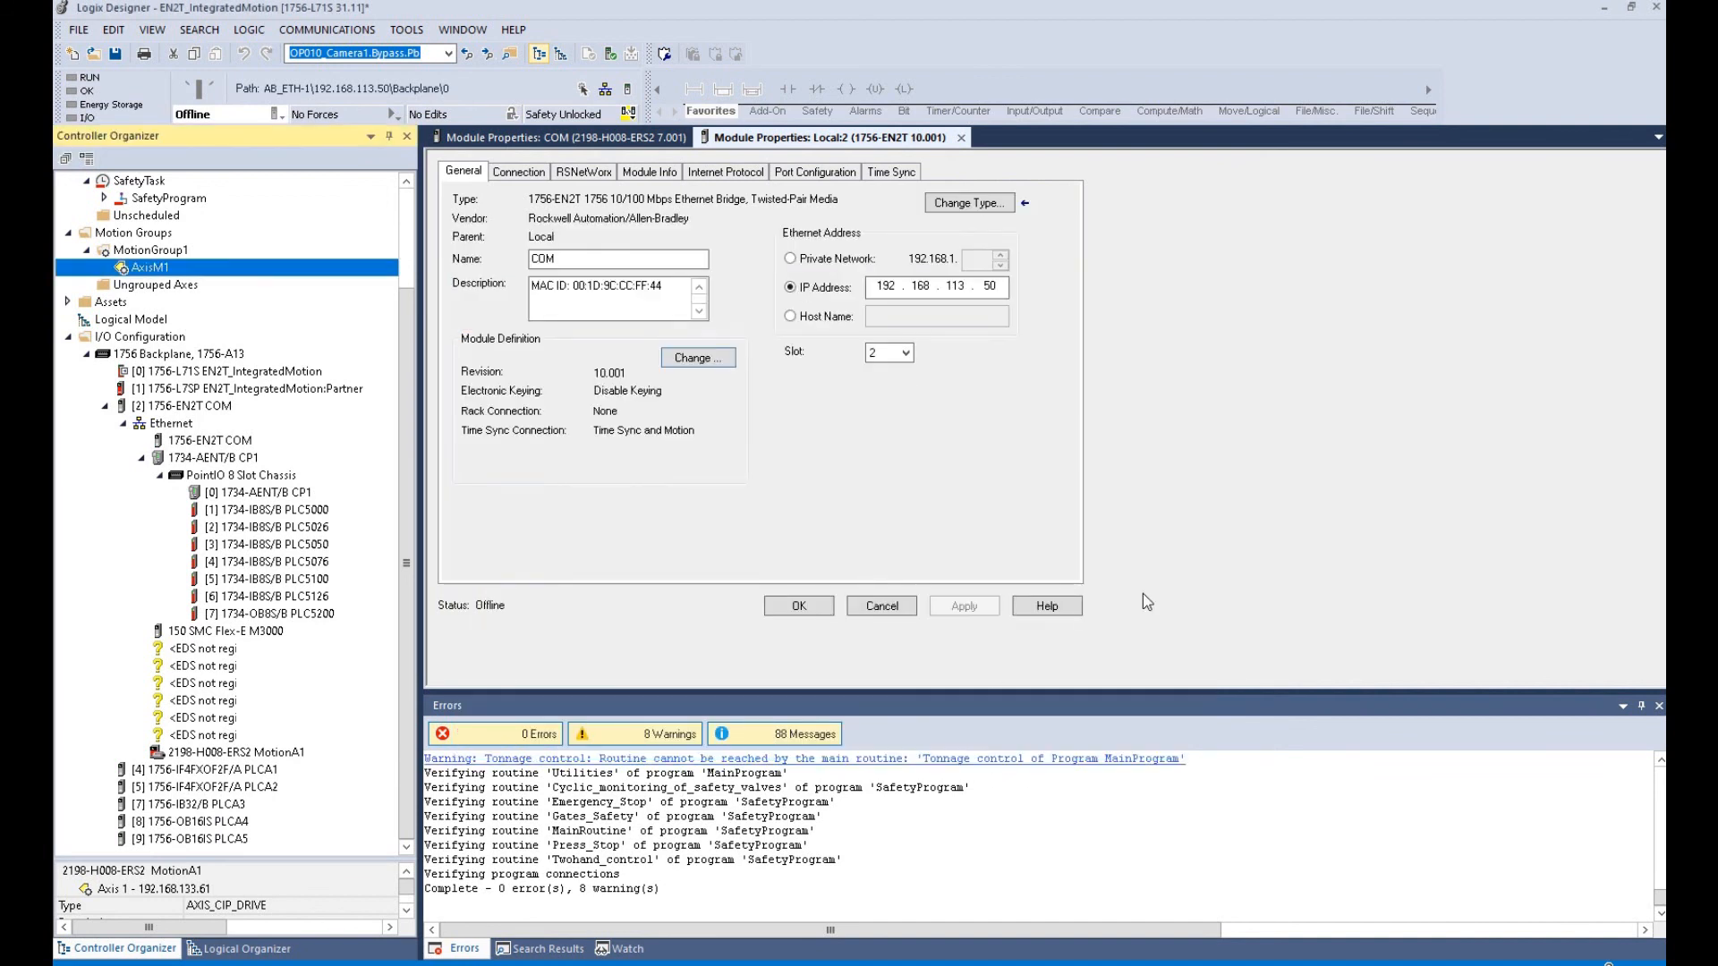
{"action": "left_click", "coordinate": [609, 54]}
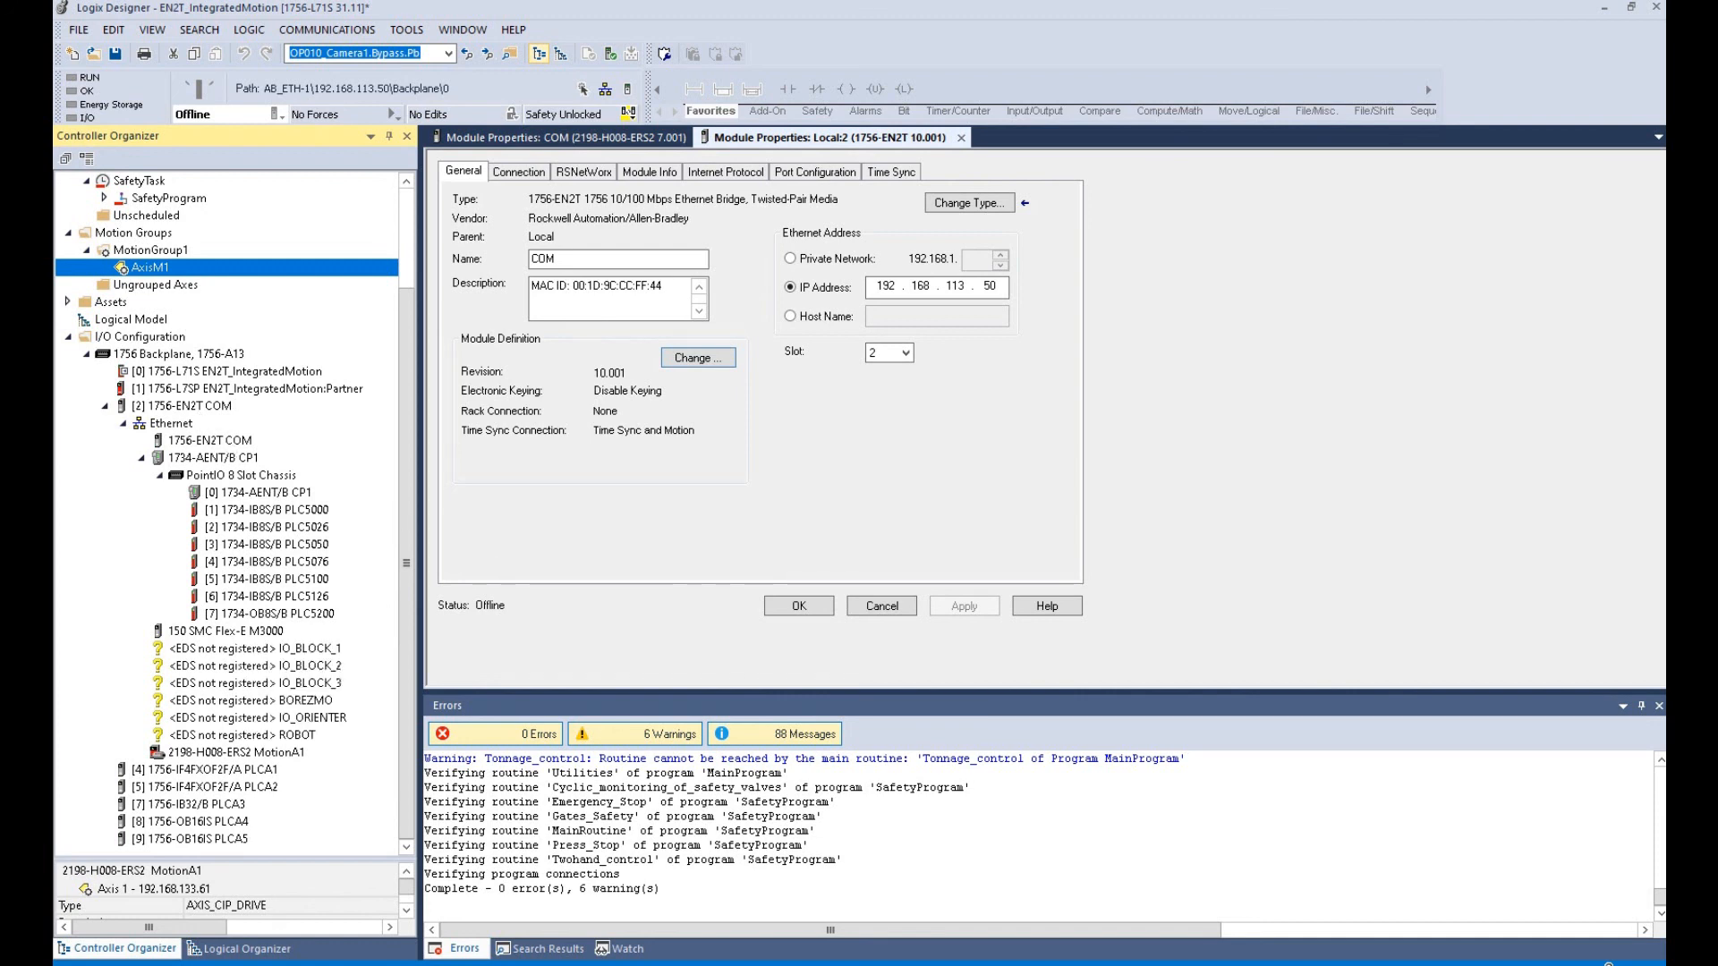
- Switch to the Integrated Motion manual in PDF-XChange Viewer and examine Chapter 1's tables on controller versions, supported axes and EtherNet/IP drives, including the Kinetix 5500
{"action": "key", "text": "alt+Tab"}
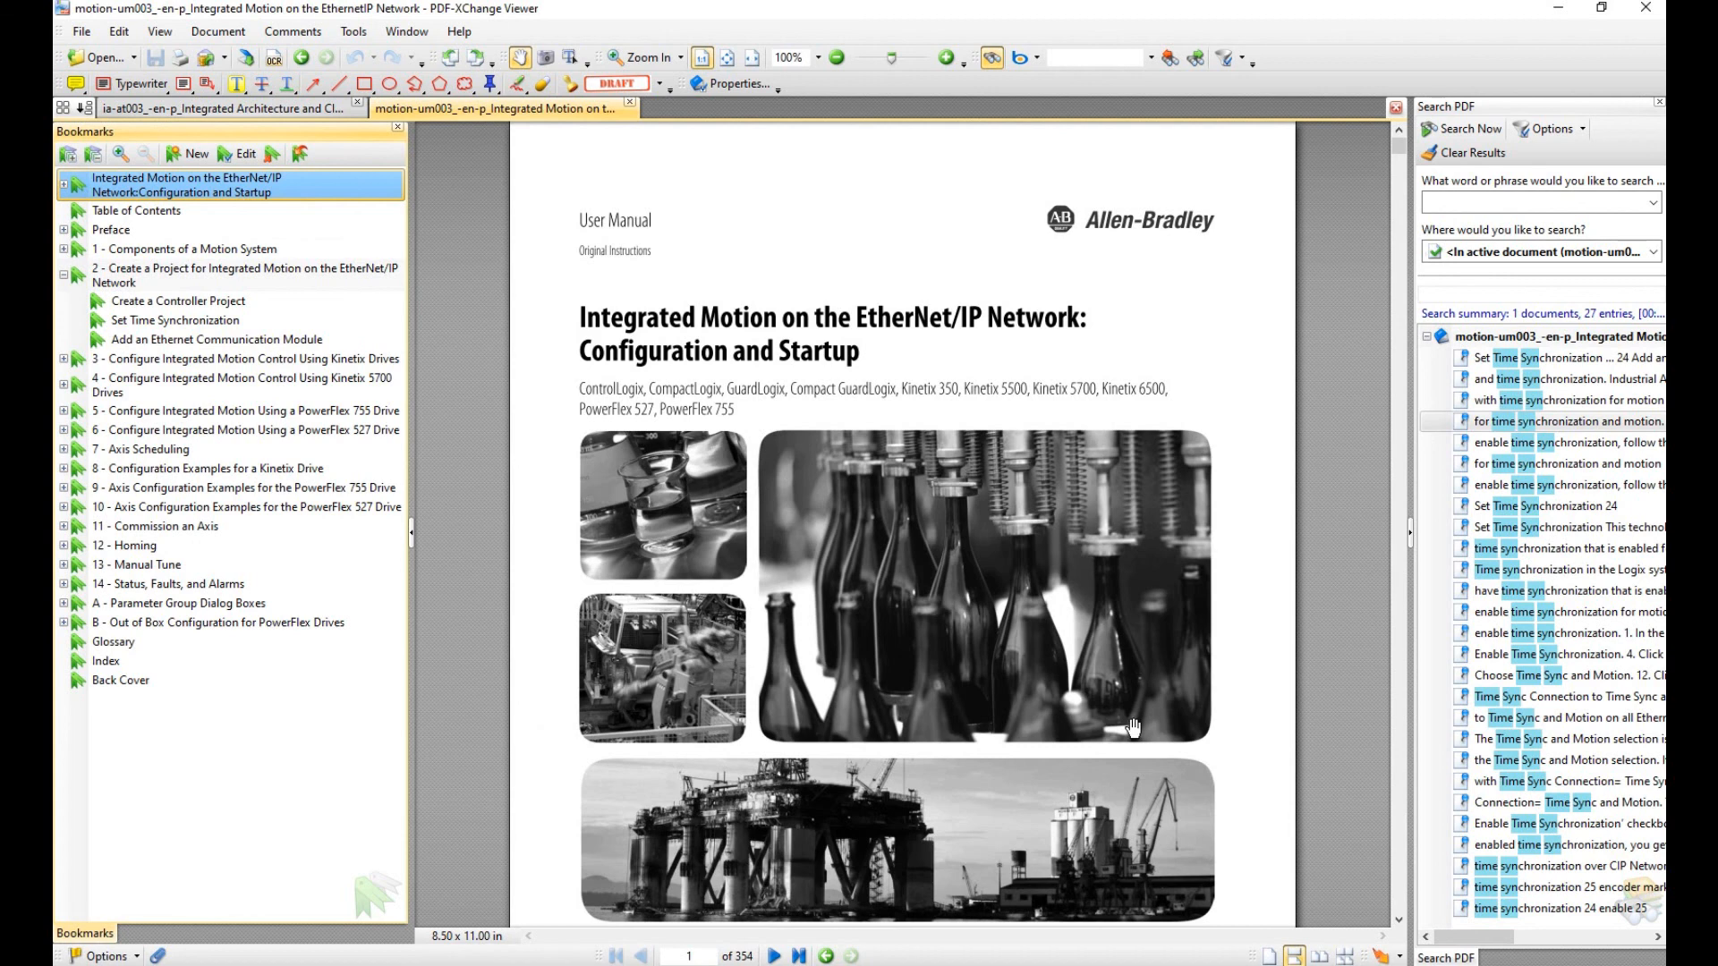
{"action": "scroll", "coordinate": [1133, 727], "scroll_direction": "down", "scroll_amount": 20}
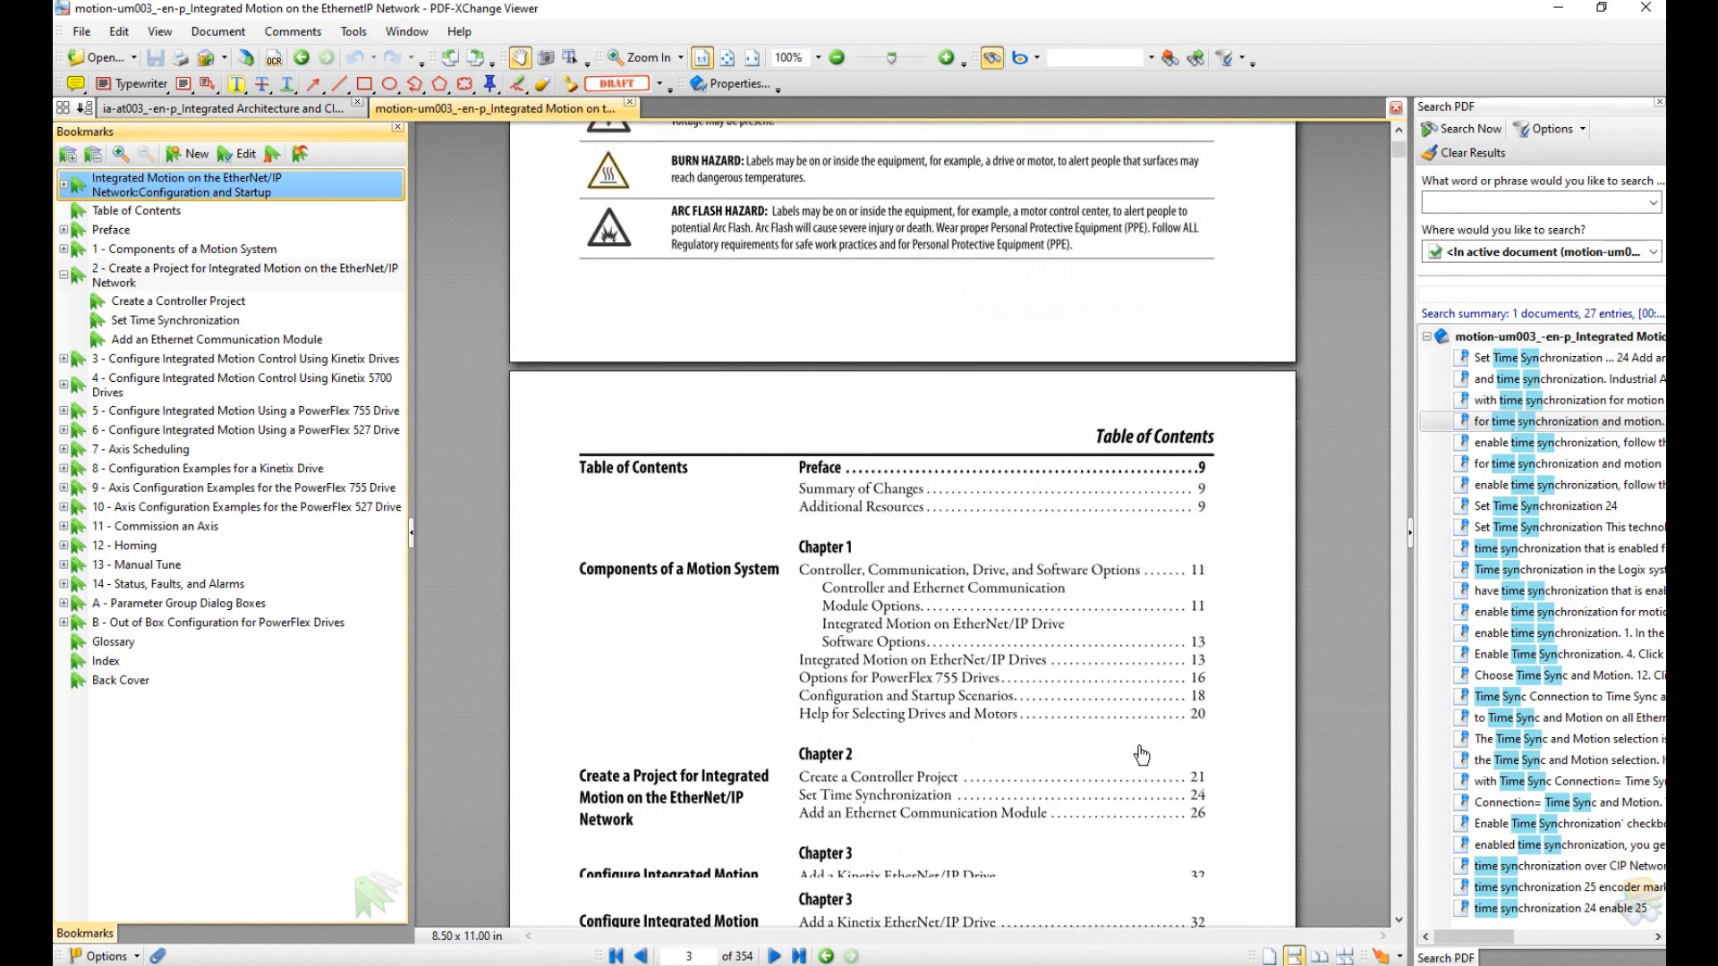
{"action": "scroll", "coordinate": [1146, 770], "scroll_direction": "down", "scroll_amount": 20}
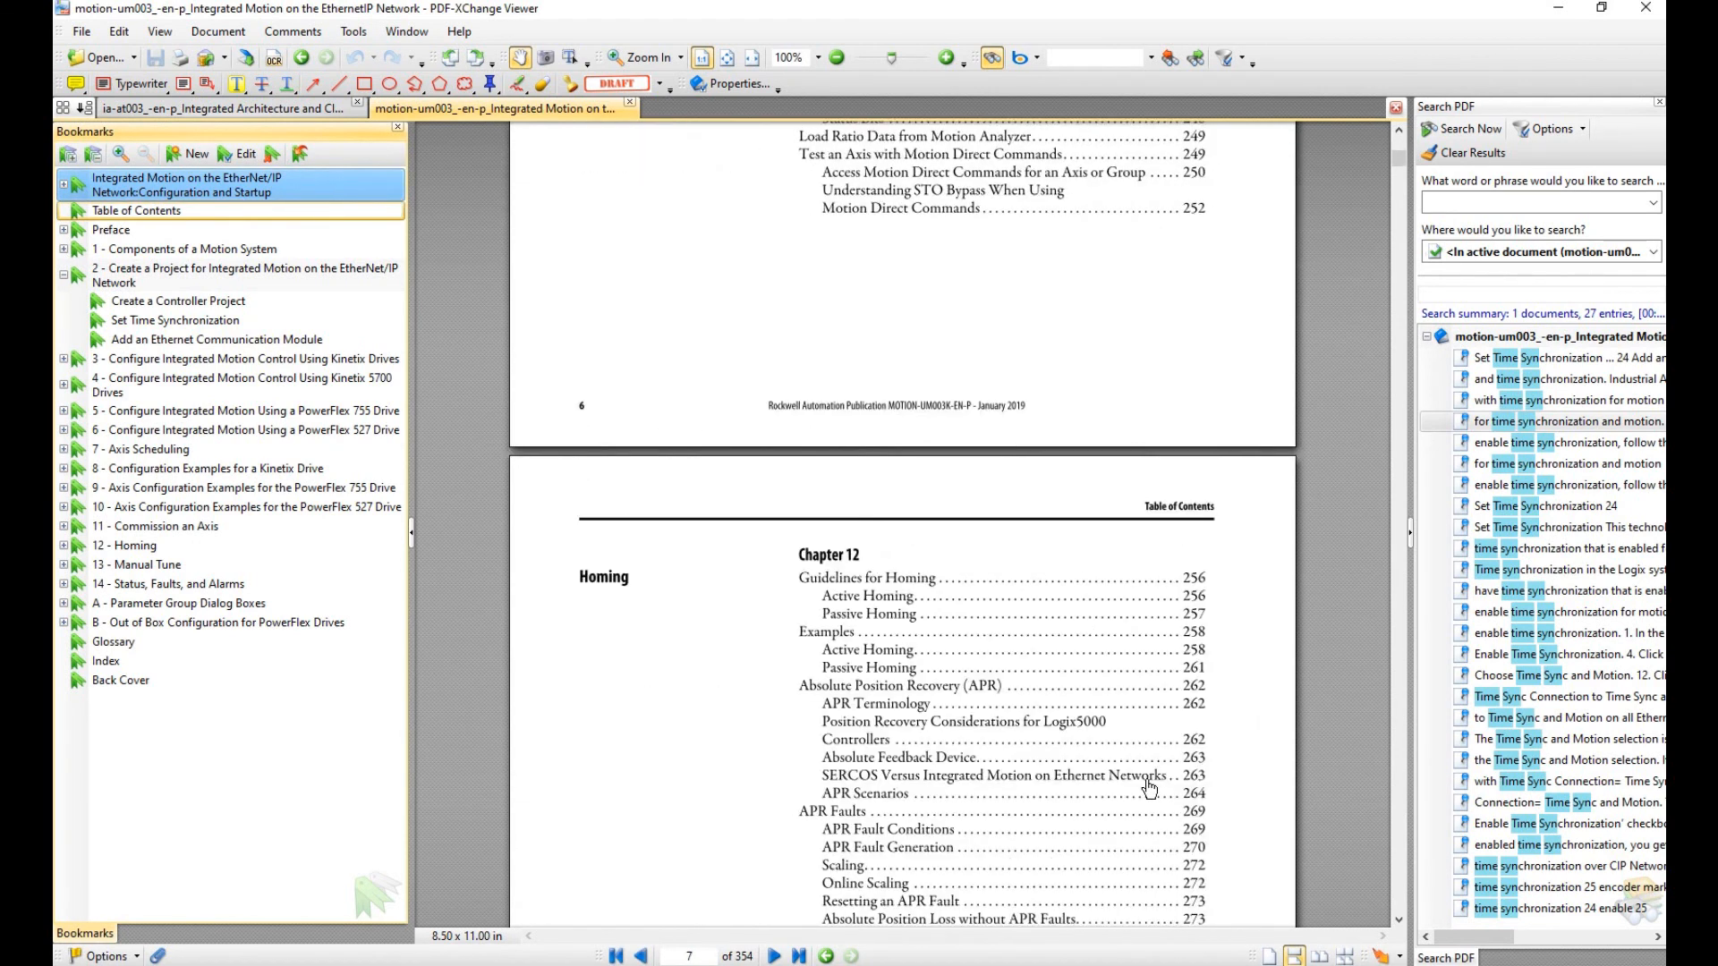
{"action": "scroll", "coordinate": [1181, 783], "scroll_direction": "down", "scroll_amount": 20}
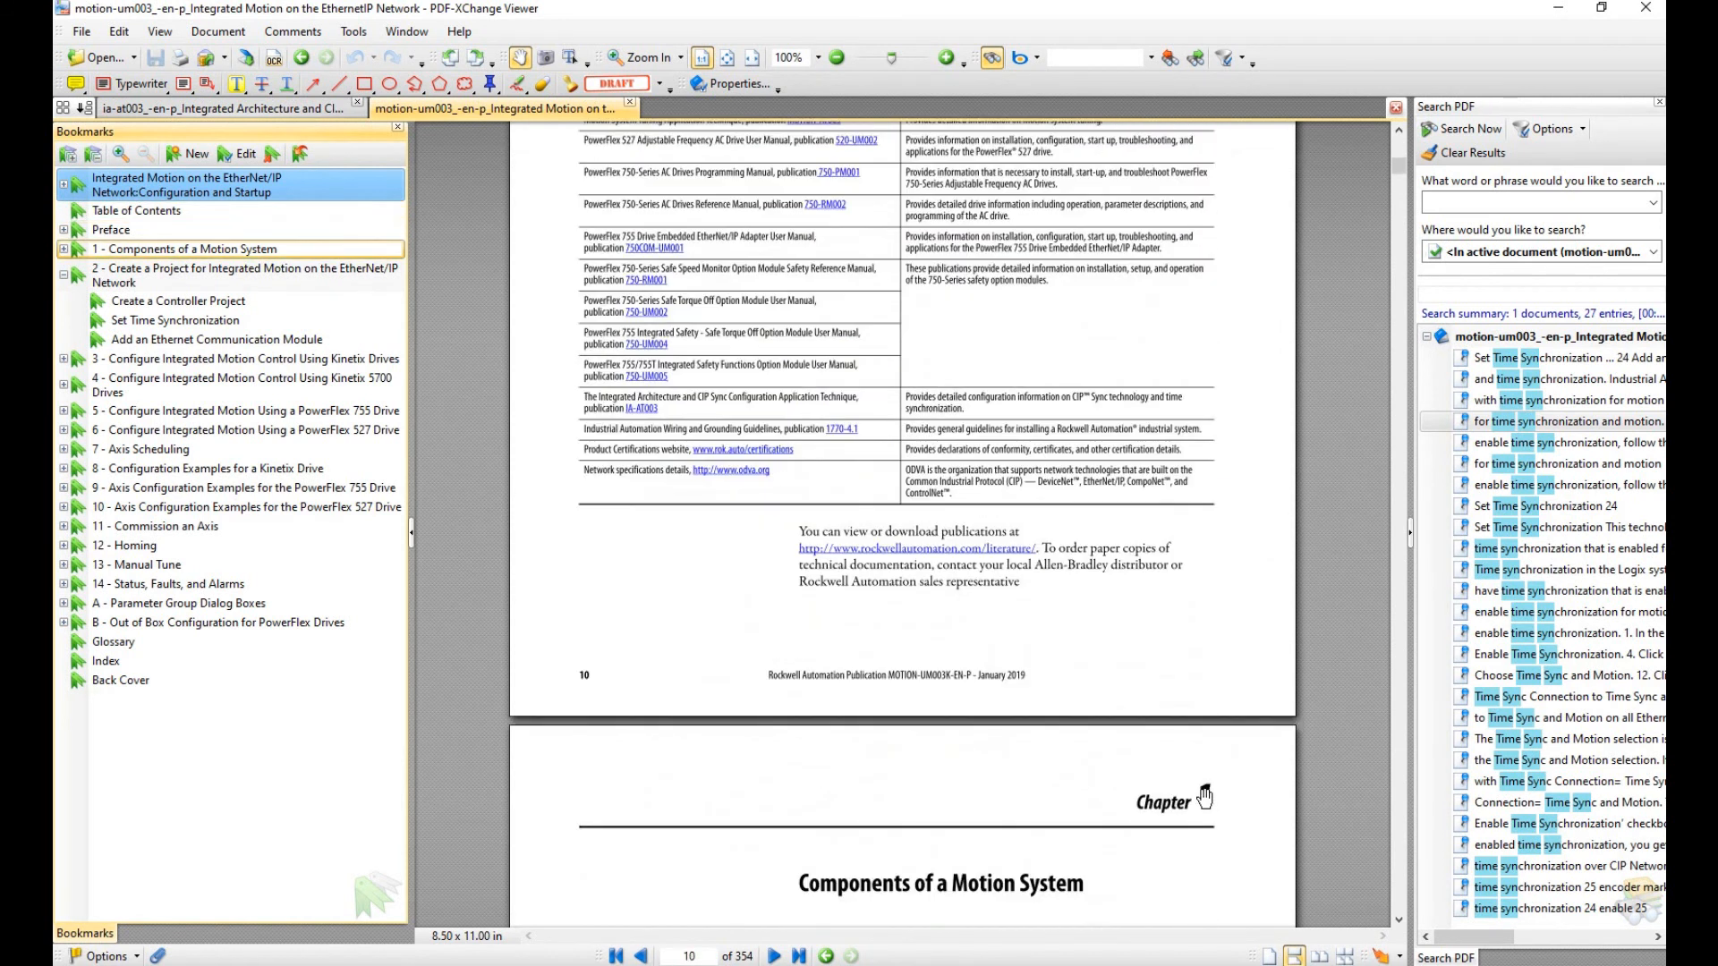
{"action": "scroll", "coordinate": [1204, 798], "scroll_direction": "up", "scroll_amount": 4}
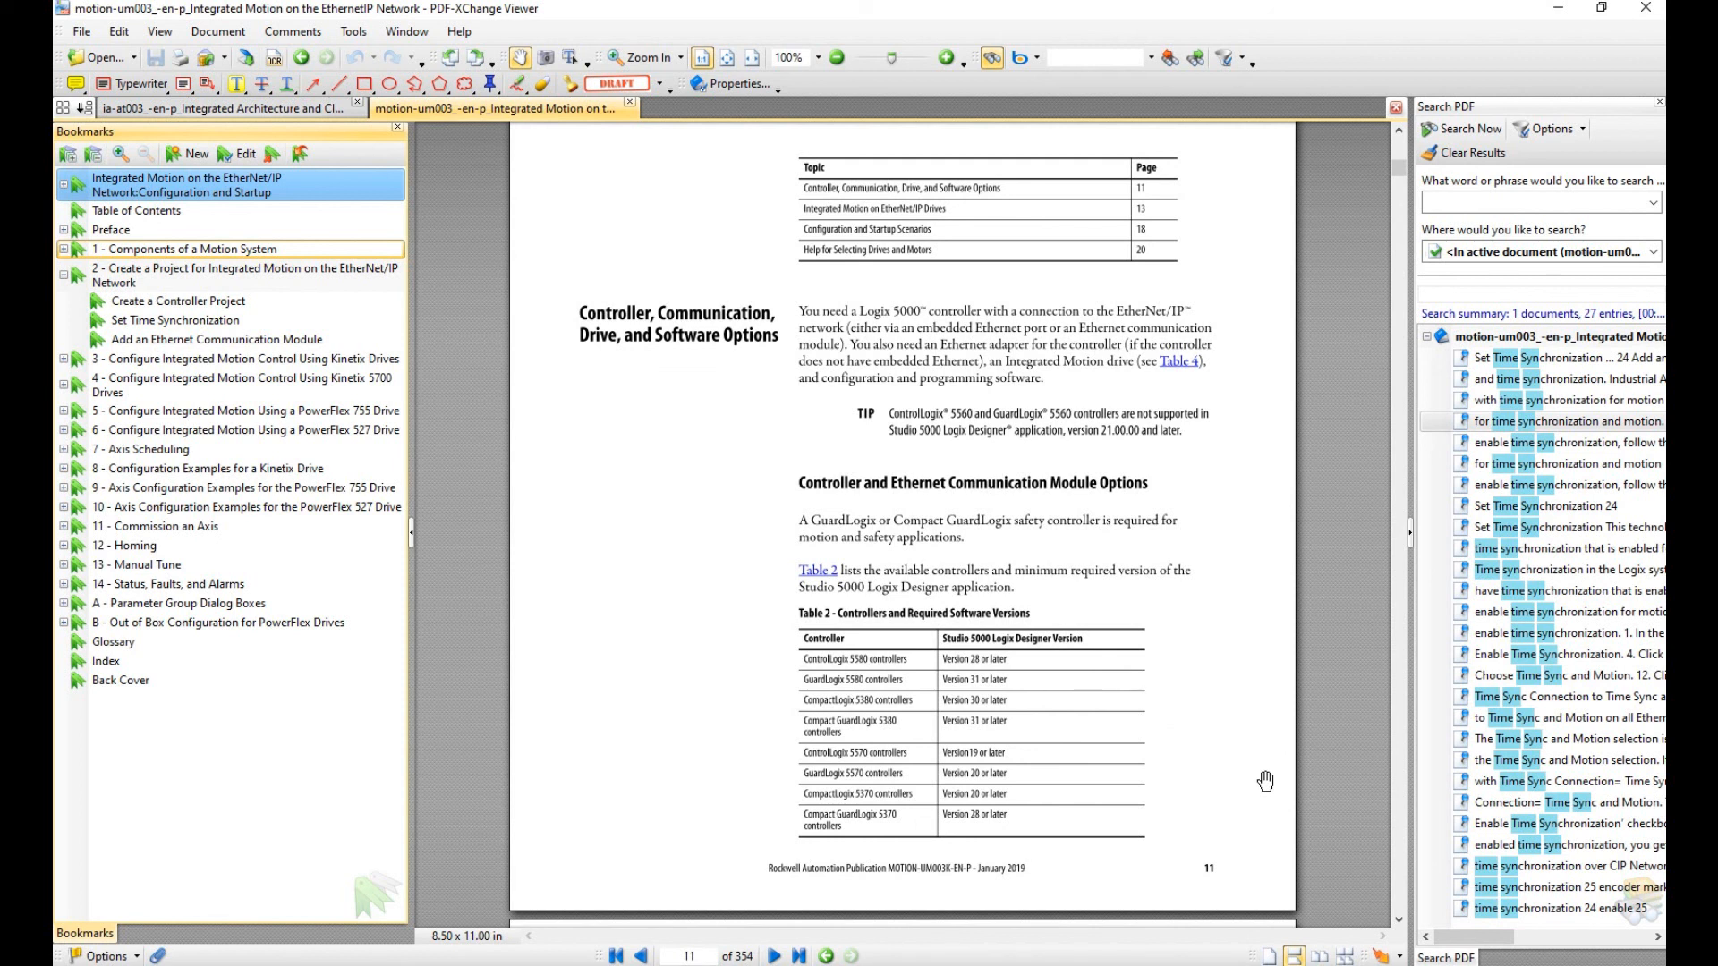
{"action": "scroll", "coordinate": [1265, 781], "scroll_direction": "down", "scroll_amount": 10}
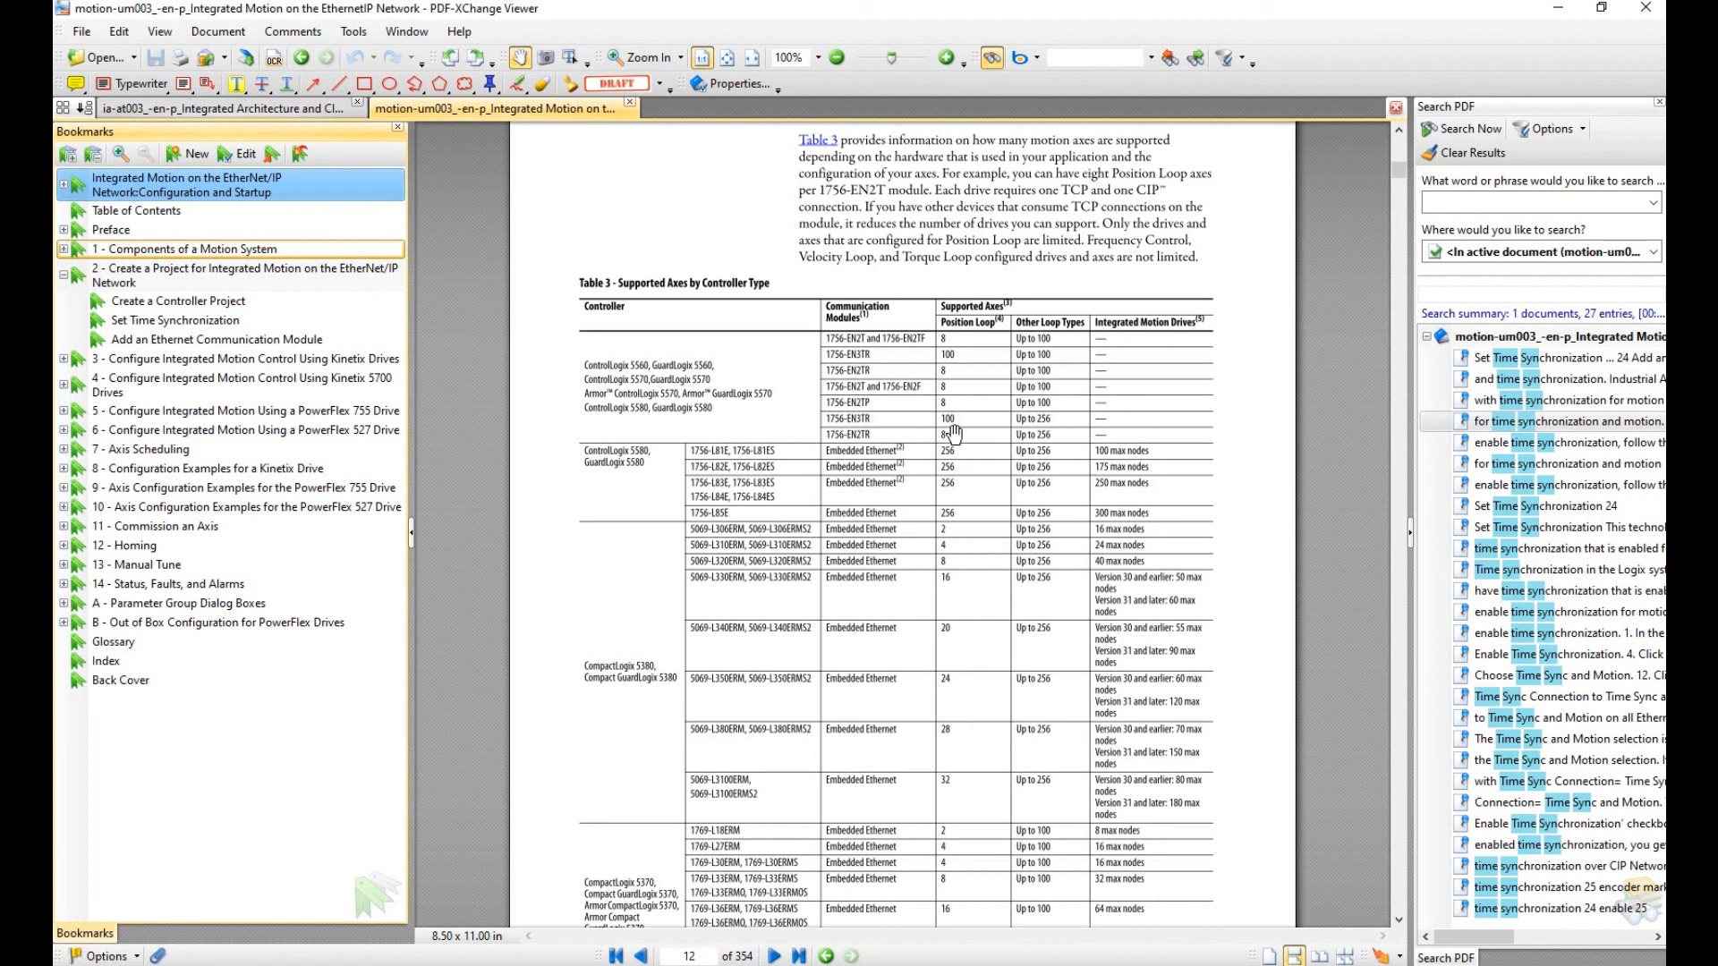
{"action": "scroll", "coordinate": [968, 537], "scroll_direction": "down", "scroll_amount": 10}
{"action": "scroll", "coordinate": [972, 663], "scroll_direction": "down", "scroll_amount": 1}
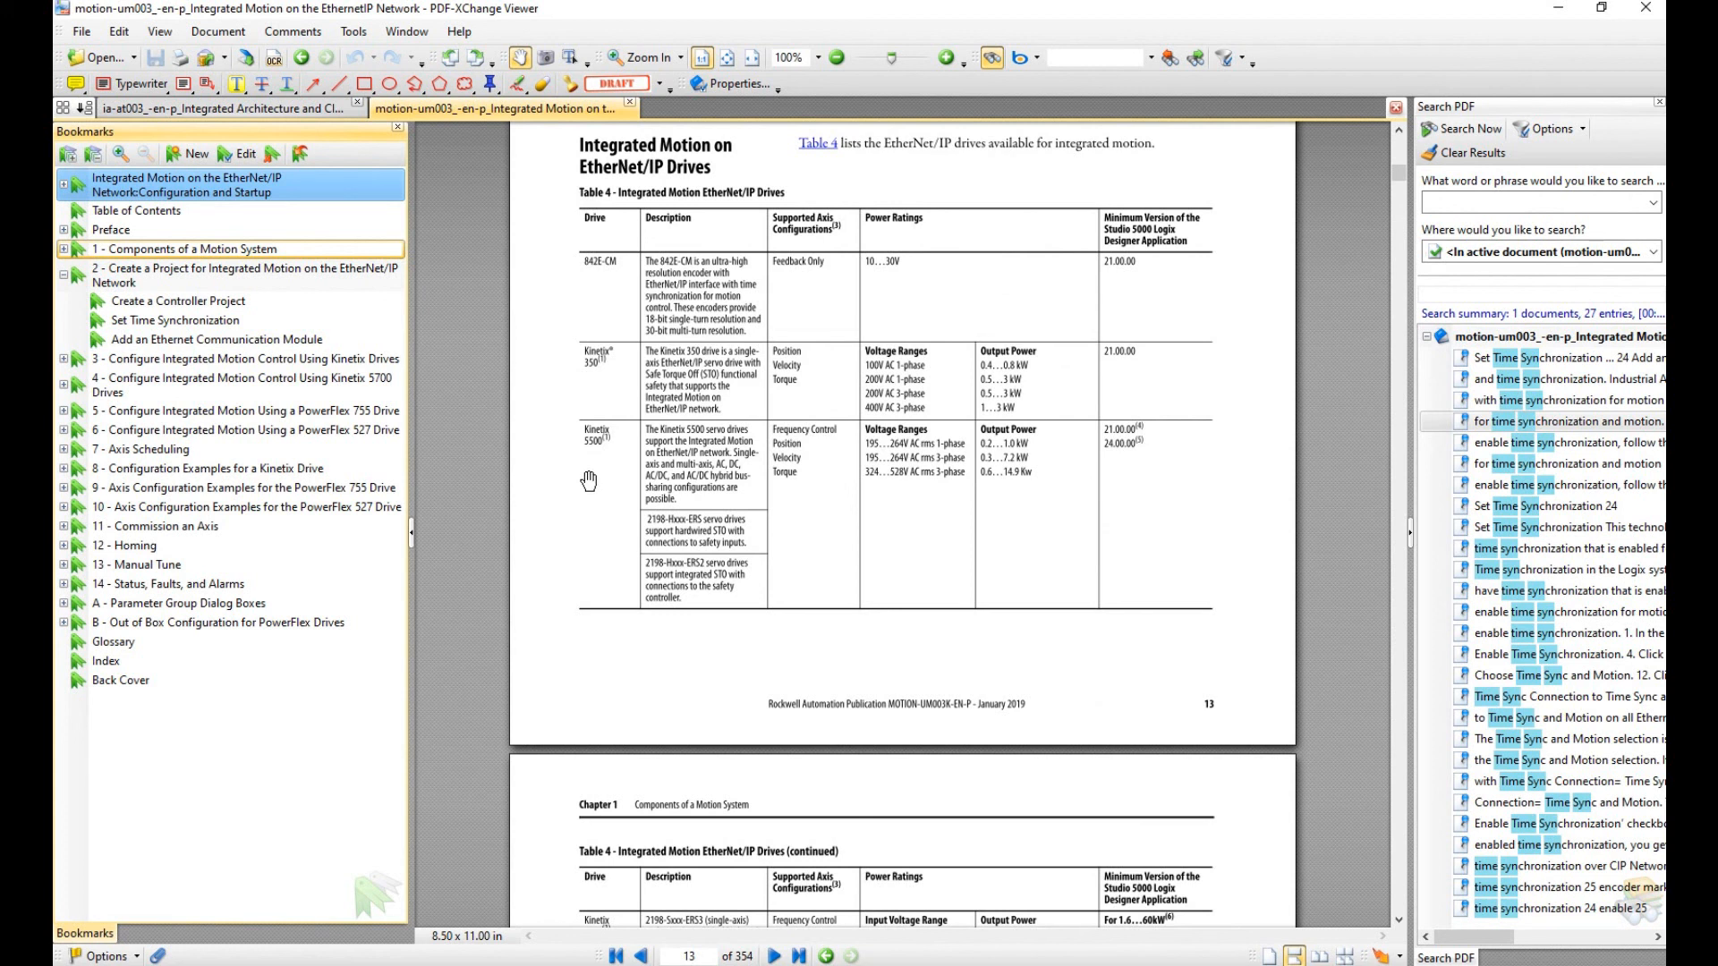
{"action": "scroll", "coordinate": [589, 492], "scroll_direction": "down", "scroll_amount": 3}
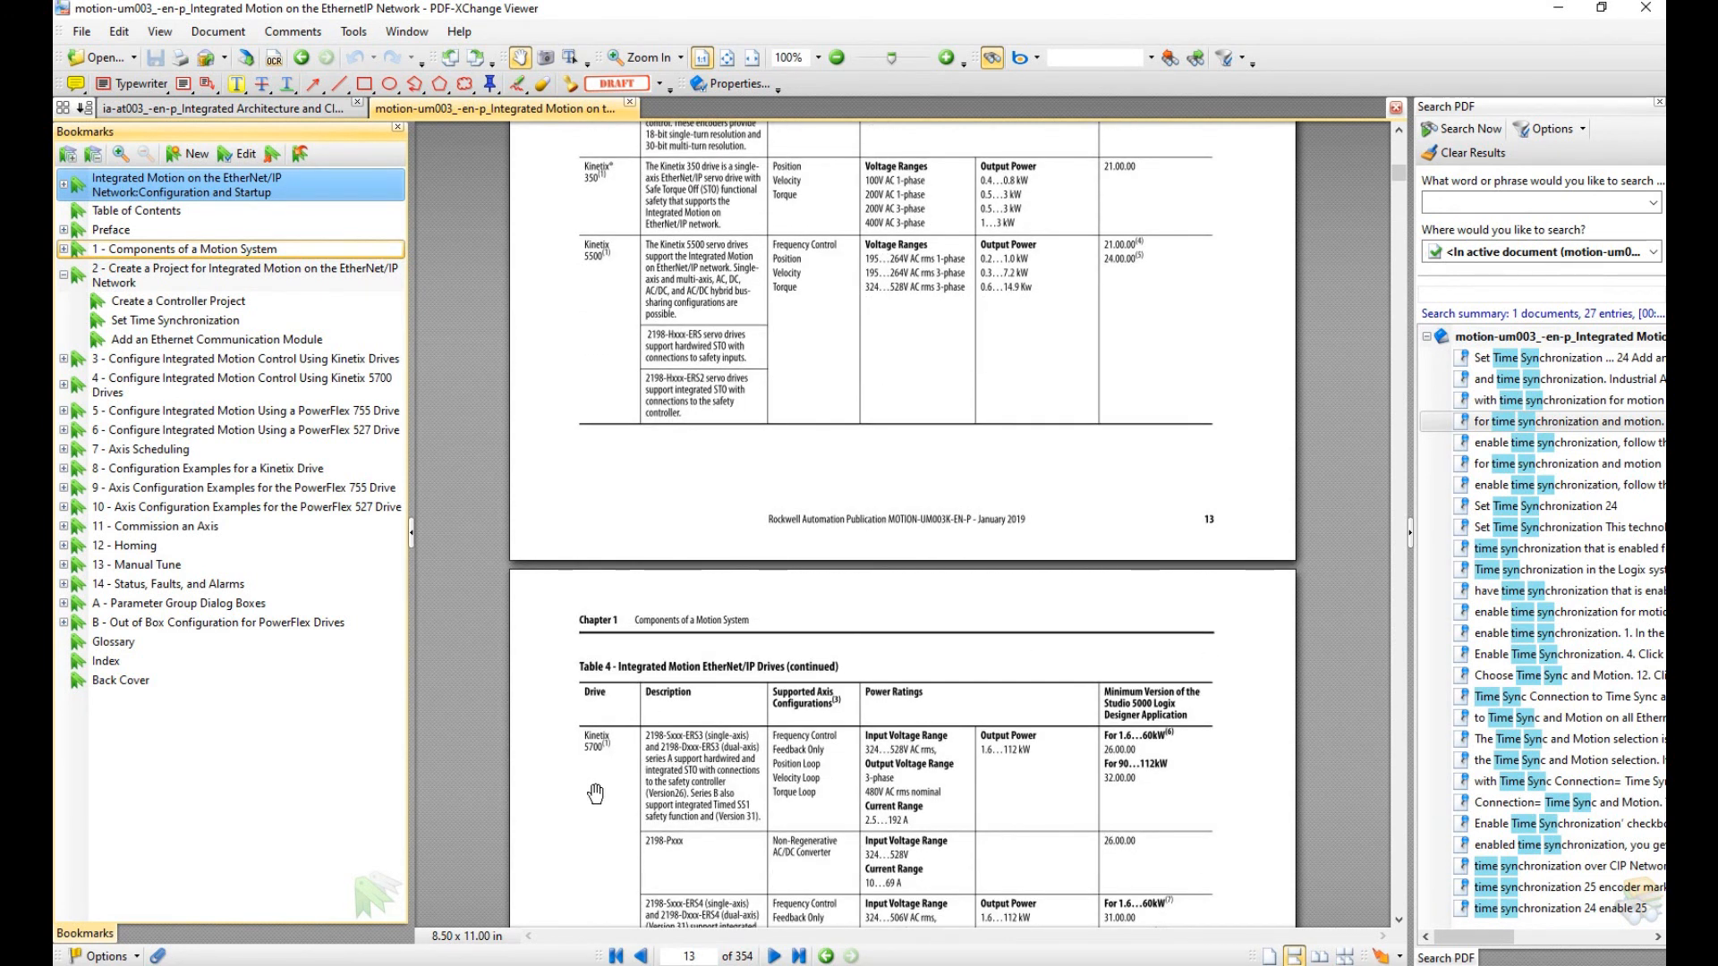
{"action": "scroll", "coordinate": [823, 819], "scroll_direction": "up", "scroll_amount": 5}
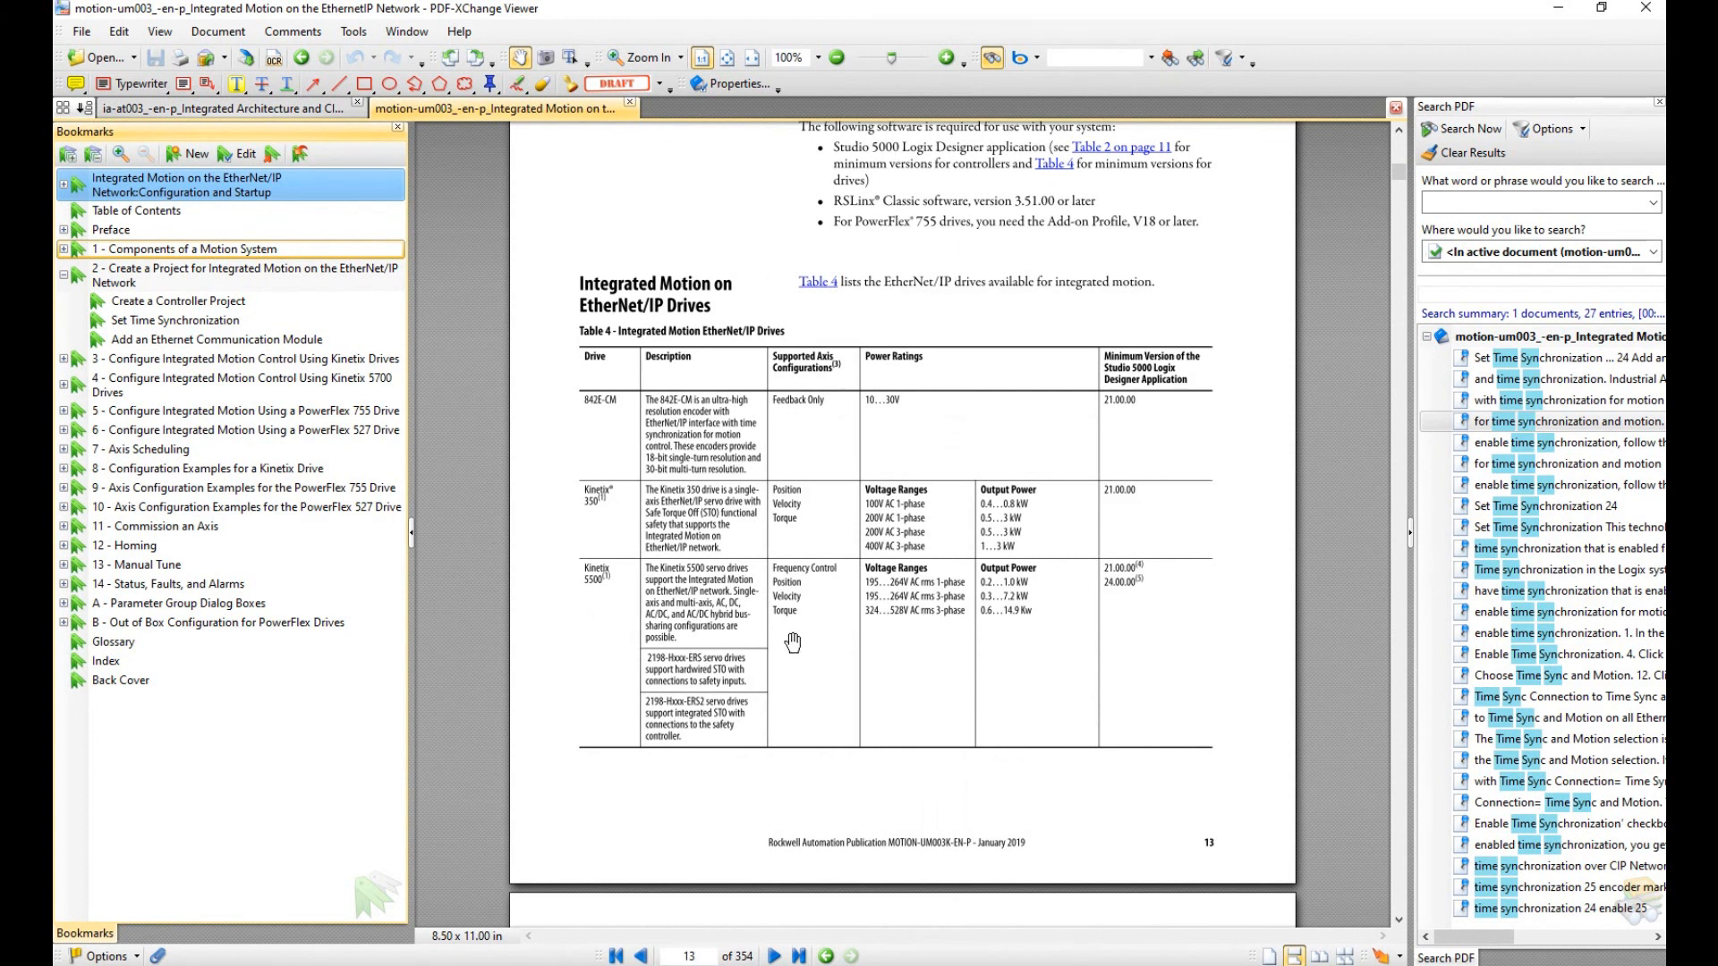